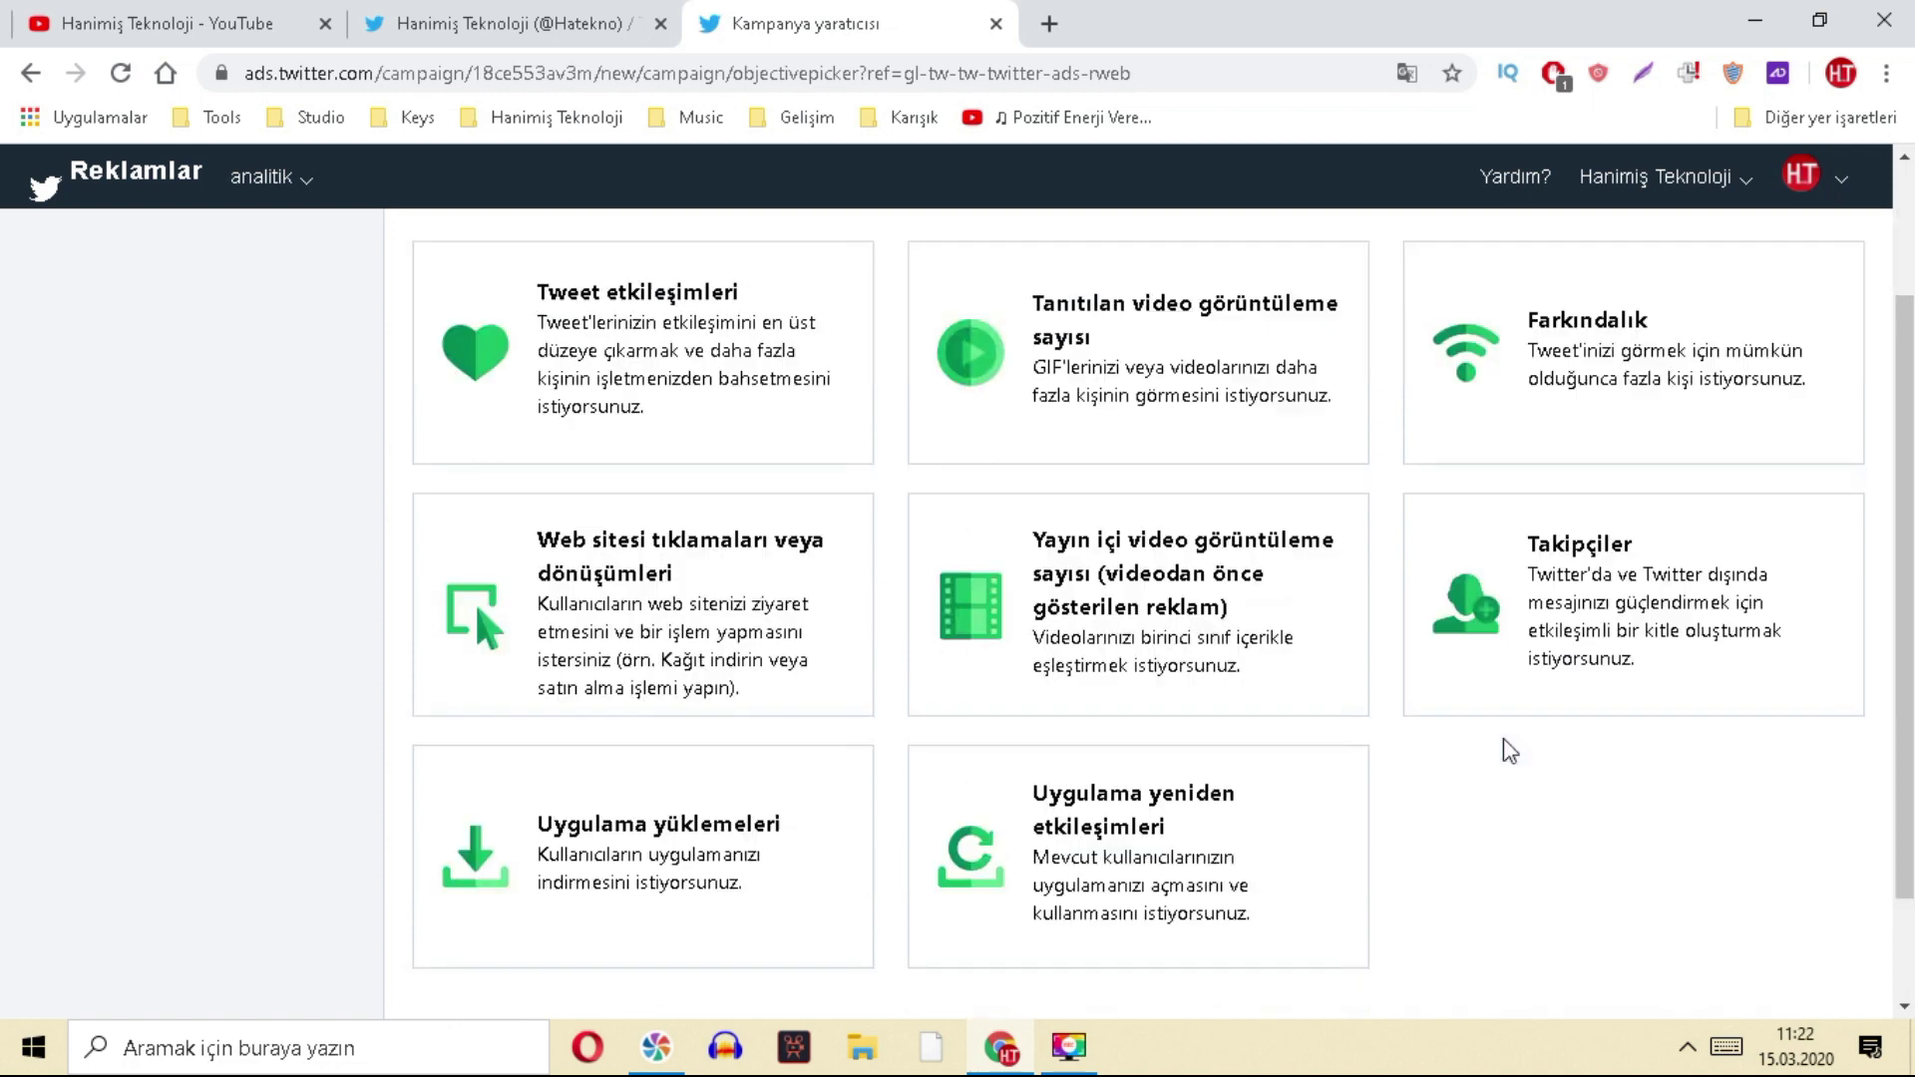
- Review the campaign objectives and choose Web sitesi tıklamaları veya dönüşümleri (website clicks or conversions)
scroll(1508, 752, "up", 2)
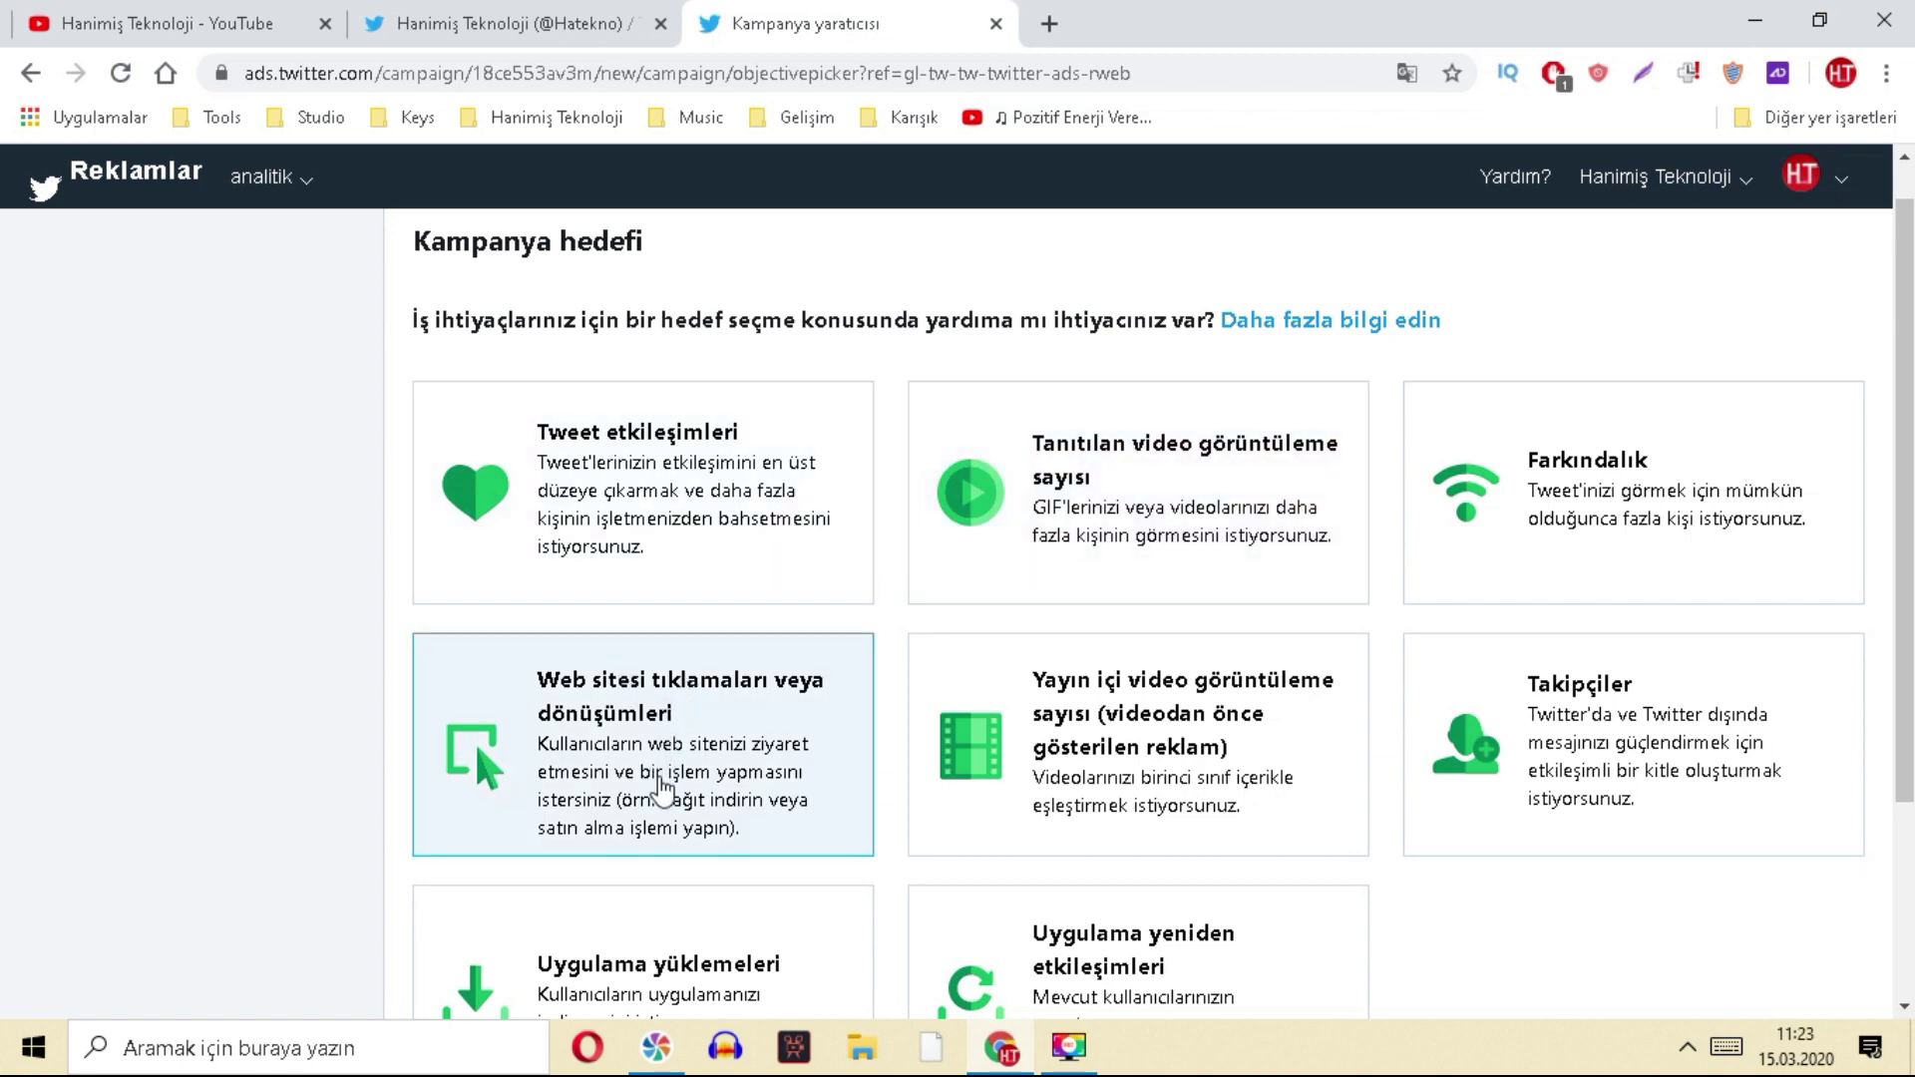
scroll(1344, 634, "down", 1)
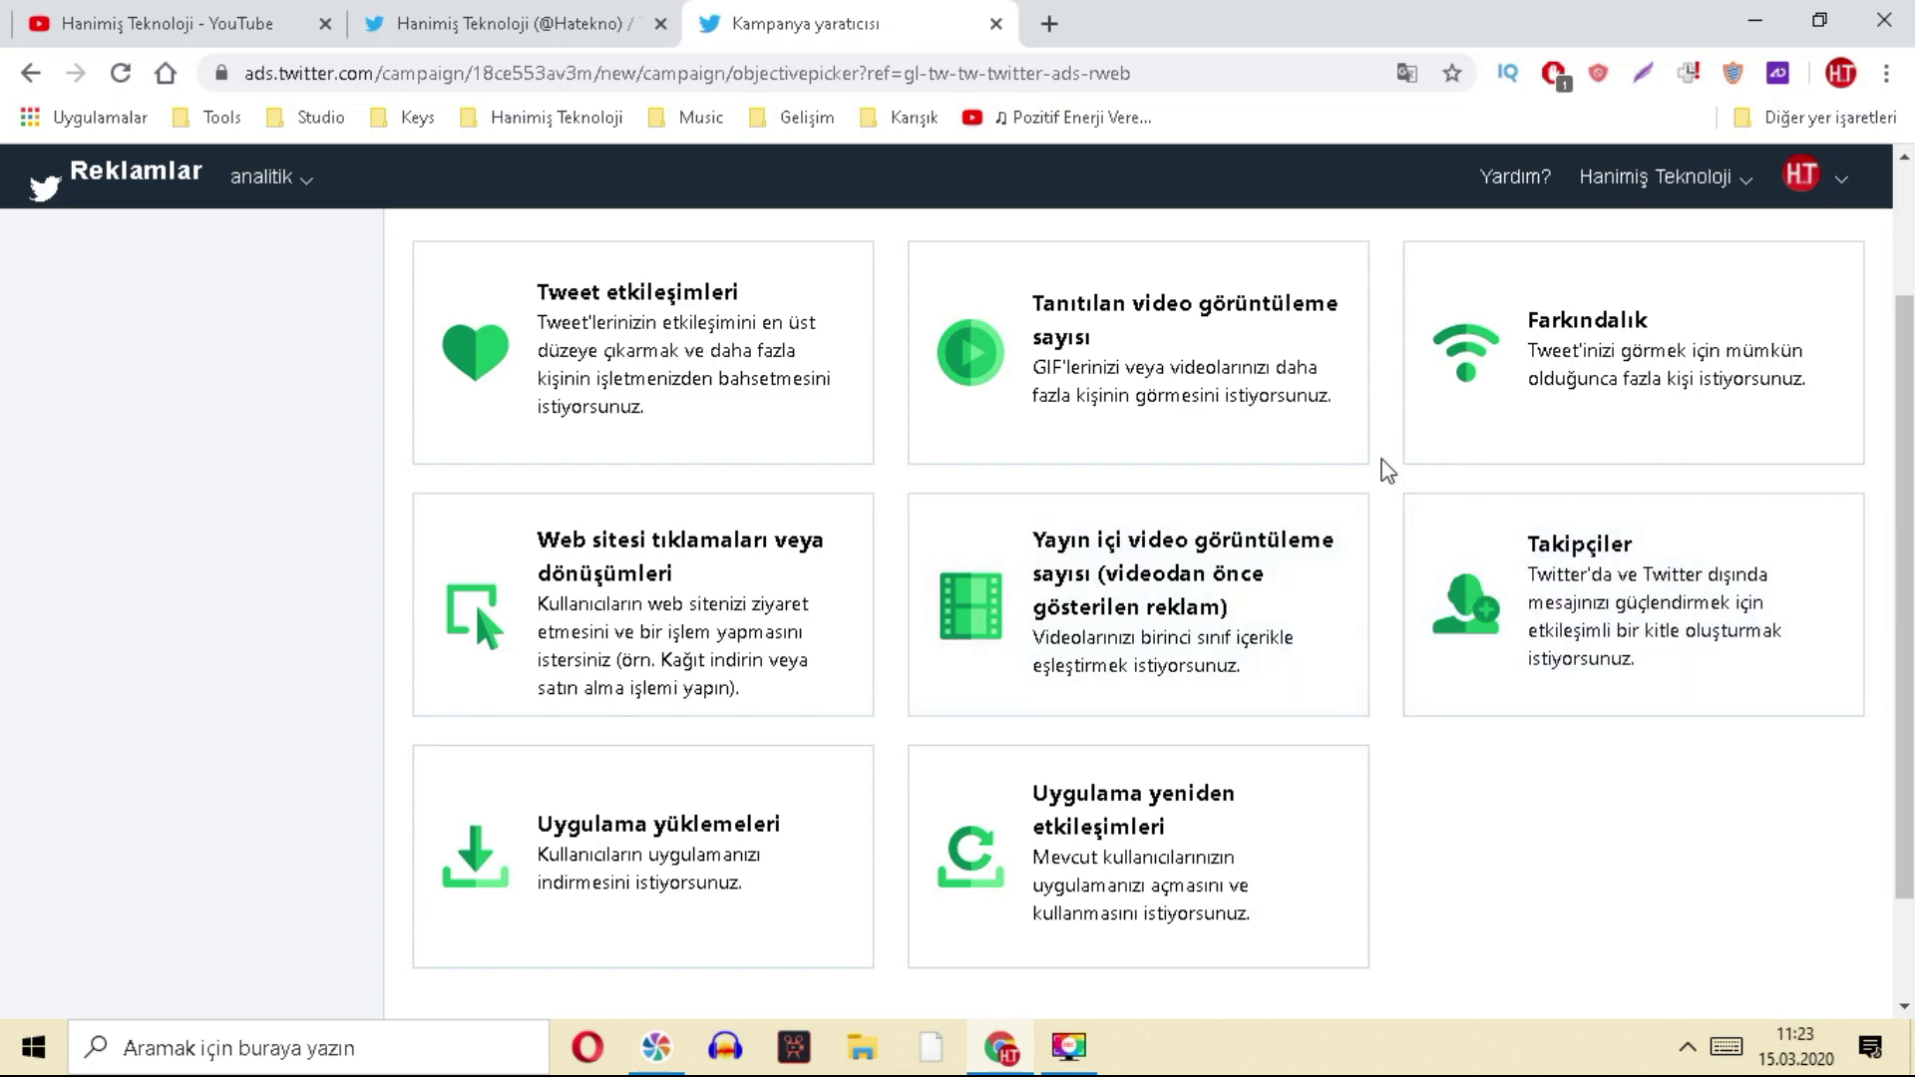
scroll(1650, 753, "down", 1)
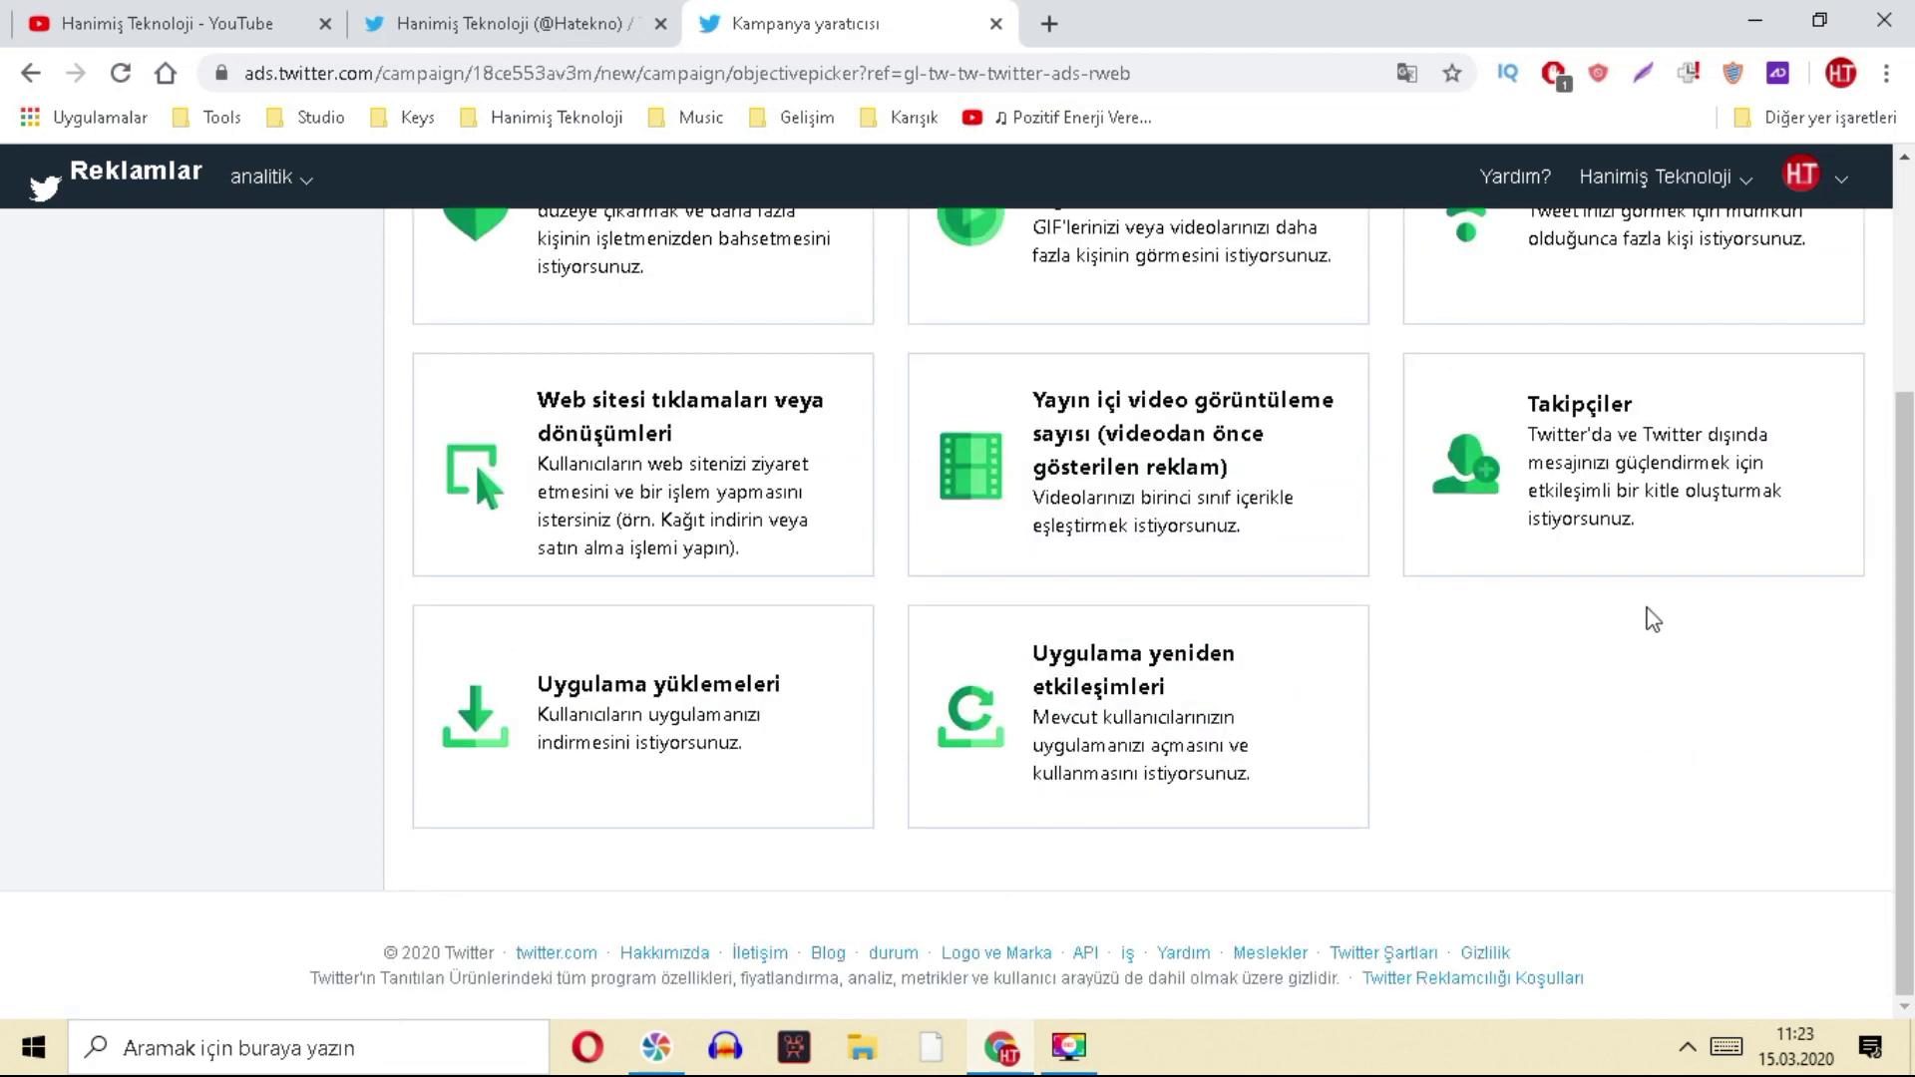
scroll(1653, 618, "up", 1)
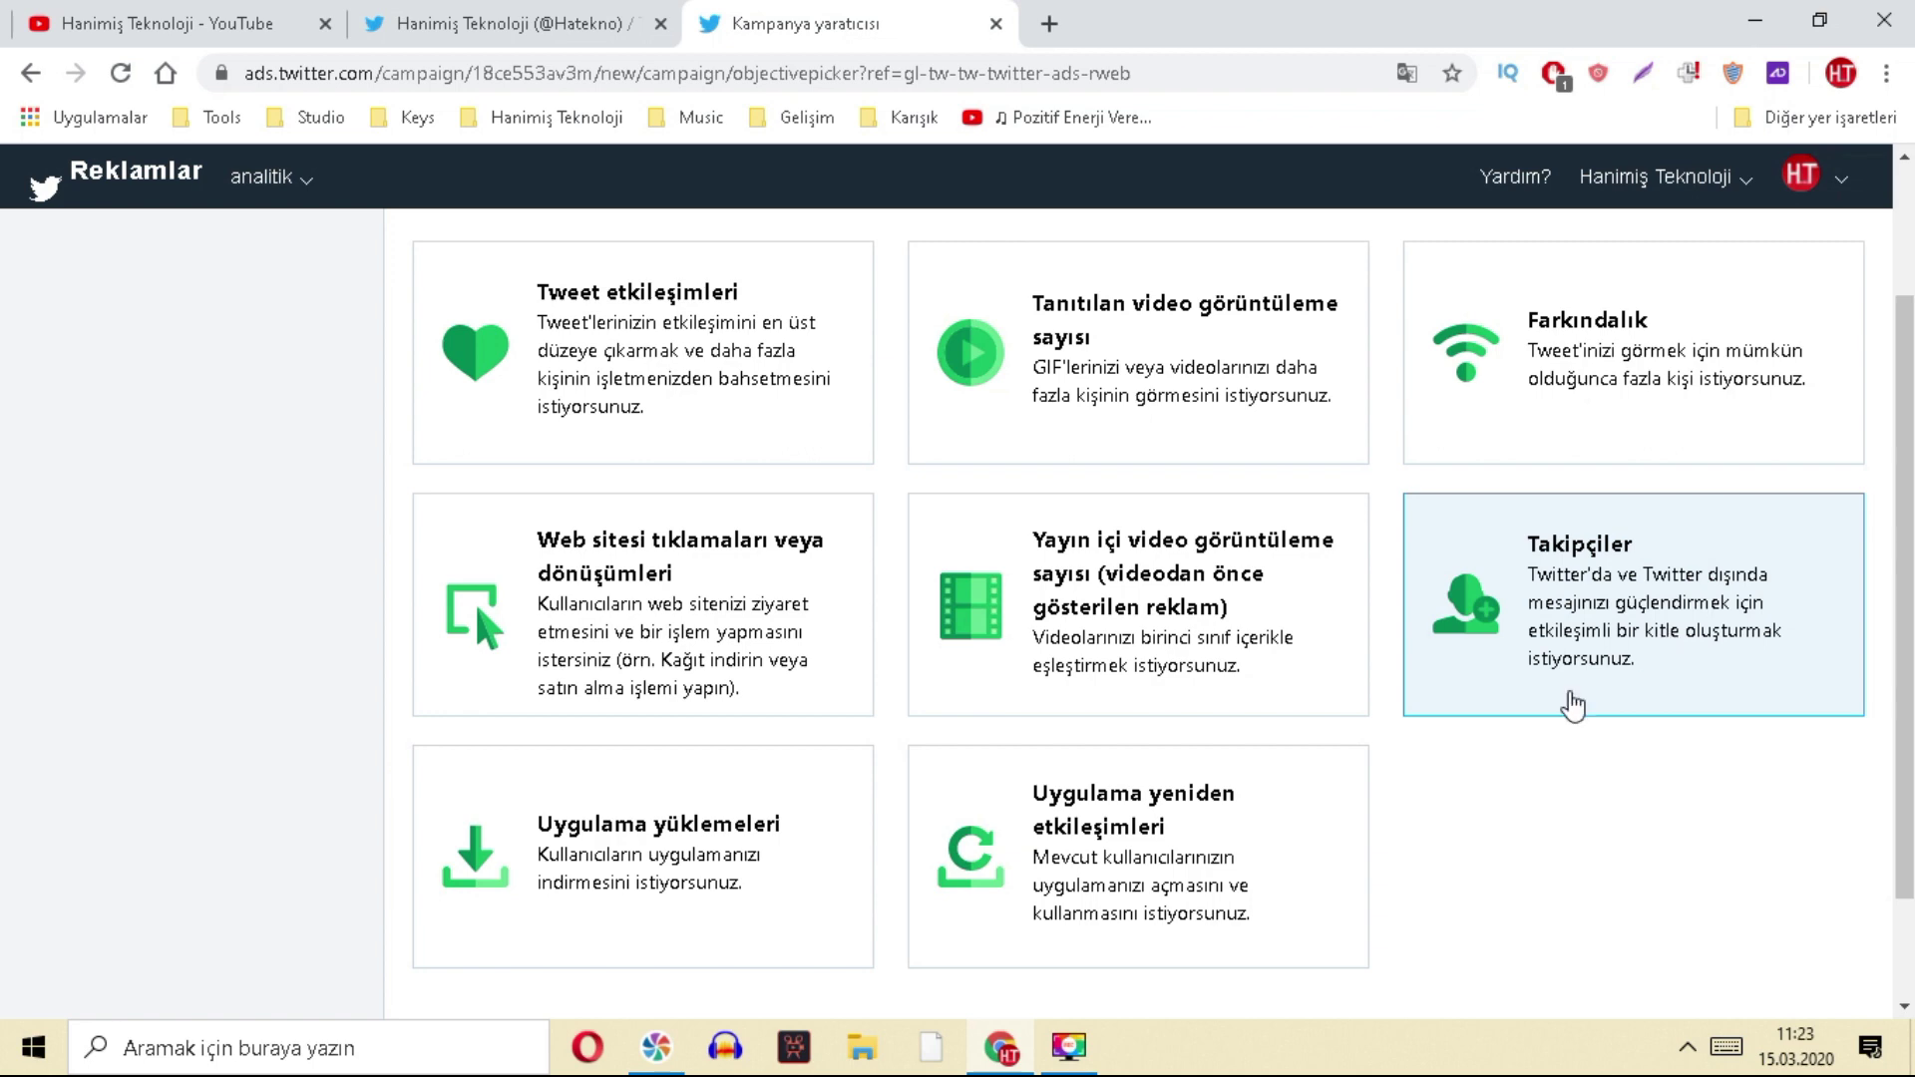
scroll(1596, 662, "down", 1)
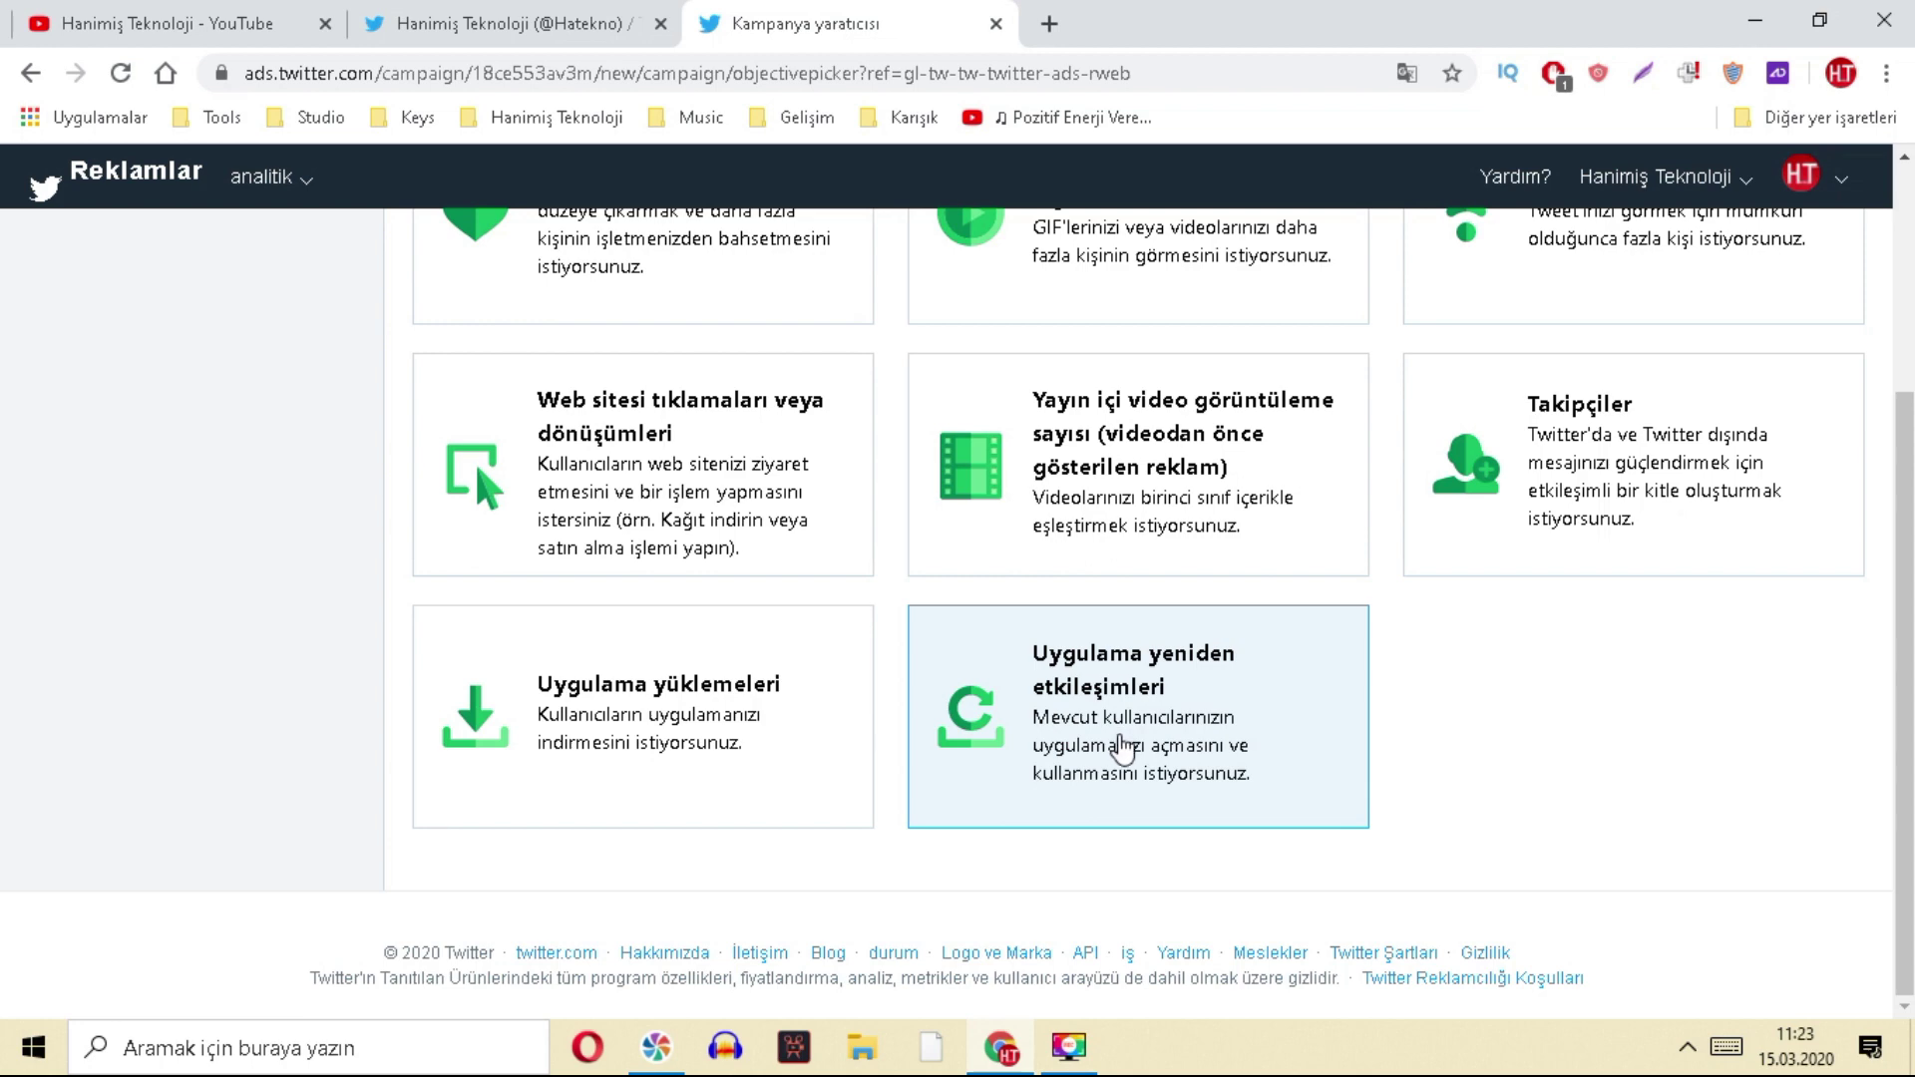
scroll(1155, 708, "up", 3)
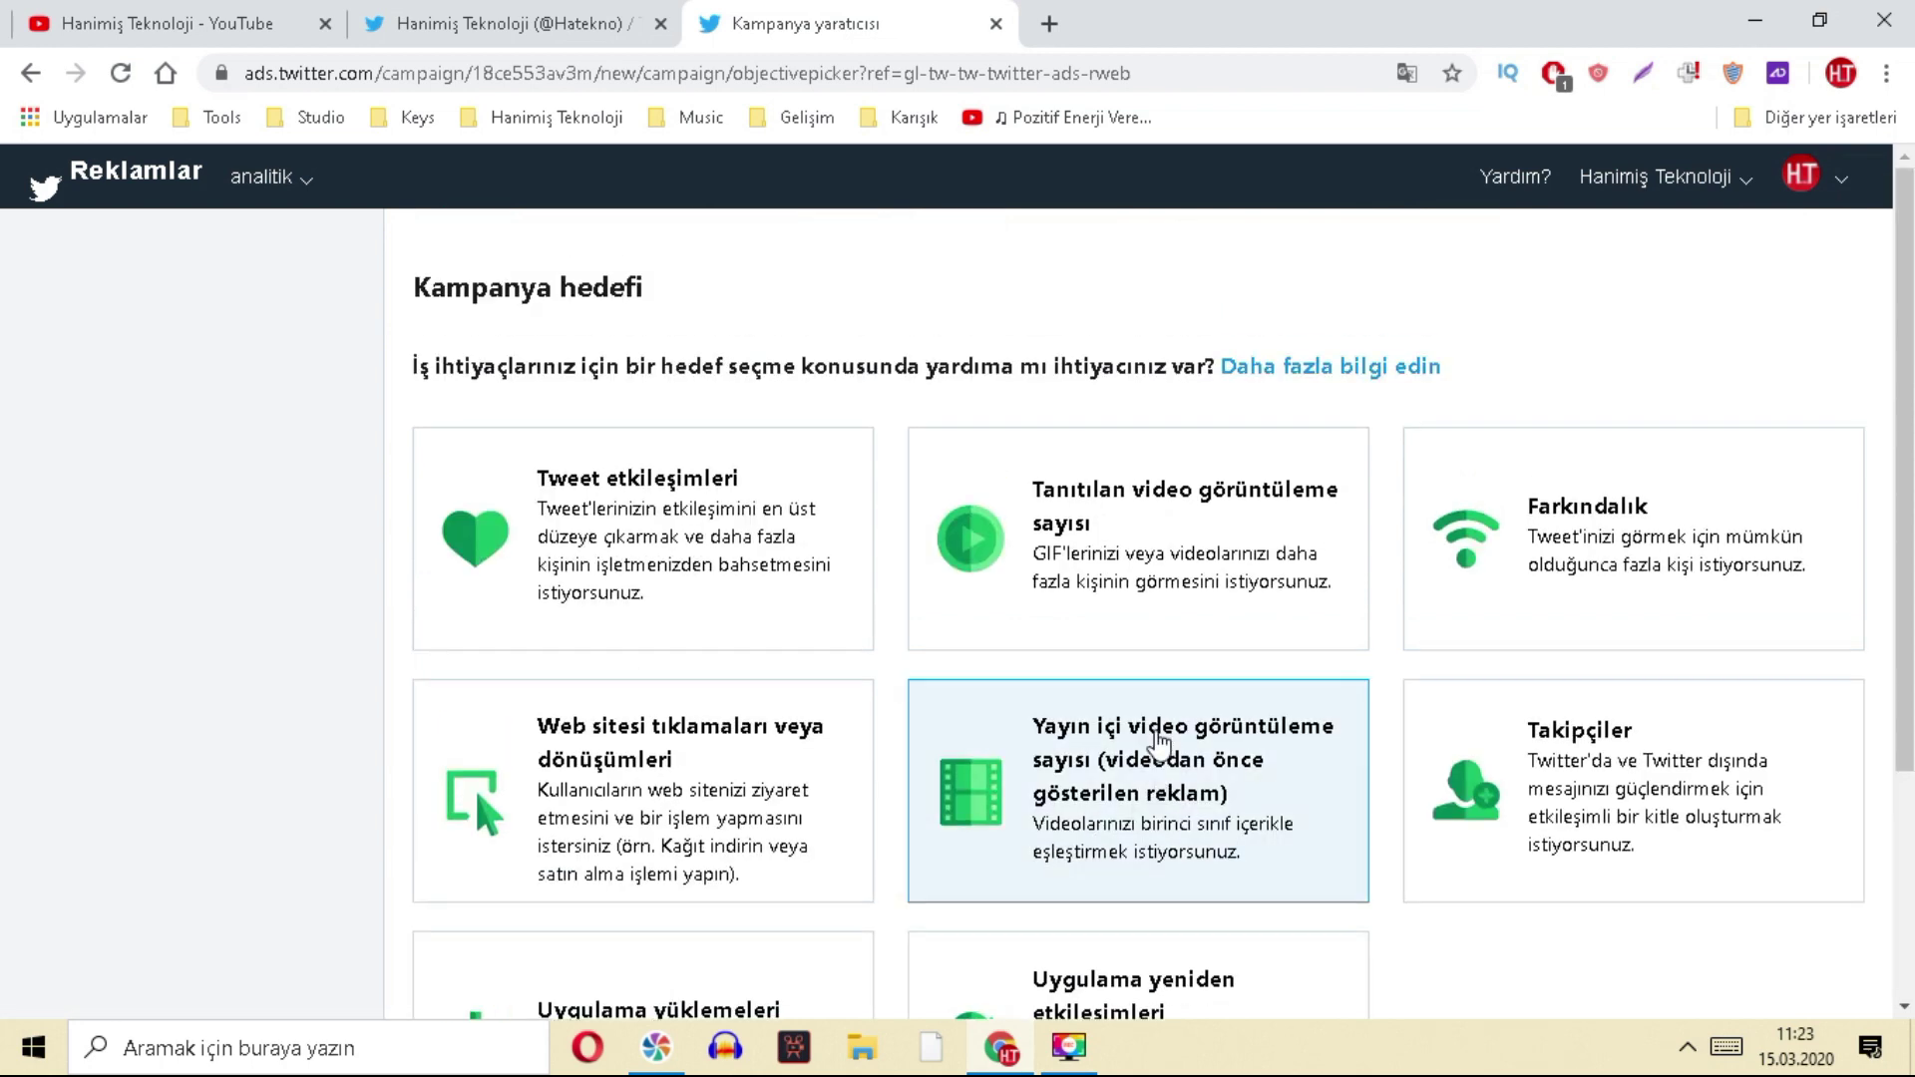
scroll(1157, 743, "down", 1)
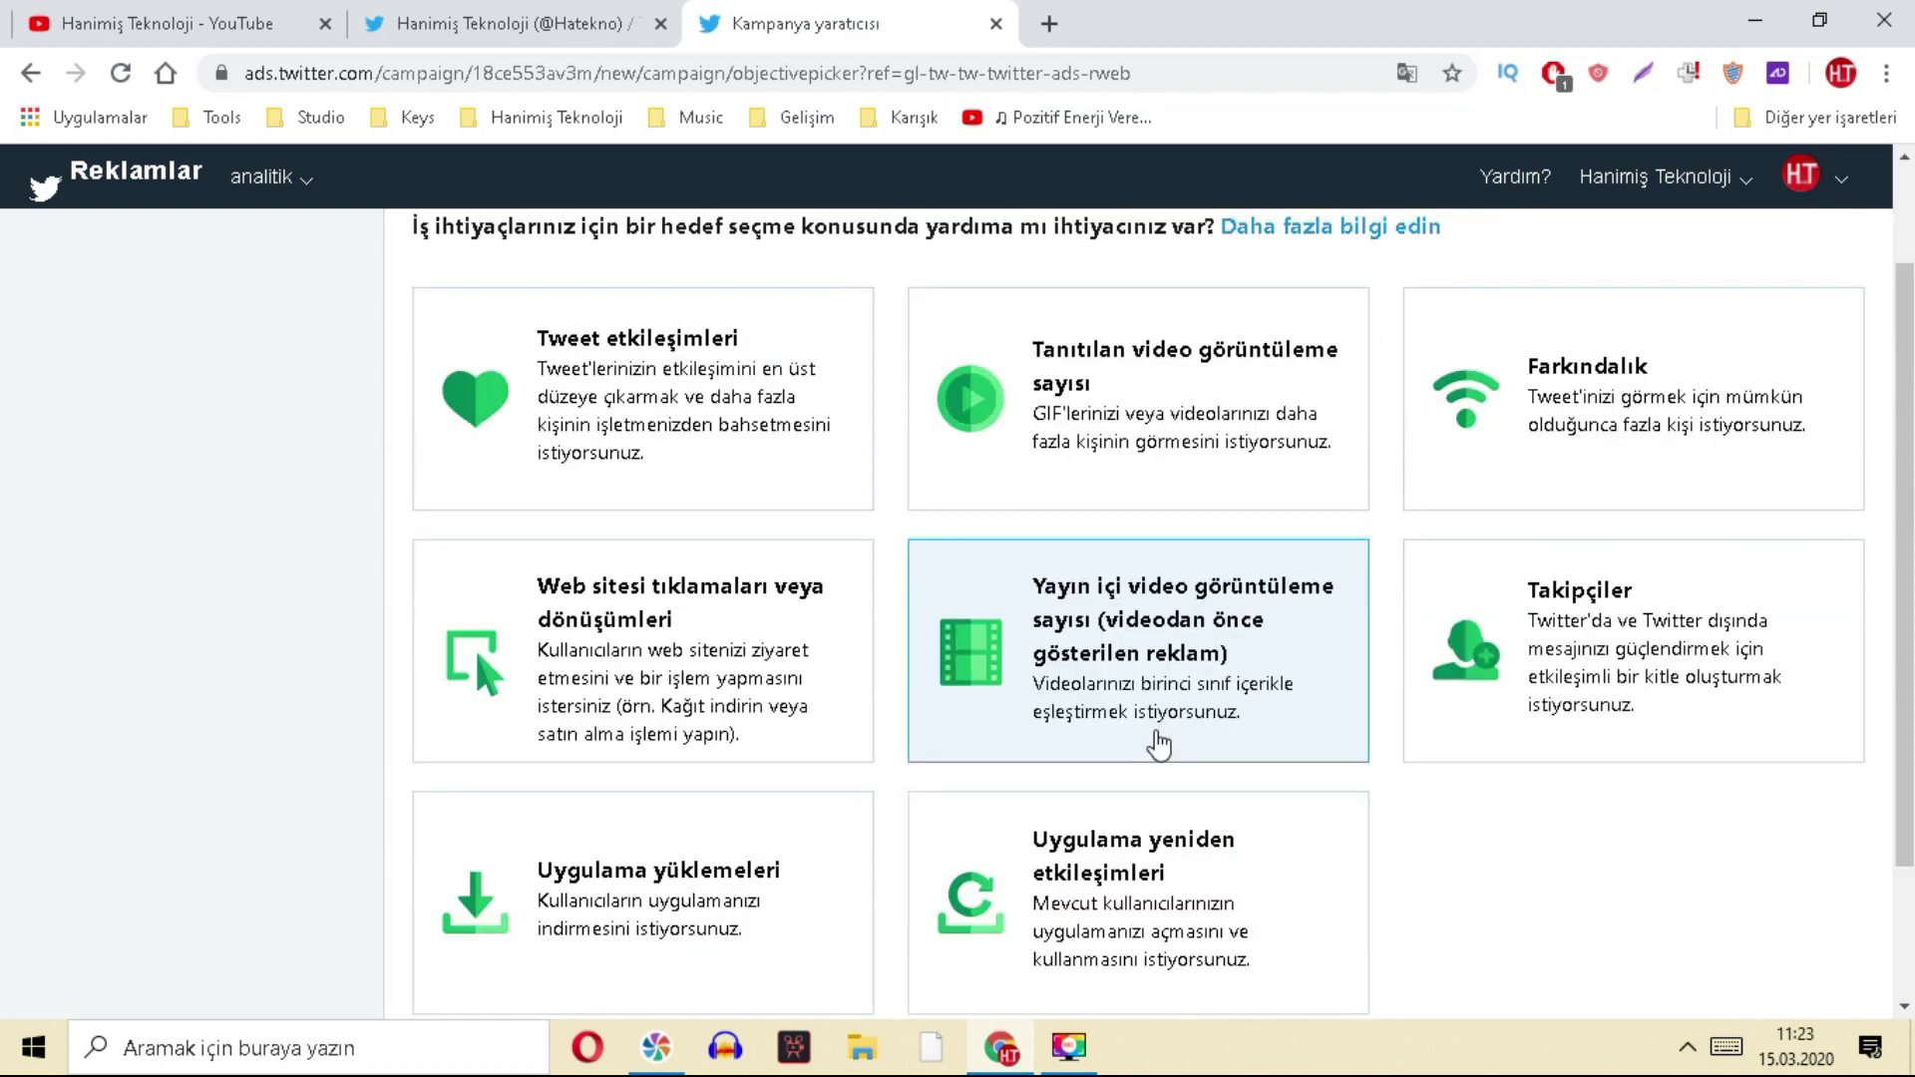
left_click(512, 704)
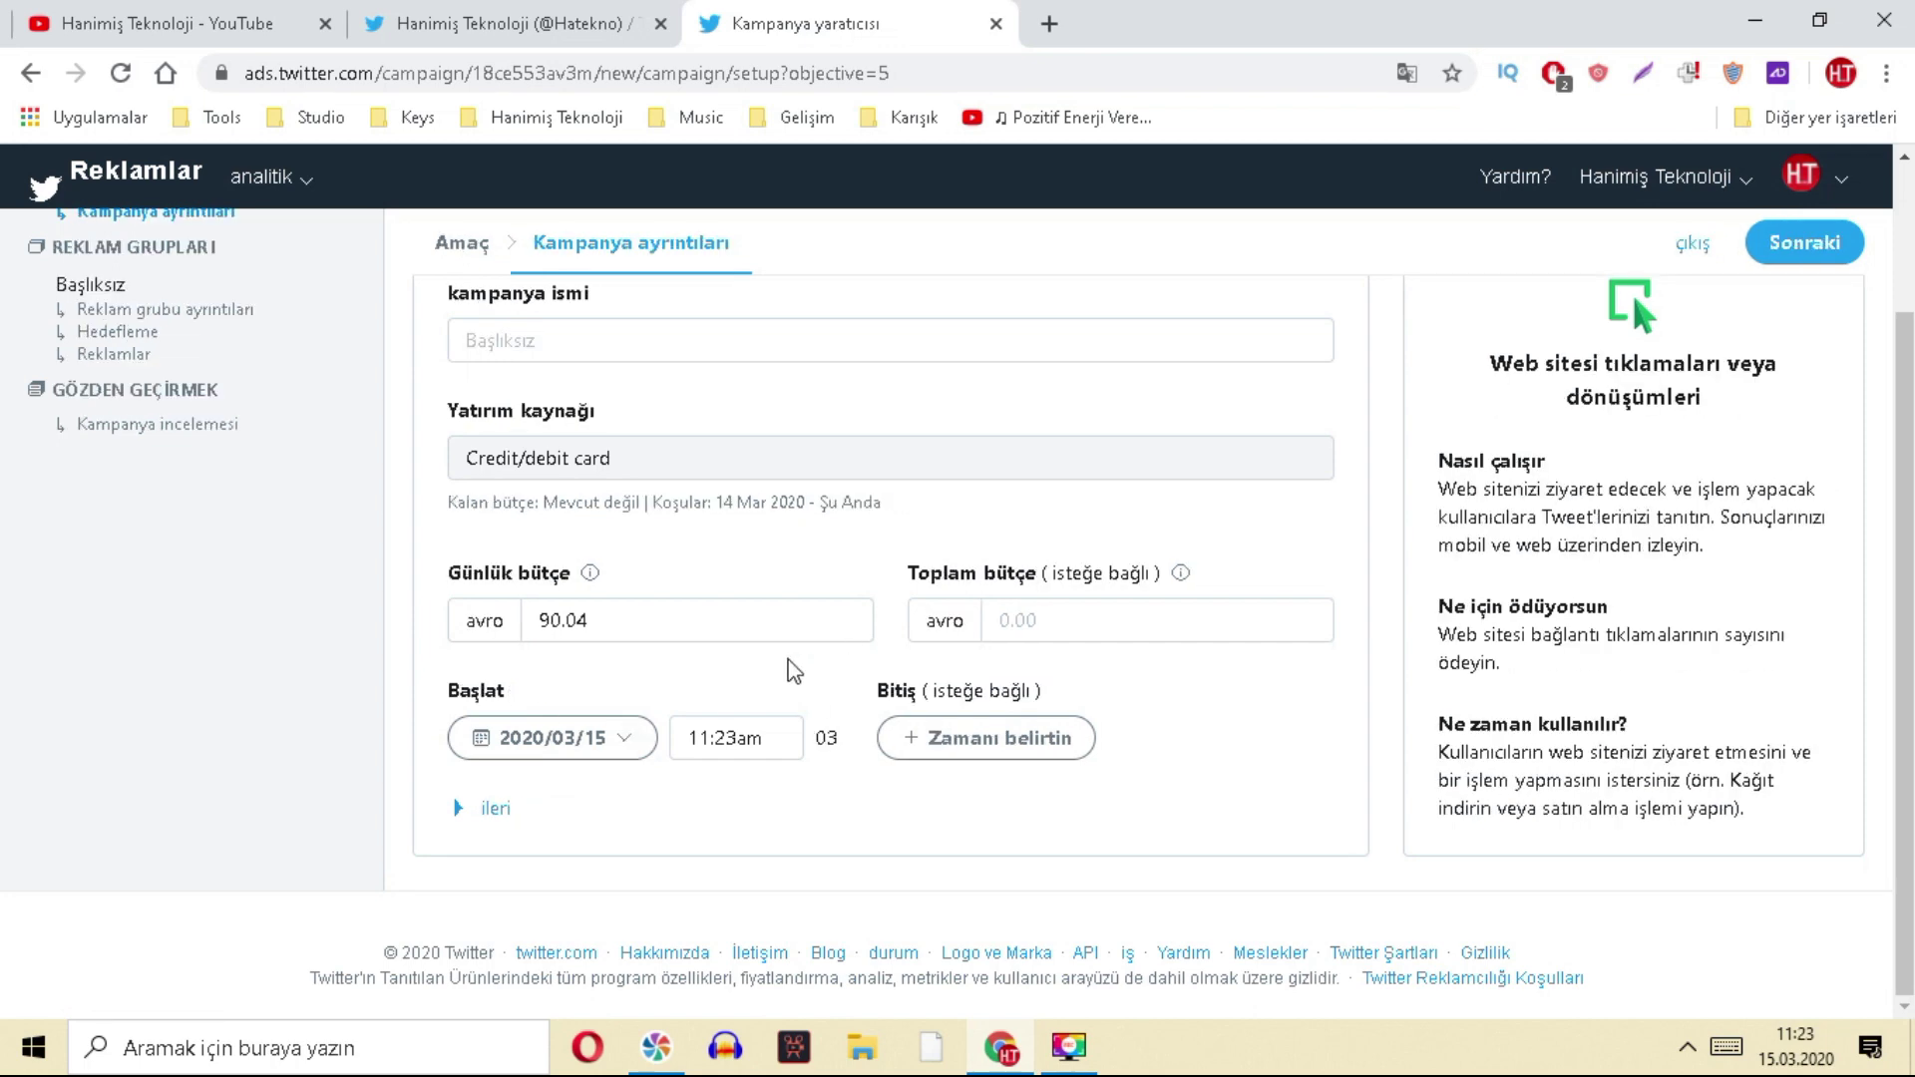
- Name the campaign "hanimiş reklam" and review its funding source
scroll(786, 671, "up", 2)
left_click(547, 535)
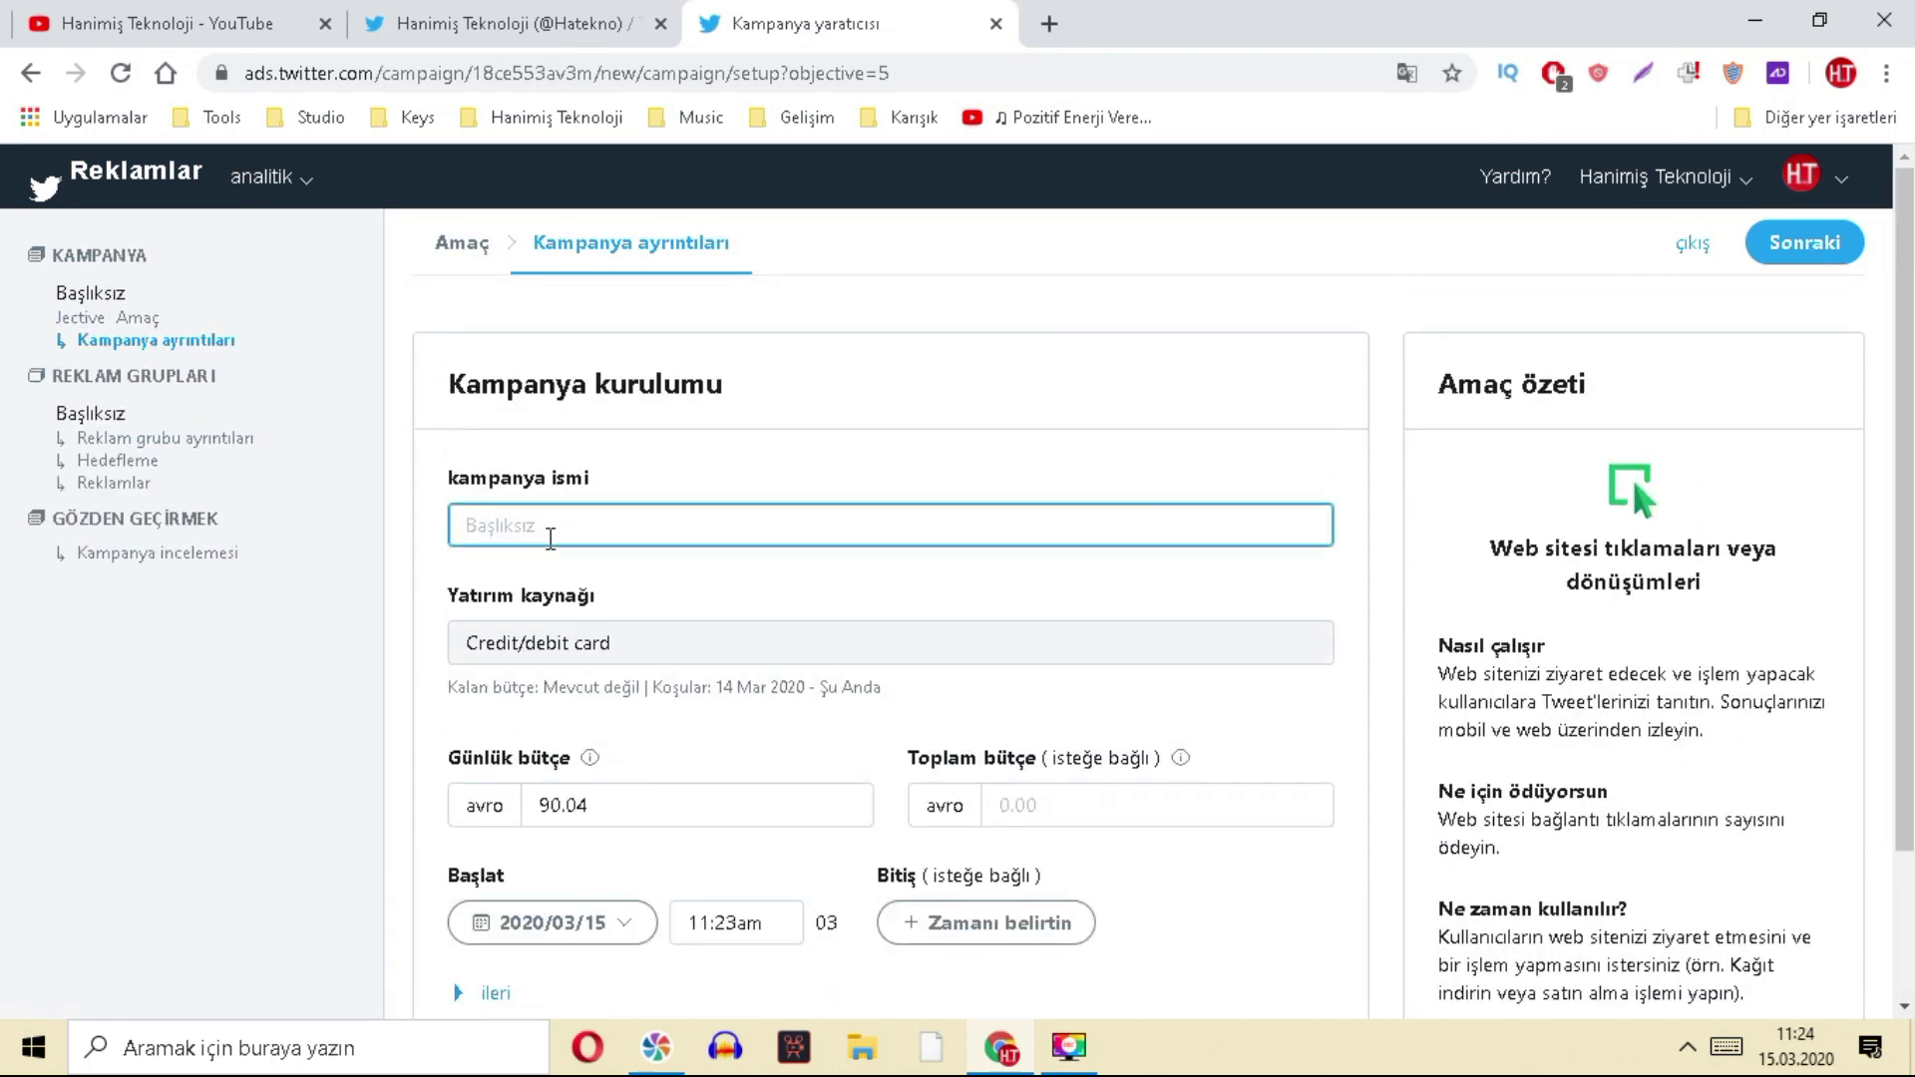
type("hanimiş reklam")
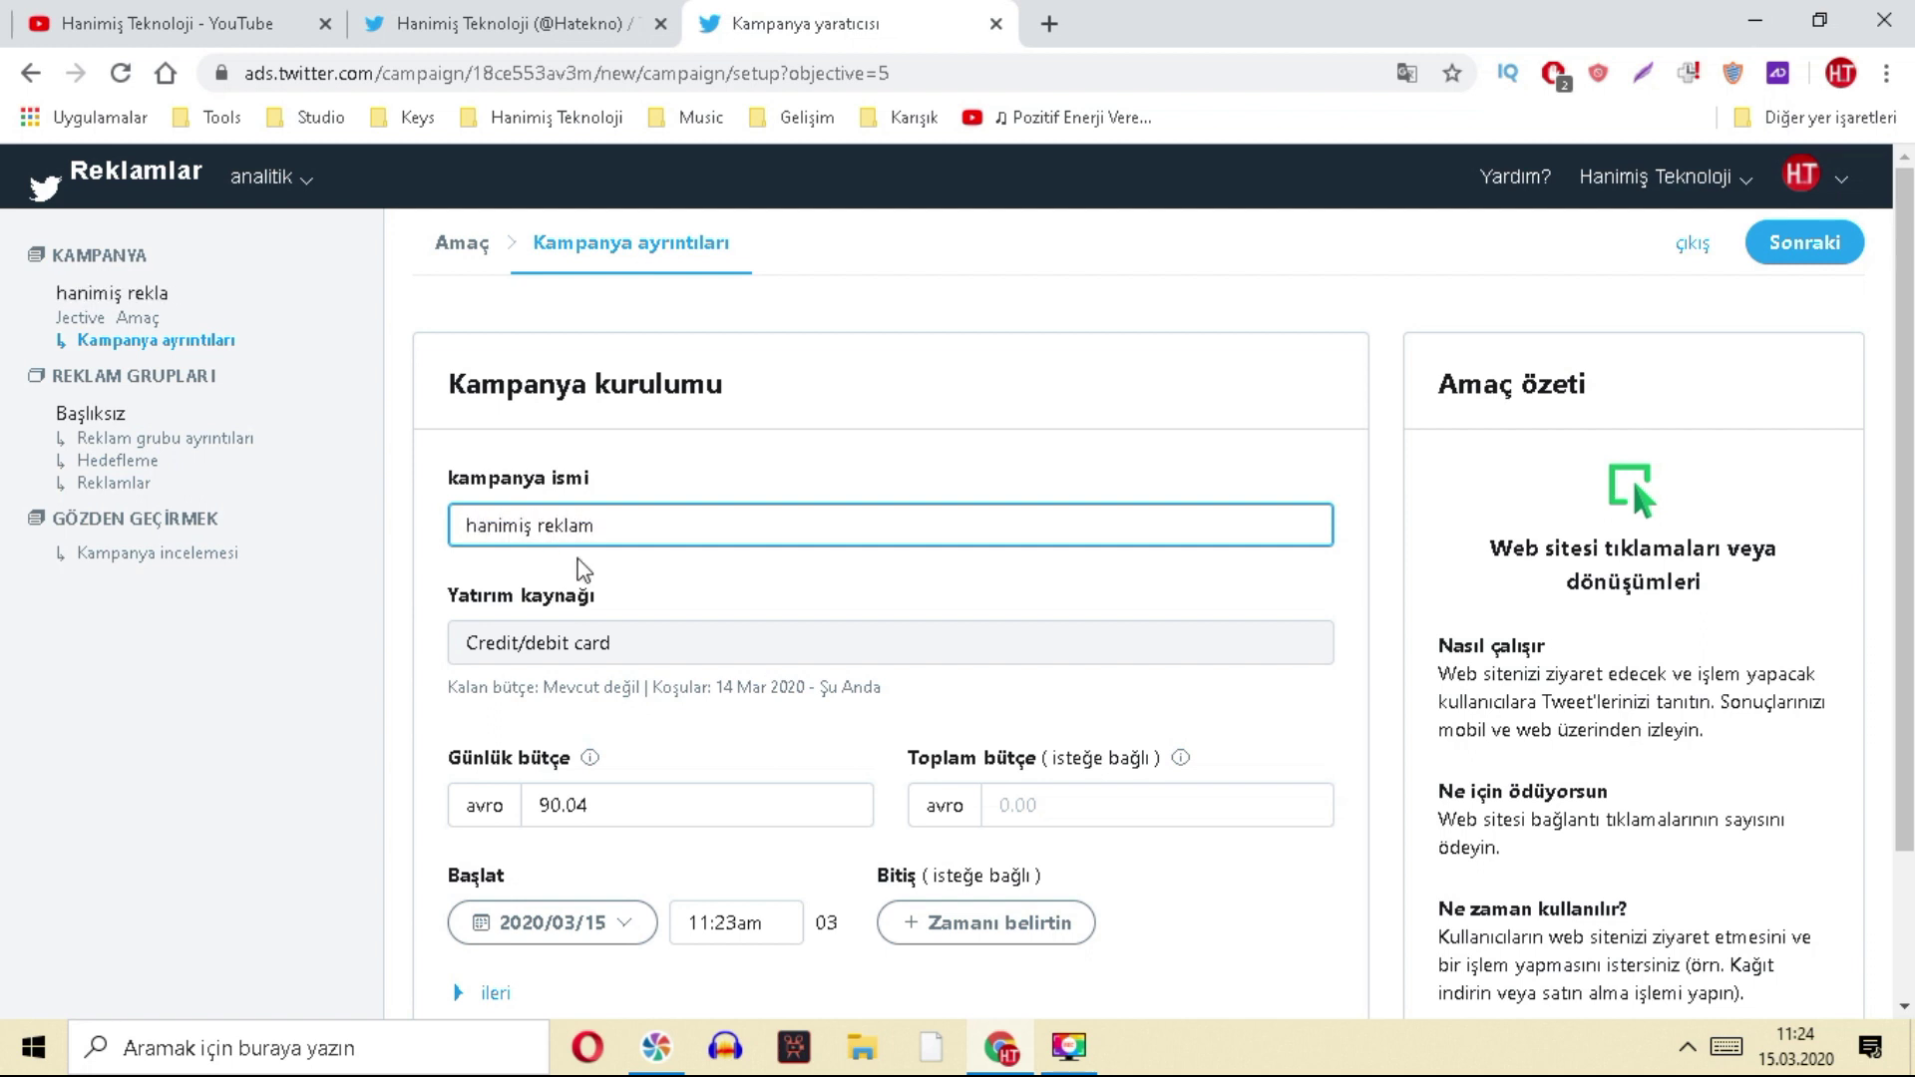
triple_click(662, 649)
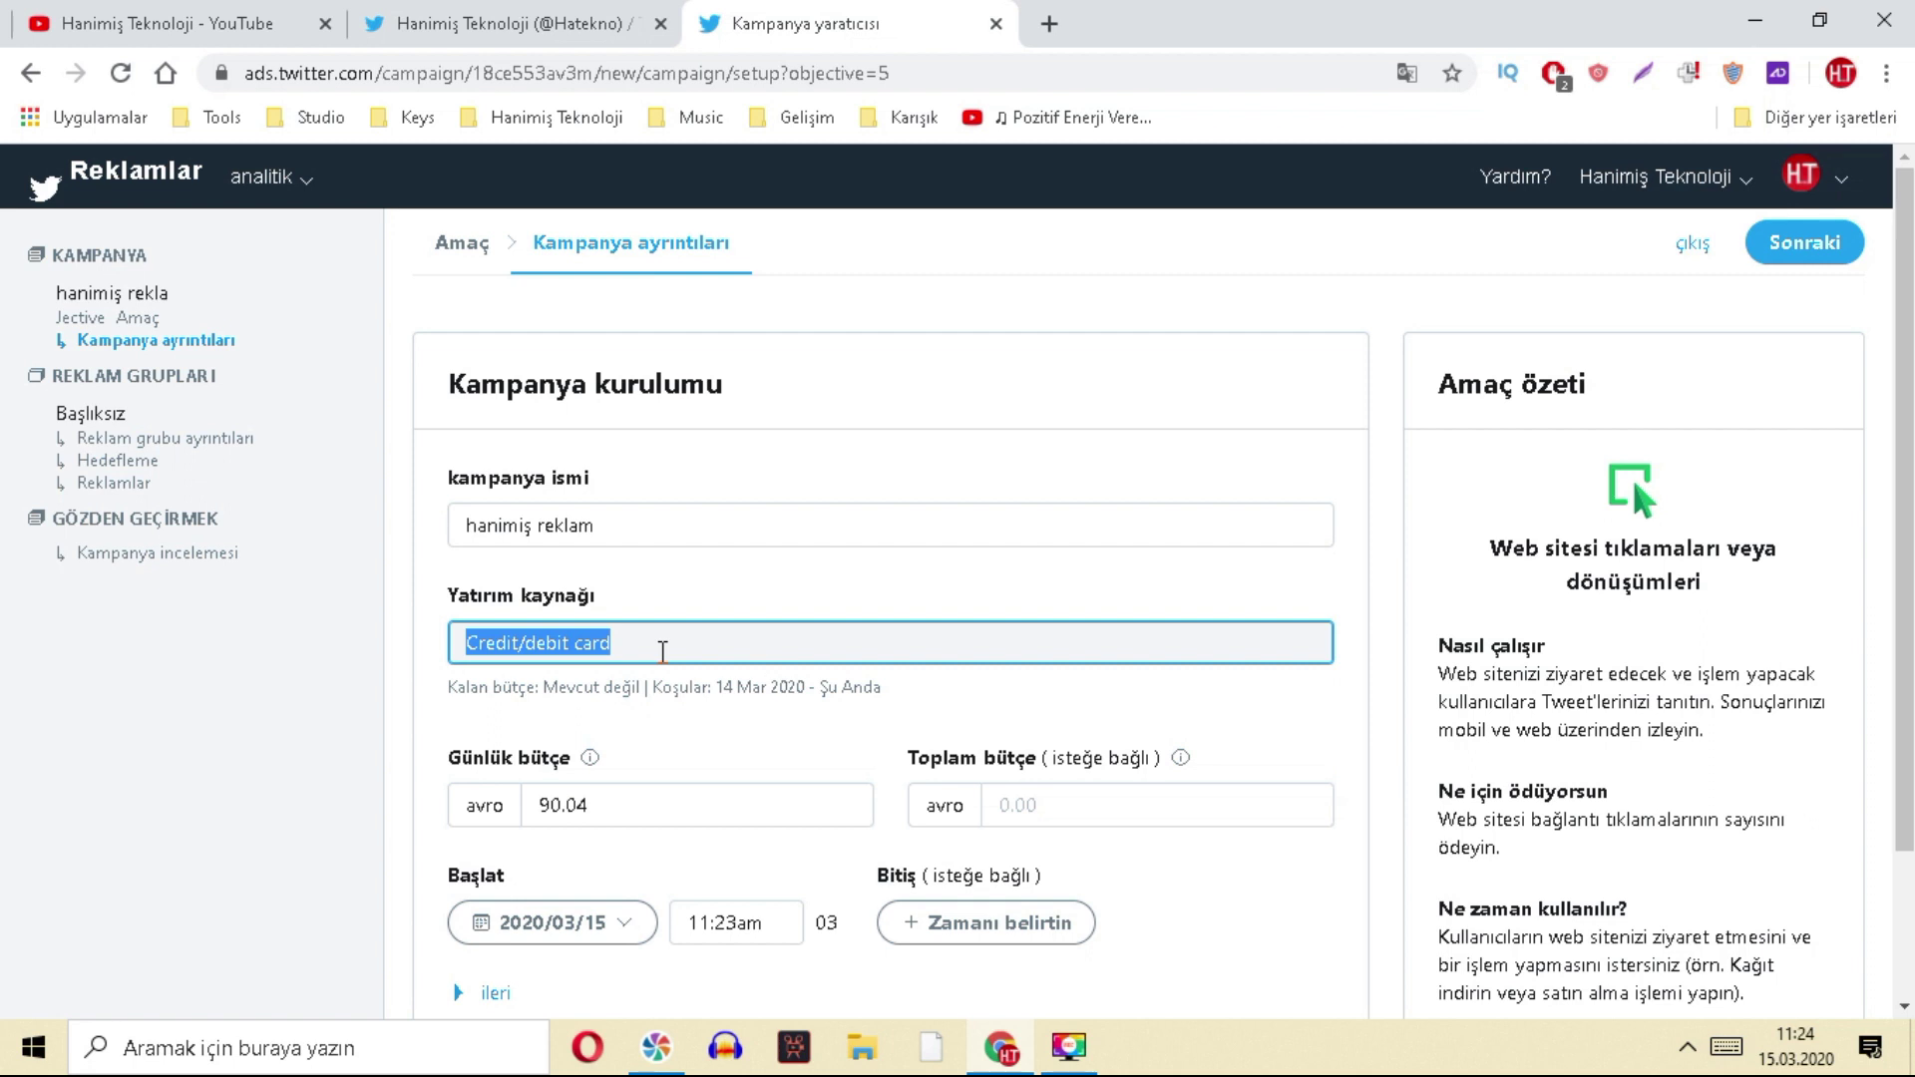
double_click(662, 649)
scroll(611, 714, "down", 2)
left_click(290, 585)
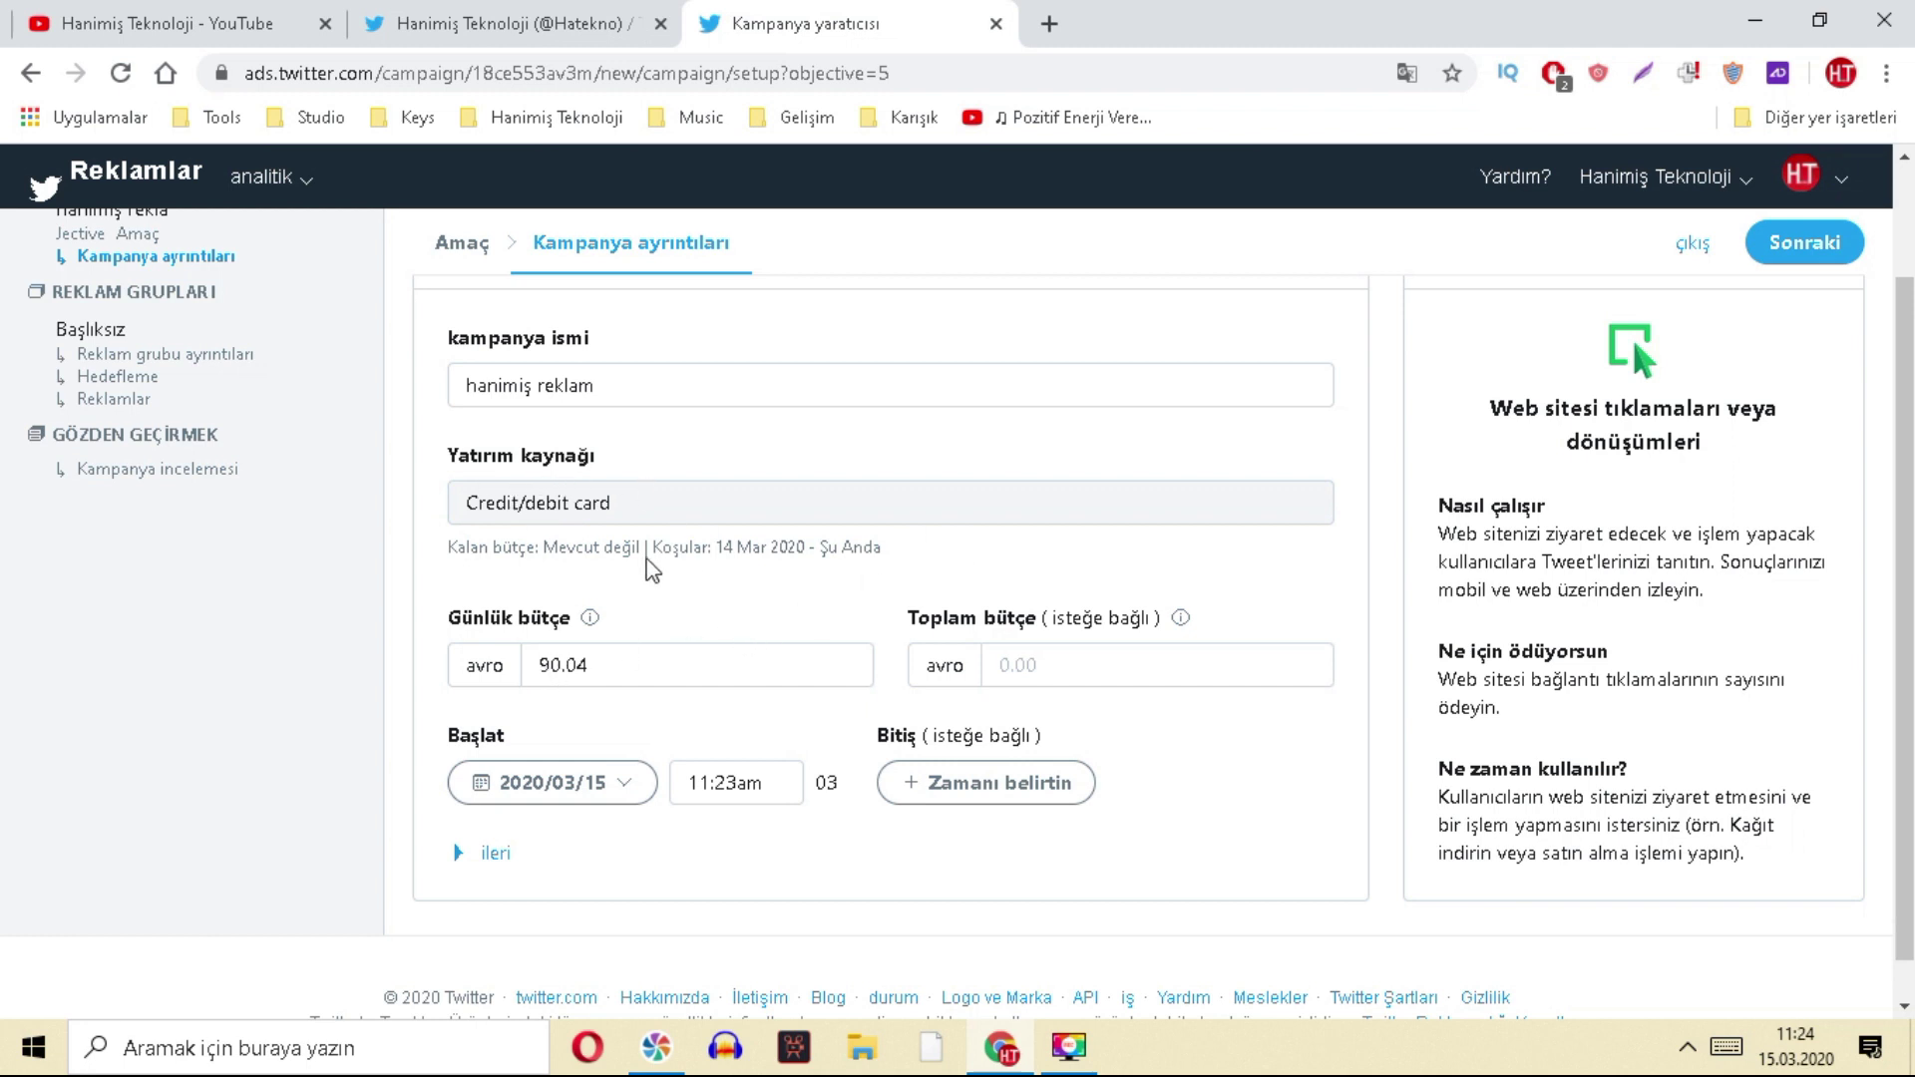
scroll(459, 589, "down", 1)
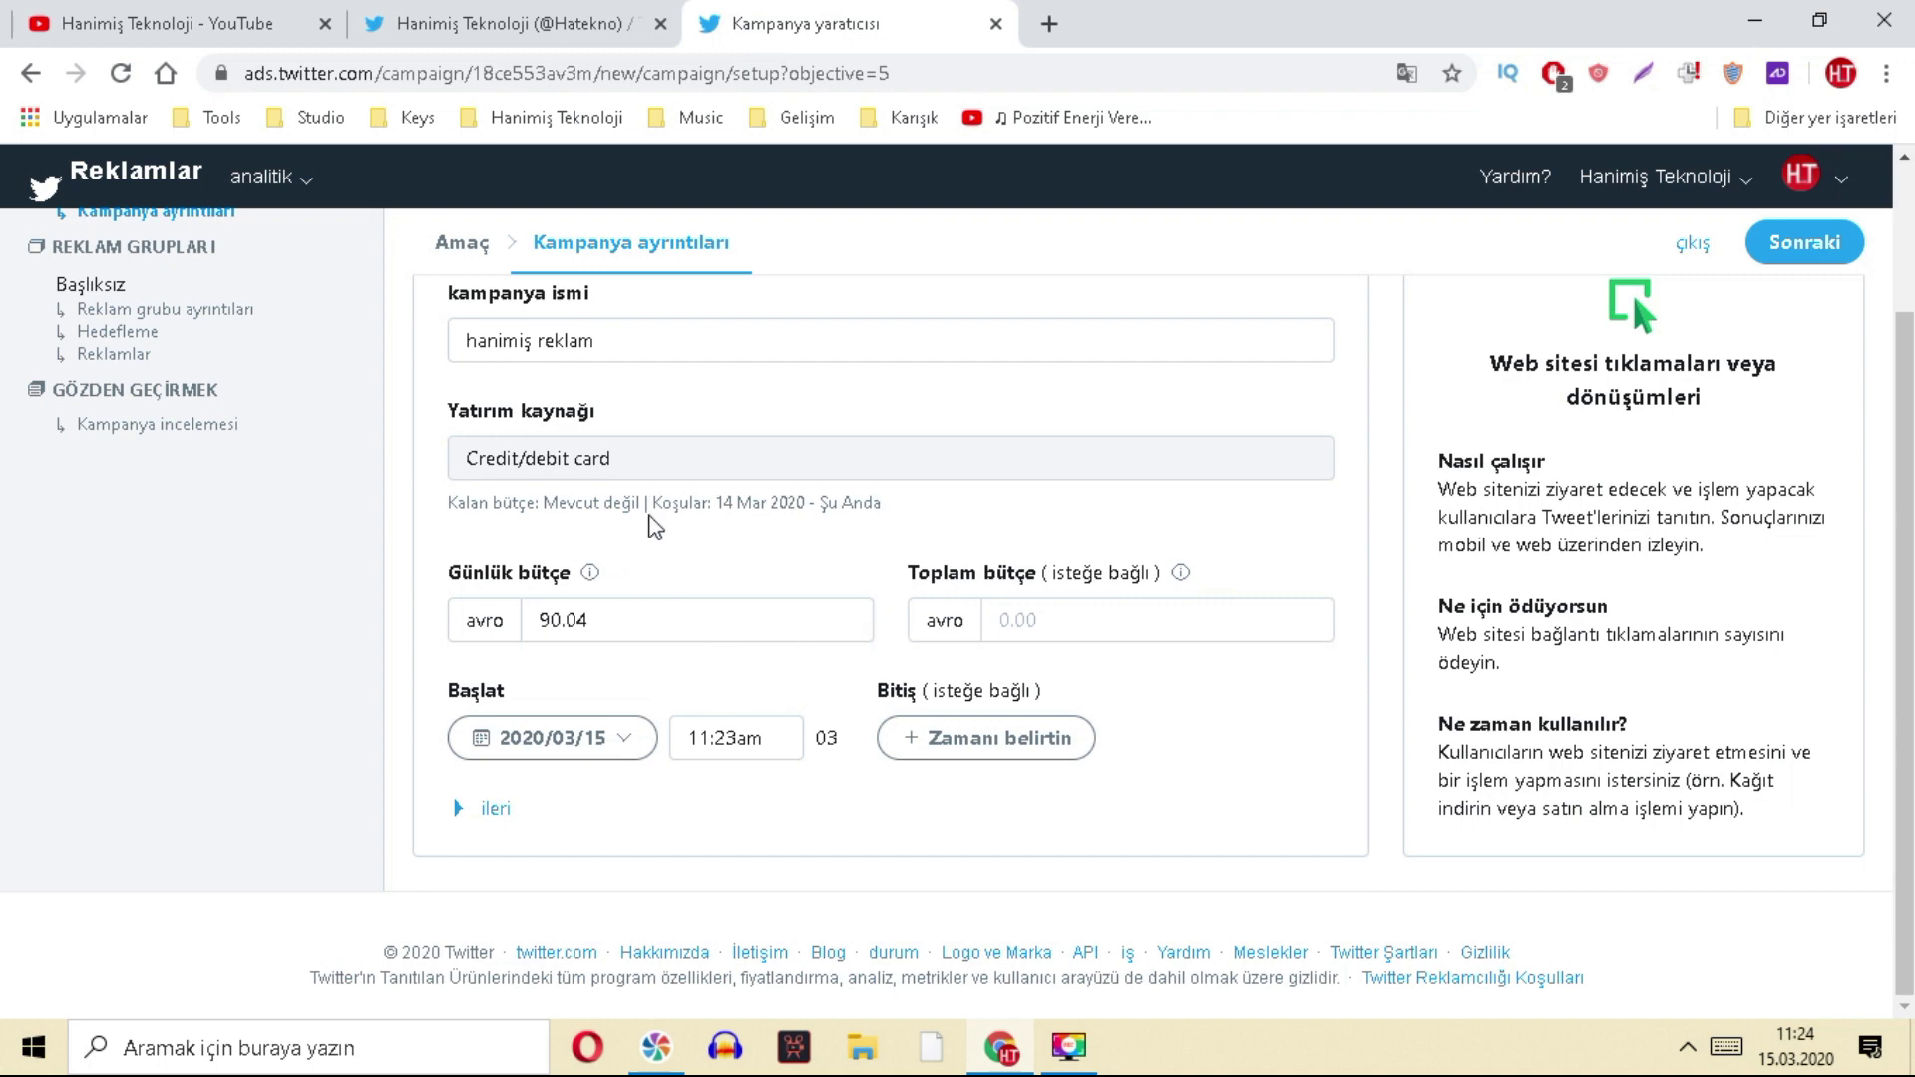
- Search Google in a new browser tab for "1 eur" to look up the exchange rate
left_click(1057, 25)
type("1 eur")
key("Return")
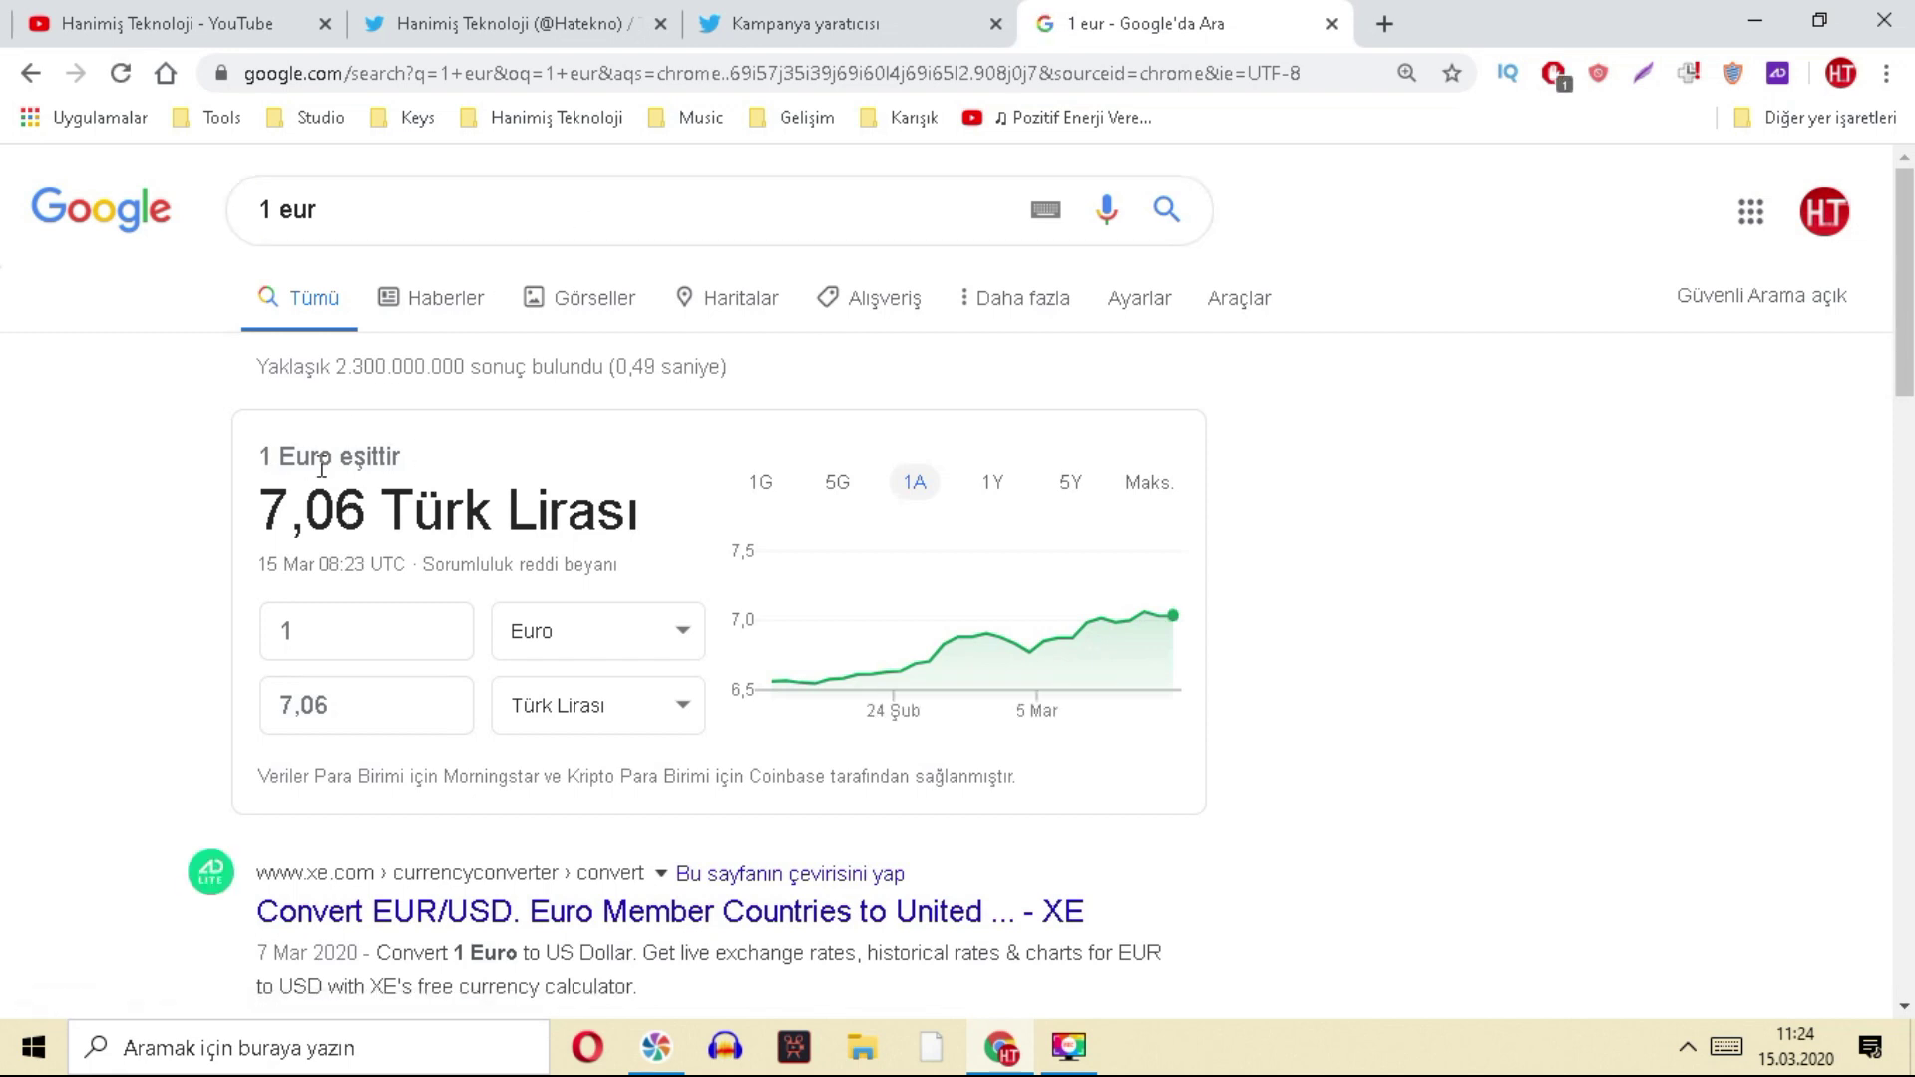
- Set the campaign's daily budget to 1.00 euro and total budget to 10.00 euros, and recheck the euro rate on Google
left_click(818, 21)
left_click_drag(632, 620, 445, 620)
left_click(596, 616)
double_click(554, 604)
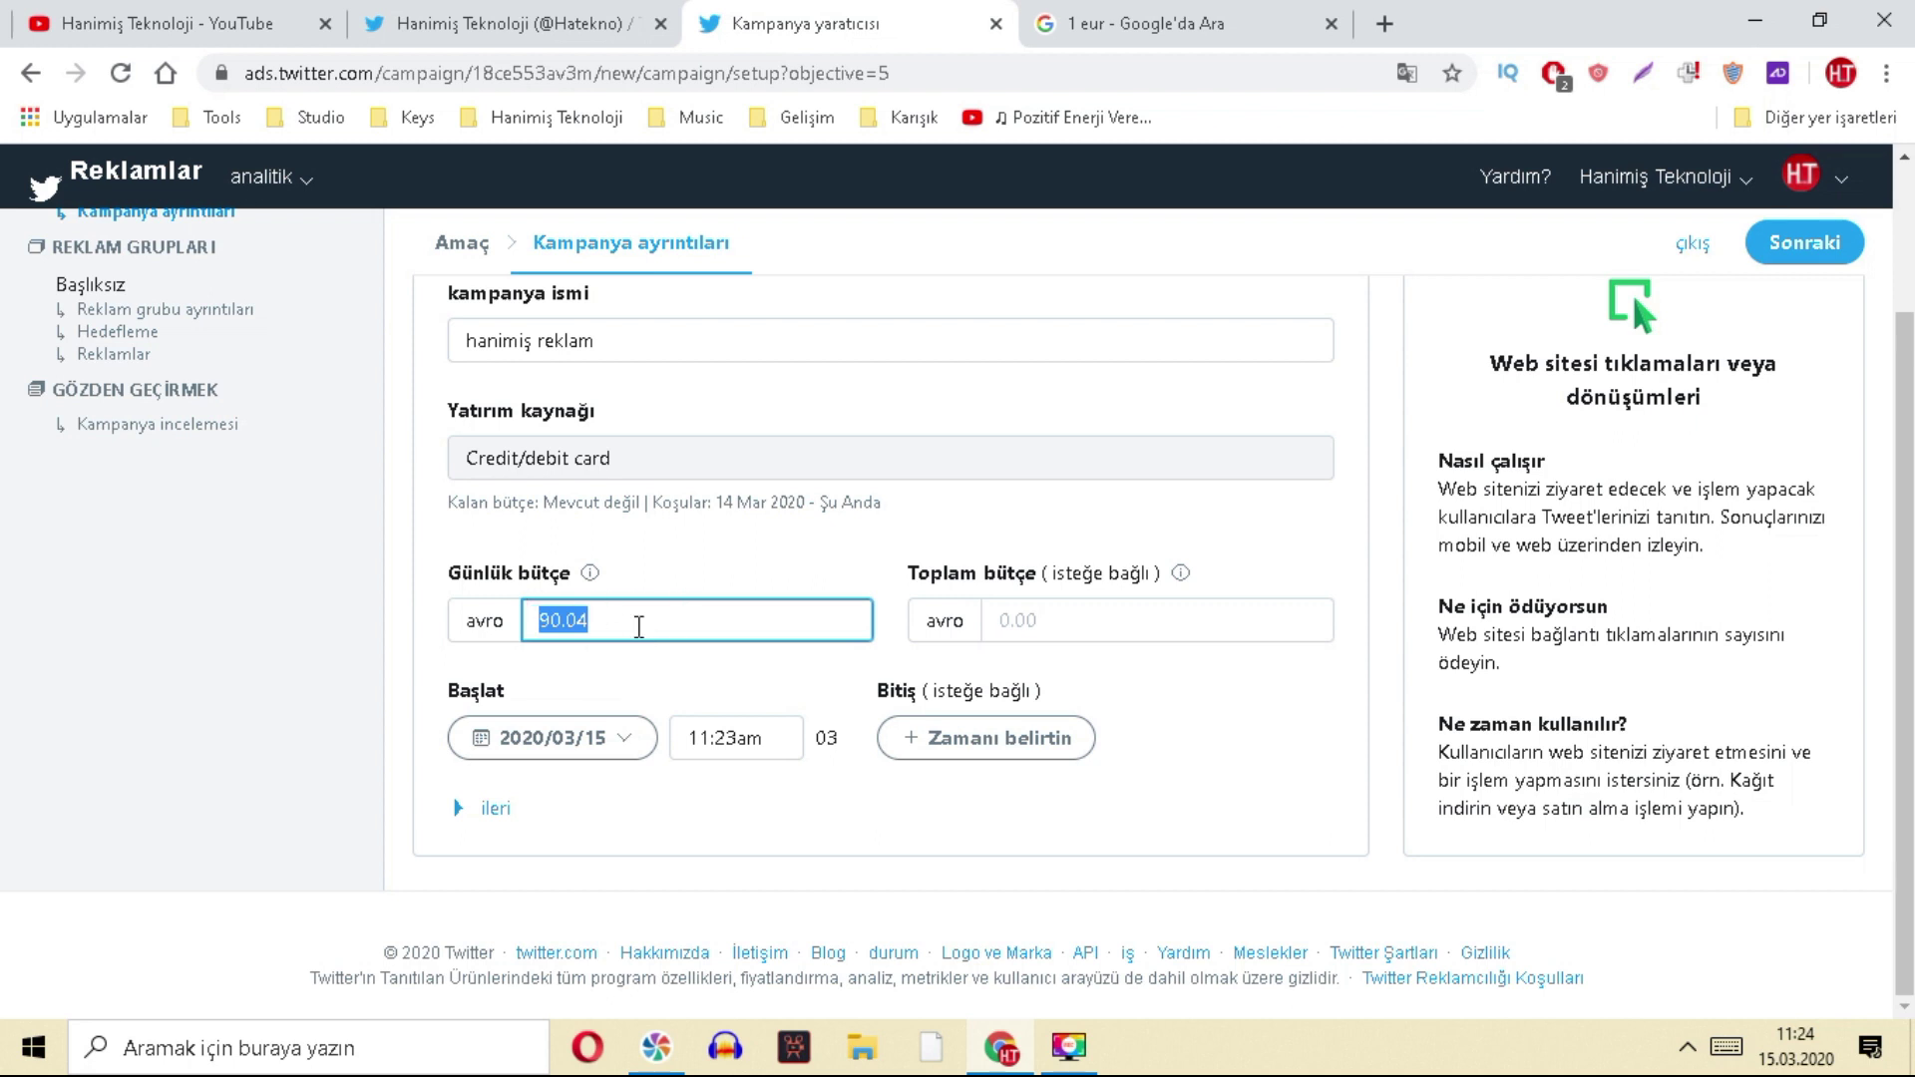
double_click(631, 627)
type("1")
left_click(684, 710)
left_click(1089, 616)
type("10")
left_click(1229, 510)
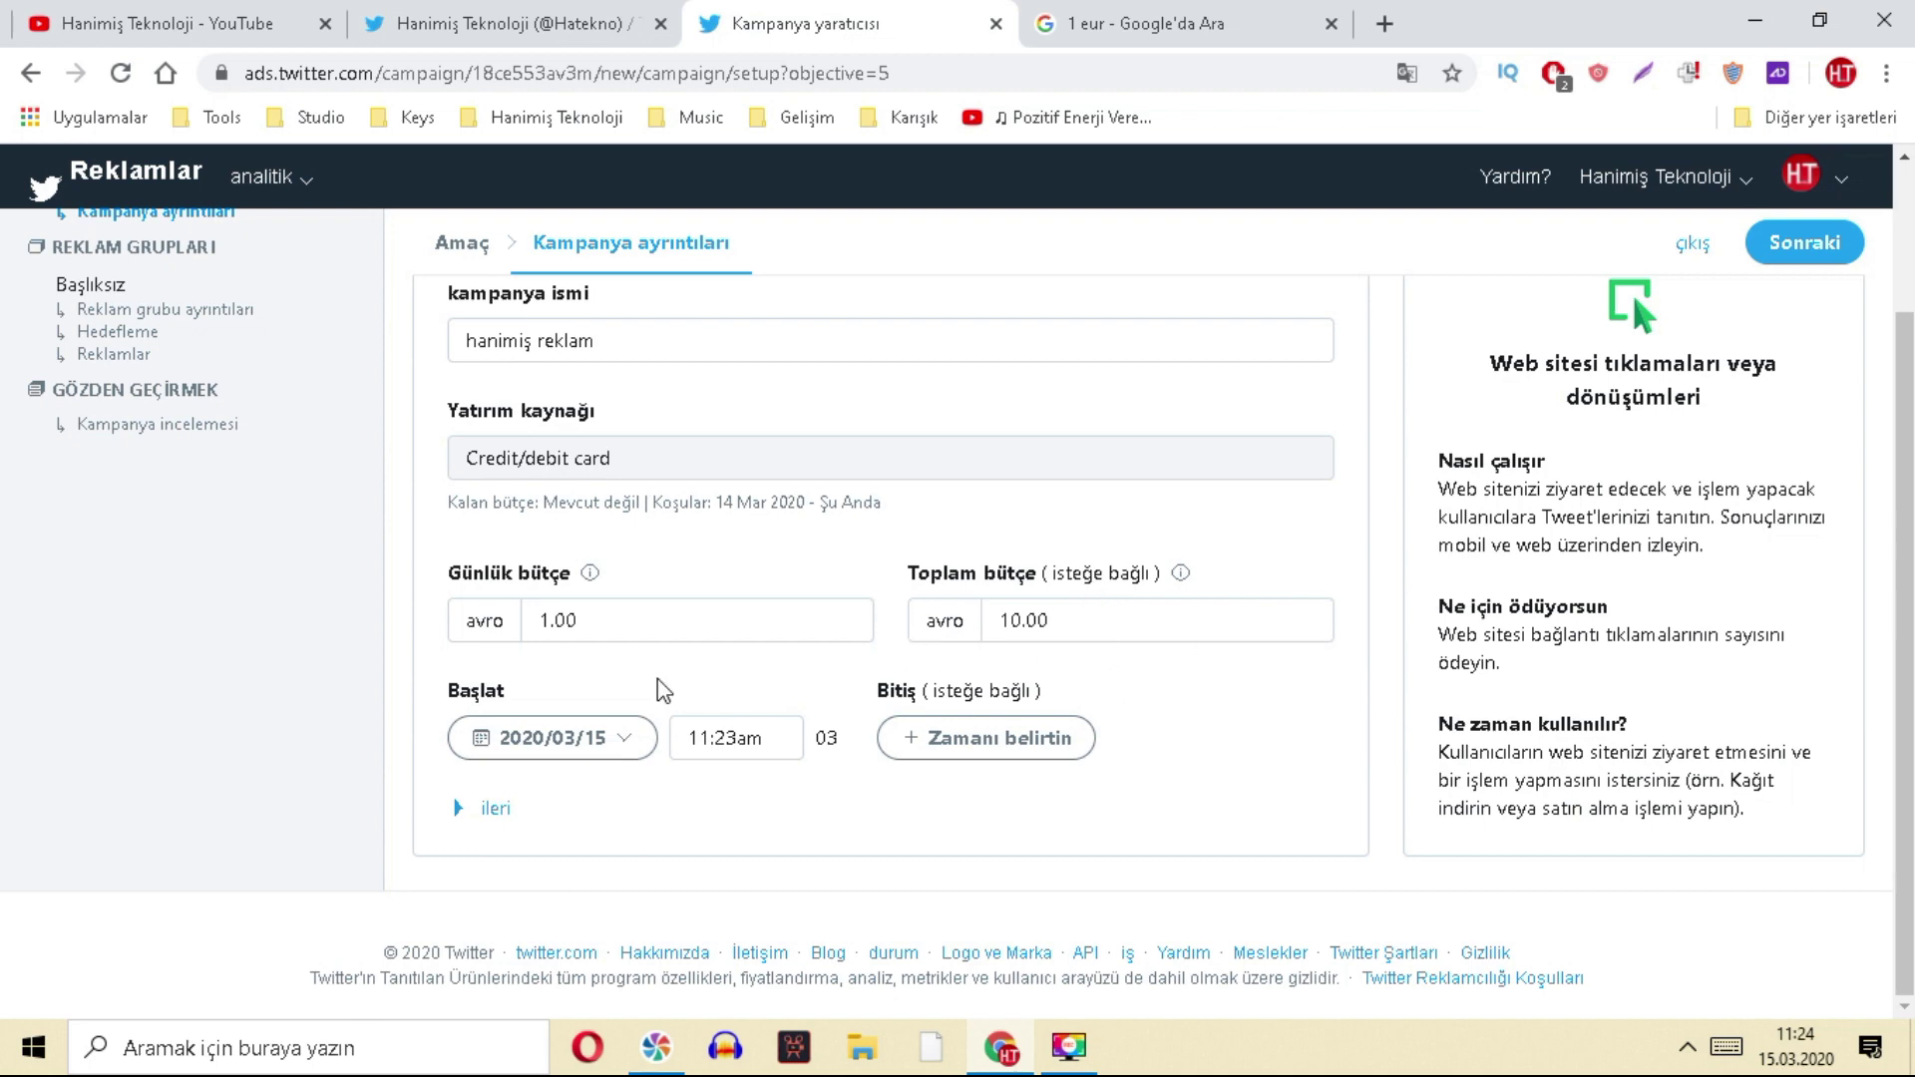
left_click(1215, 14)
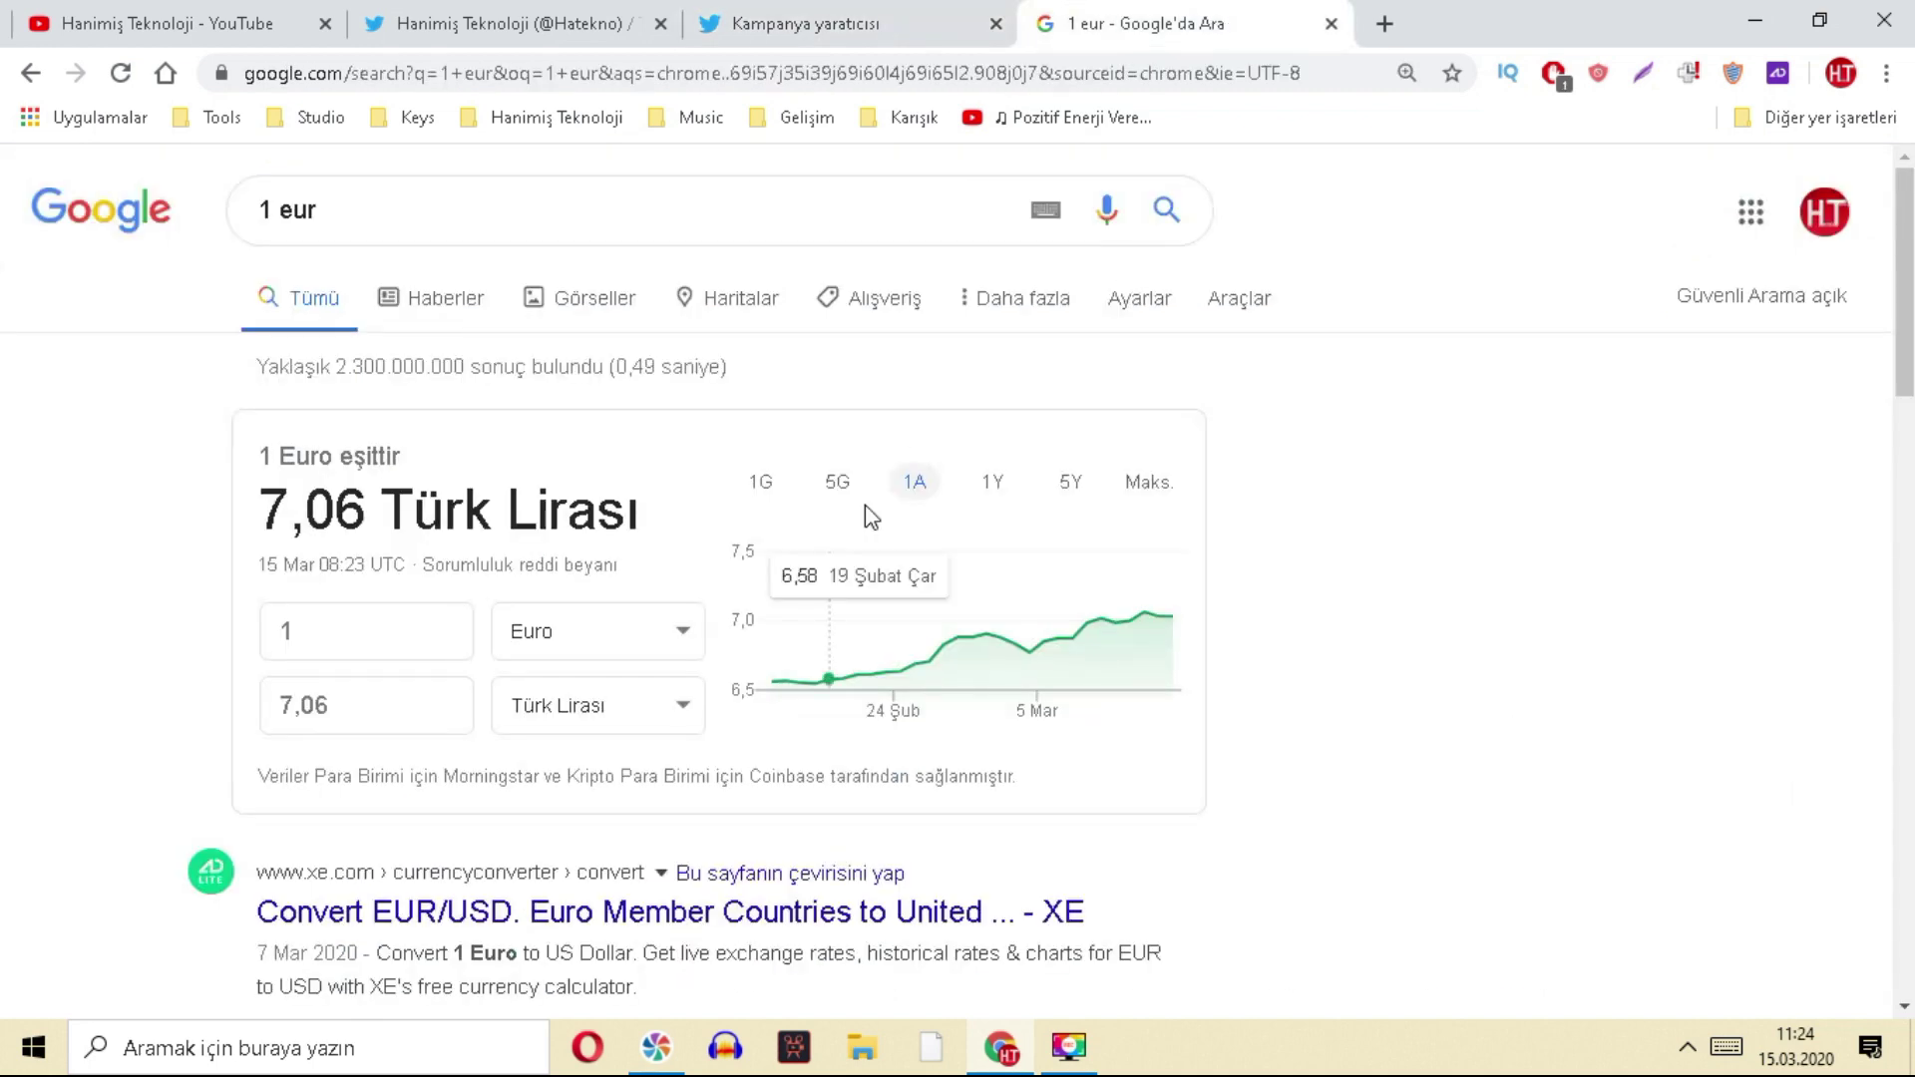
key("ctrl+shift+Tab")
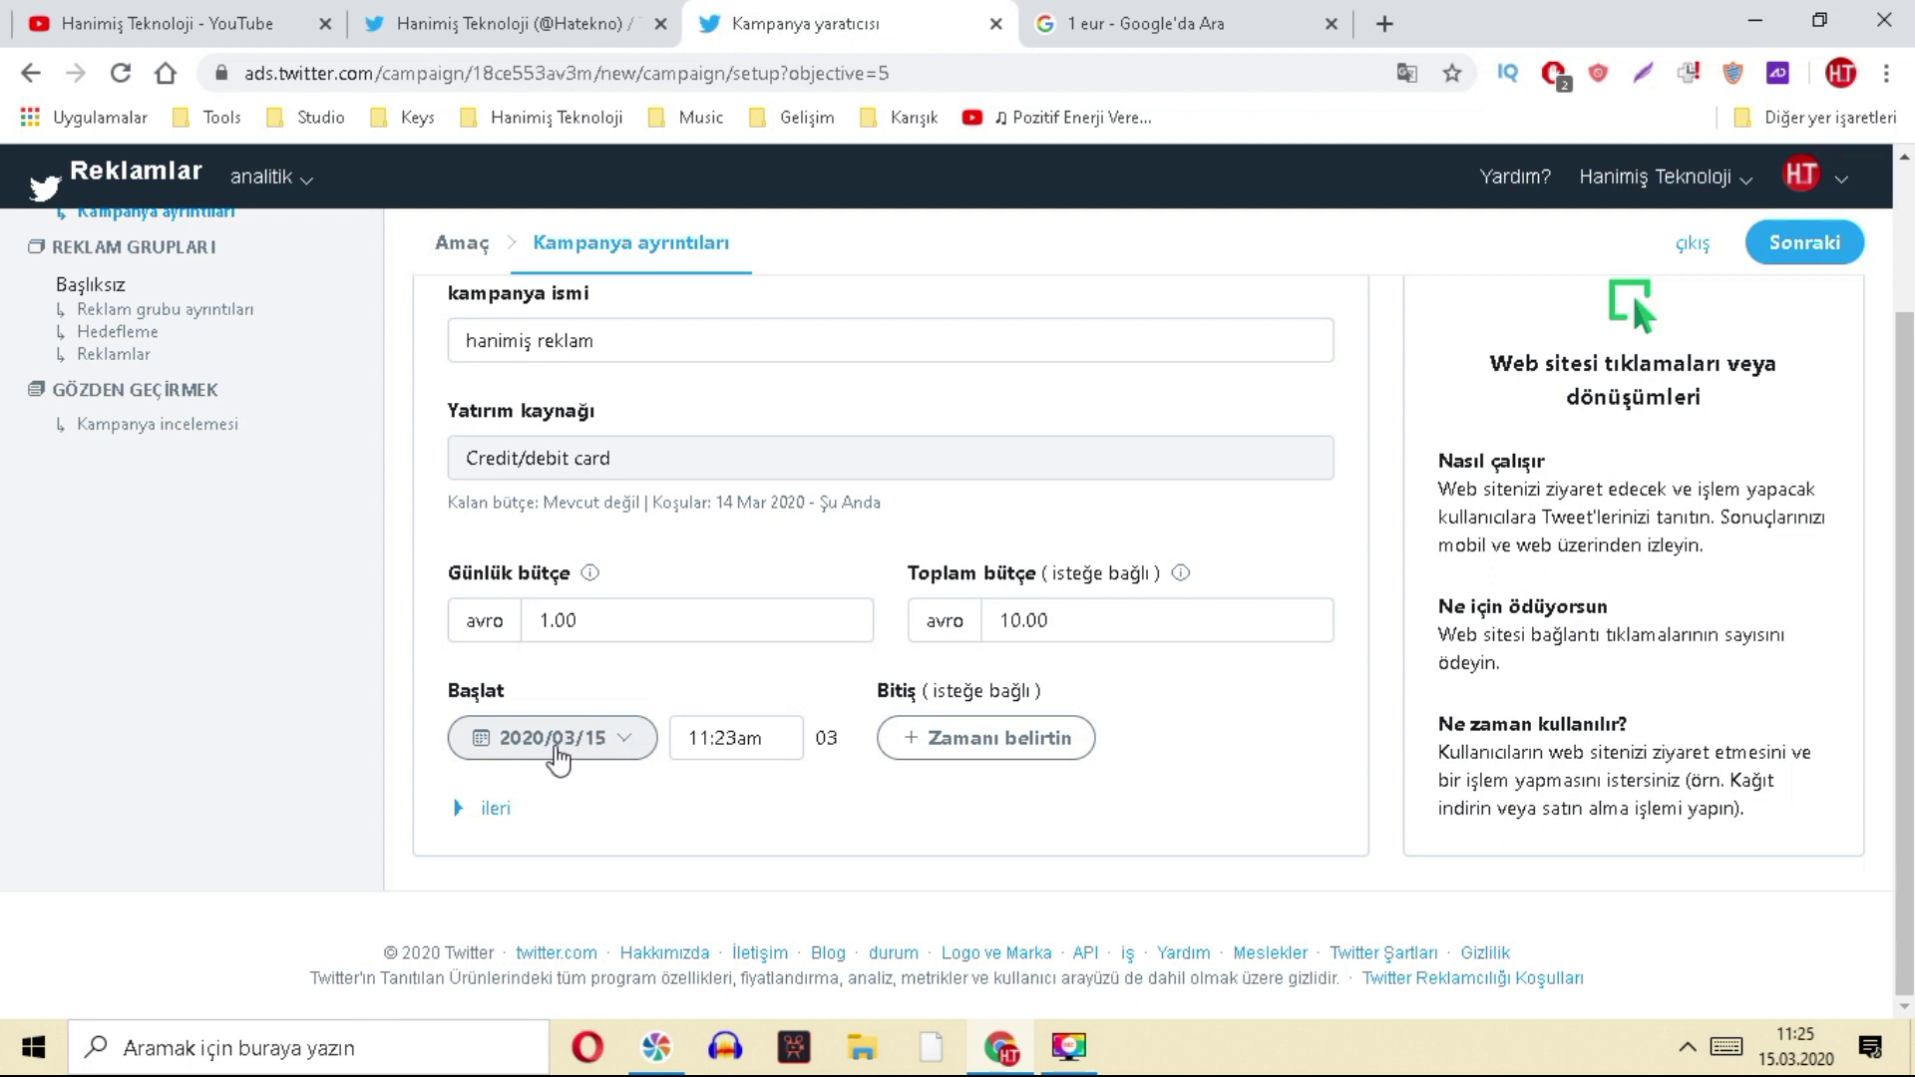
left_click(1038, 757)
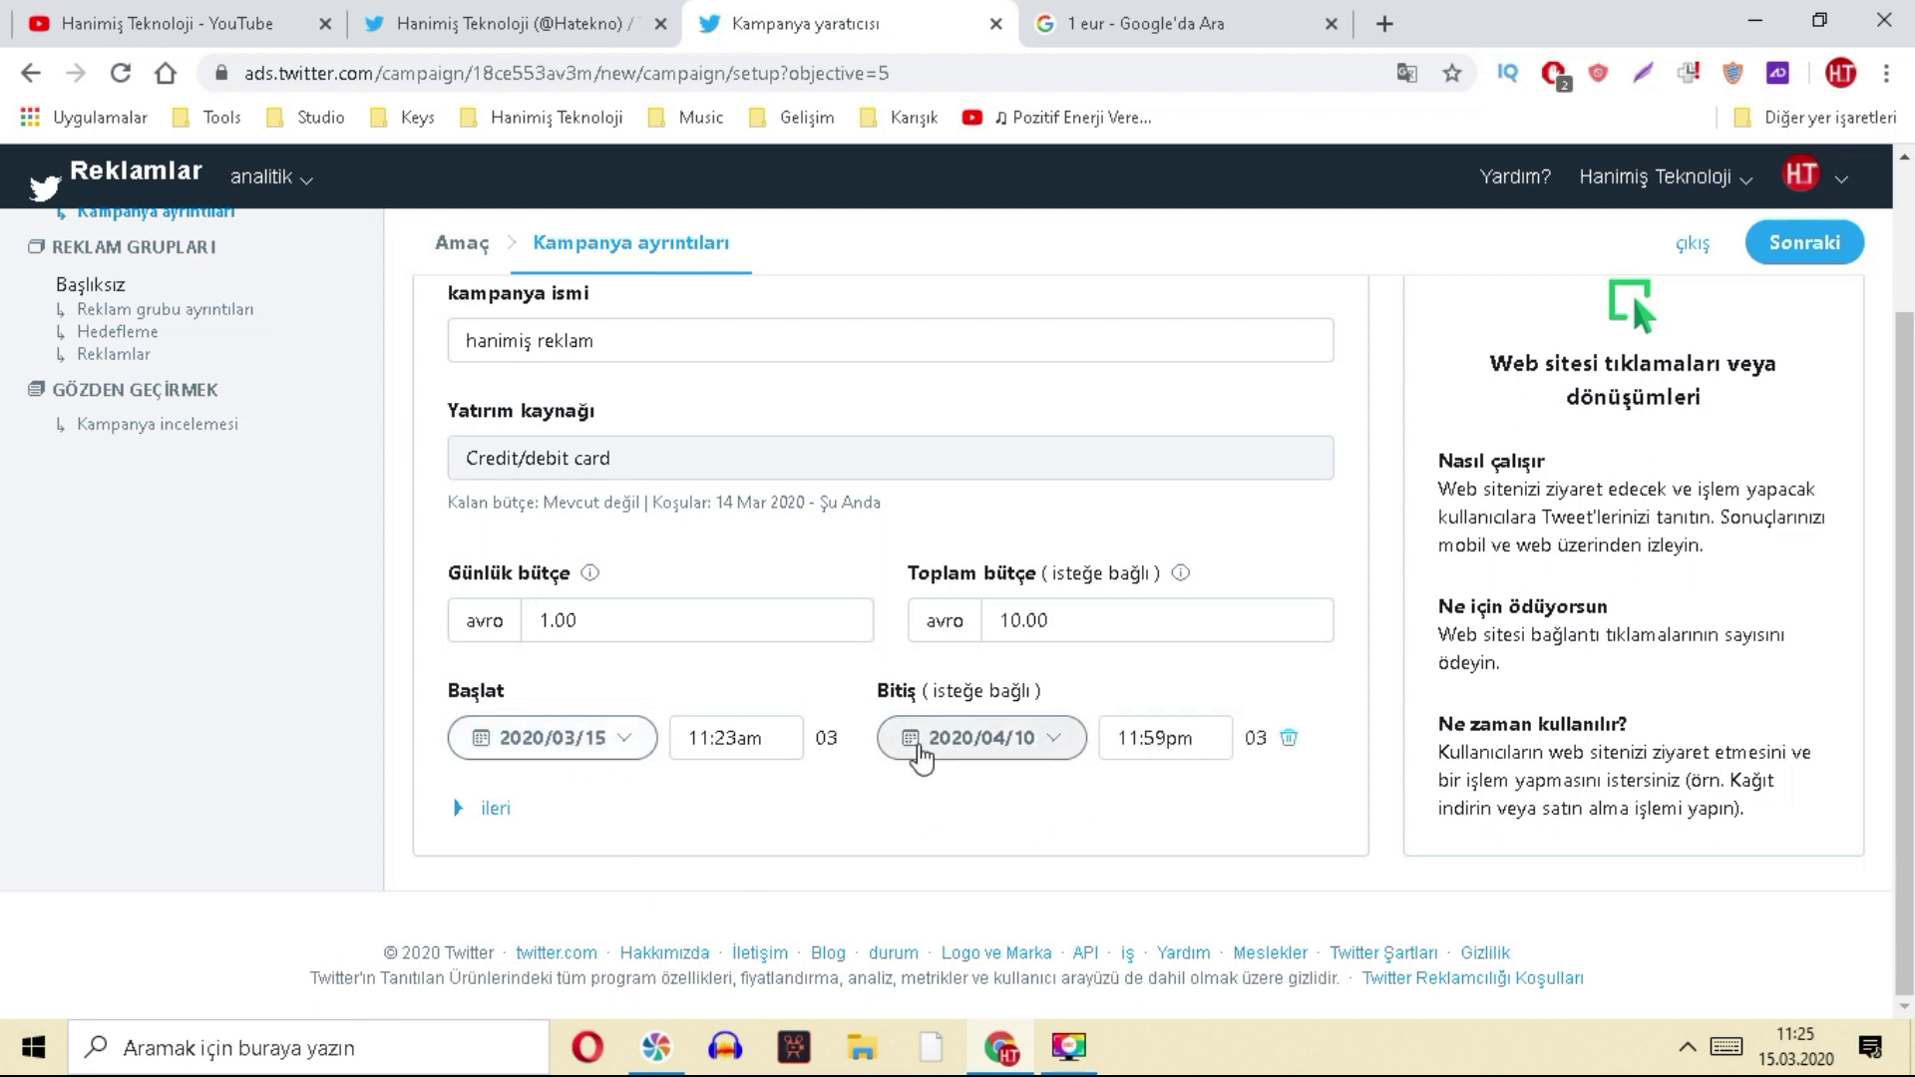
left_click(1288, 738)
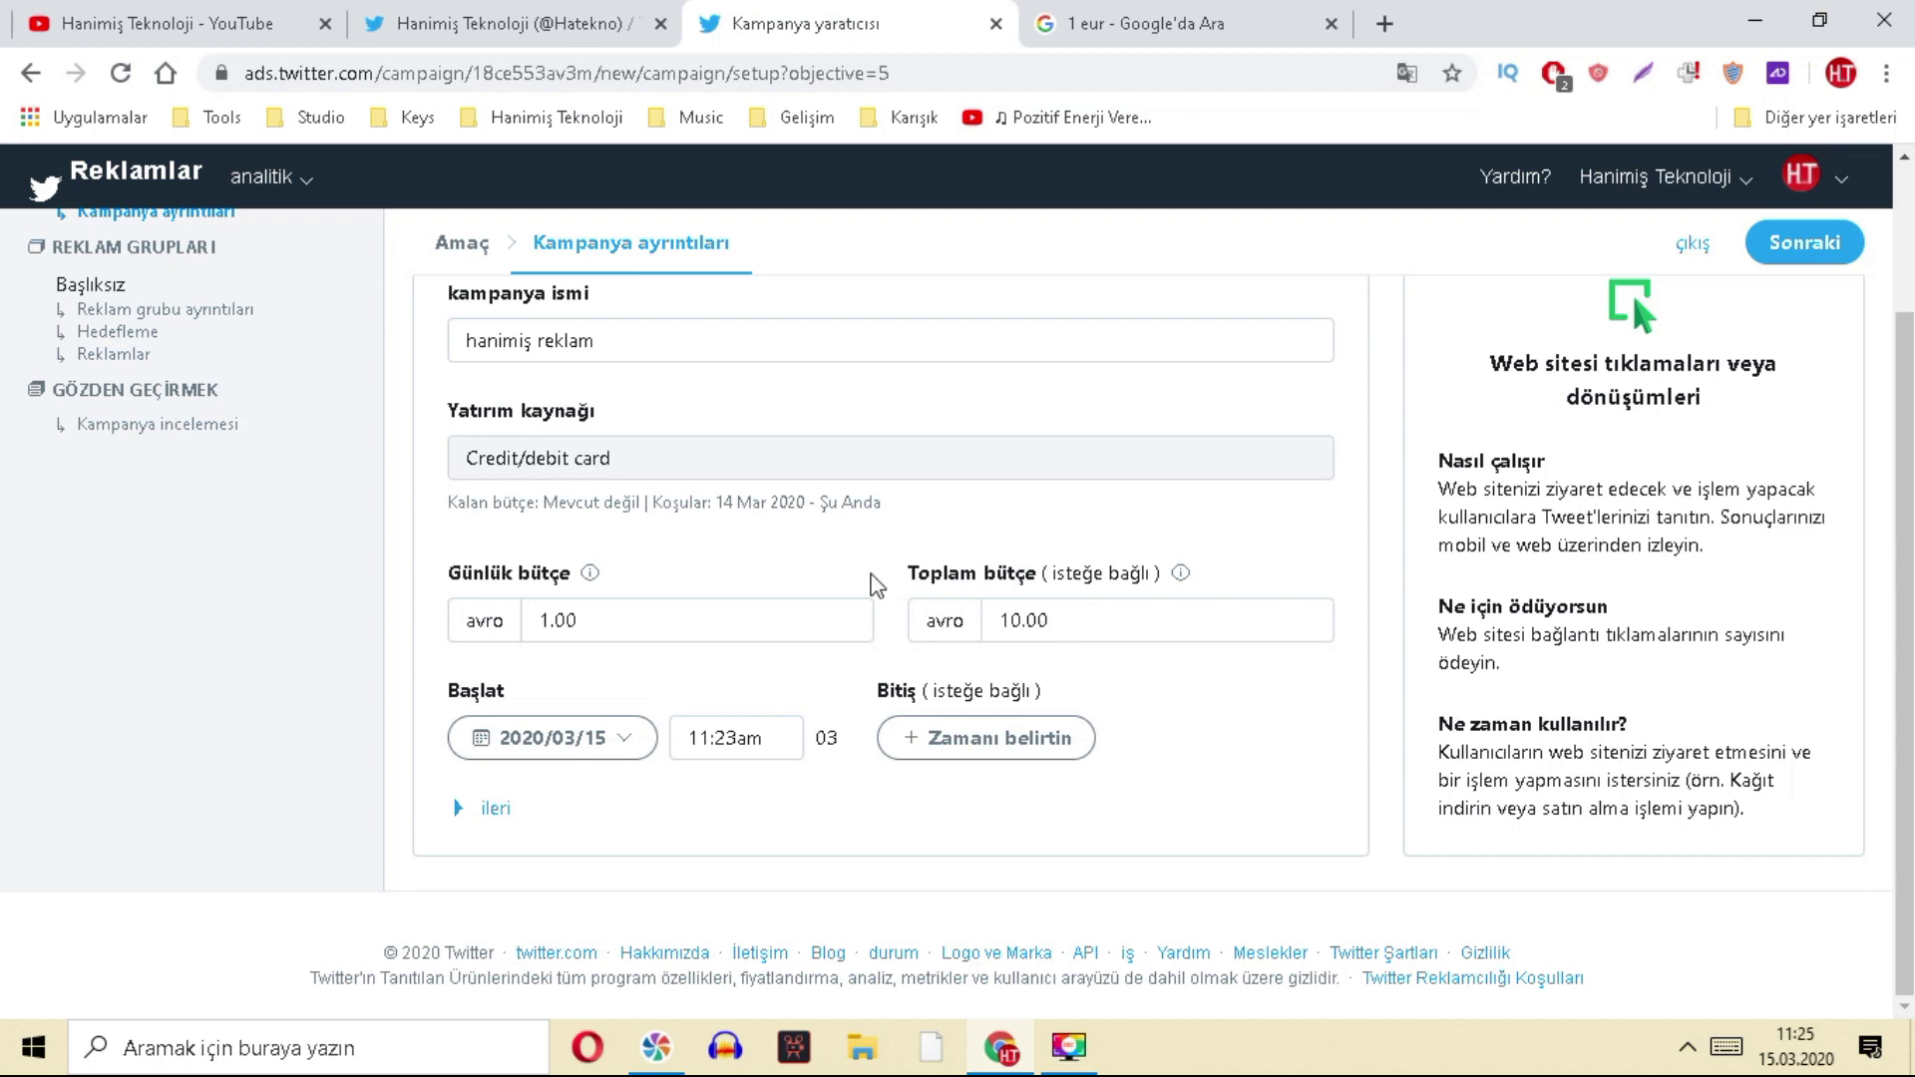
scroll(983, 628, "up", 2)
scroll(987, 500, "down", 2)
- Expand the campaign's advanced pacing options for review and continue to the ad group details
left_click(498, 809)
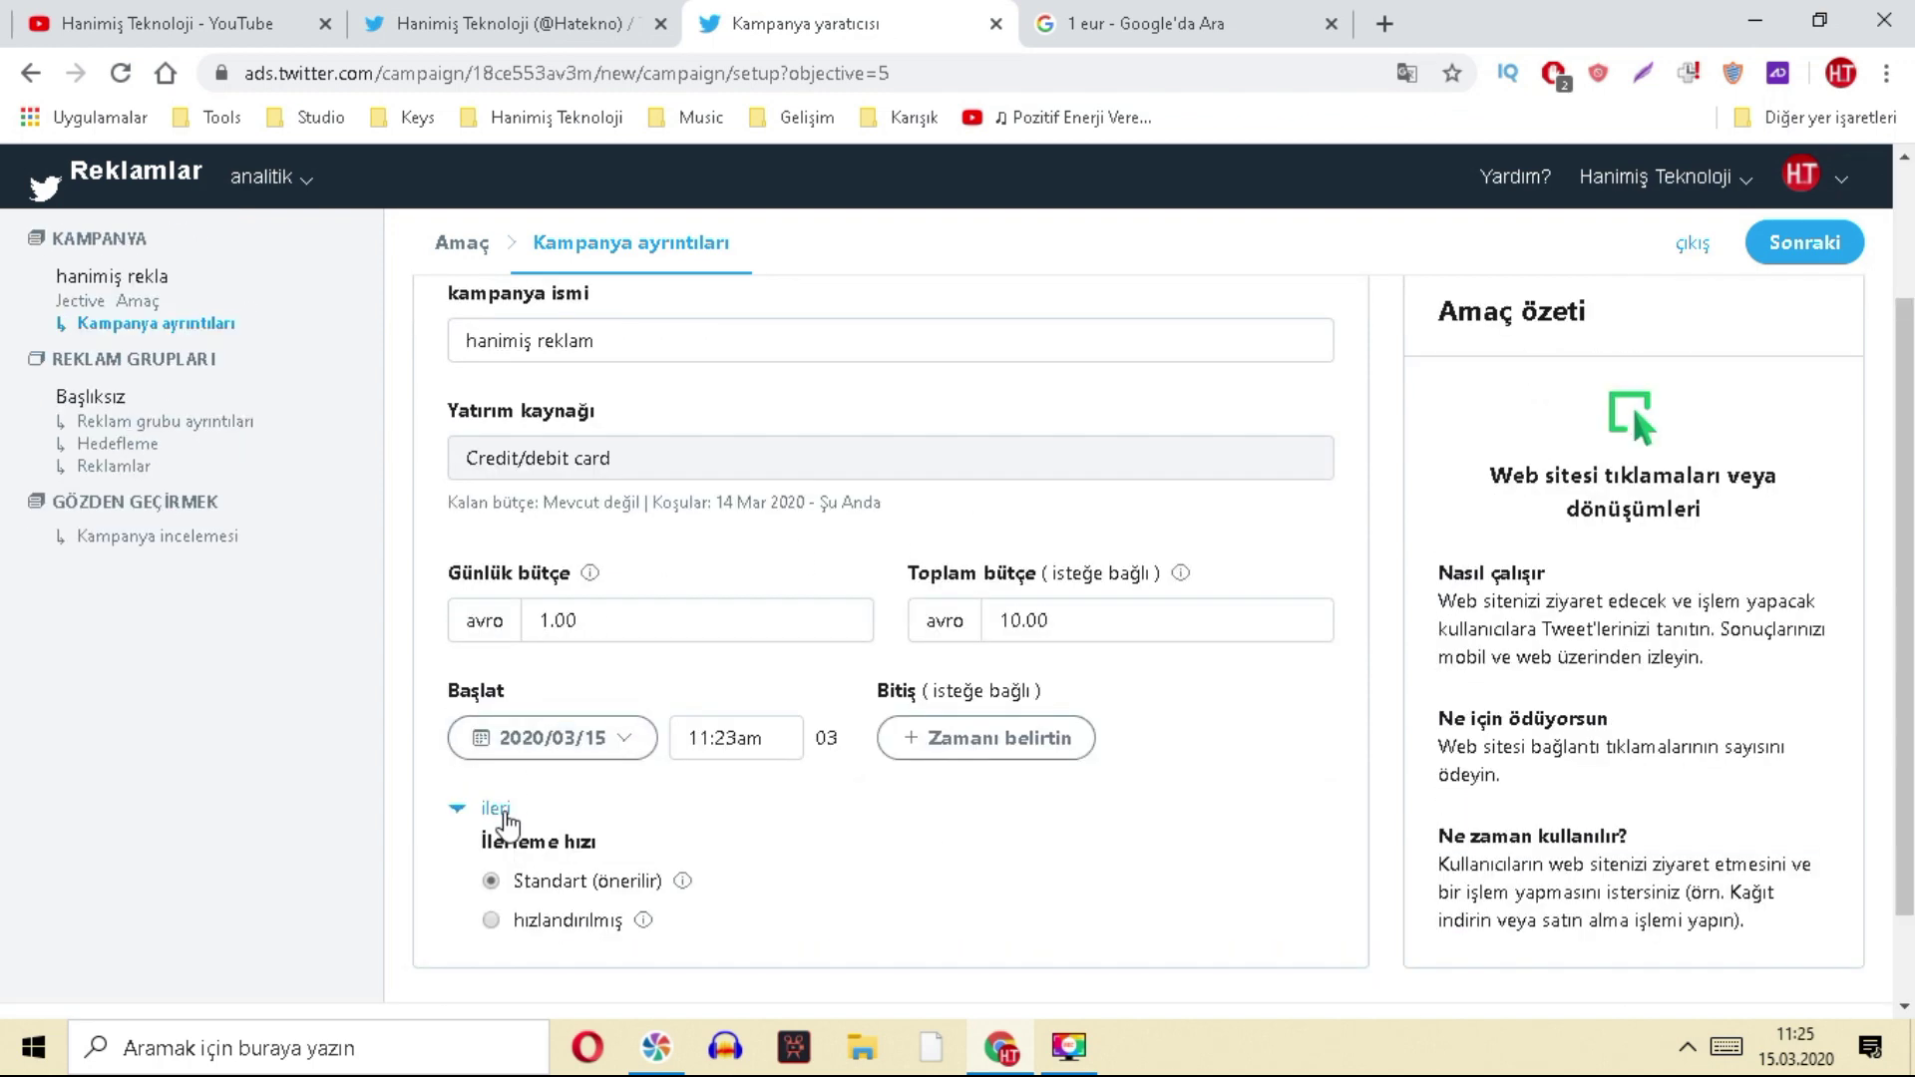
scroll(984, 818, "down", 2)
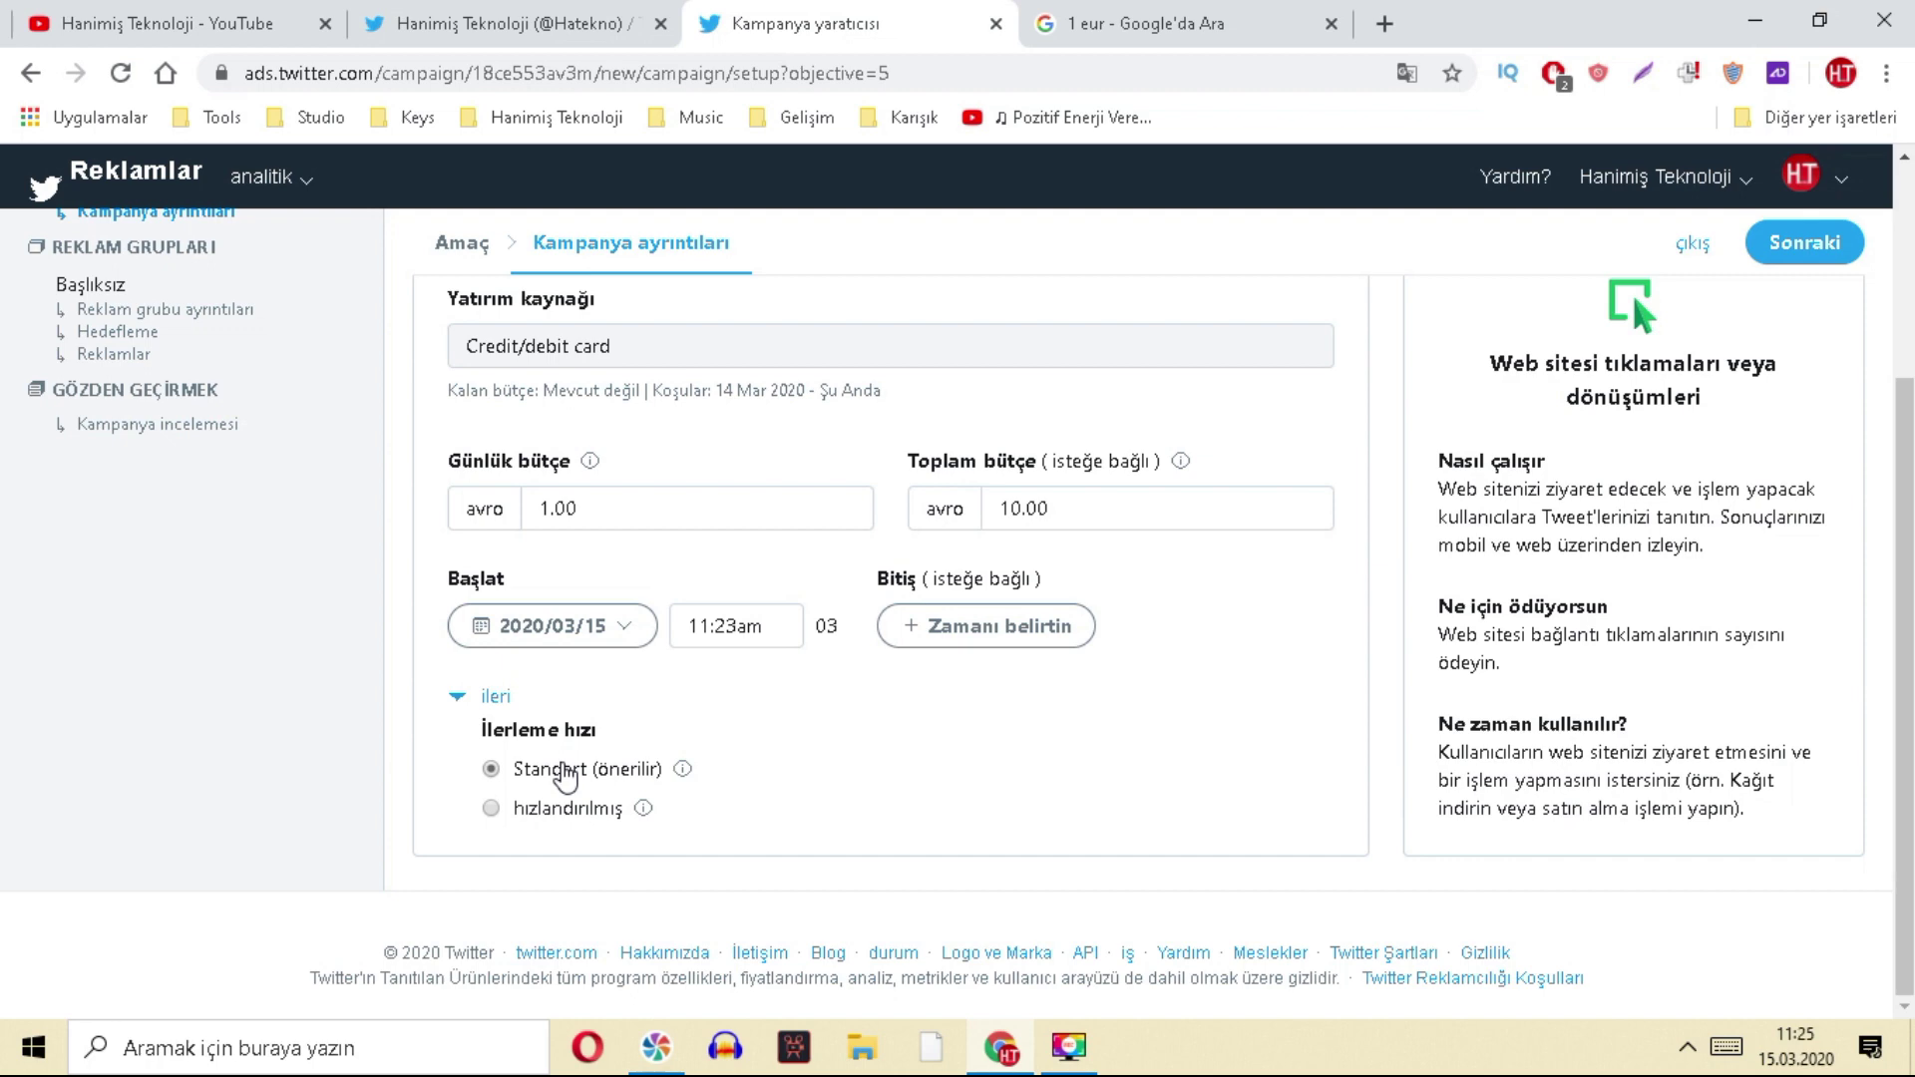
scroll(1062, 723, "up", 3)
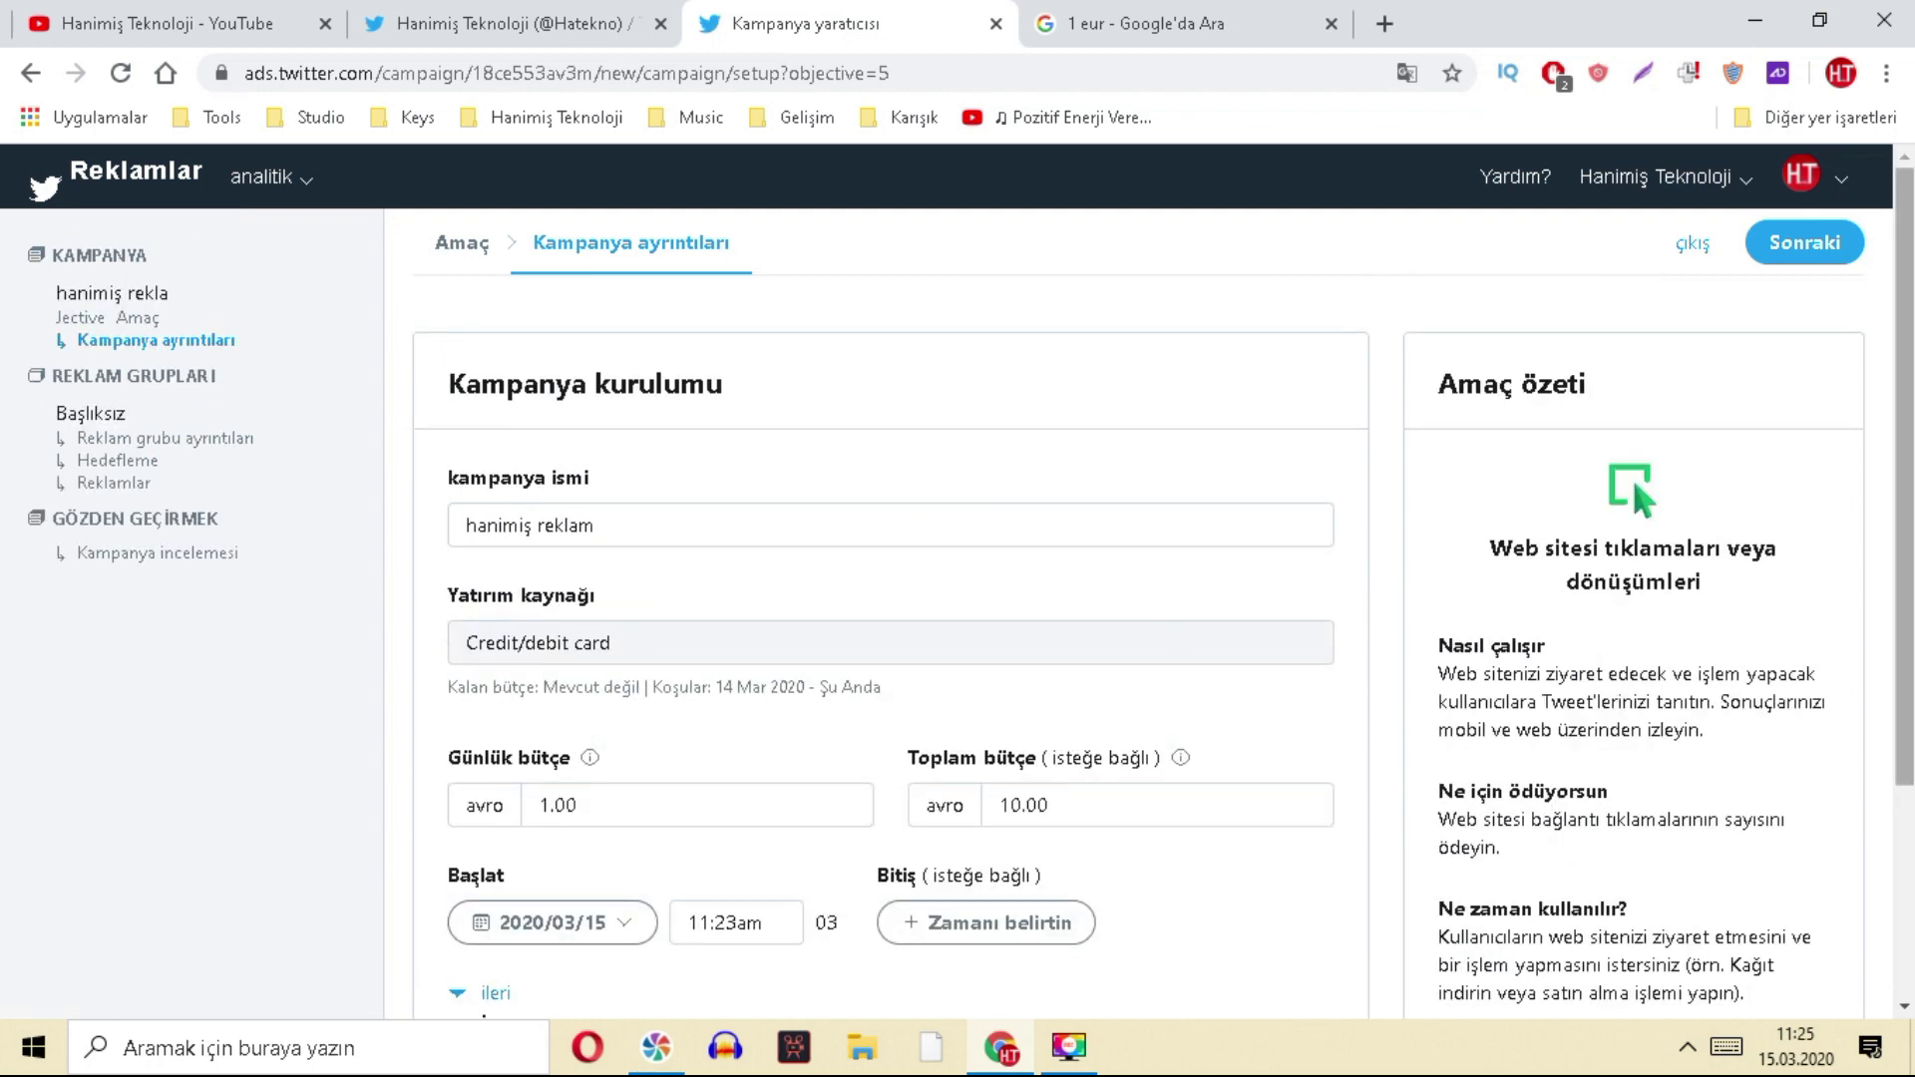
left_click(1807, 242)
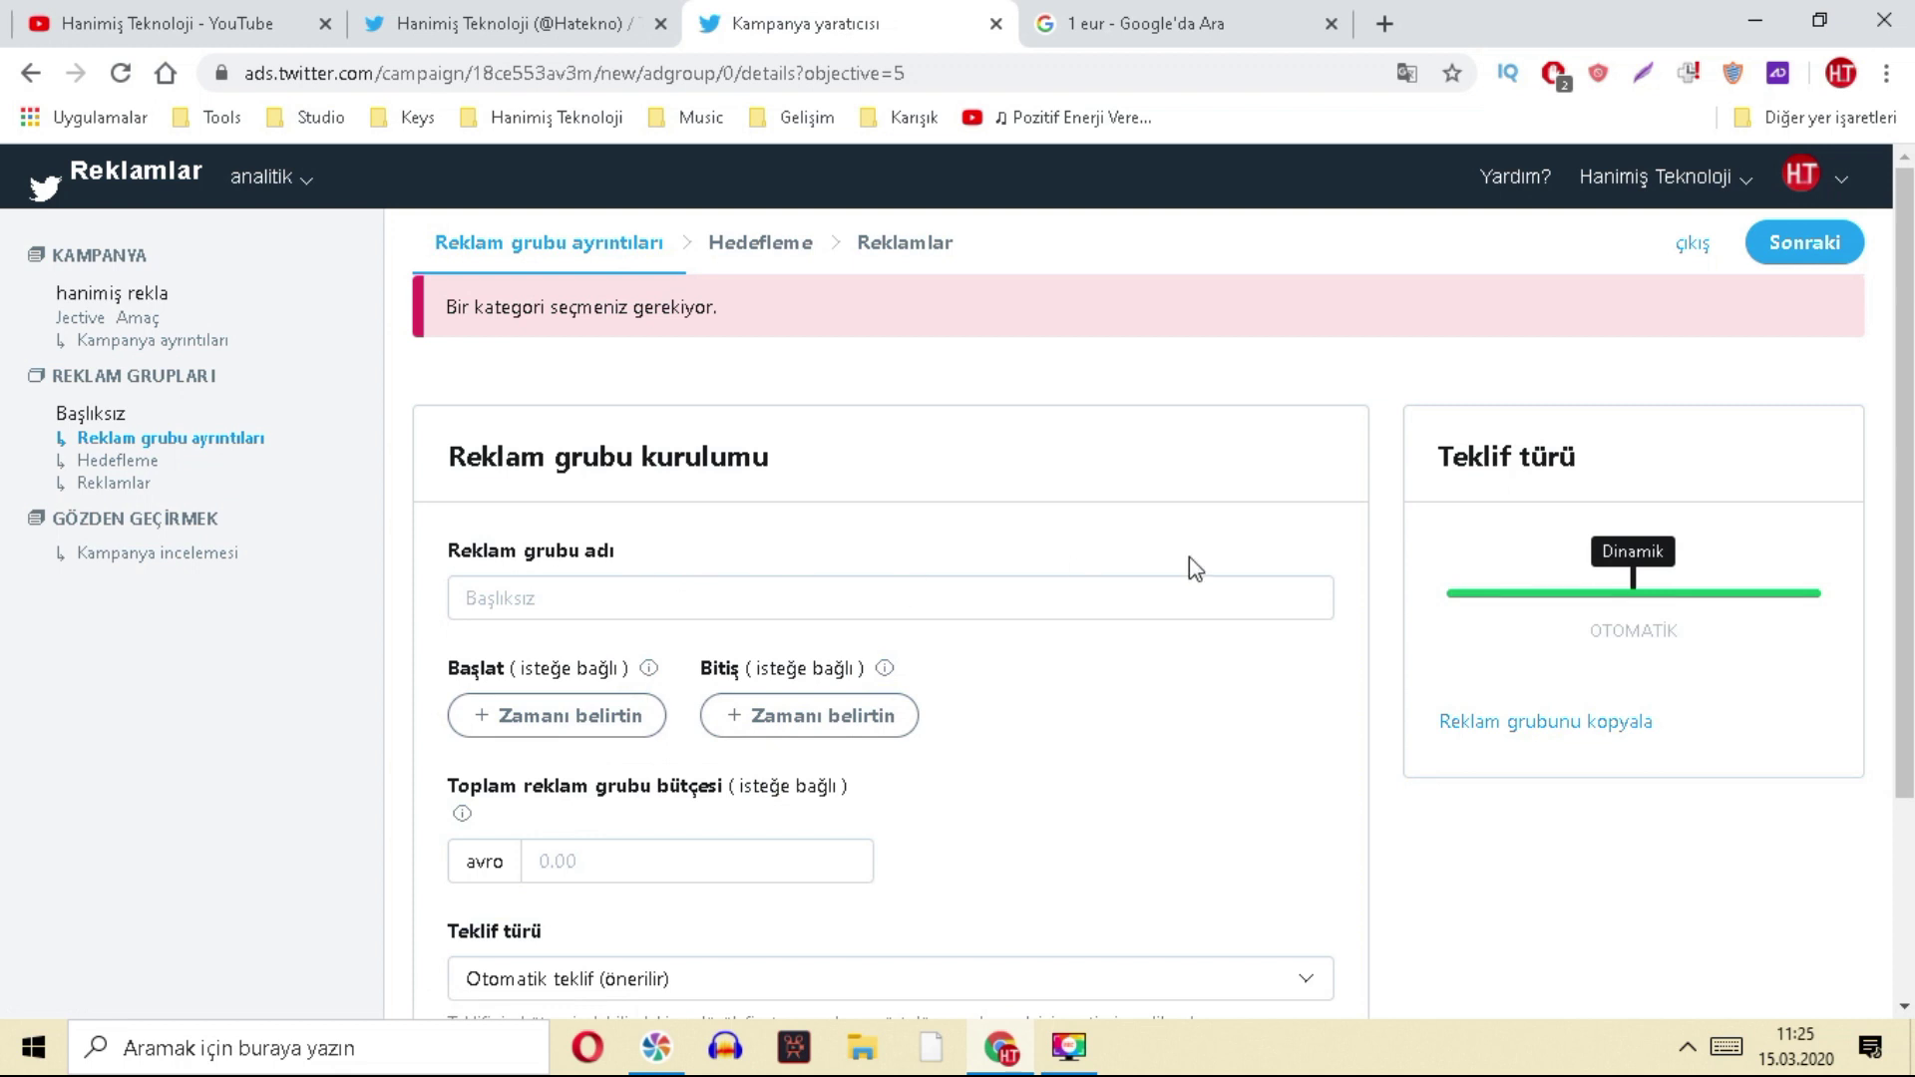
- Name the ad group "spoti videosu reklamı"
scroll(842, 539, "down", 3)
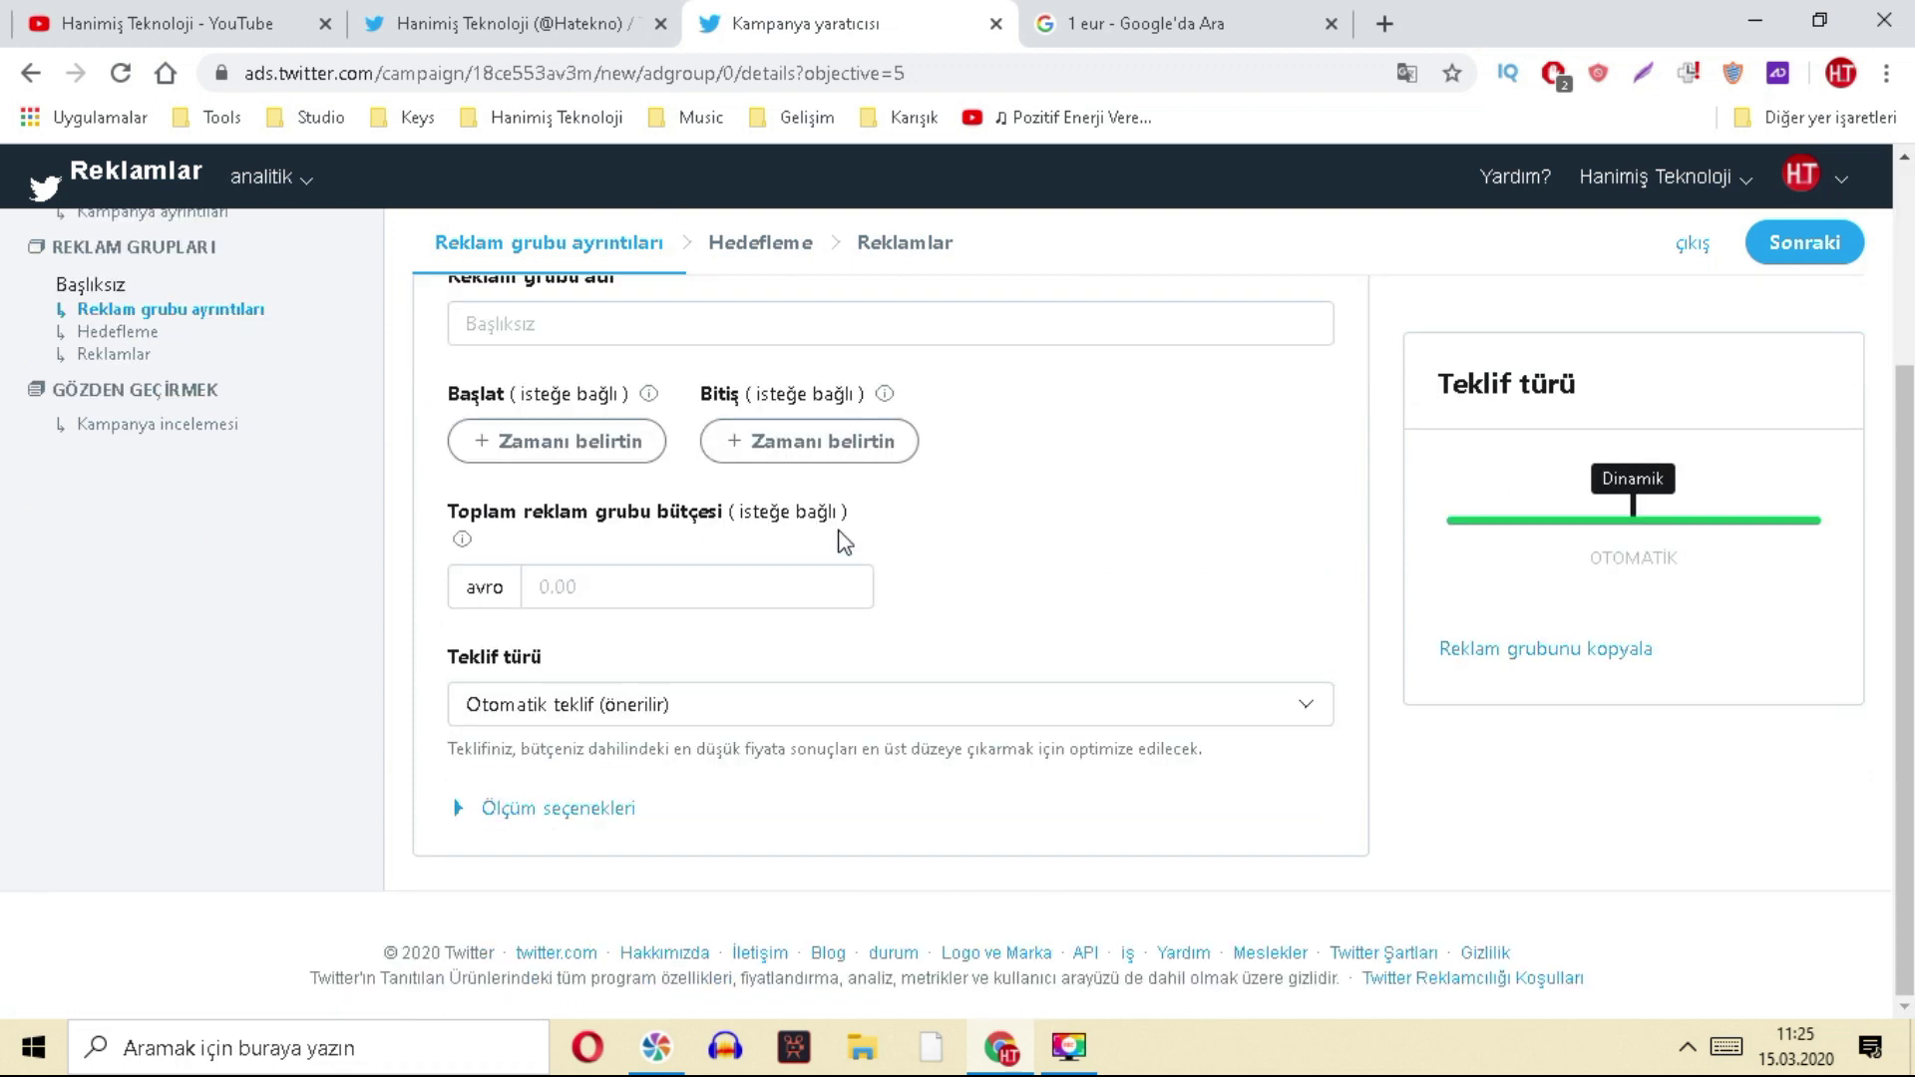
scroll(559, 638, "up", 3)
left_click(579, 611)
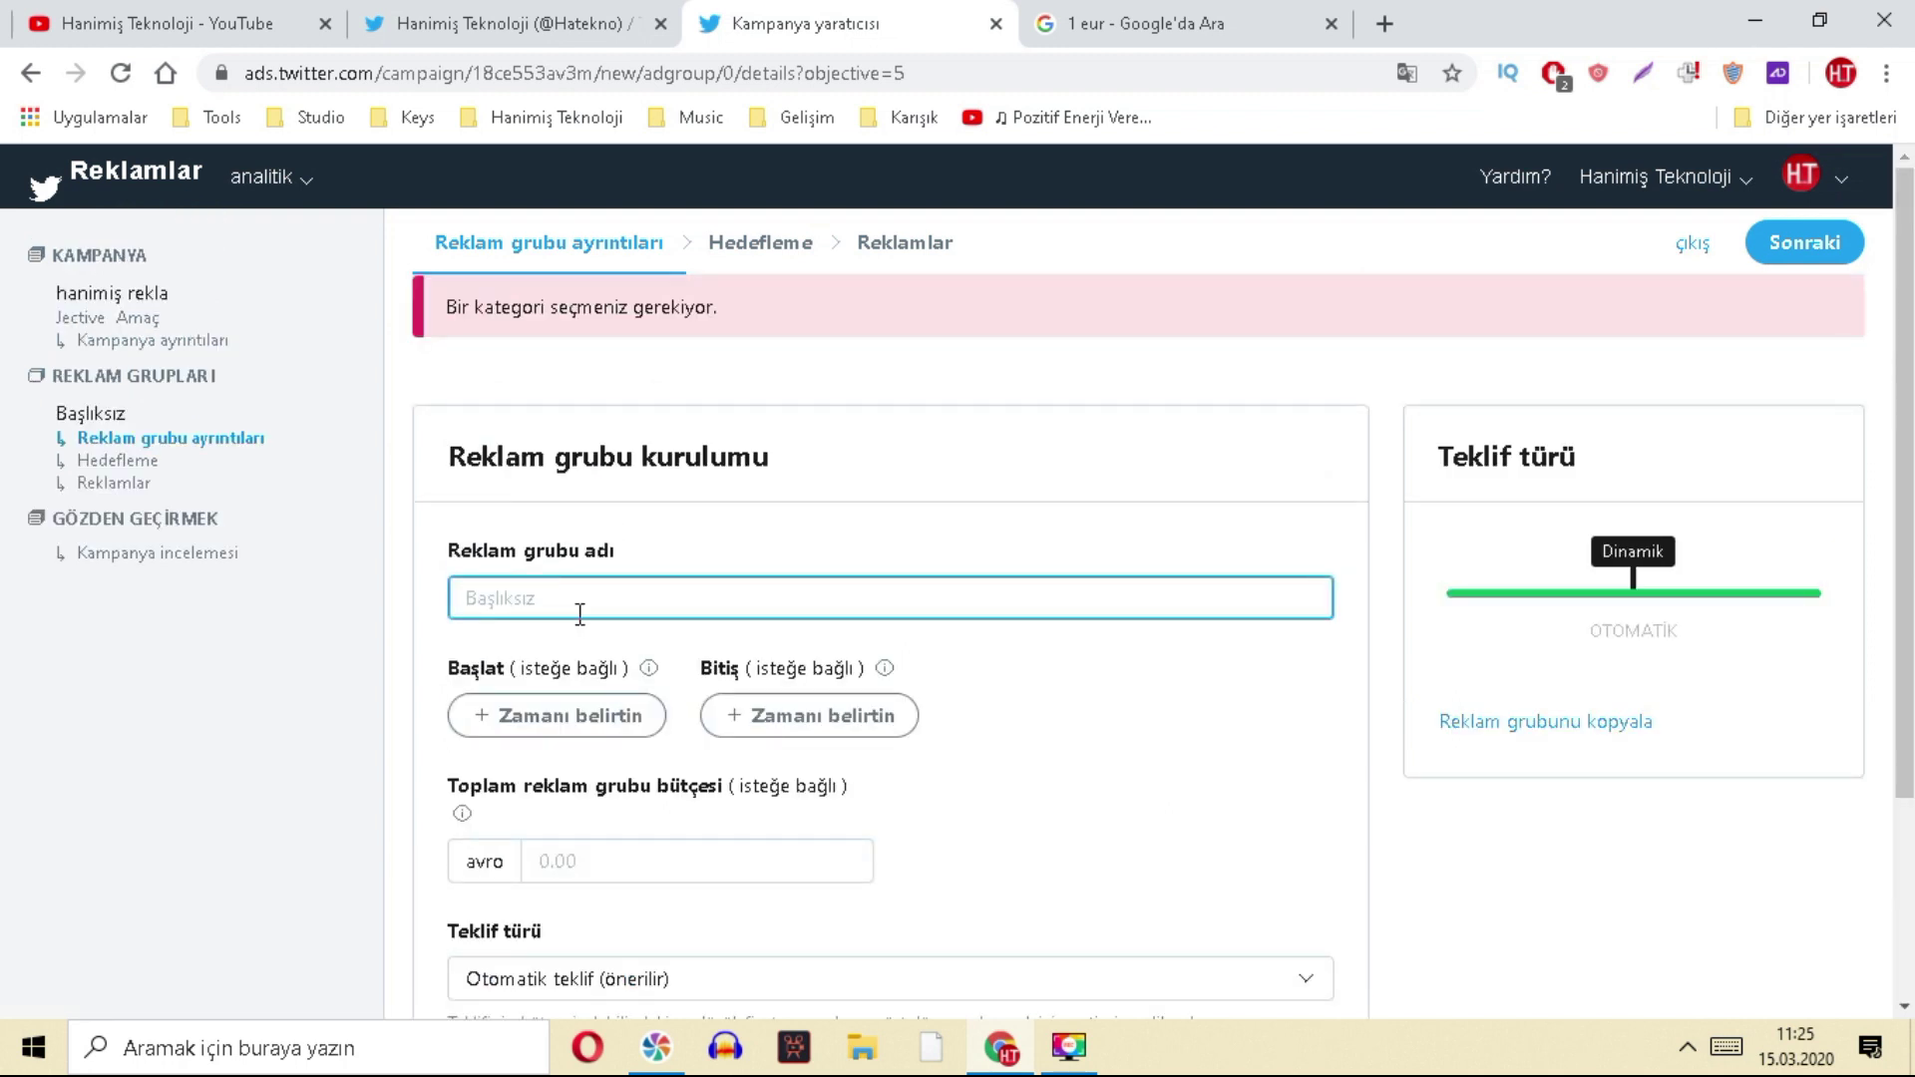
type("spoti videosu reklamı")
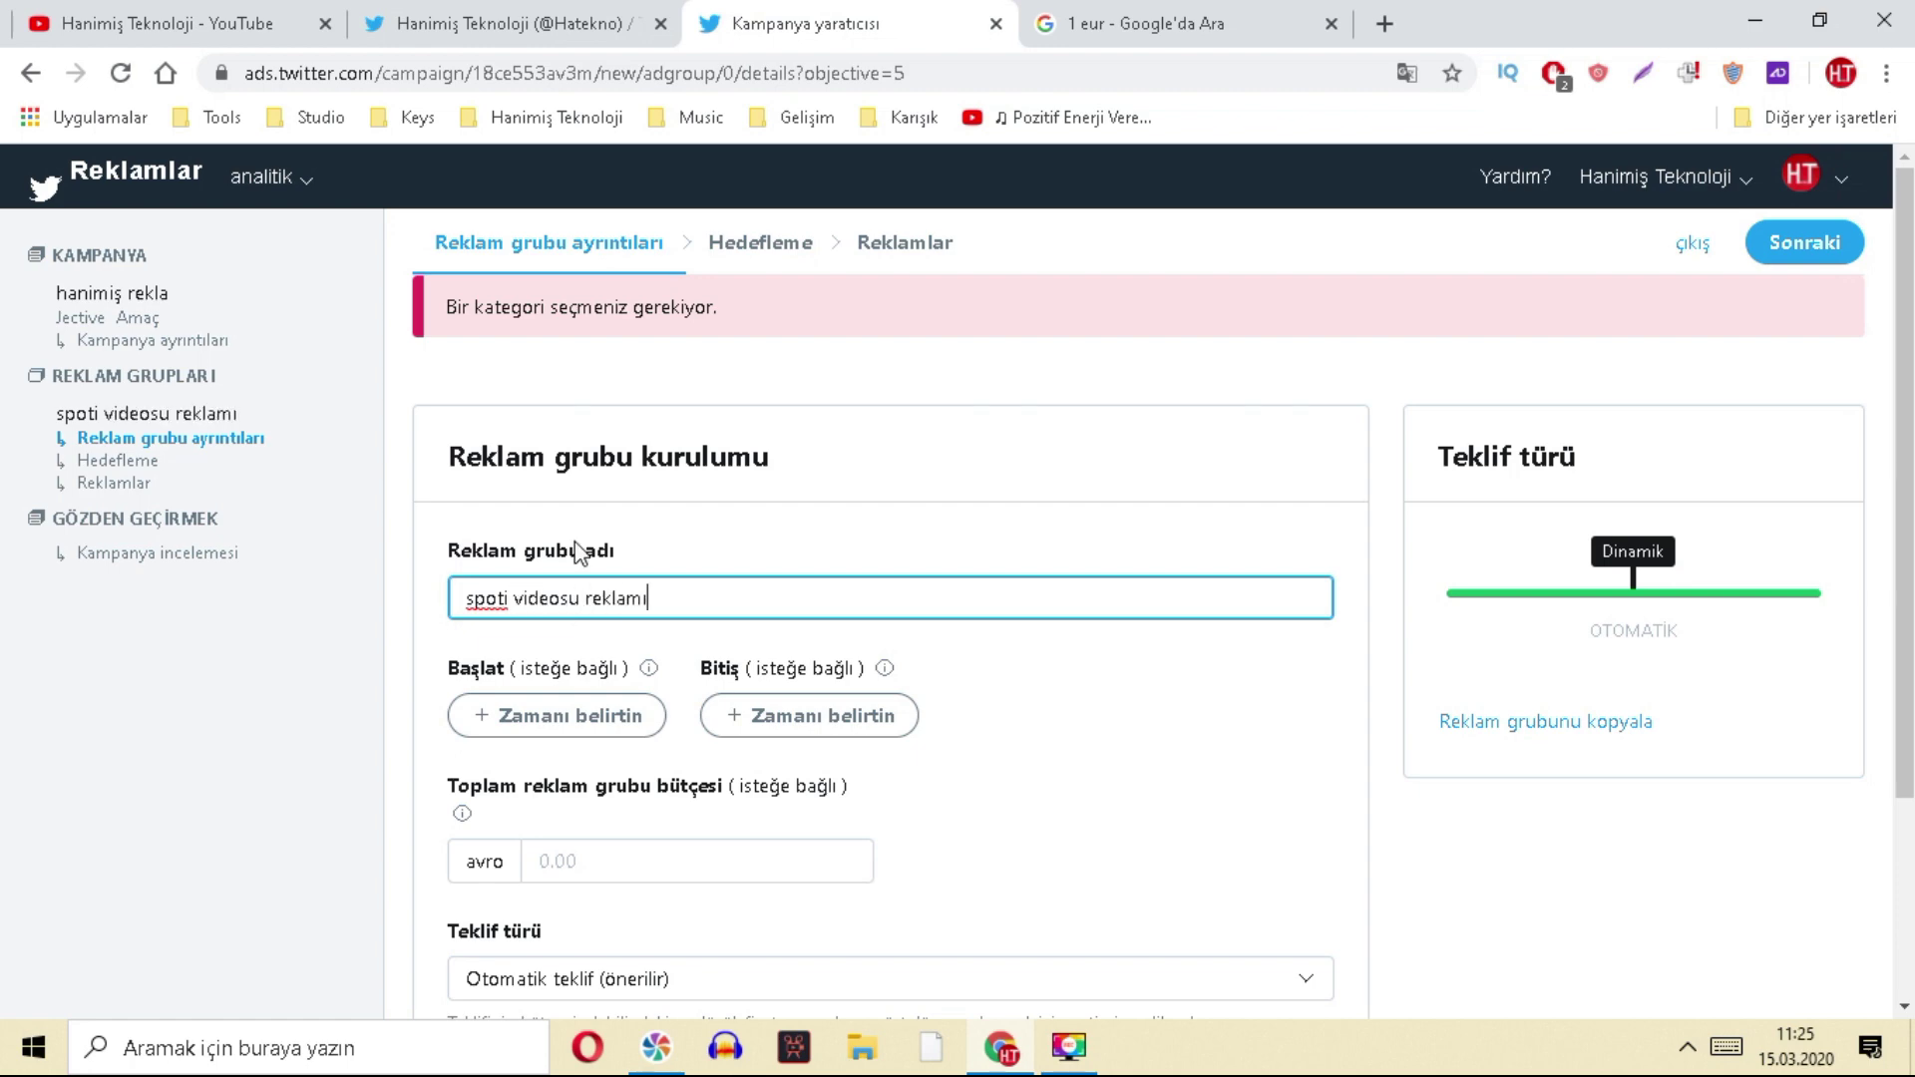
- Look through the uploaded videos on the Hanimiş Teknoloji YouTube channel for the Spotify video, and return to the campaign form
left_click(329, 12)
scroll(404, 733, "down", 4)
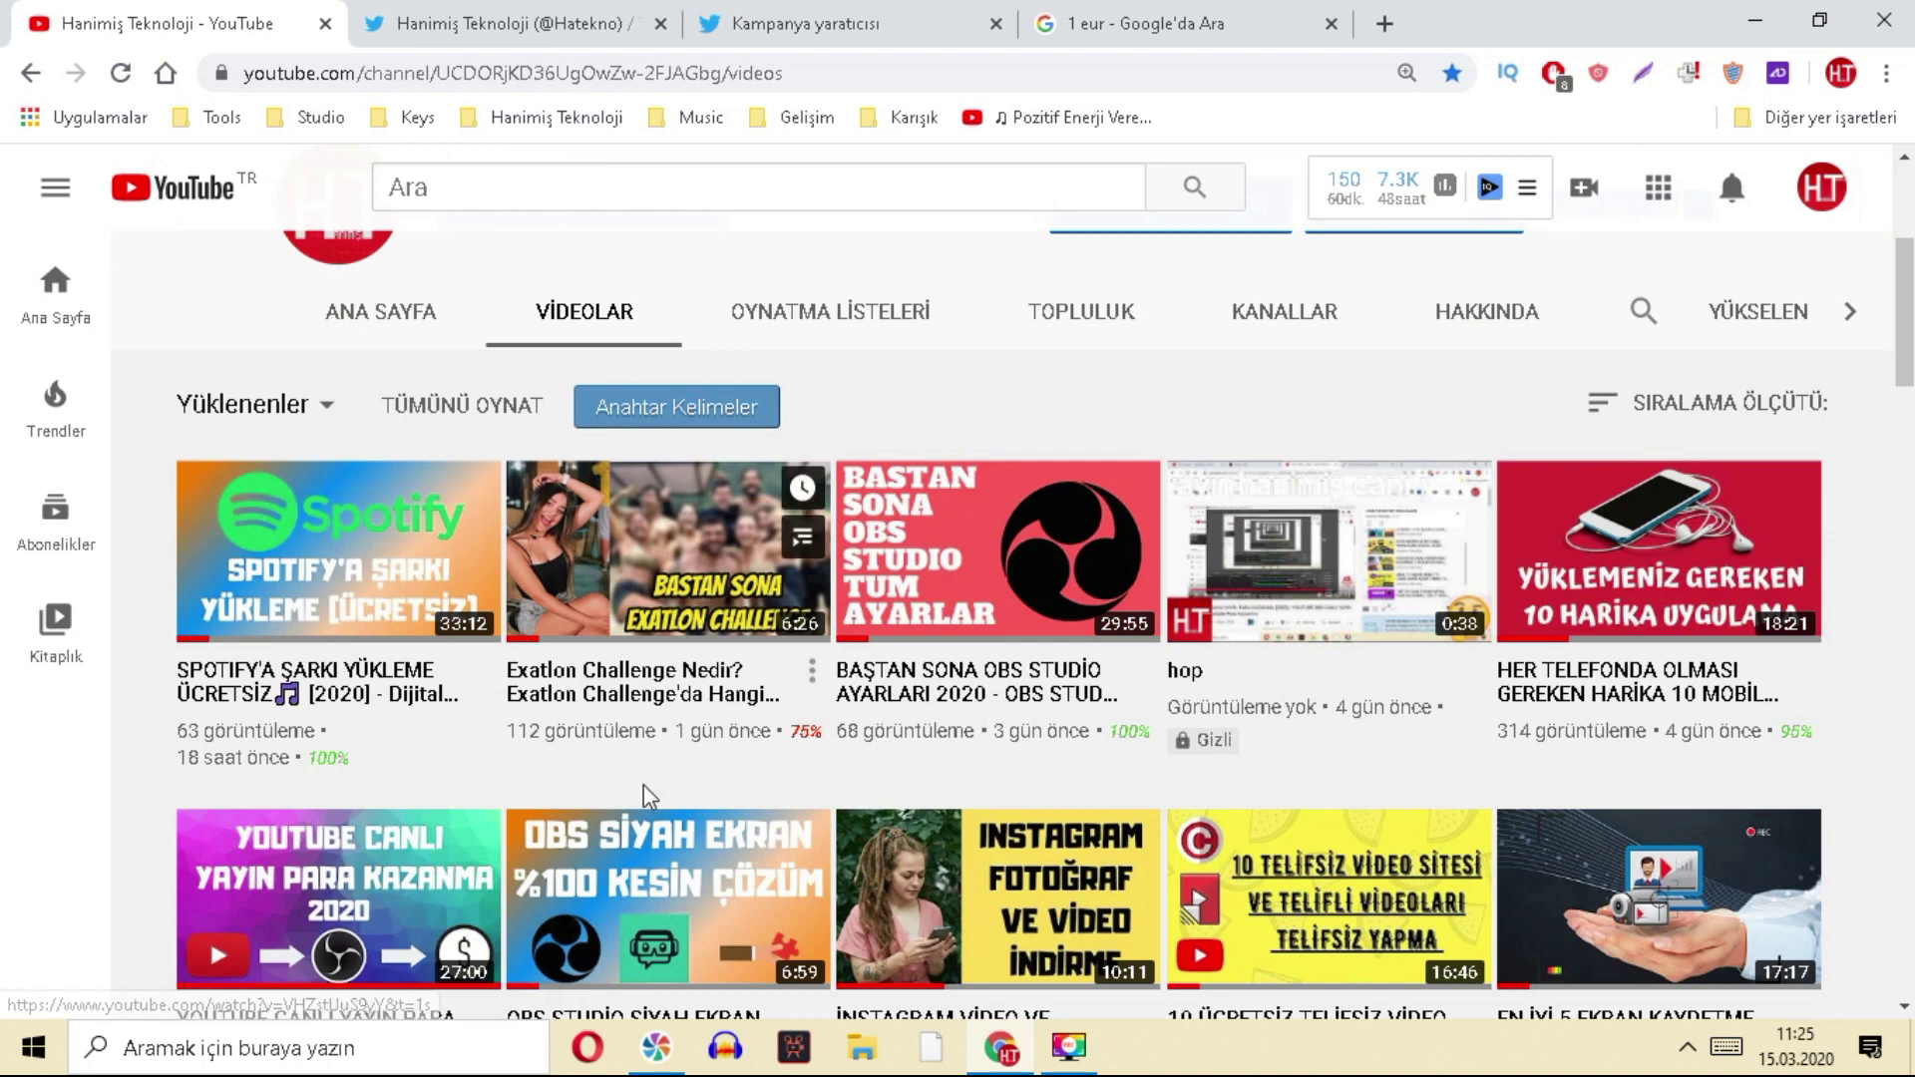
key("ctrl+3")
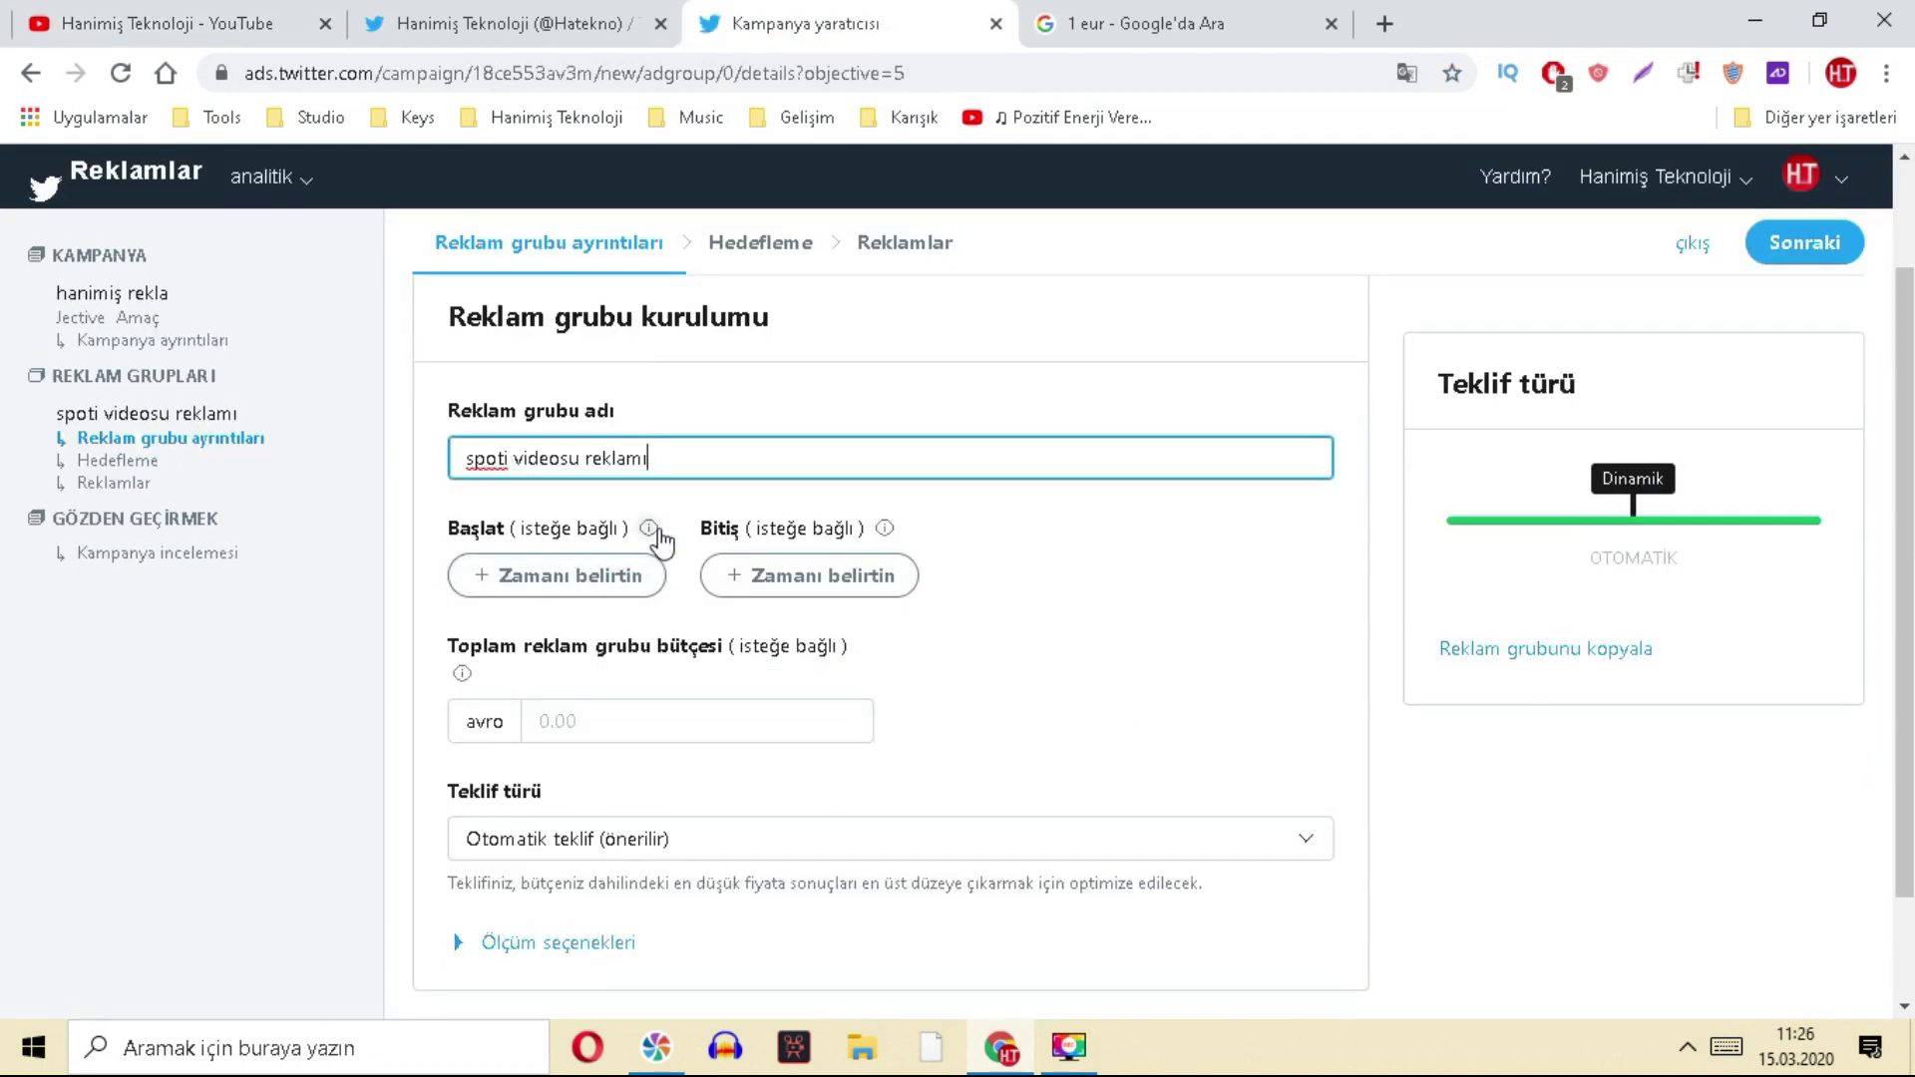
- Set the total ad group budget to 10.00 euros
left_click(759, 712)
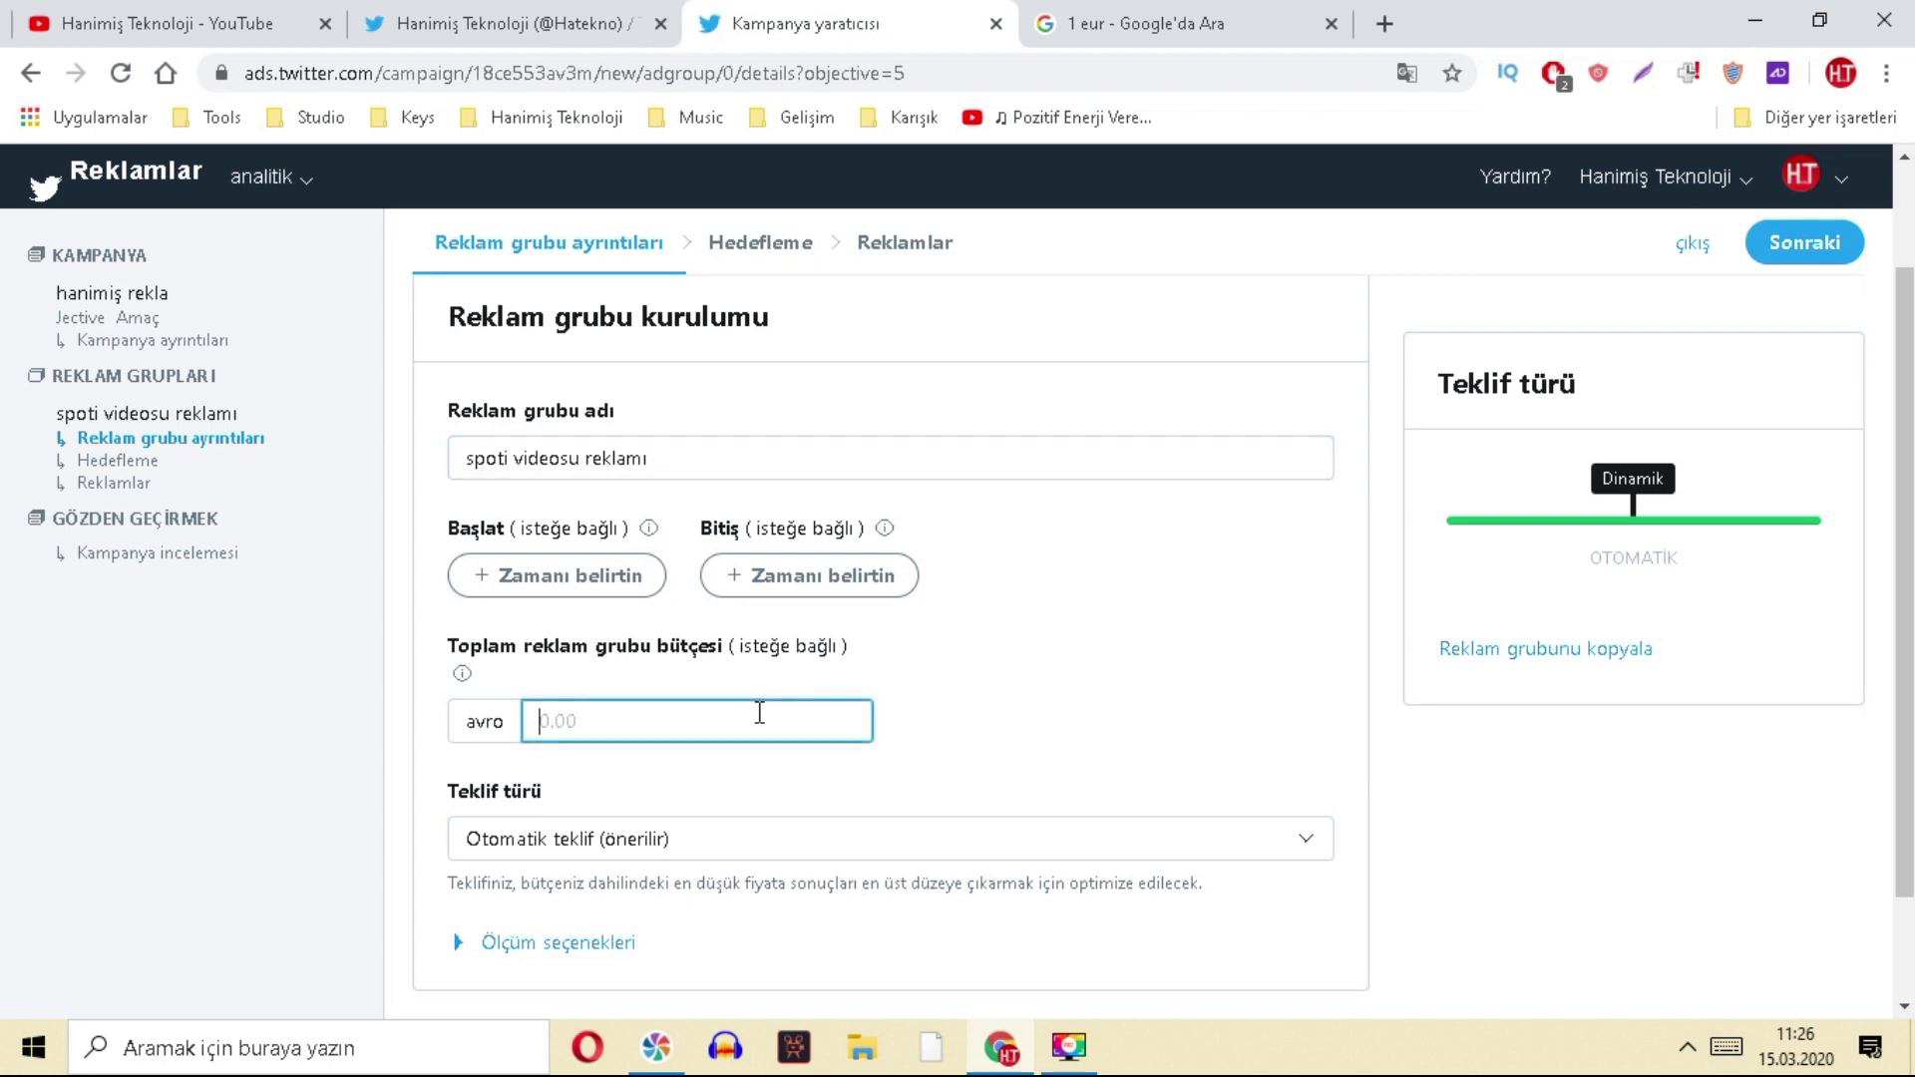
scroll(1017, 592, "down", 2)
left_click(652, 587)
type("10")
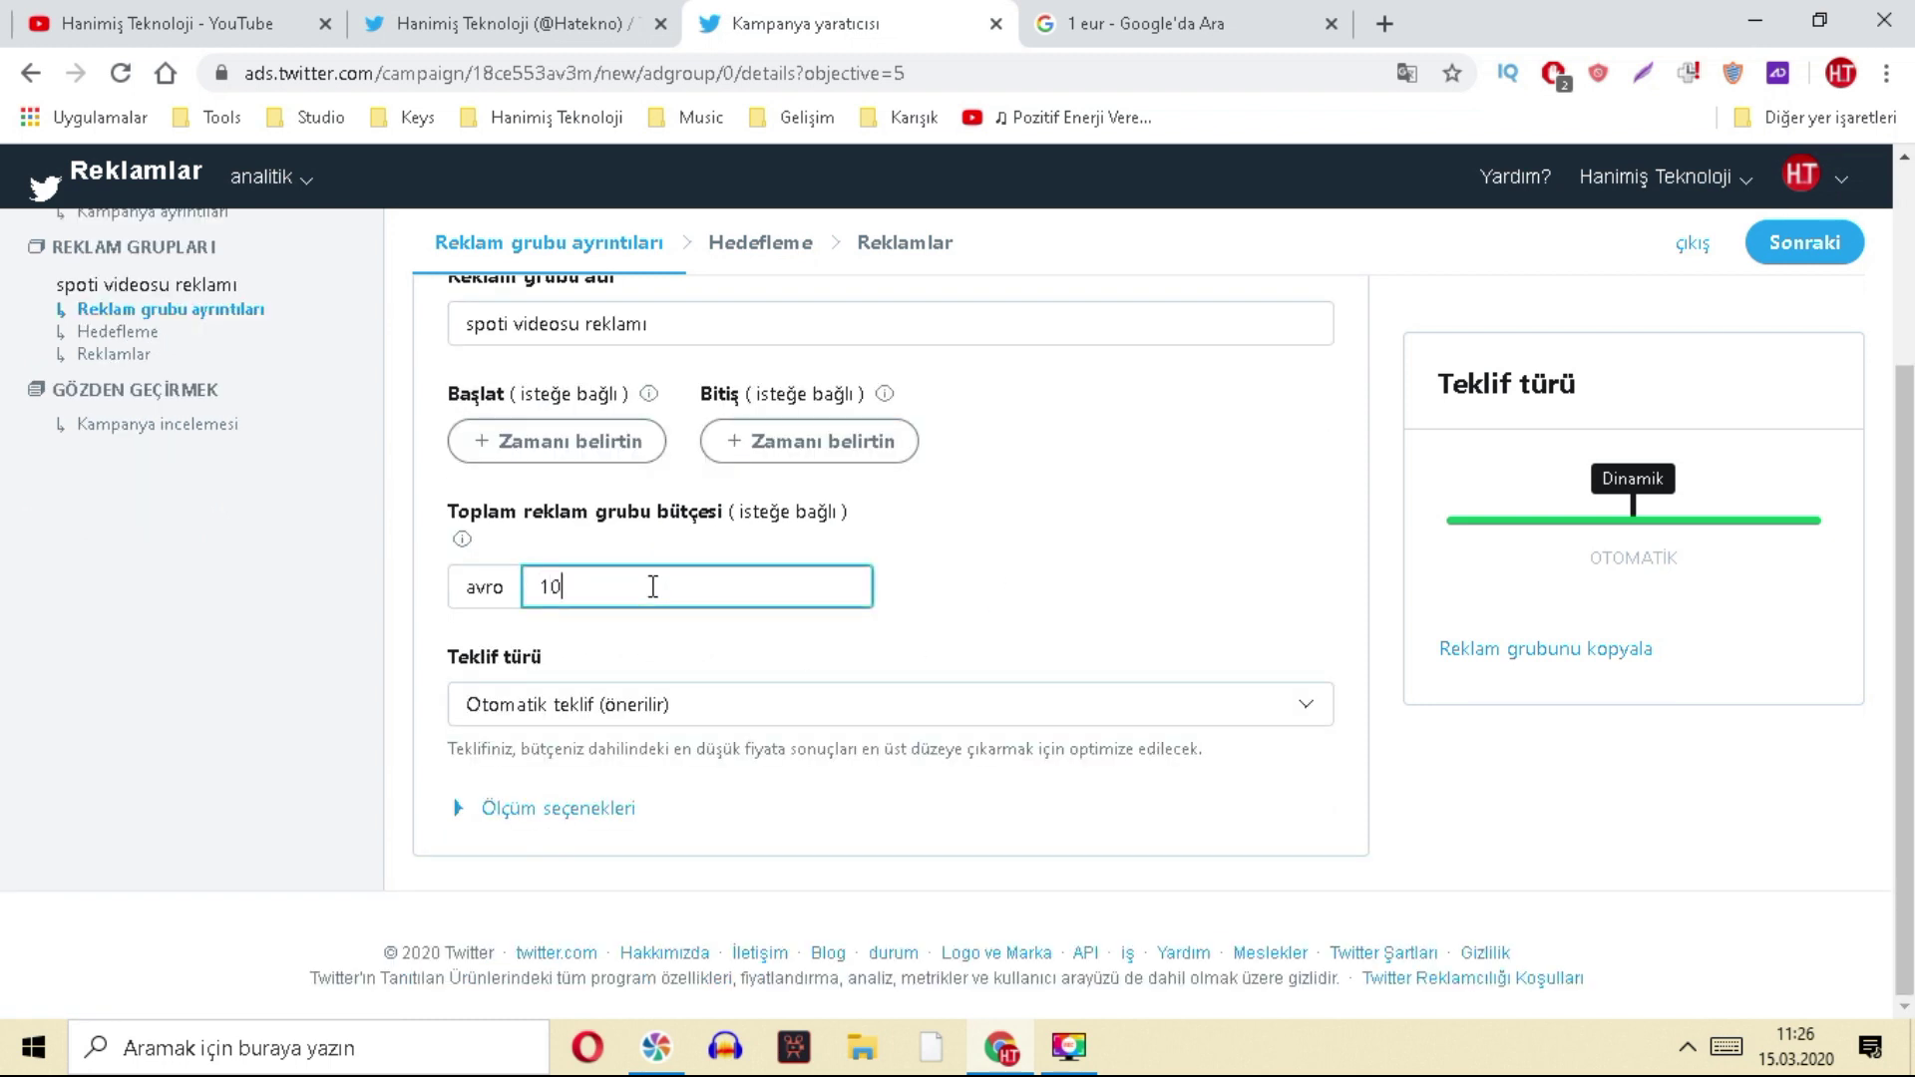
left_click(943, 518)
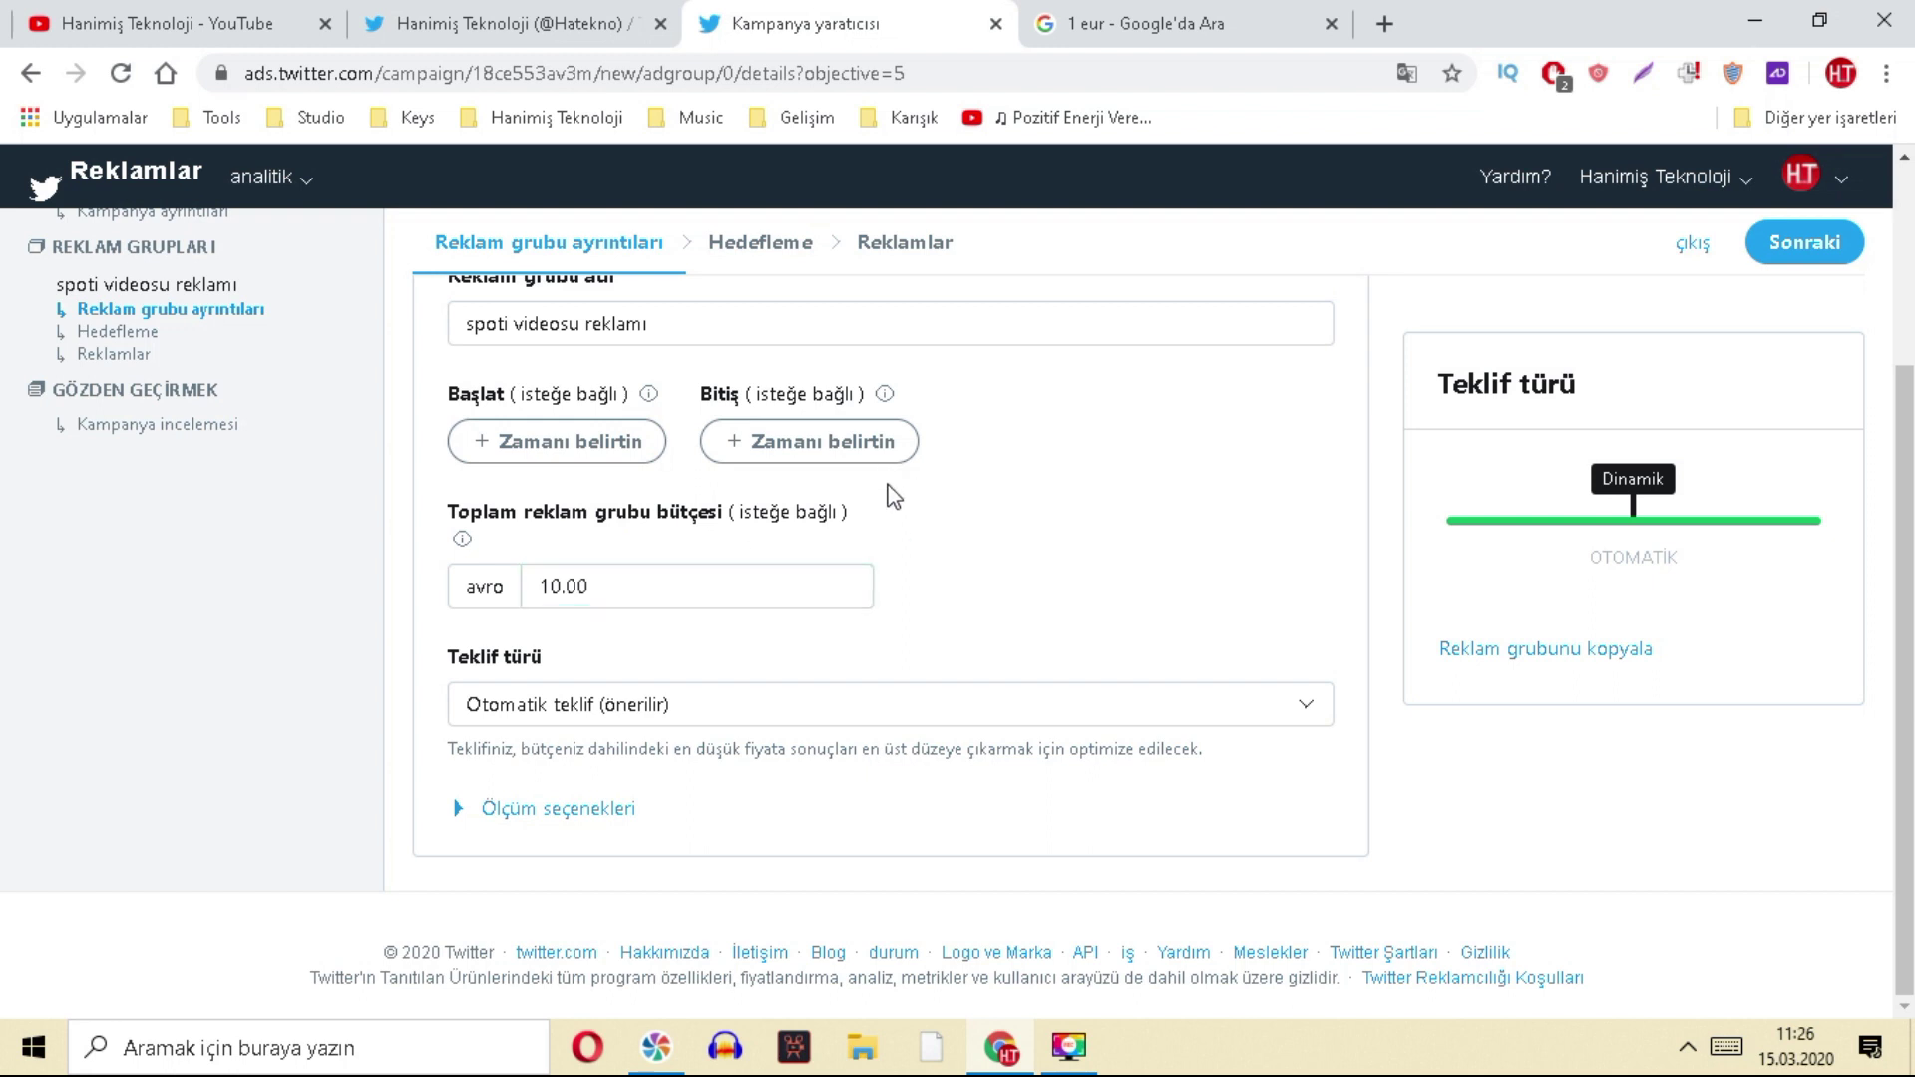
scroll(878, 560, "up", 2)
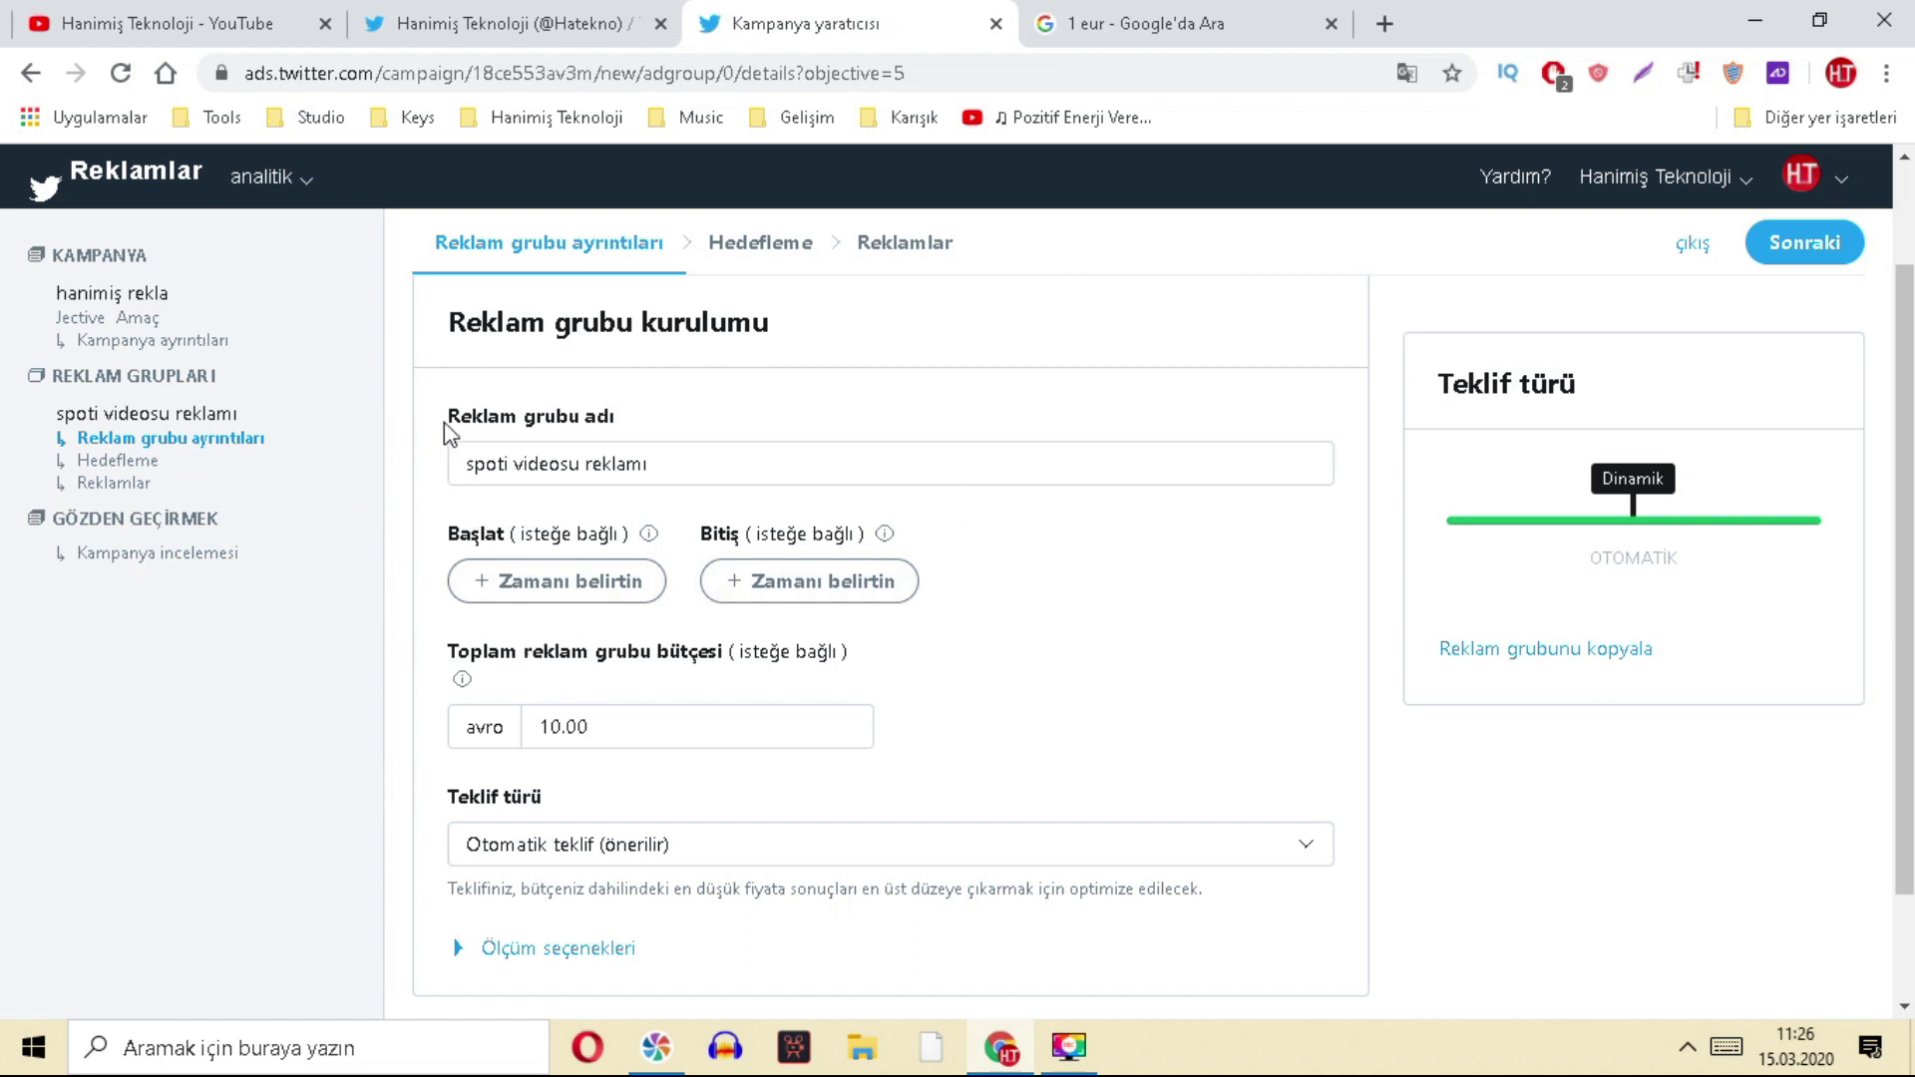
left_click_drag(442, 426, 703, 419)
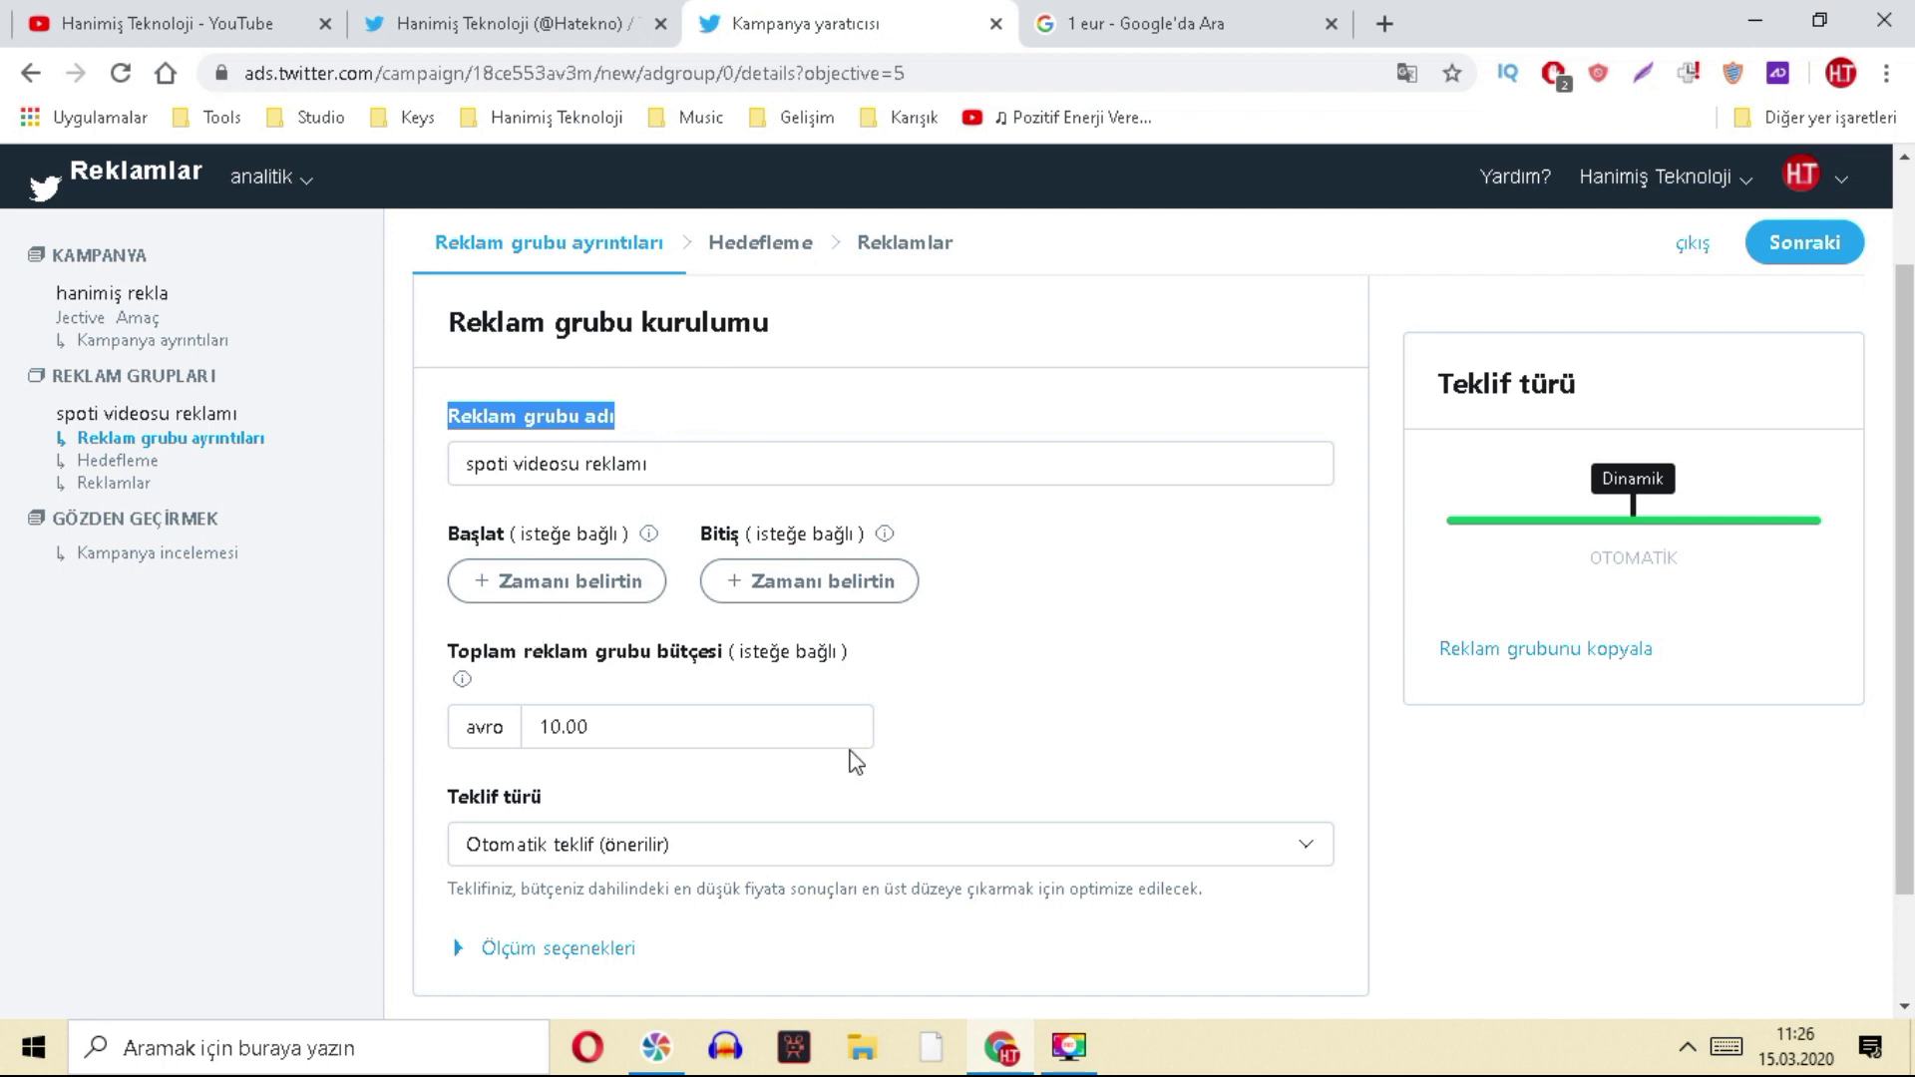
scroll(706, 698, "down", 2)
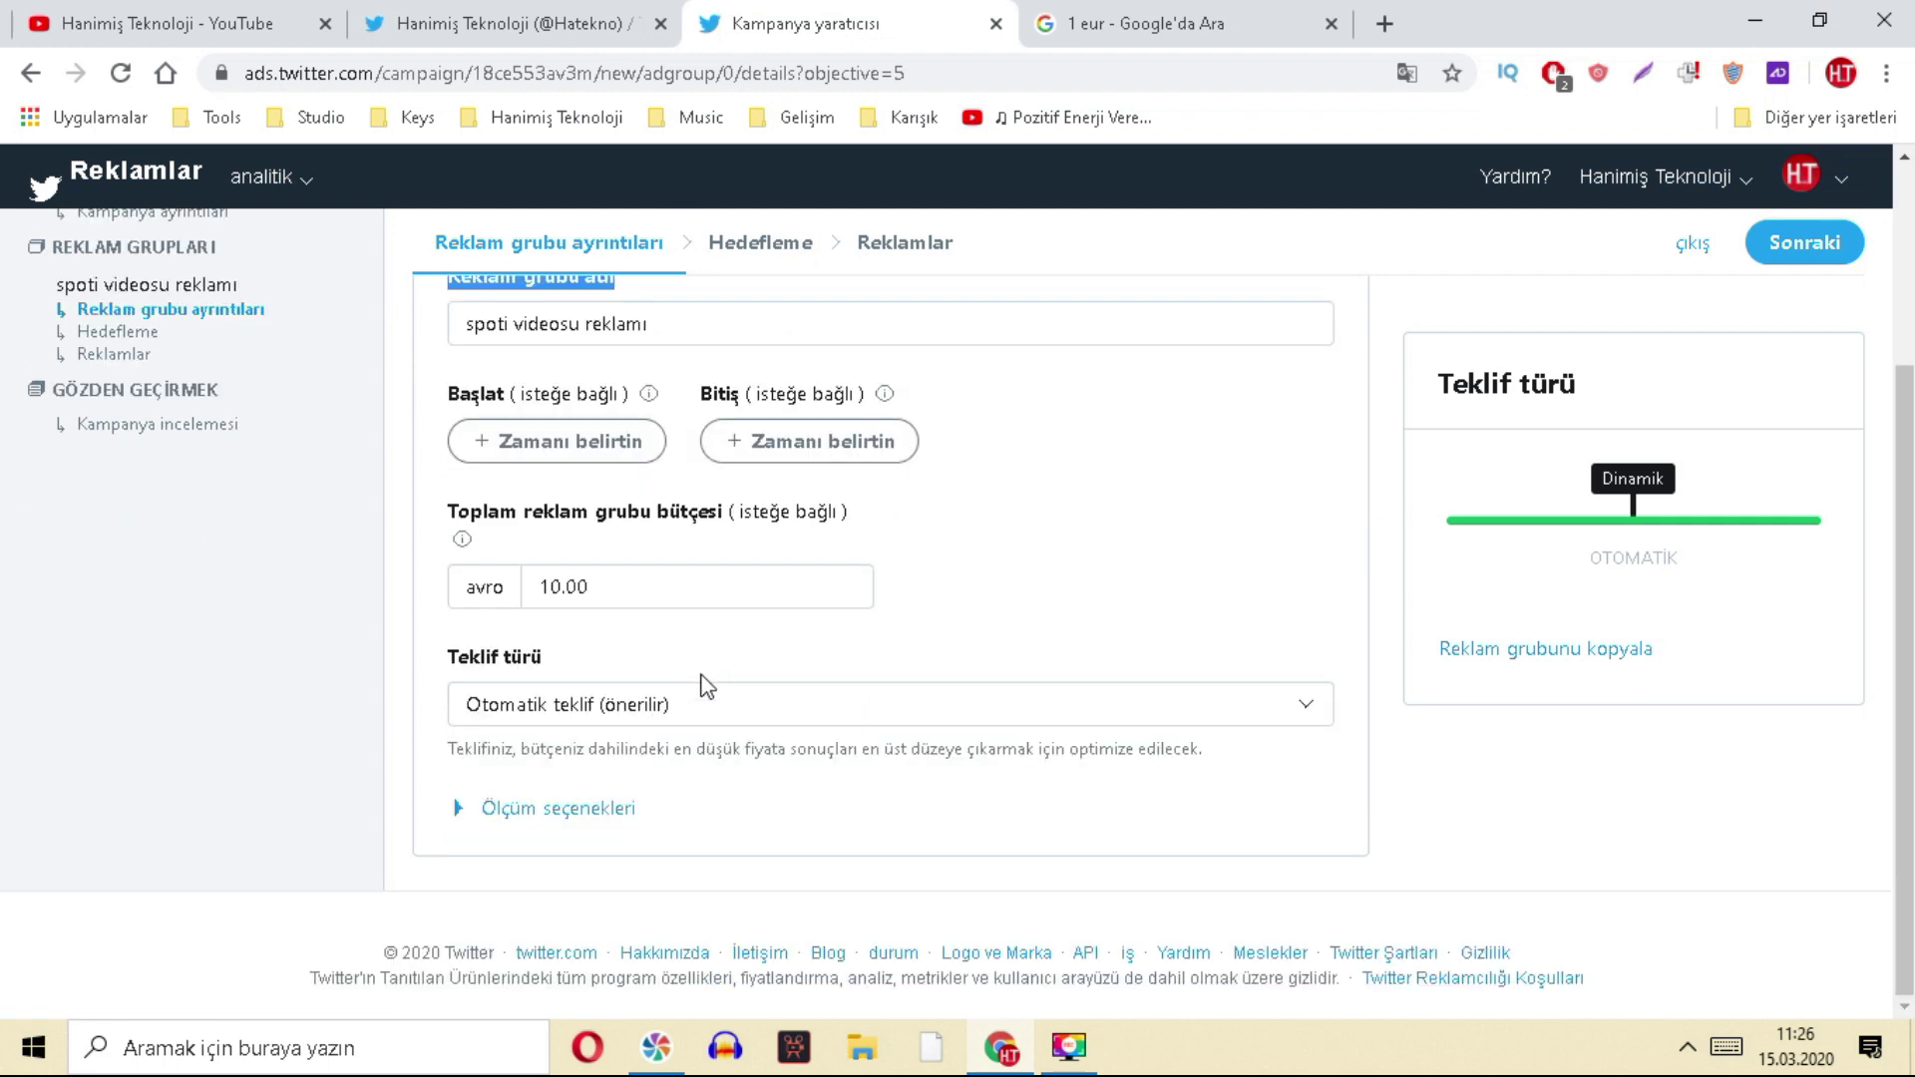
- Check the total ad group budget entry and review the available bid types without changing either
left_click(622, 579)
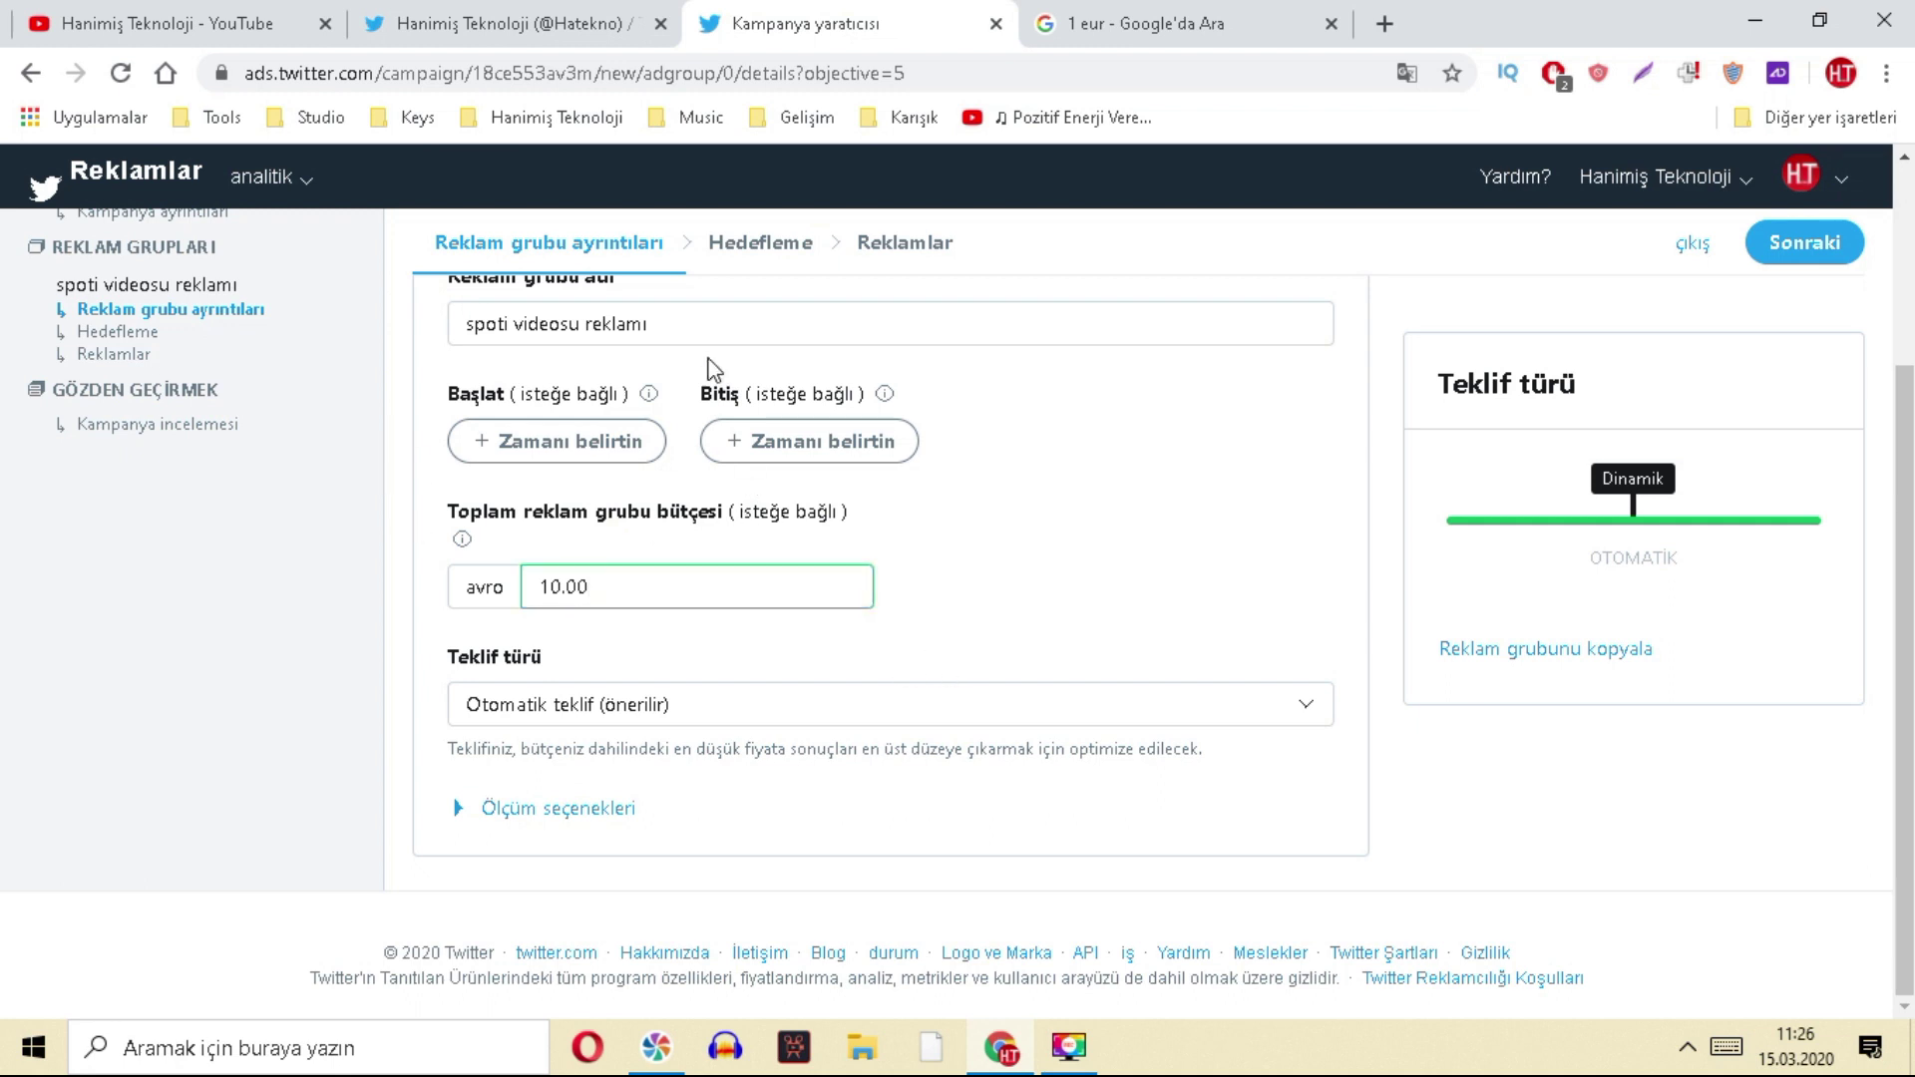
double_click(622, 589)
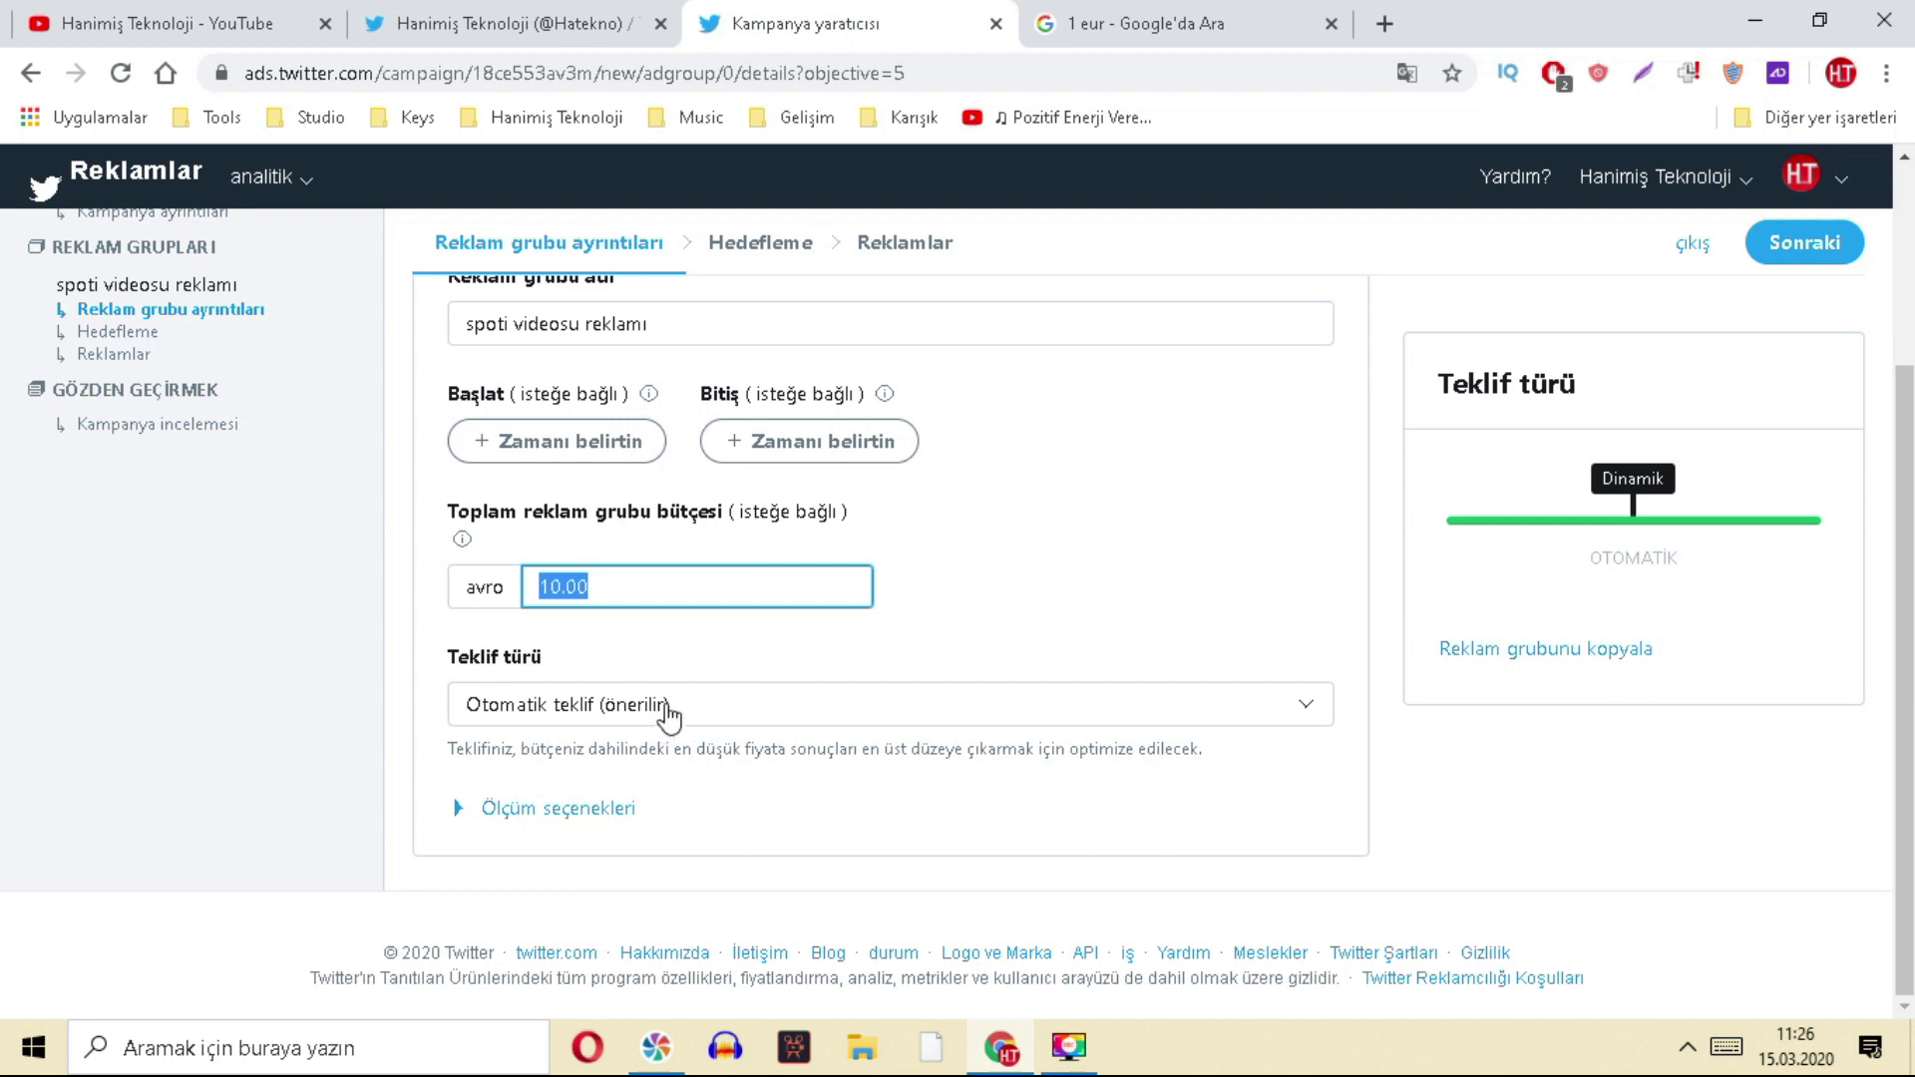
left_click(613, 720)
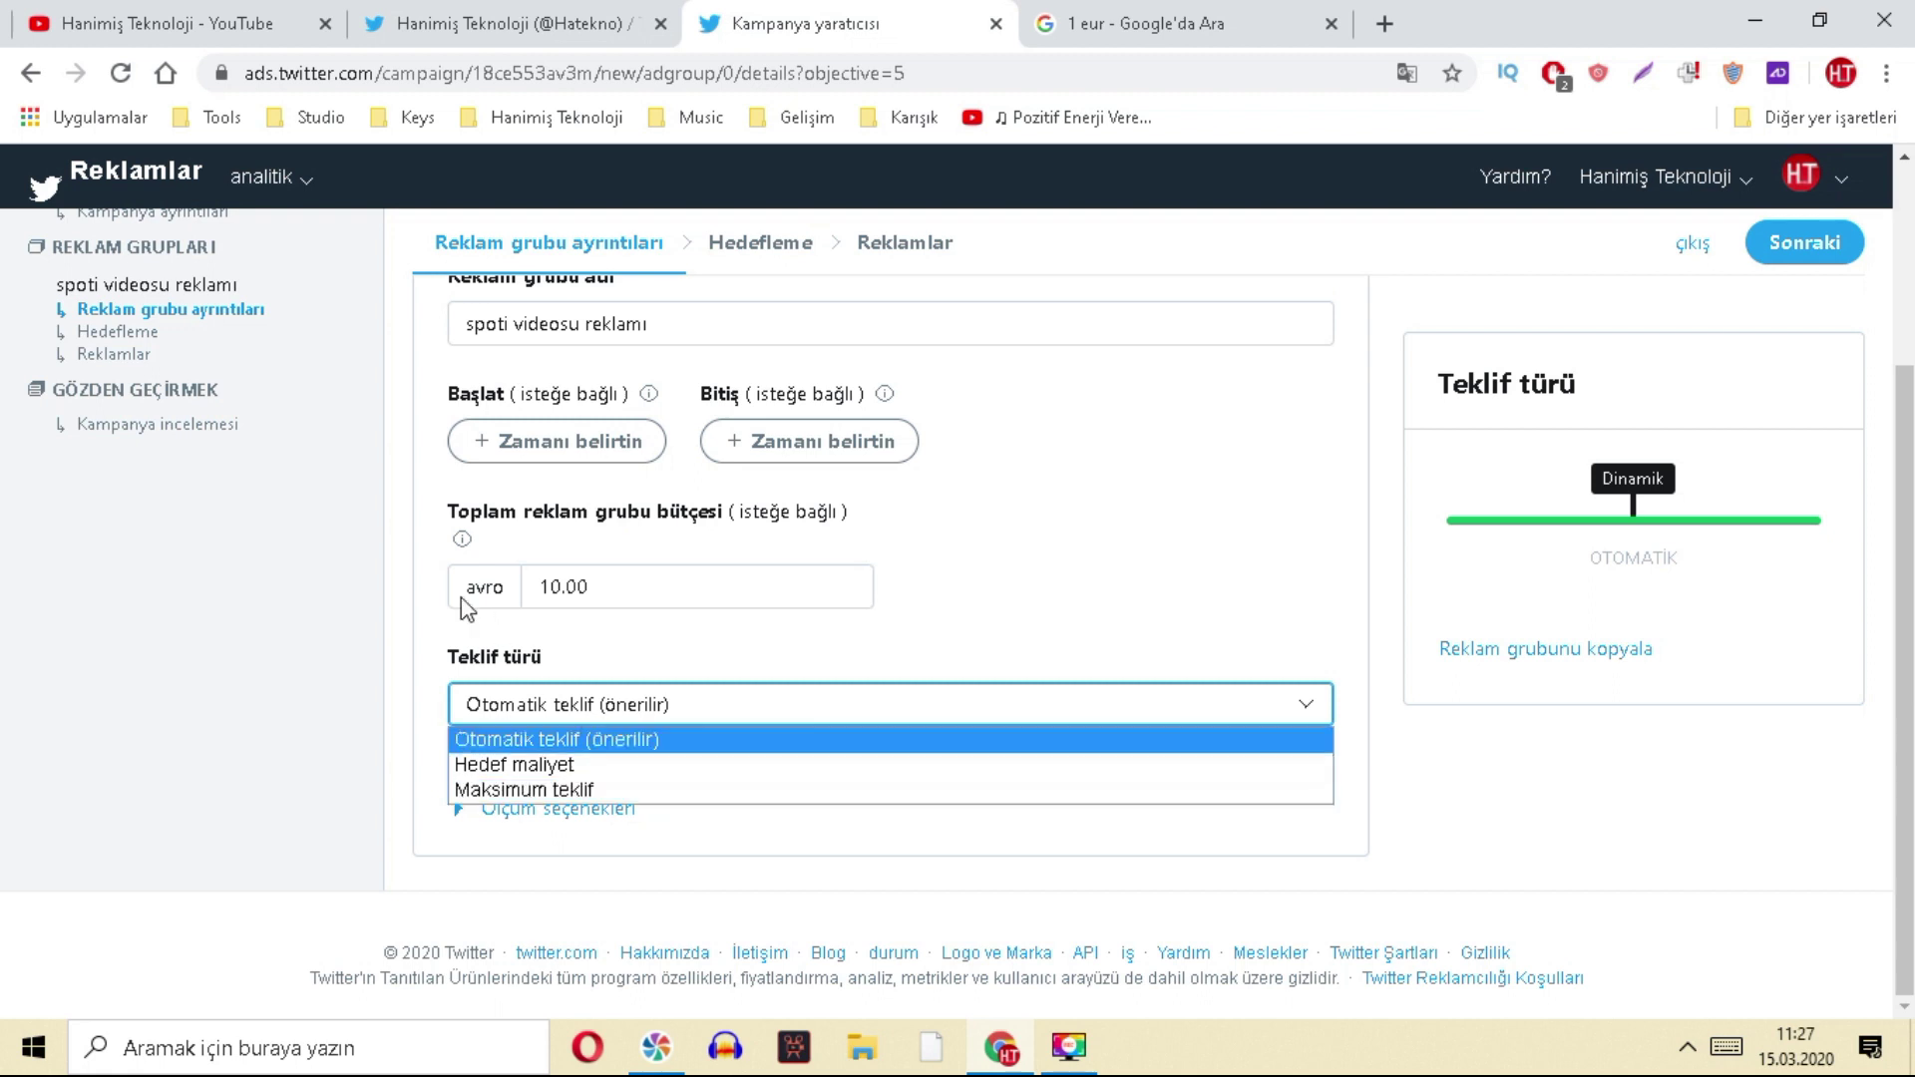
left_click(327, 514)
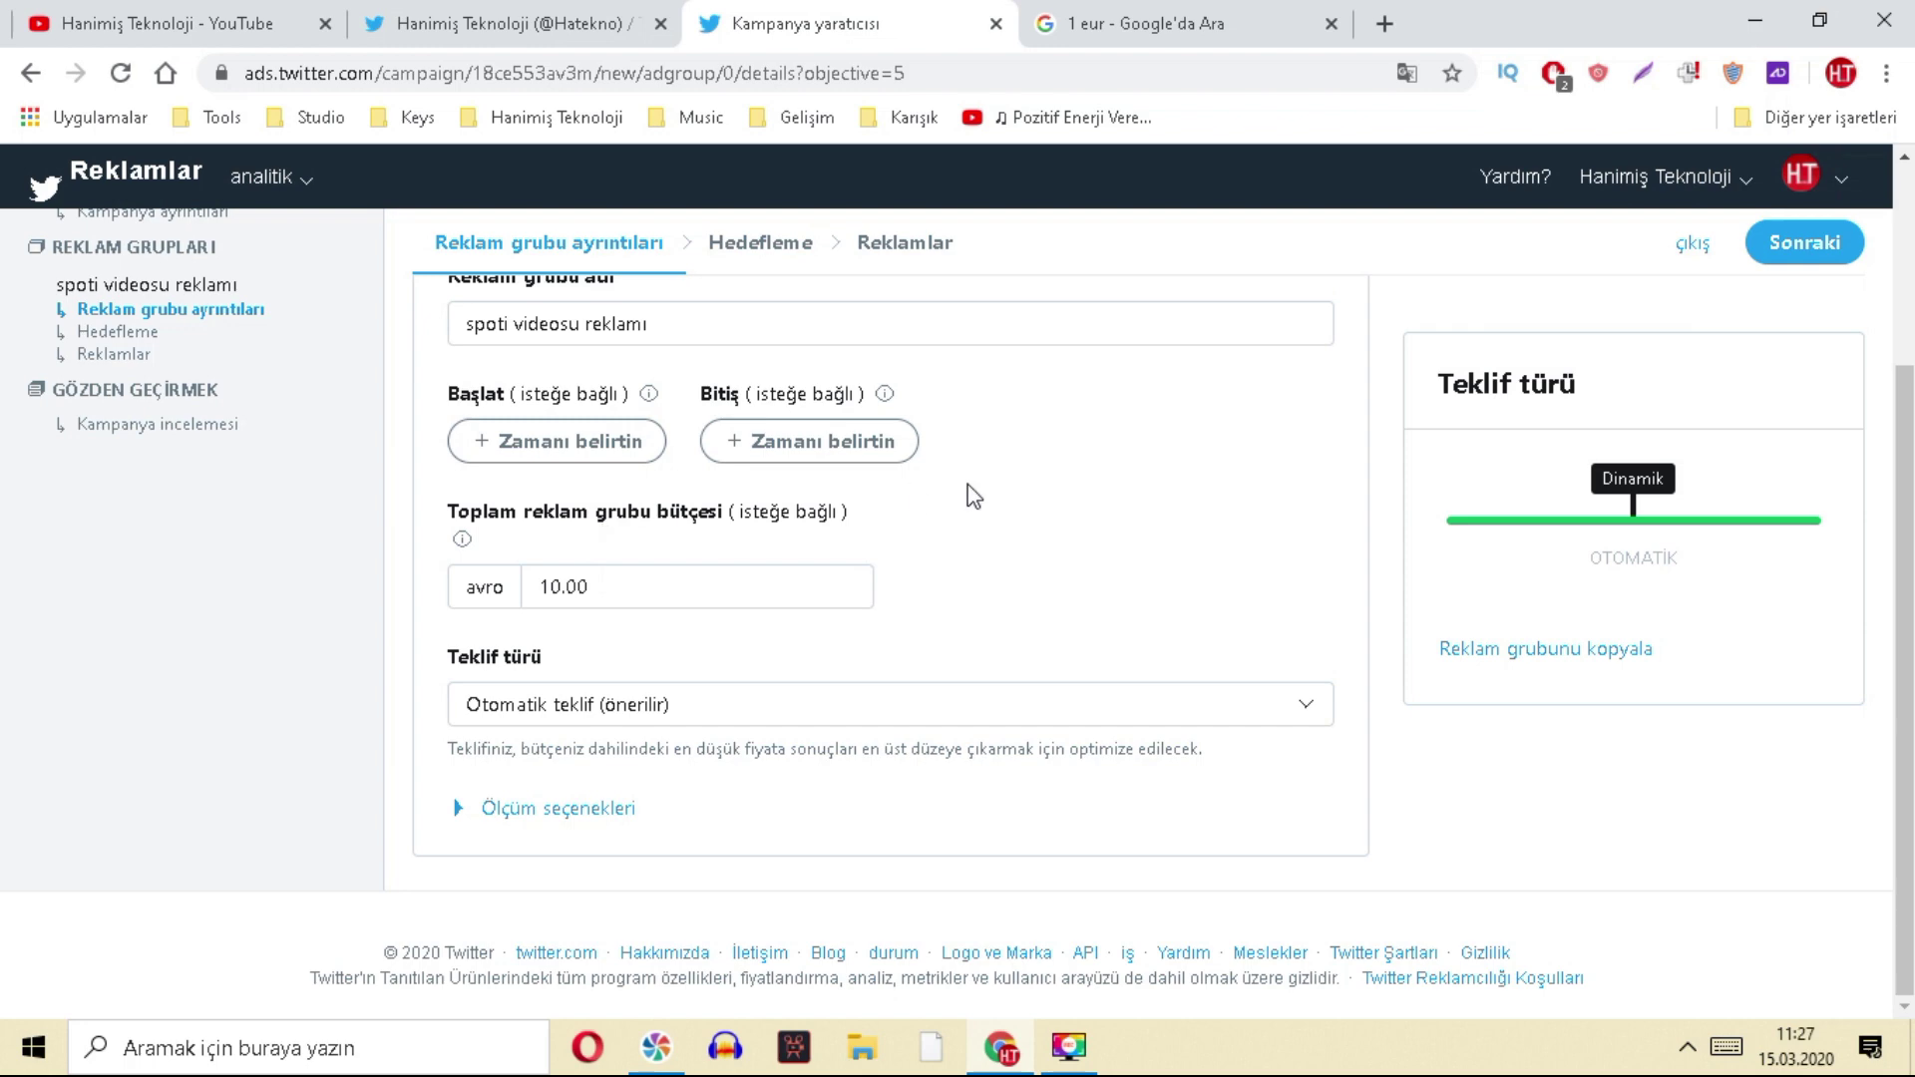
- Revisit the channel's uploaded videos on YouTube and return to the ad group form
left_click(184, 20)
left_click(713, 14)
left_click(258, 4)
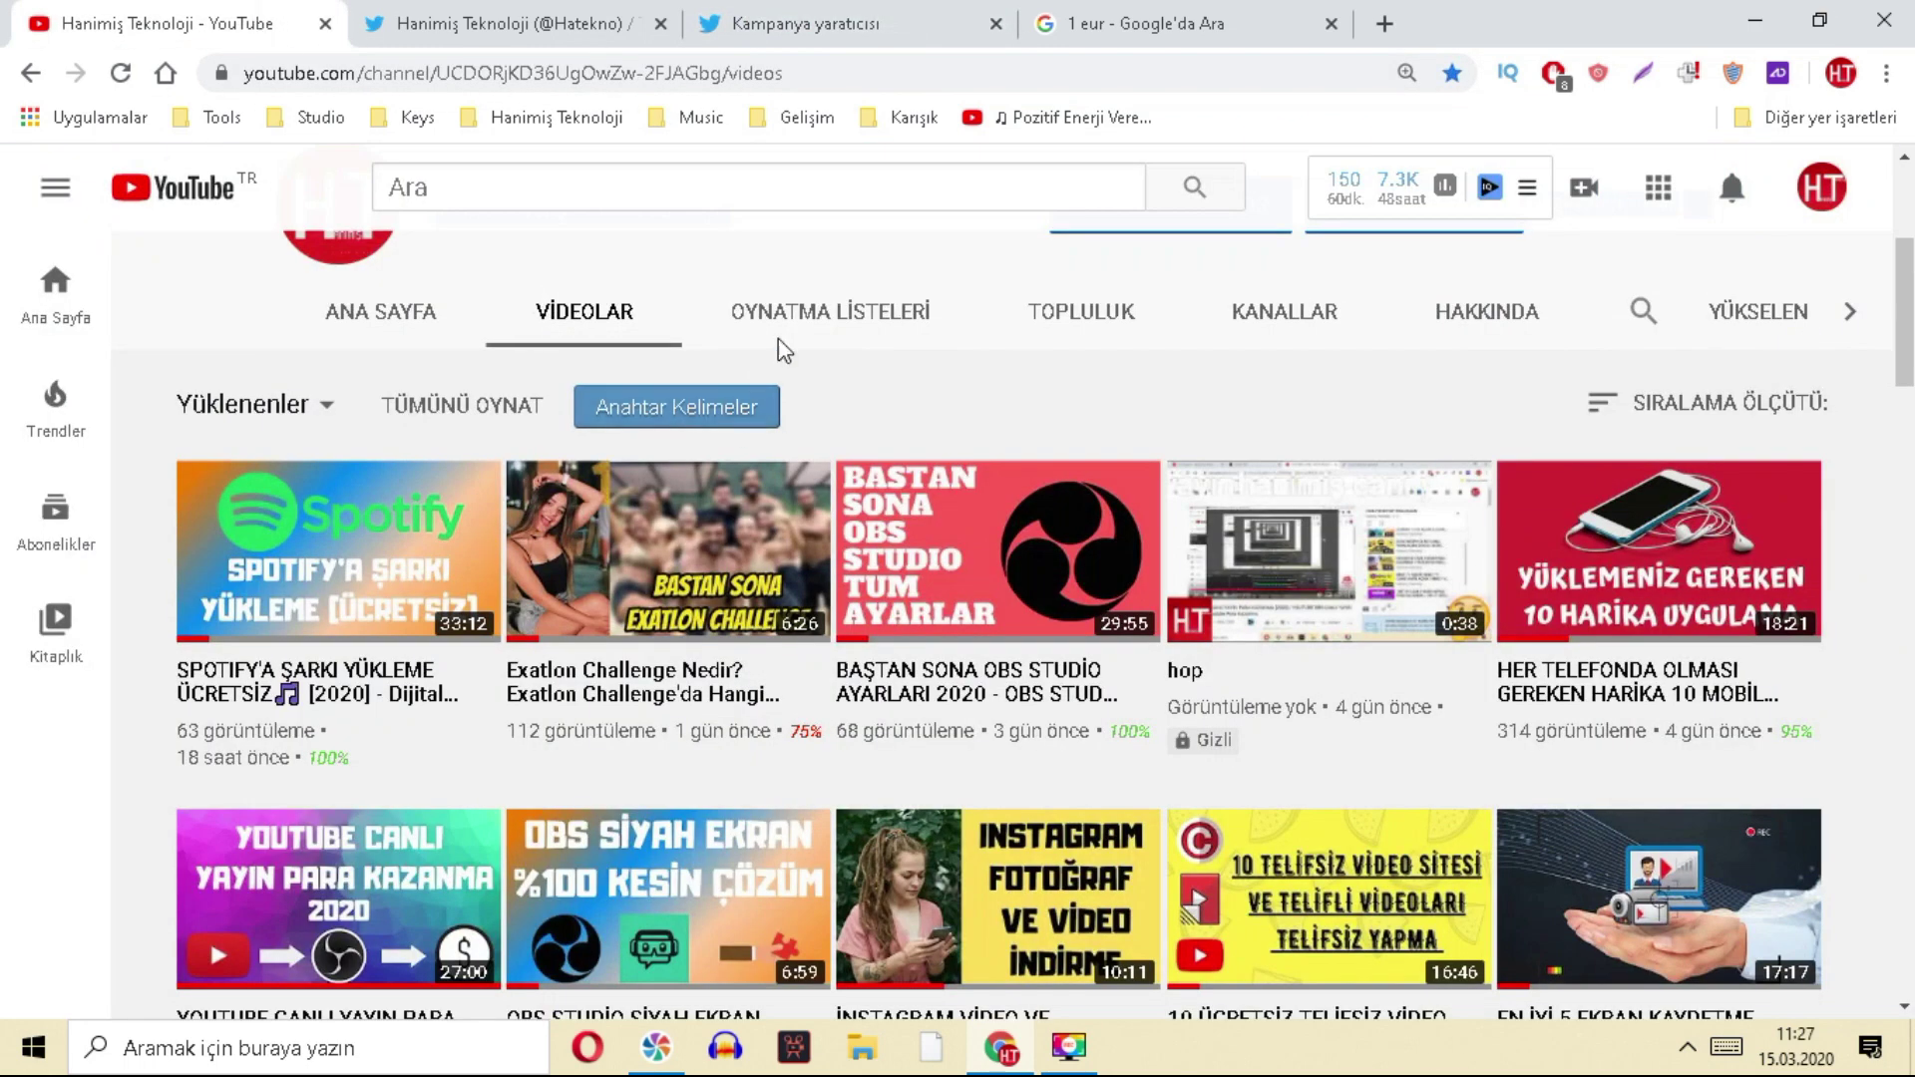
left_click(835, 12)
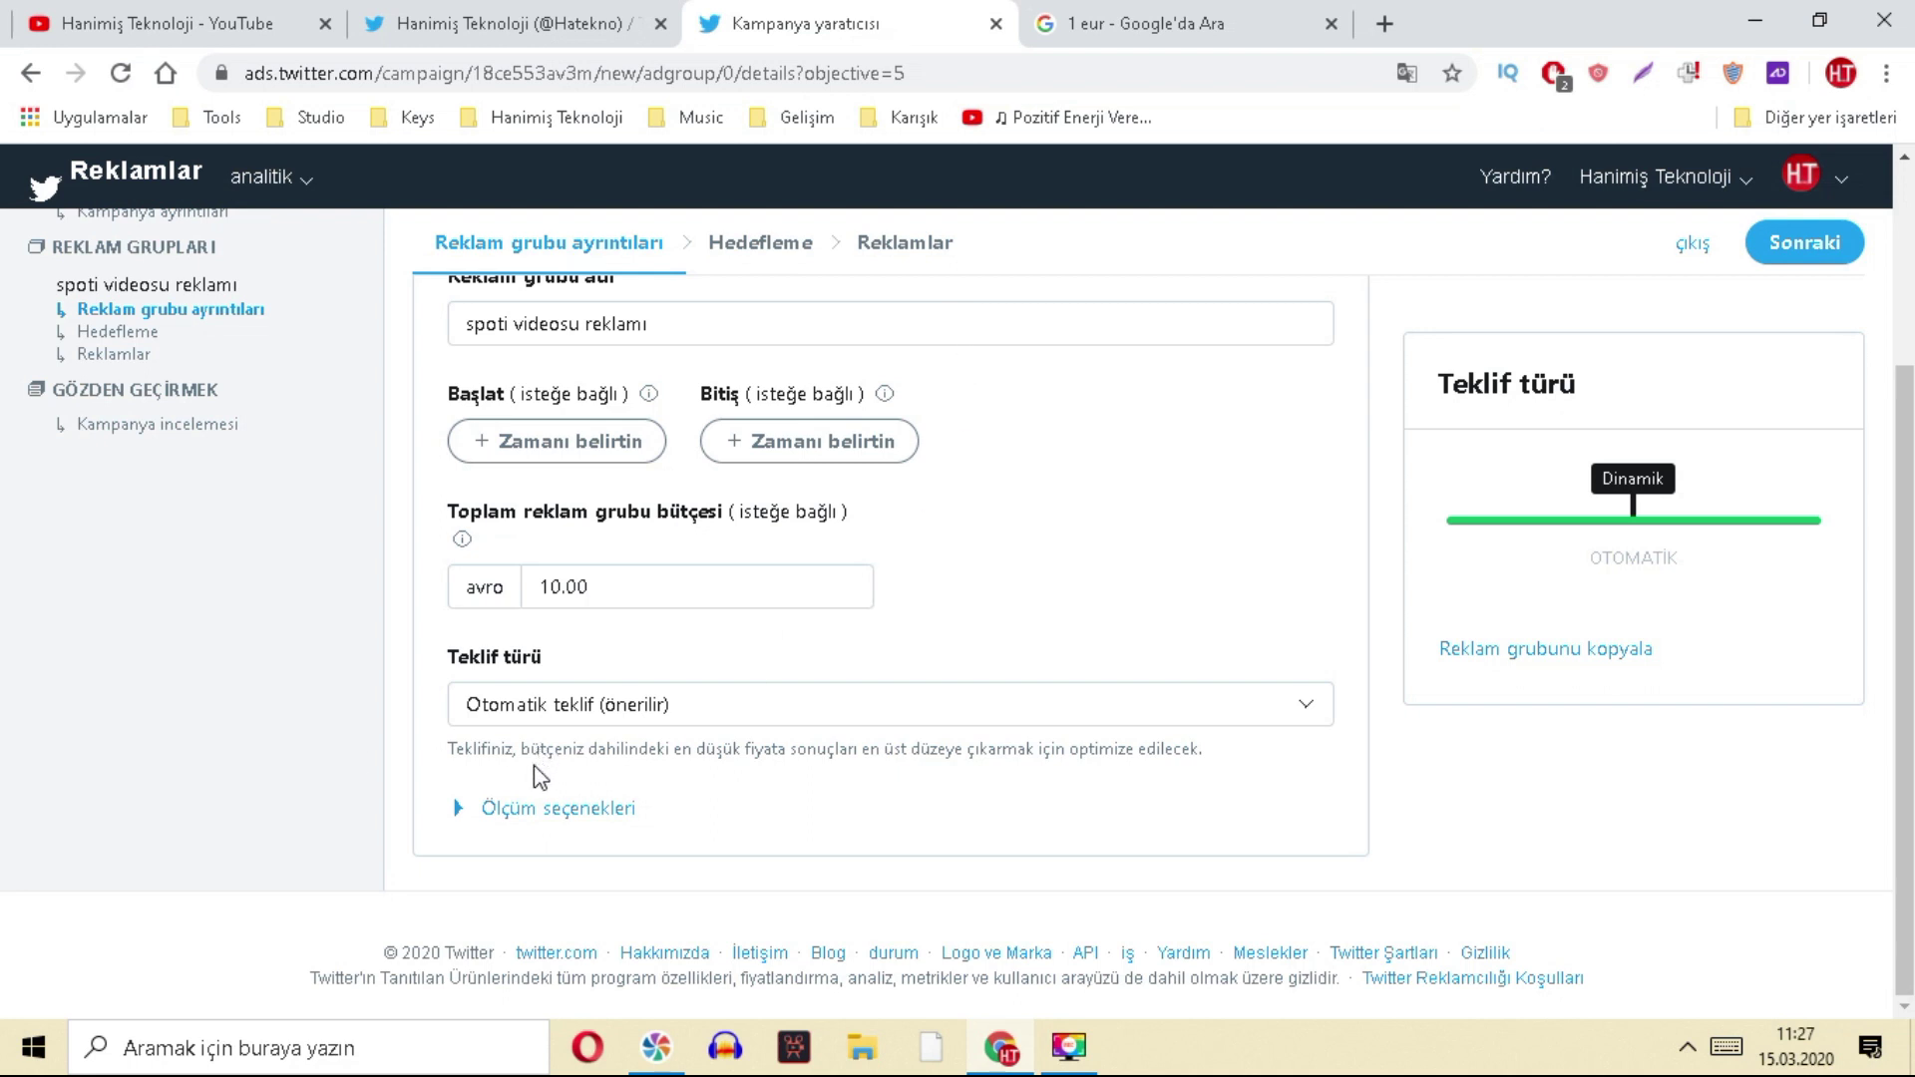
- Review the bid type choices again and keep "Otomatik teklif (önerilir)"
left_click(650, 702)
left_click(650, 702)
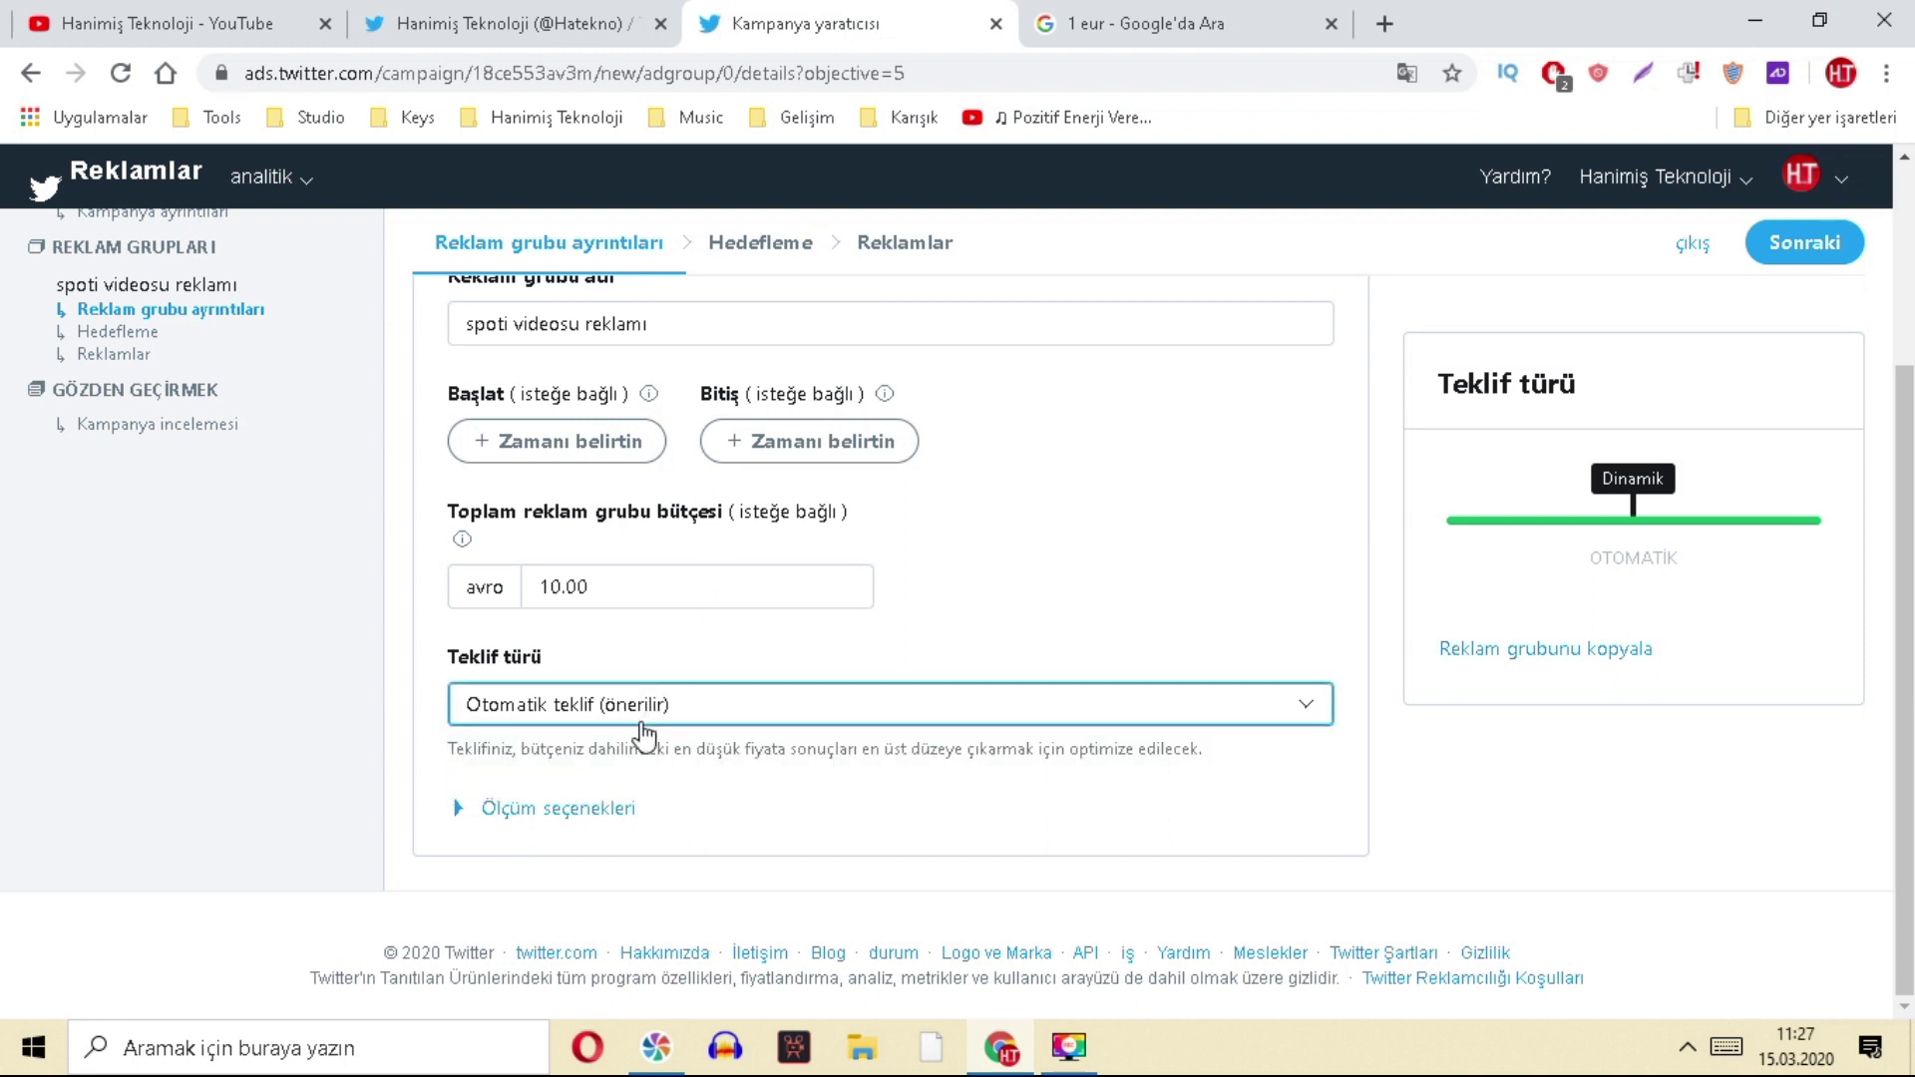
left_click(659, 702)
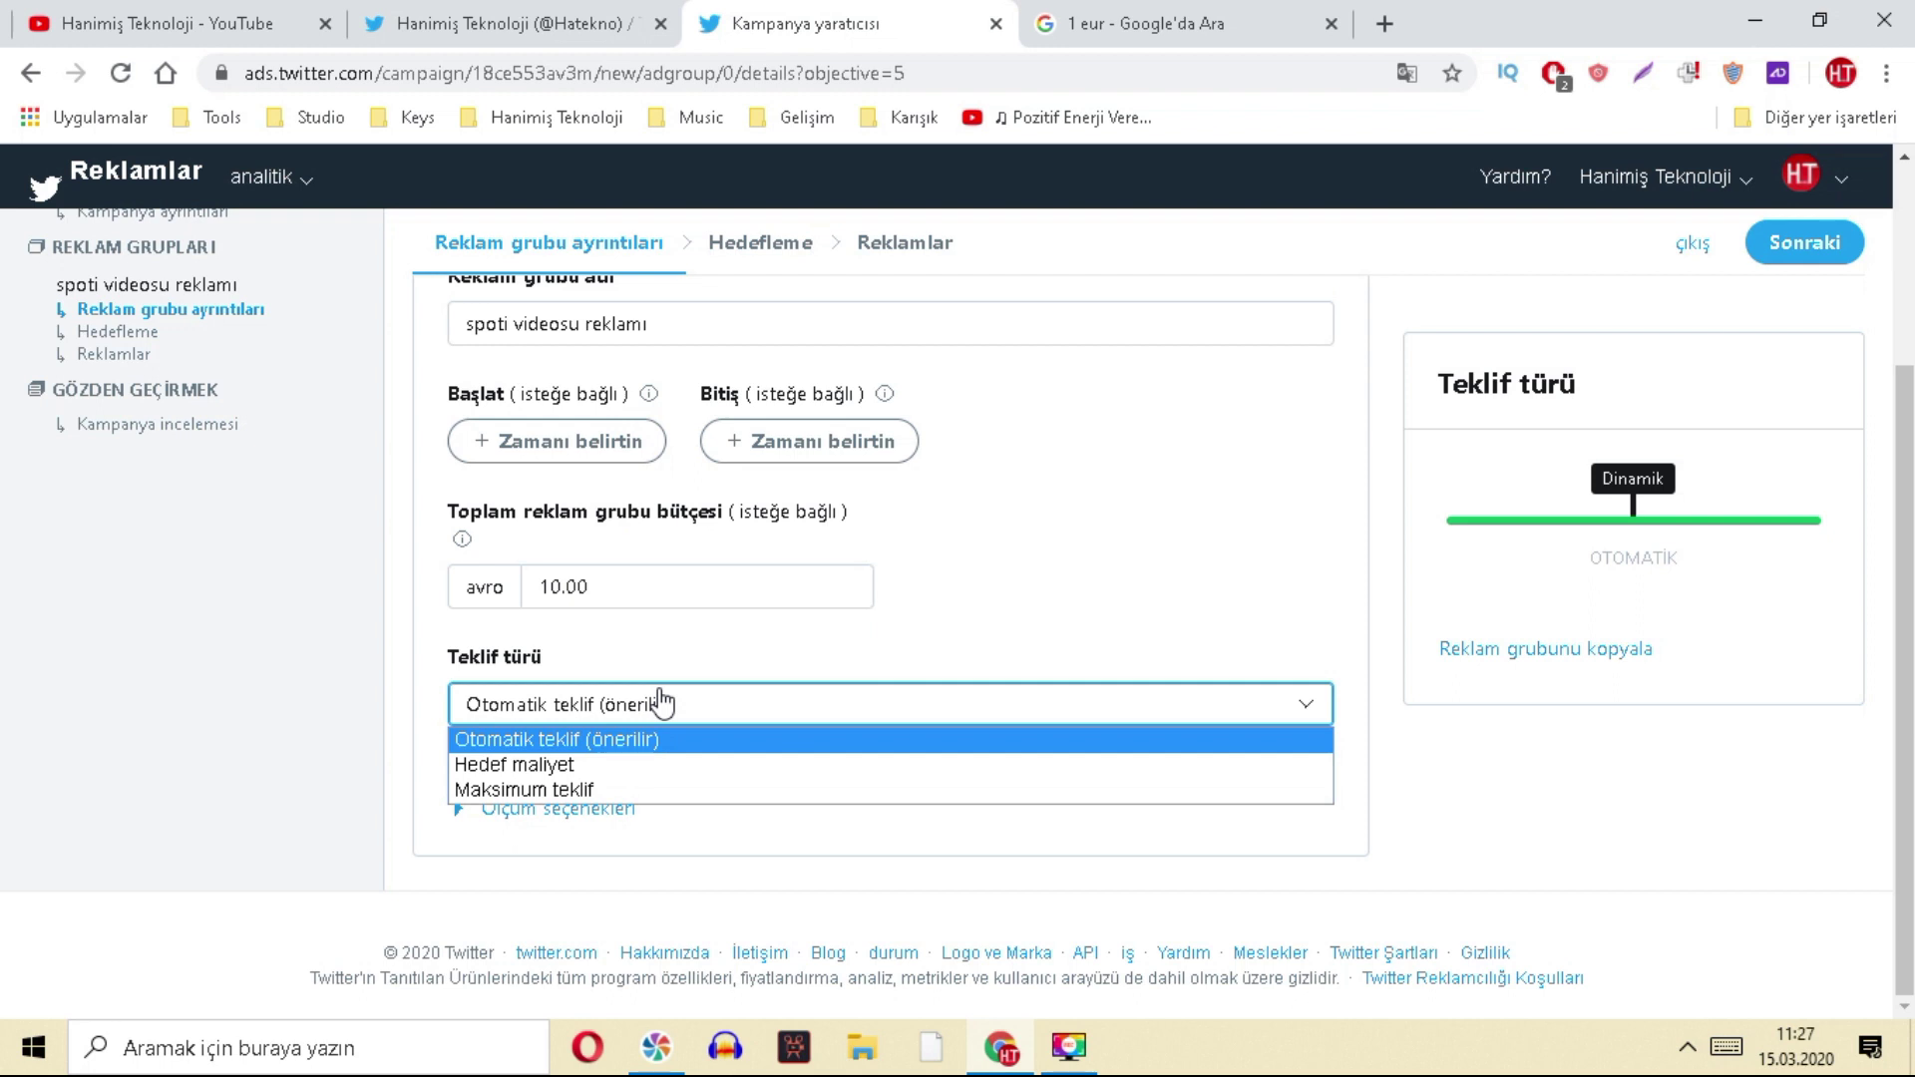
left_click(660, 702)
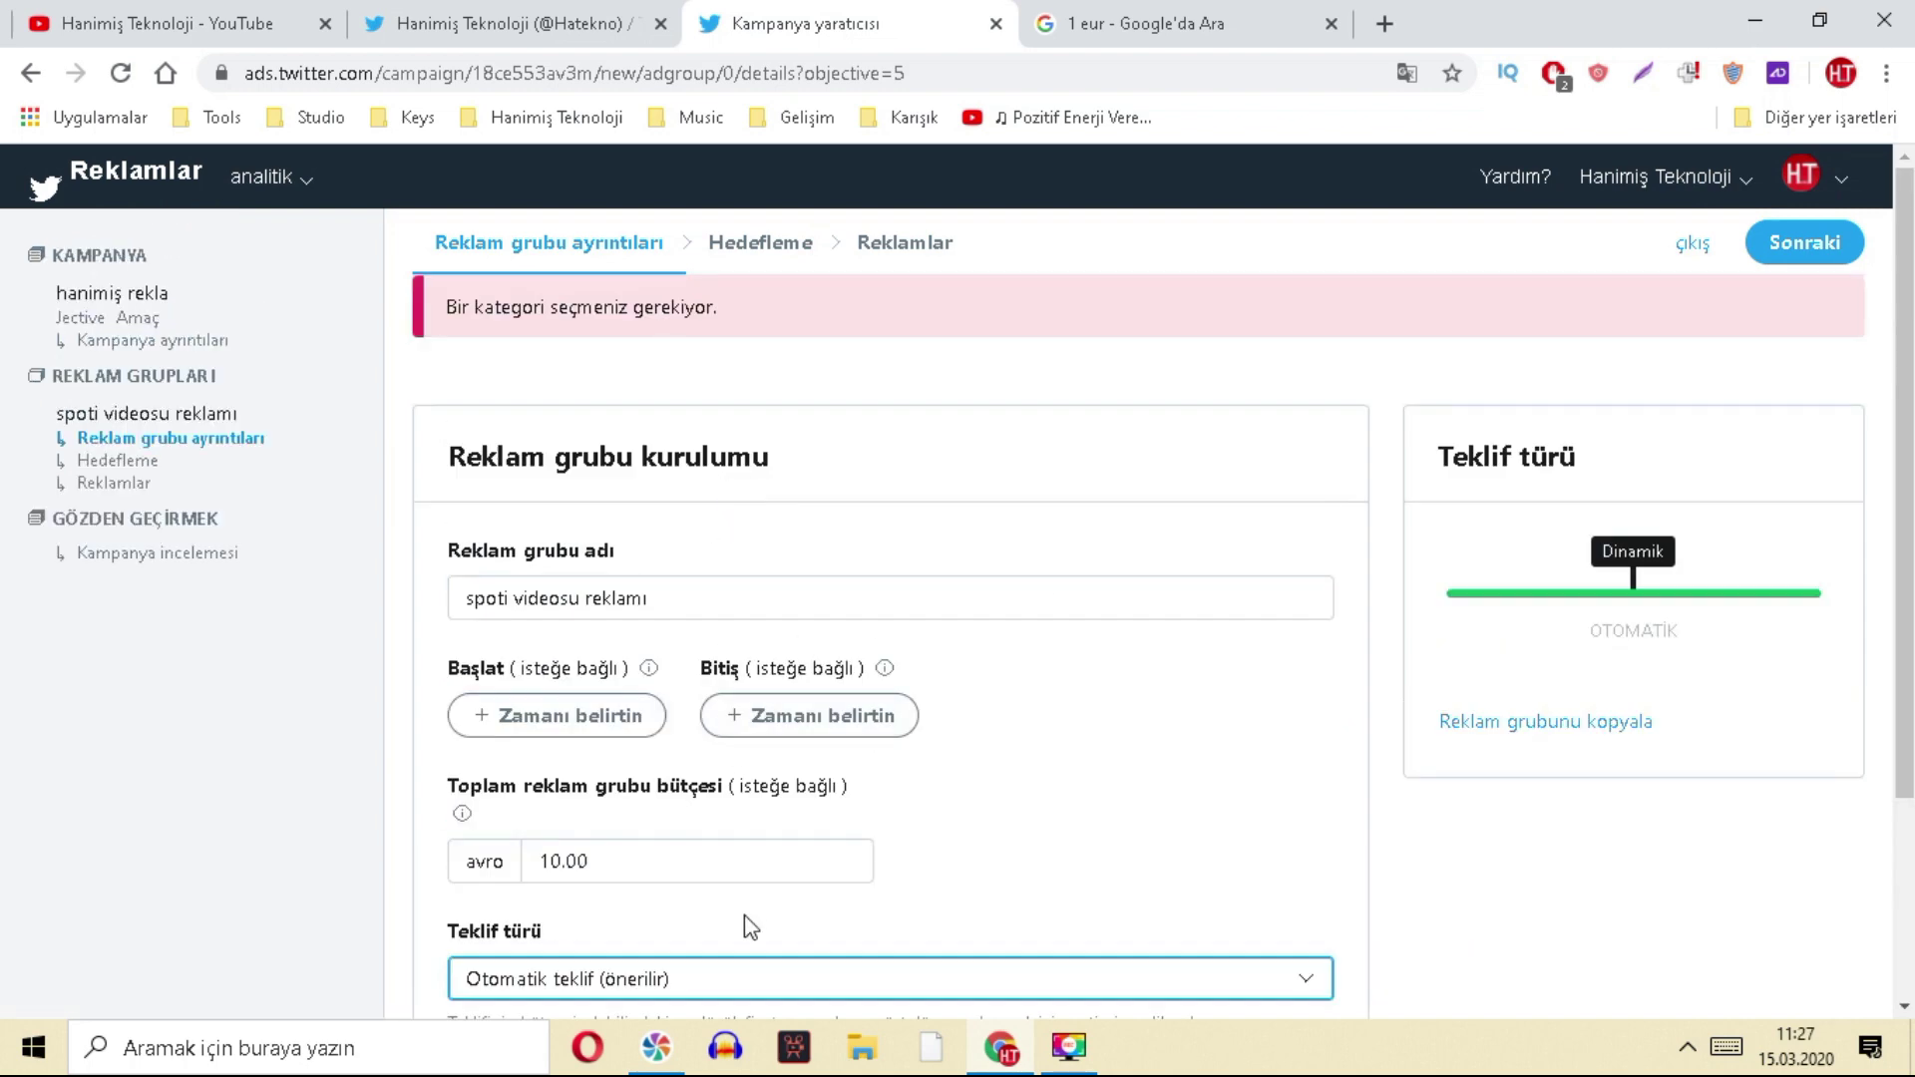
- Expand the measurement options for review, collapse them, and continue to the ad group's targeting settings
scroll(738, 877, "down", 3)
left_click(528, 806)
scroll(884, 855, "down", 2)
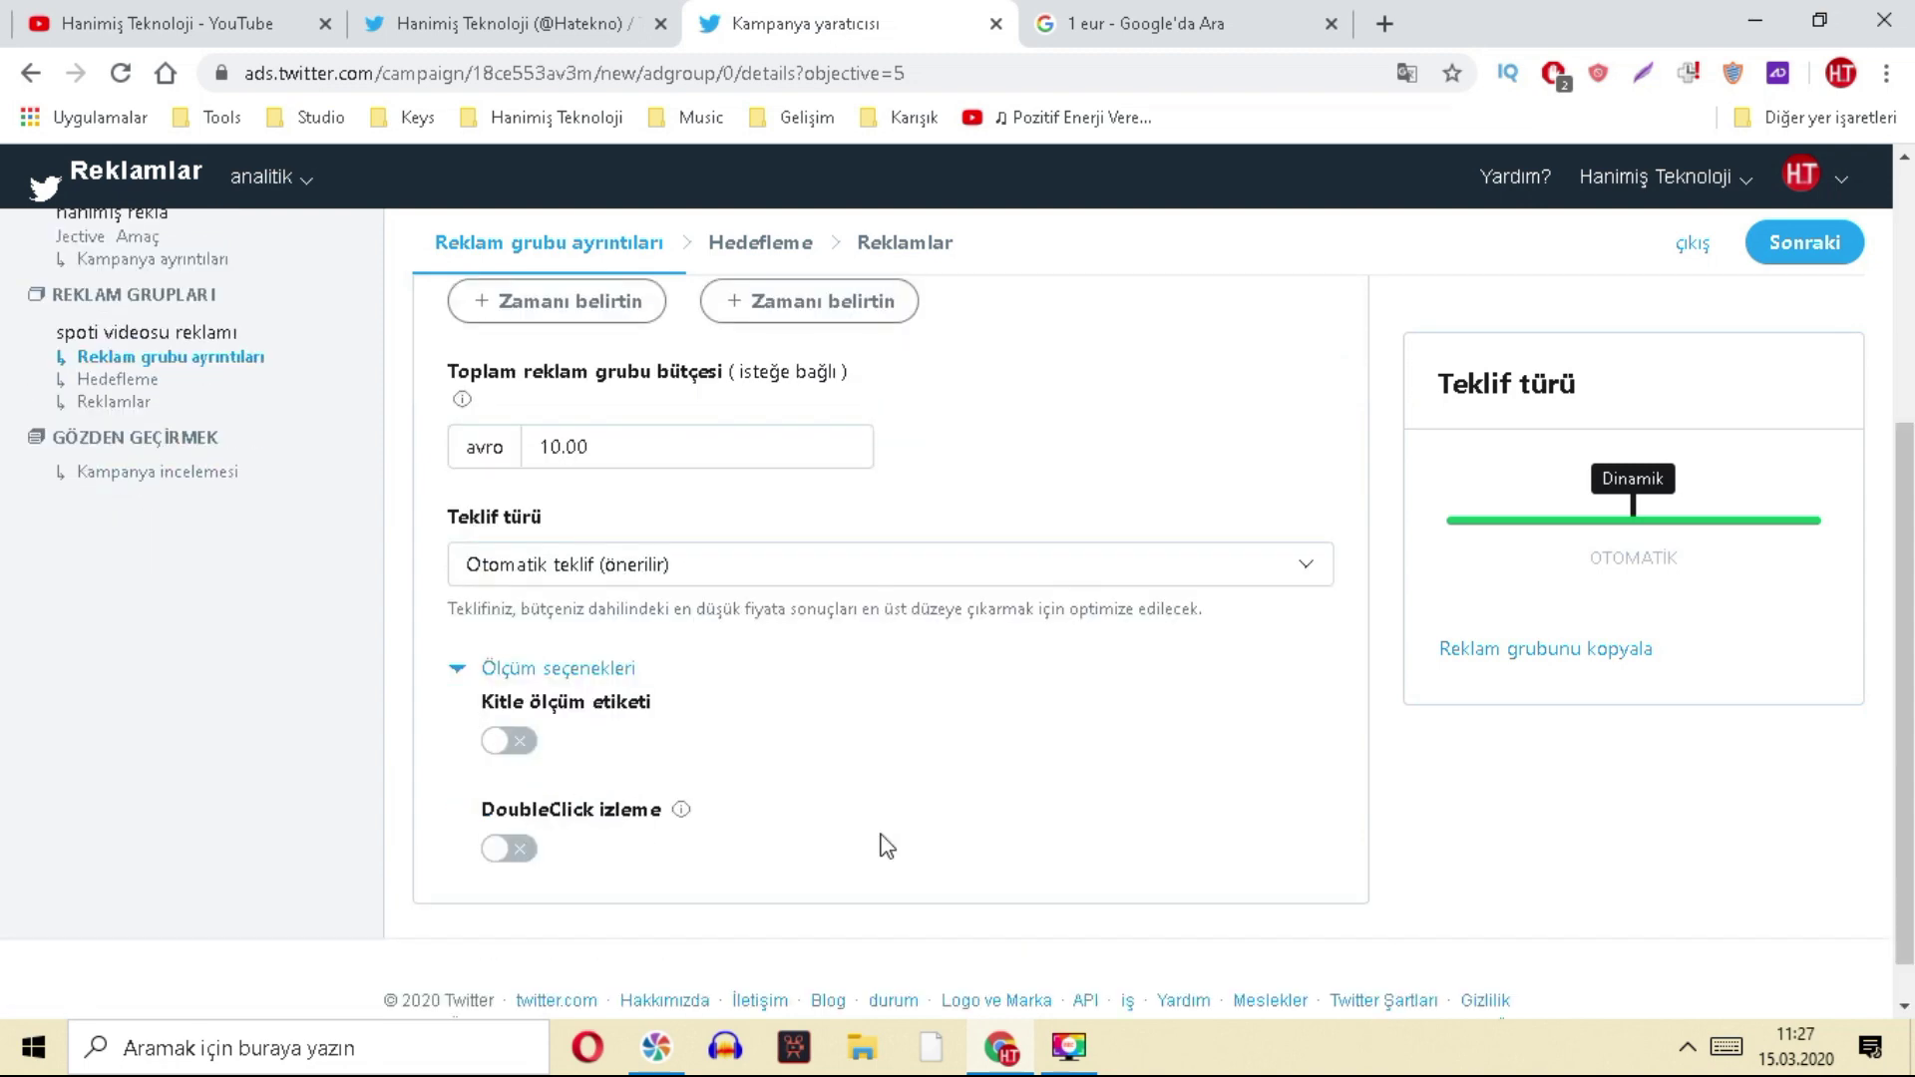
left_click(489, 672)
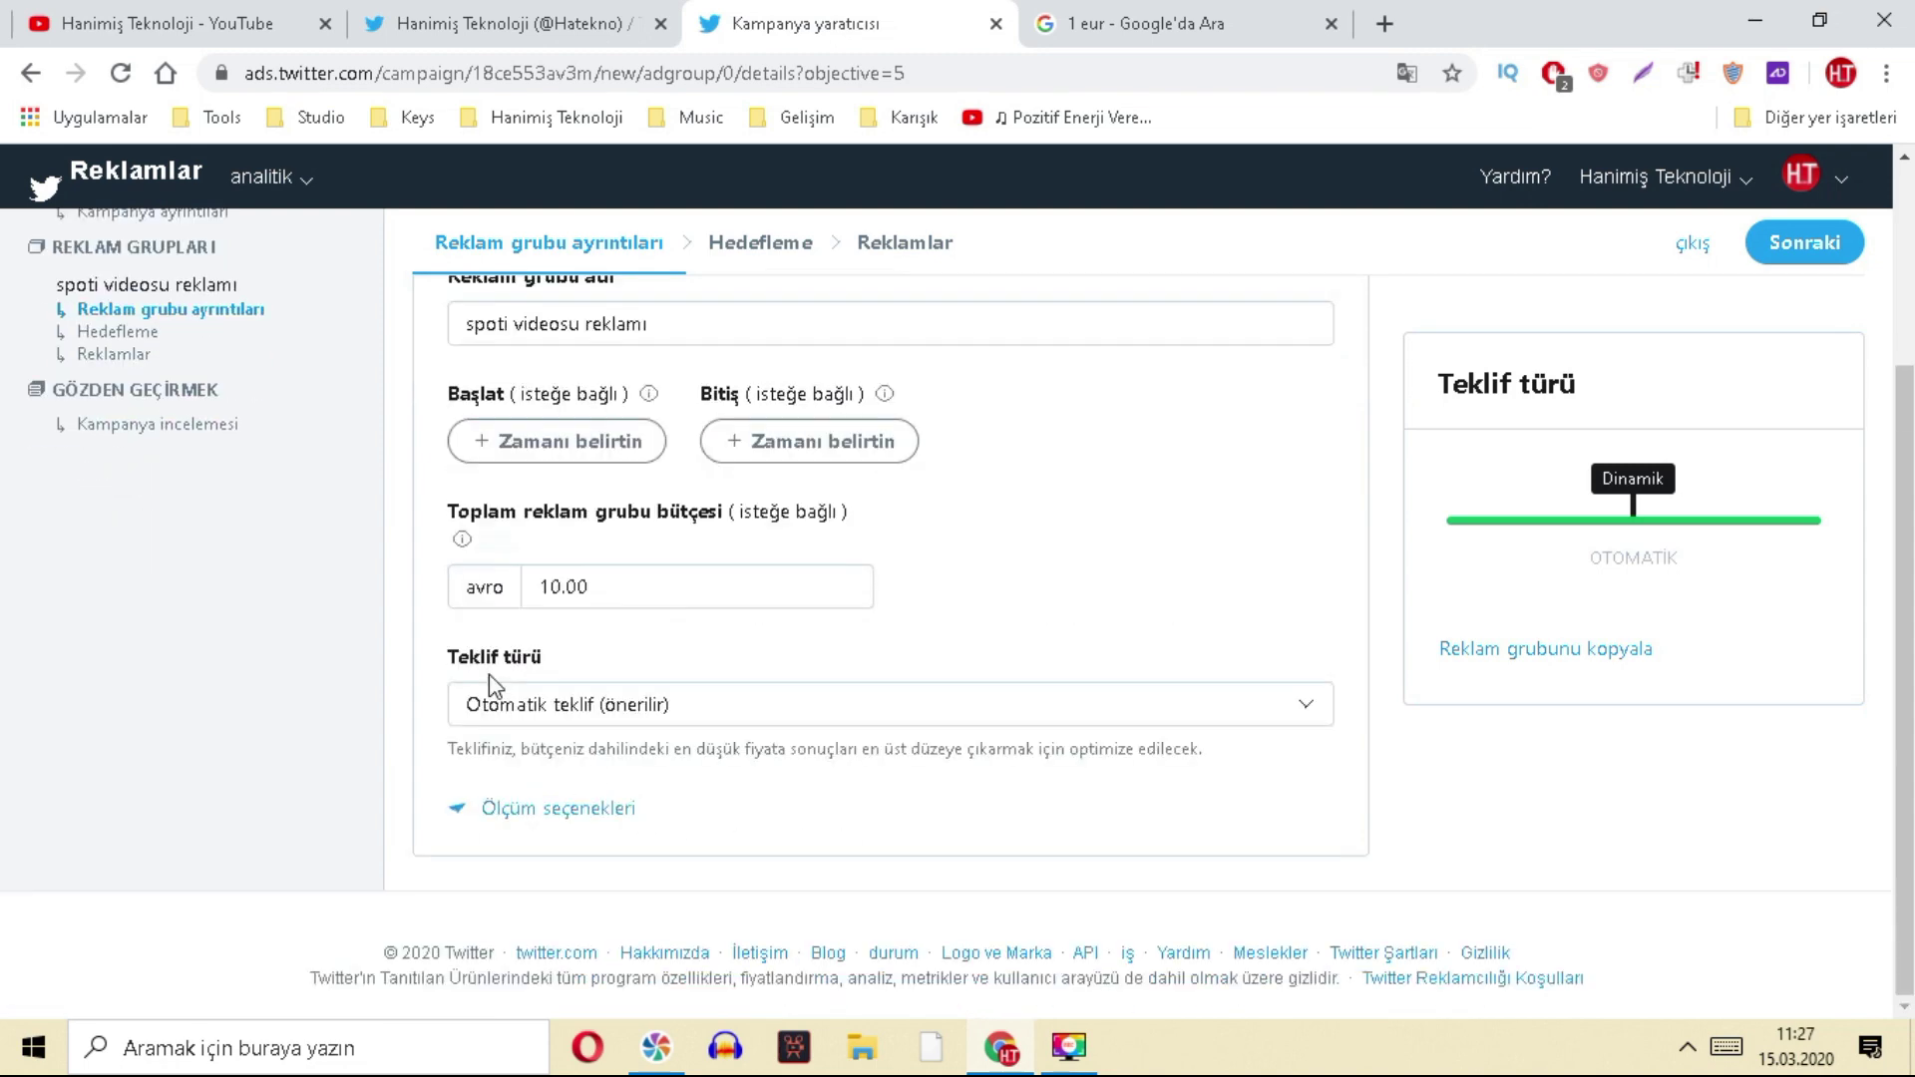
scroll(1416, 639, "up", 3)
left_click(1806, 244)
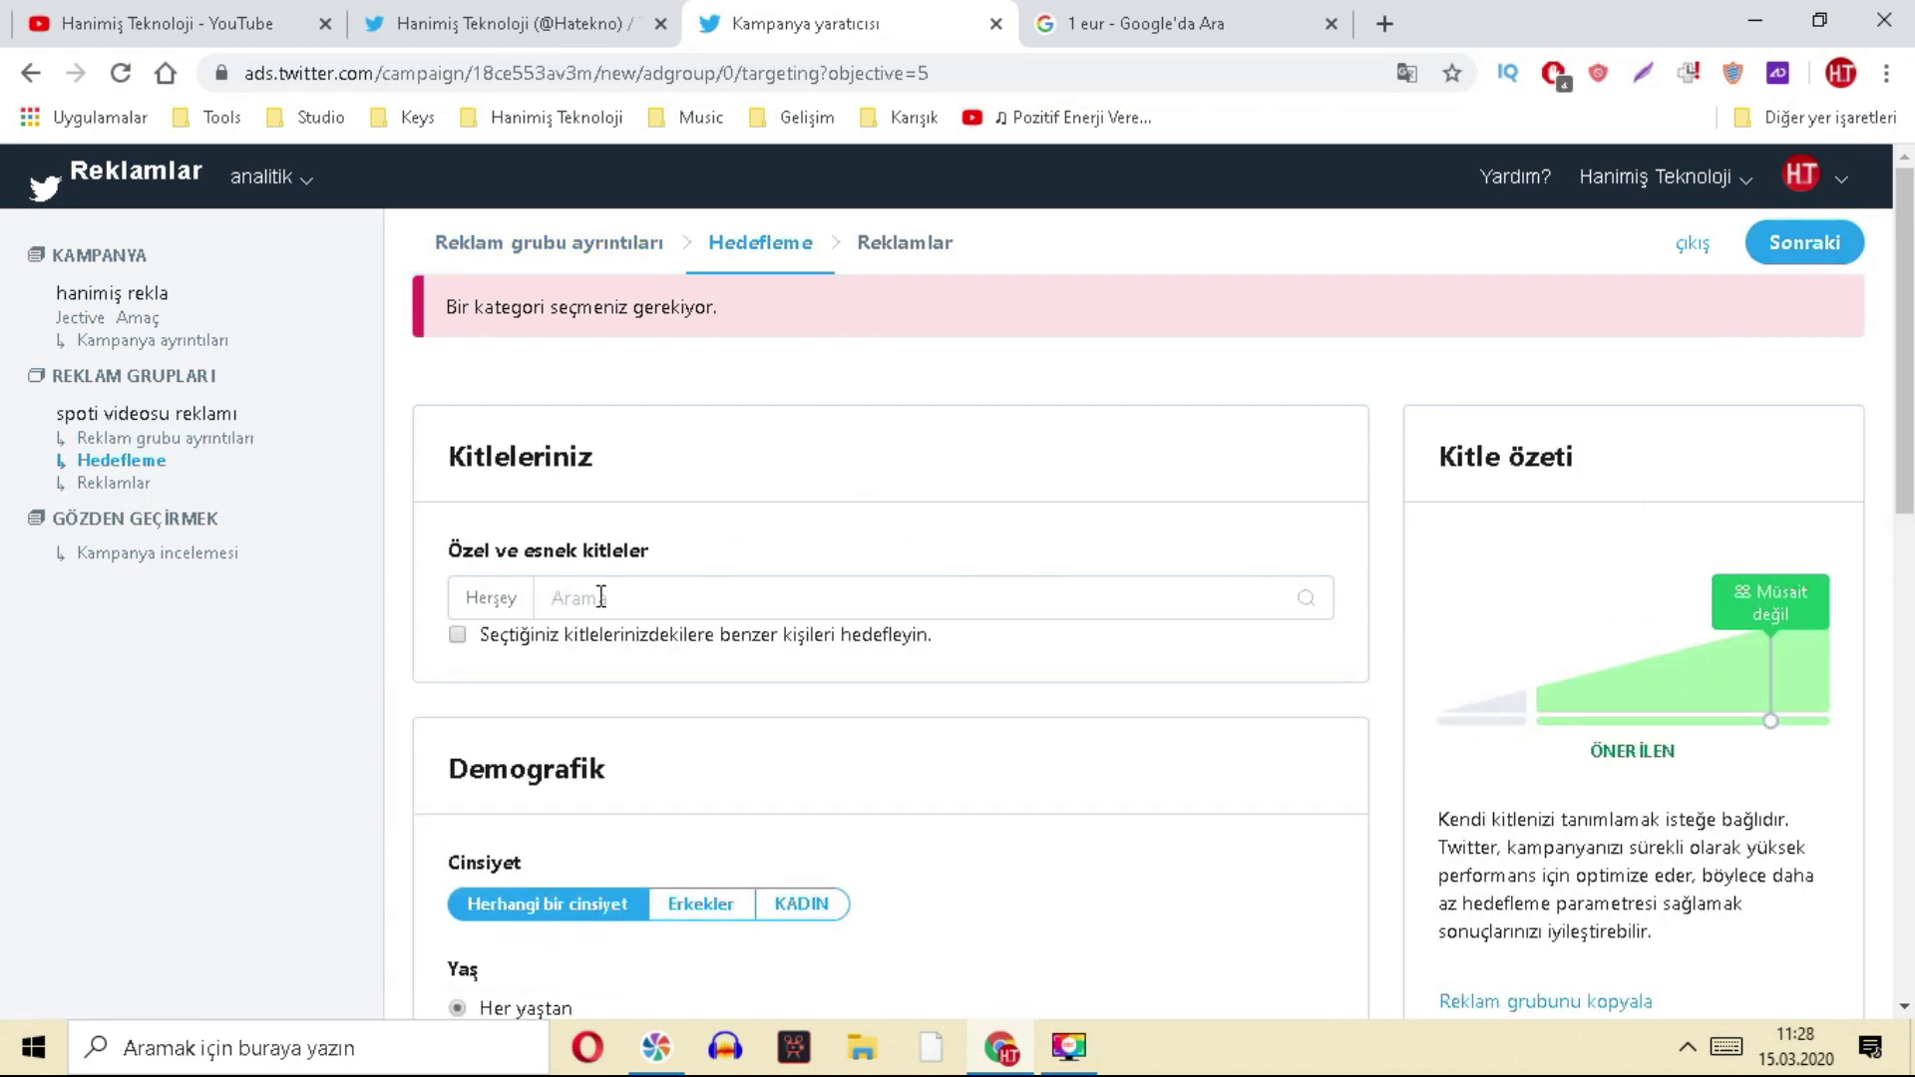
- Search the custom web audiences for "youtube", clear the search, and go back to all audience types
left_click(671, 604)
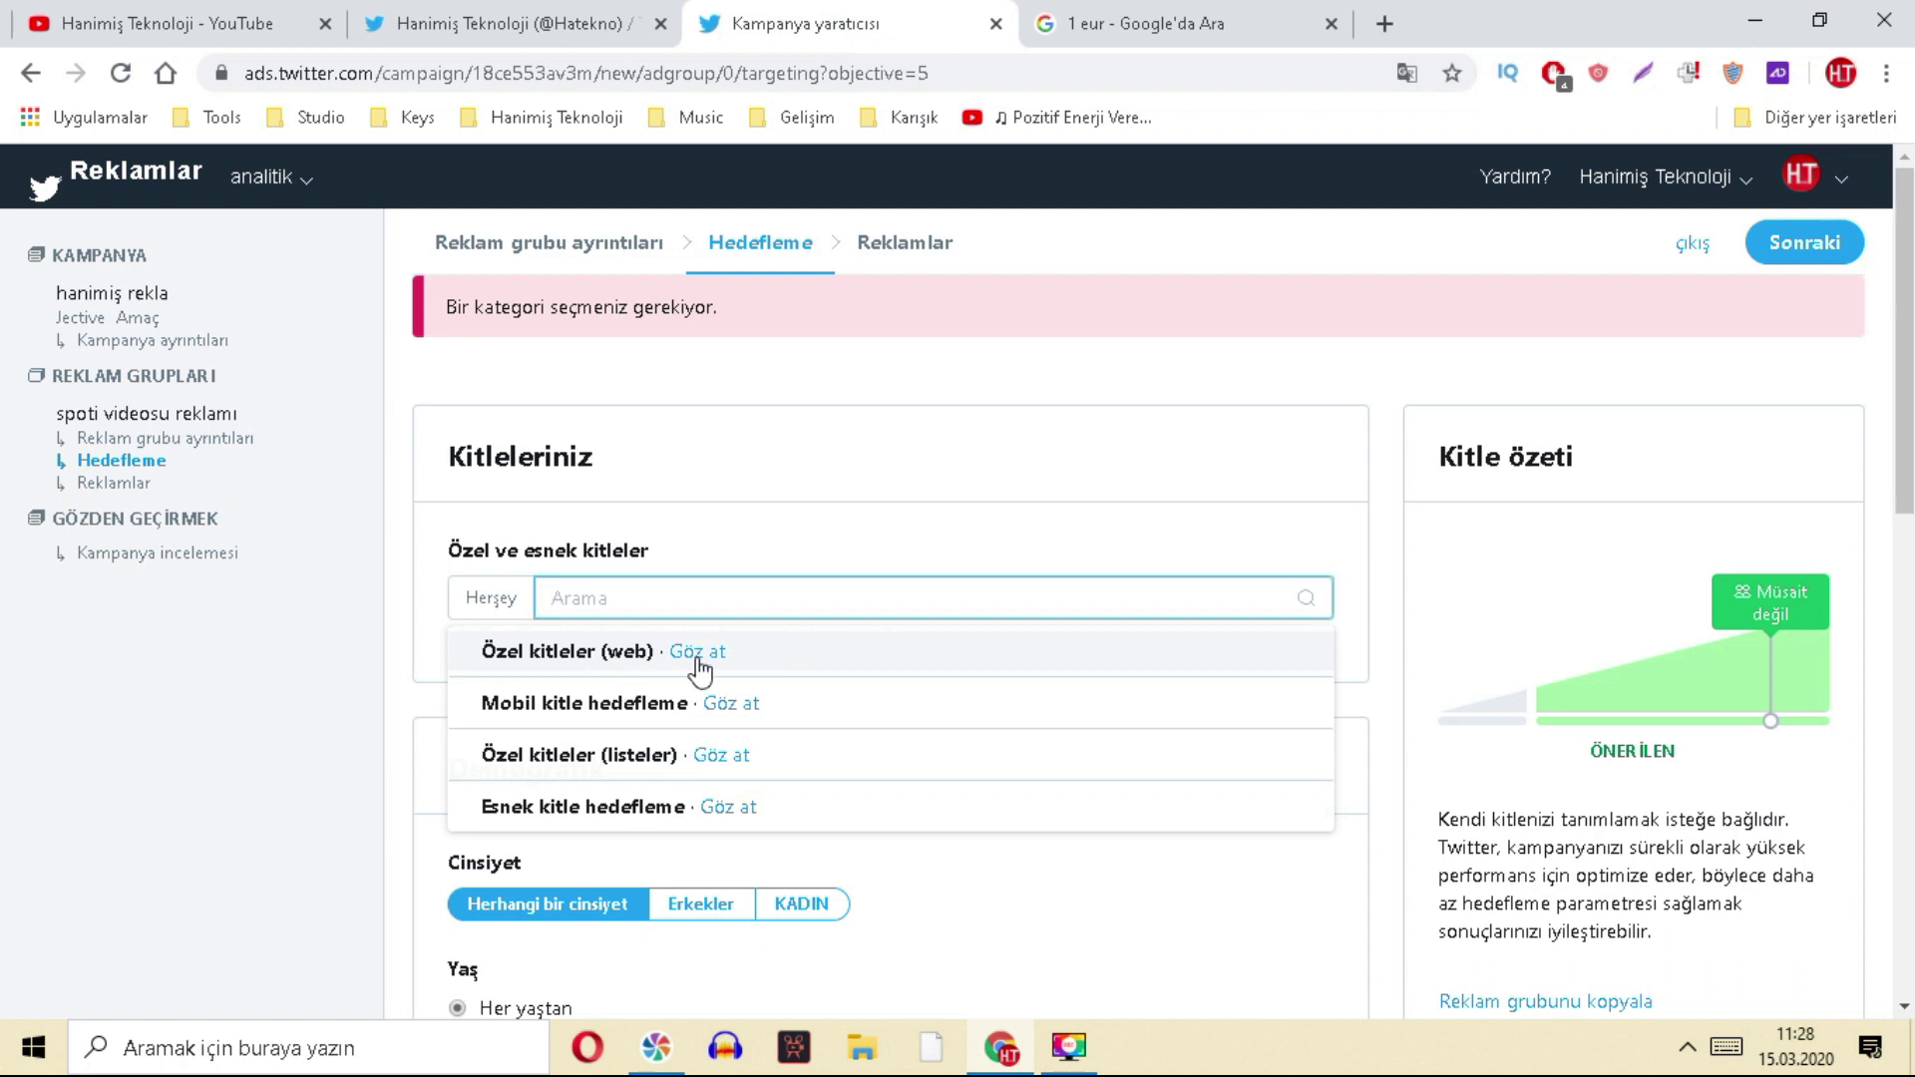
left_click(699, 668)
type("y")
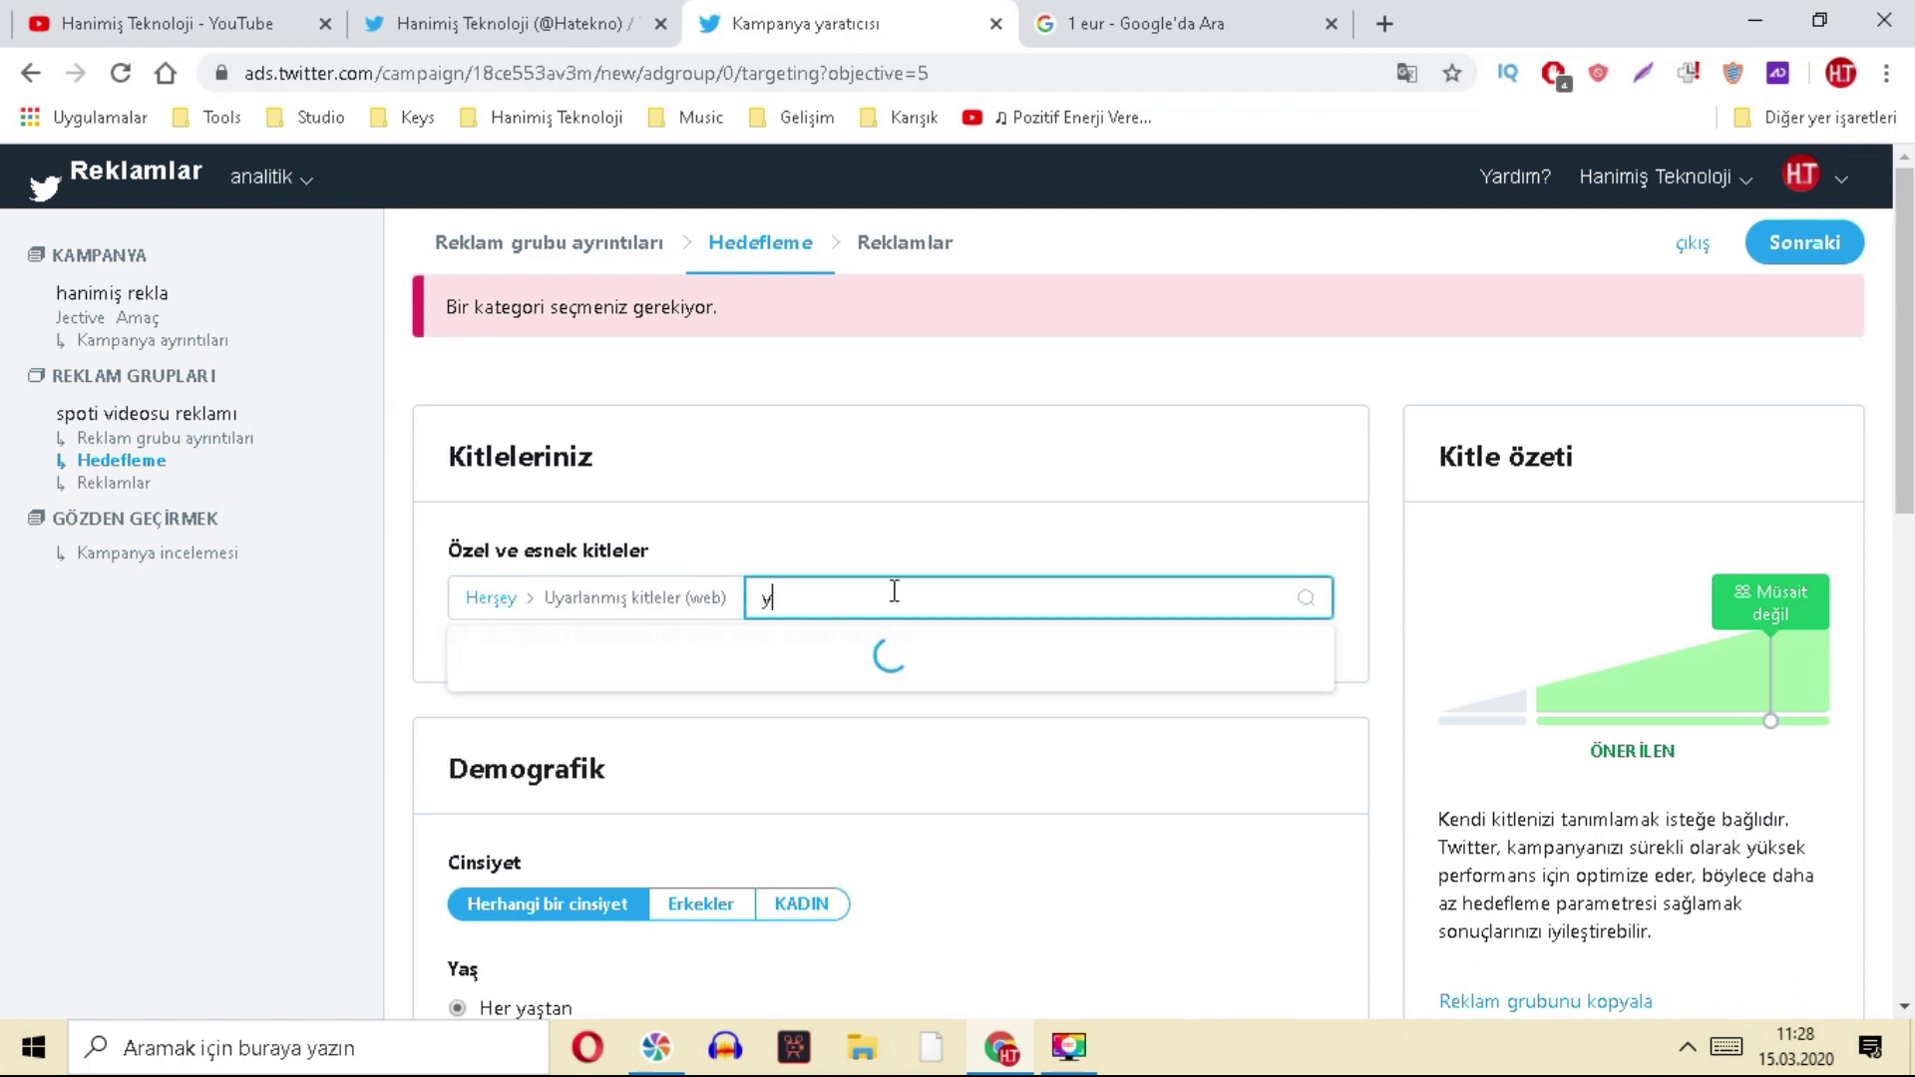
type("outube")
key("BackSpace")
key("BackSpace")
key("BackSpace")
key("BackSpace")
key("BackSpace")
key("BackSpace")
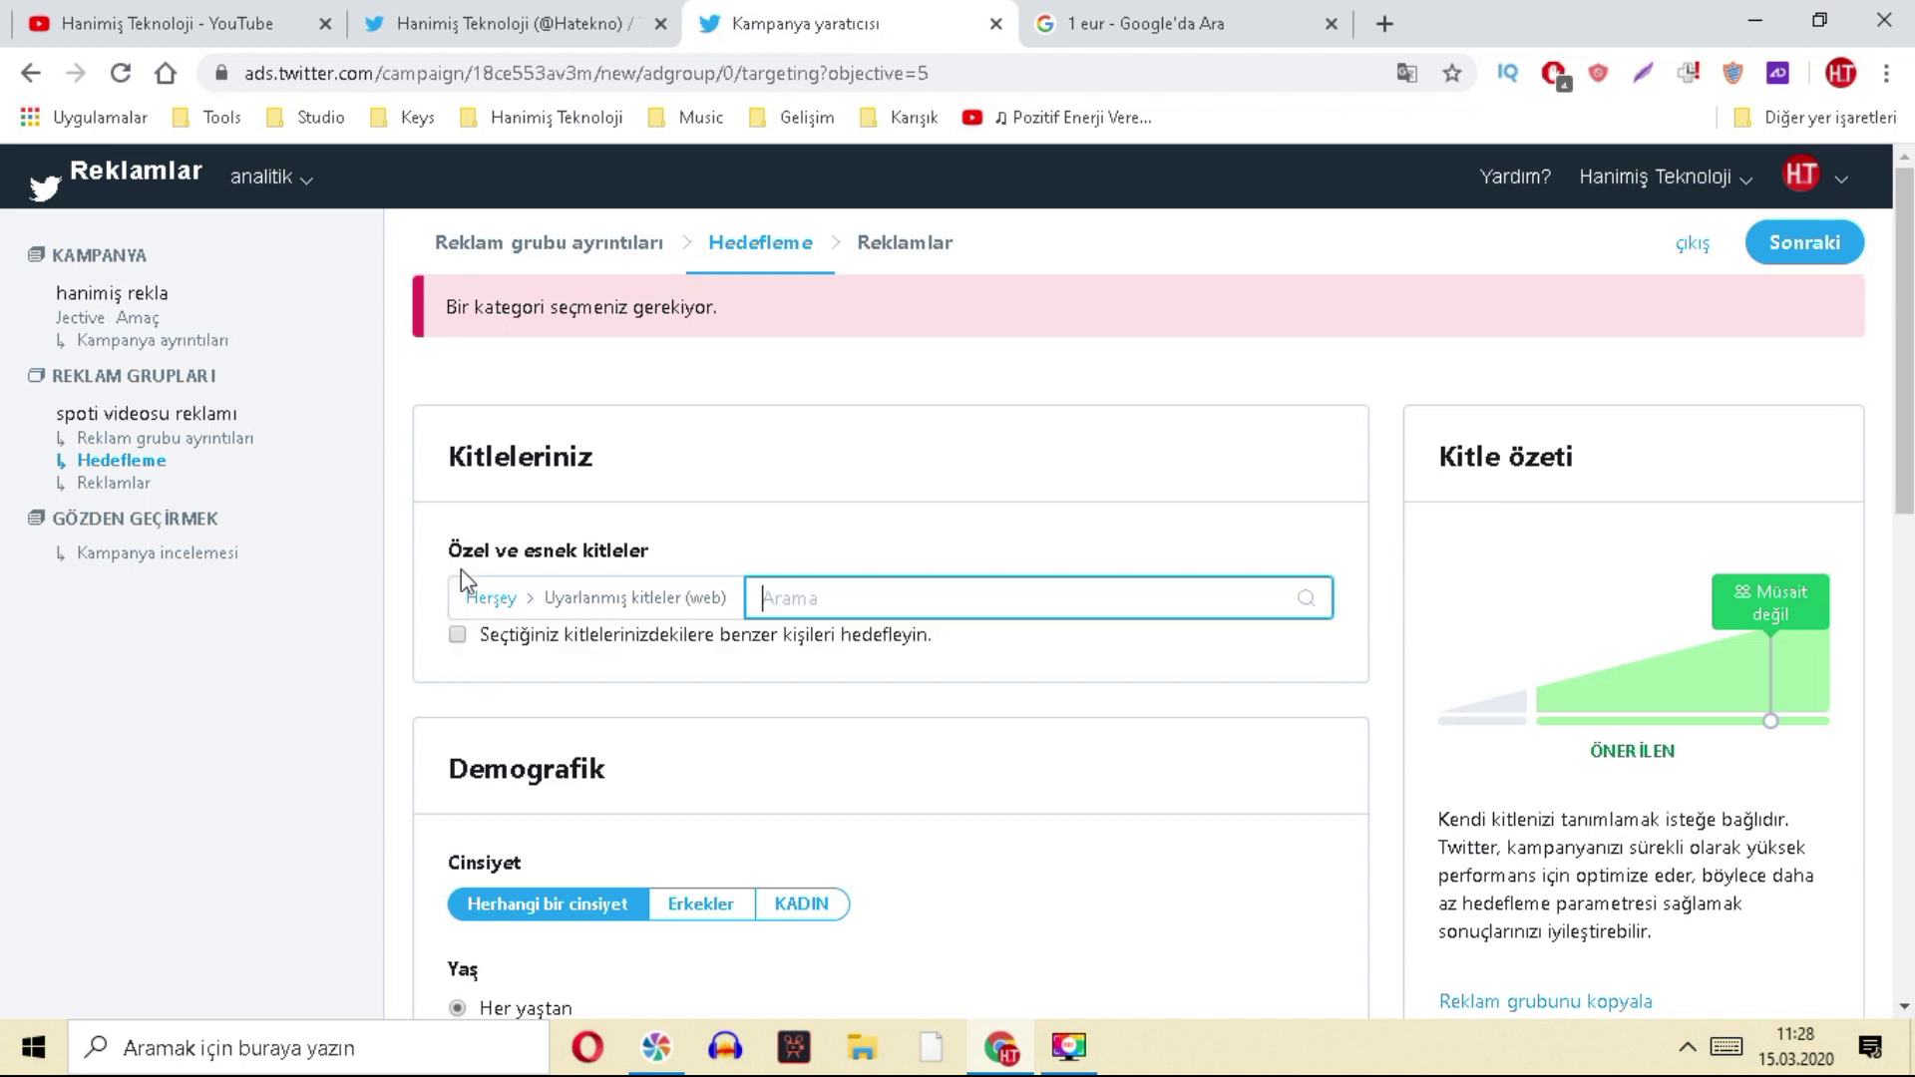
left_click(491, 597)
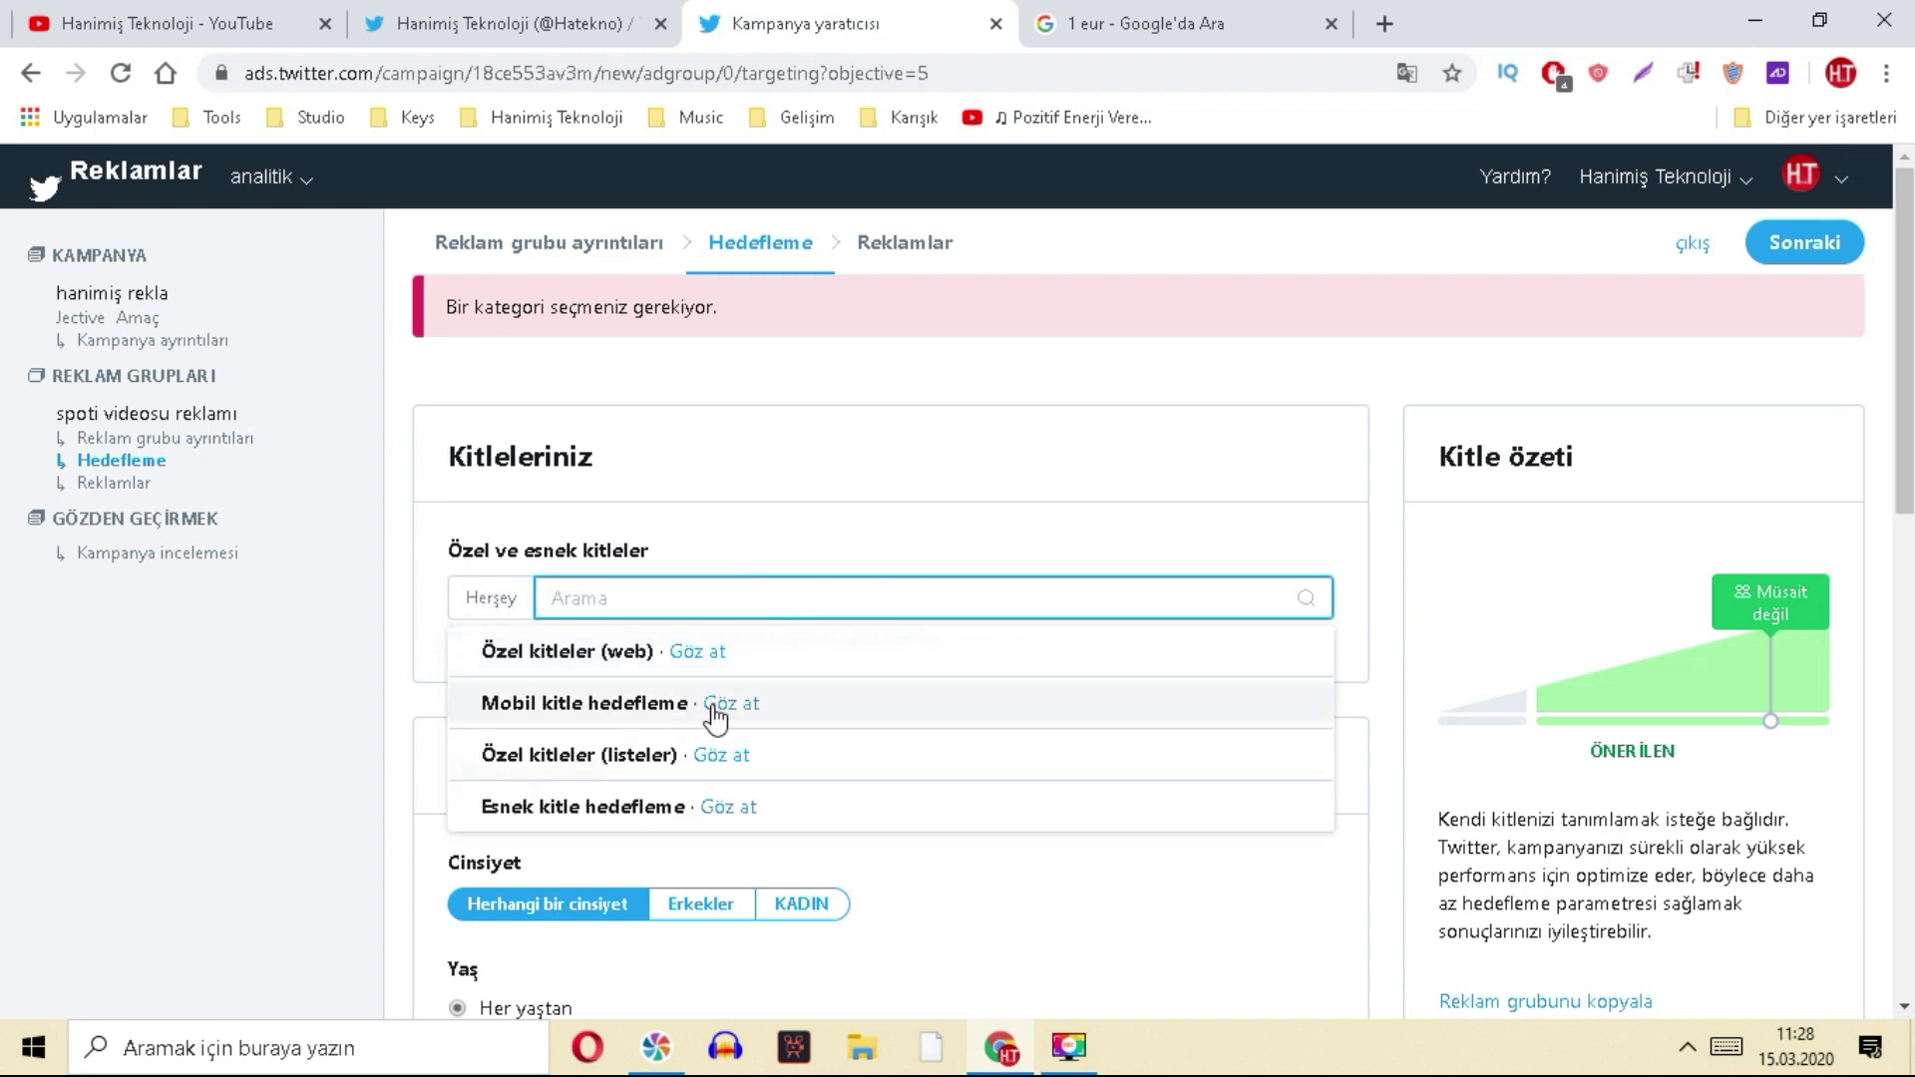
- Try the Erkekler gender option in the demographics and return it to "Herhangi bir cinsiyet"
scroll(1099, 799, "down", 4)
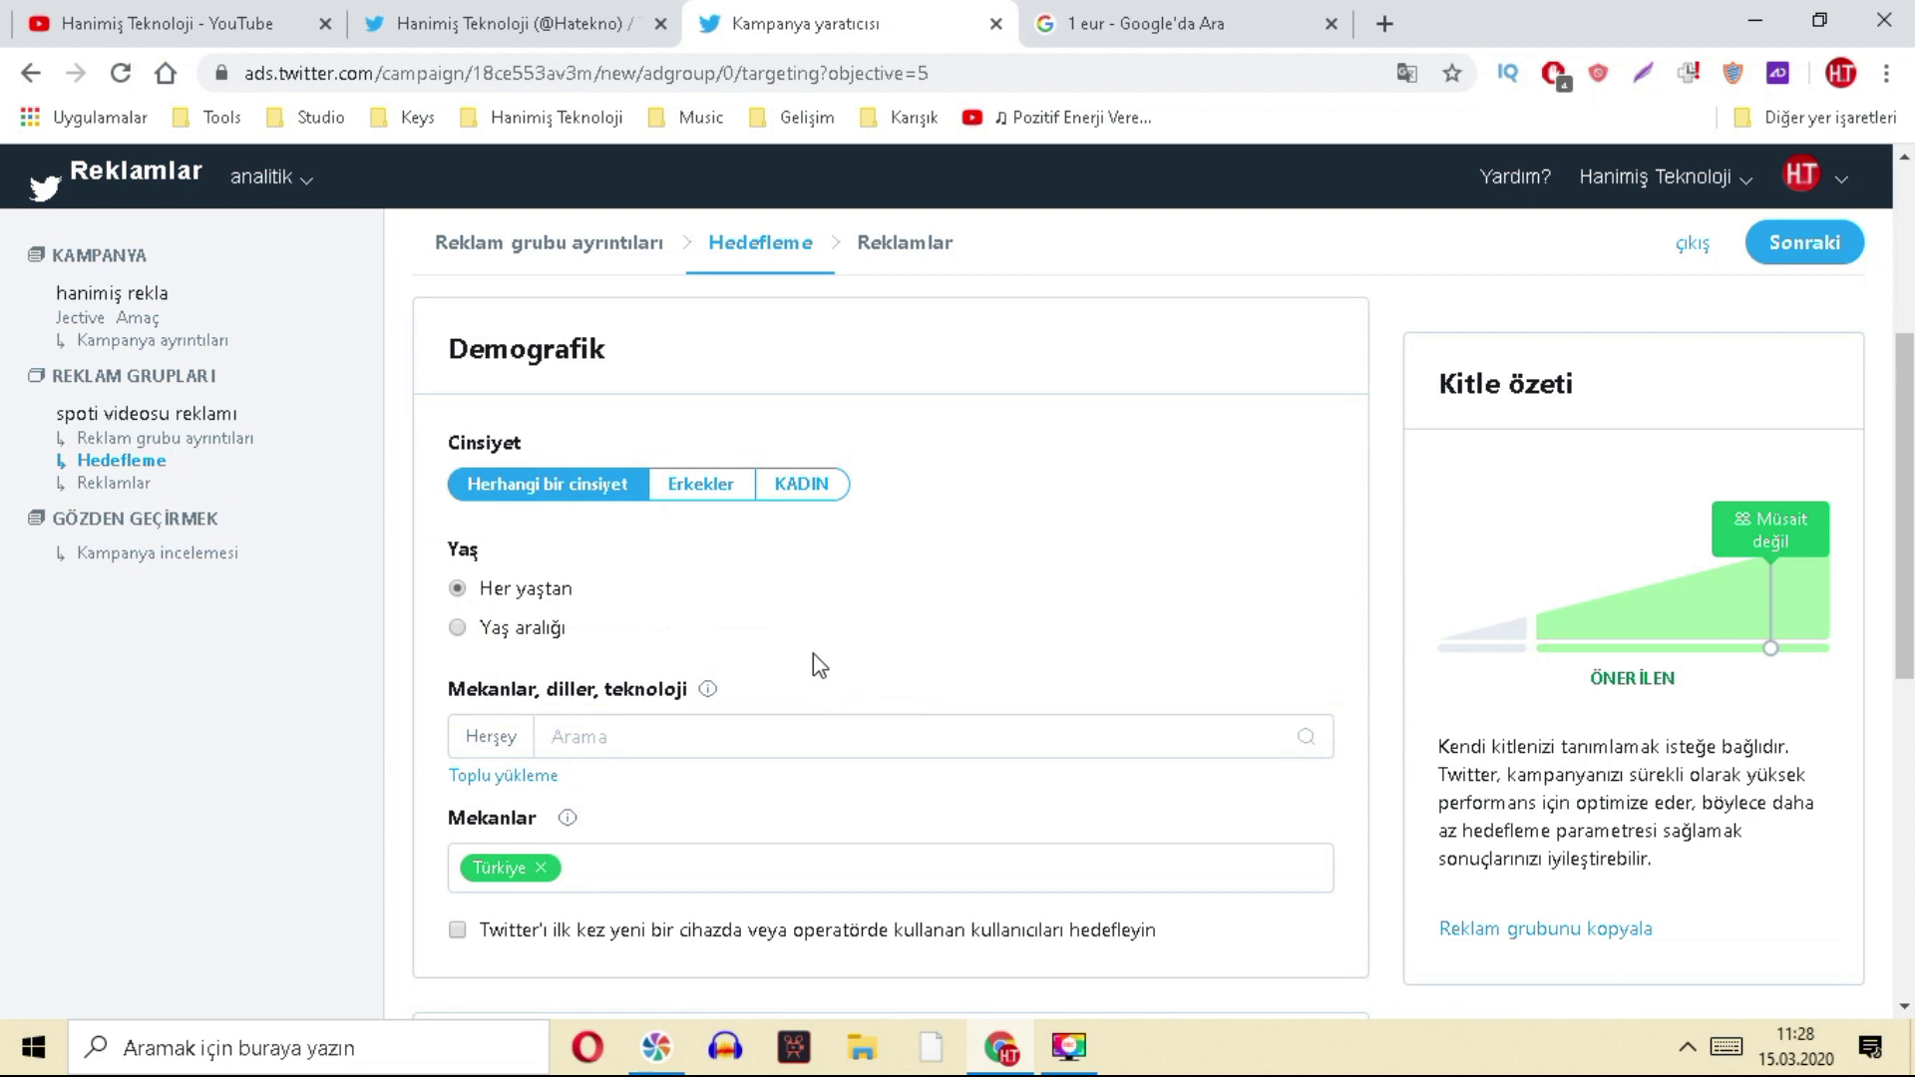
left_click(679, 494)
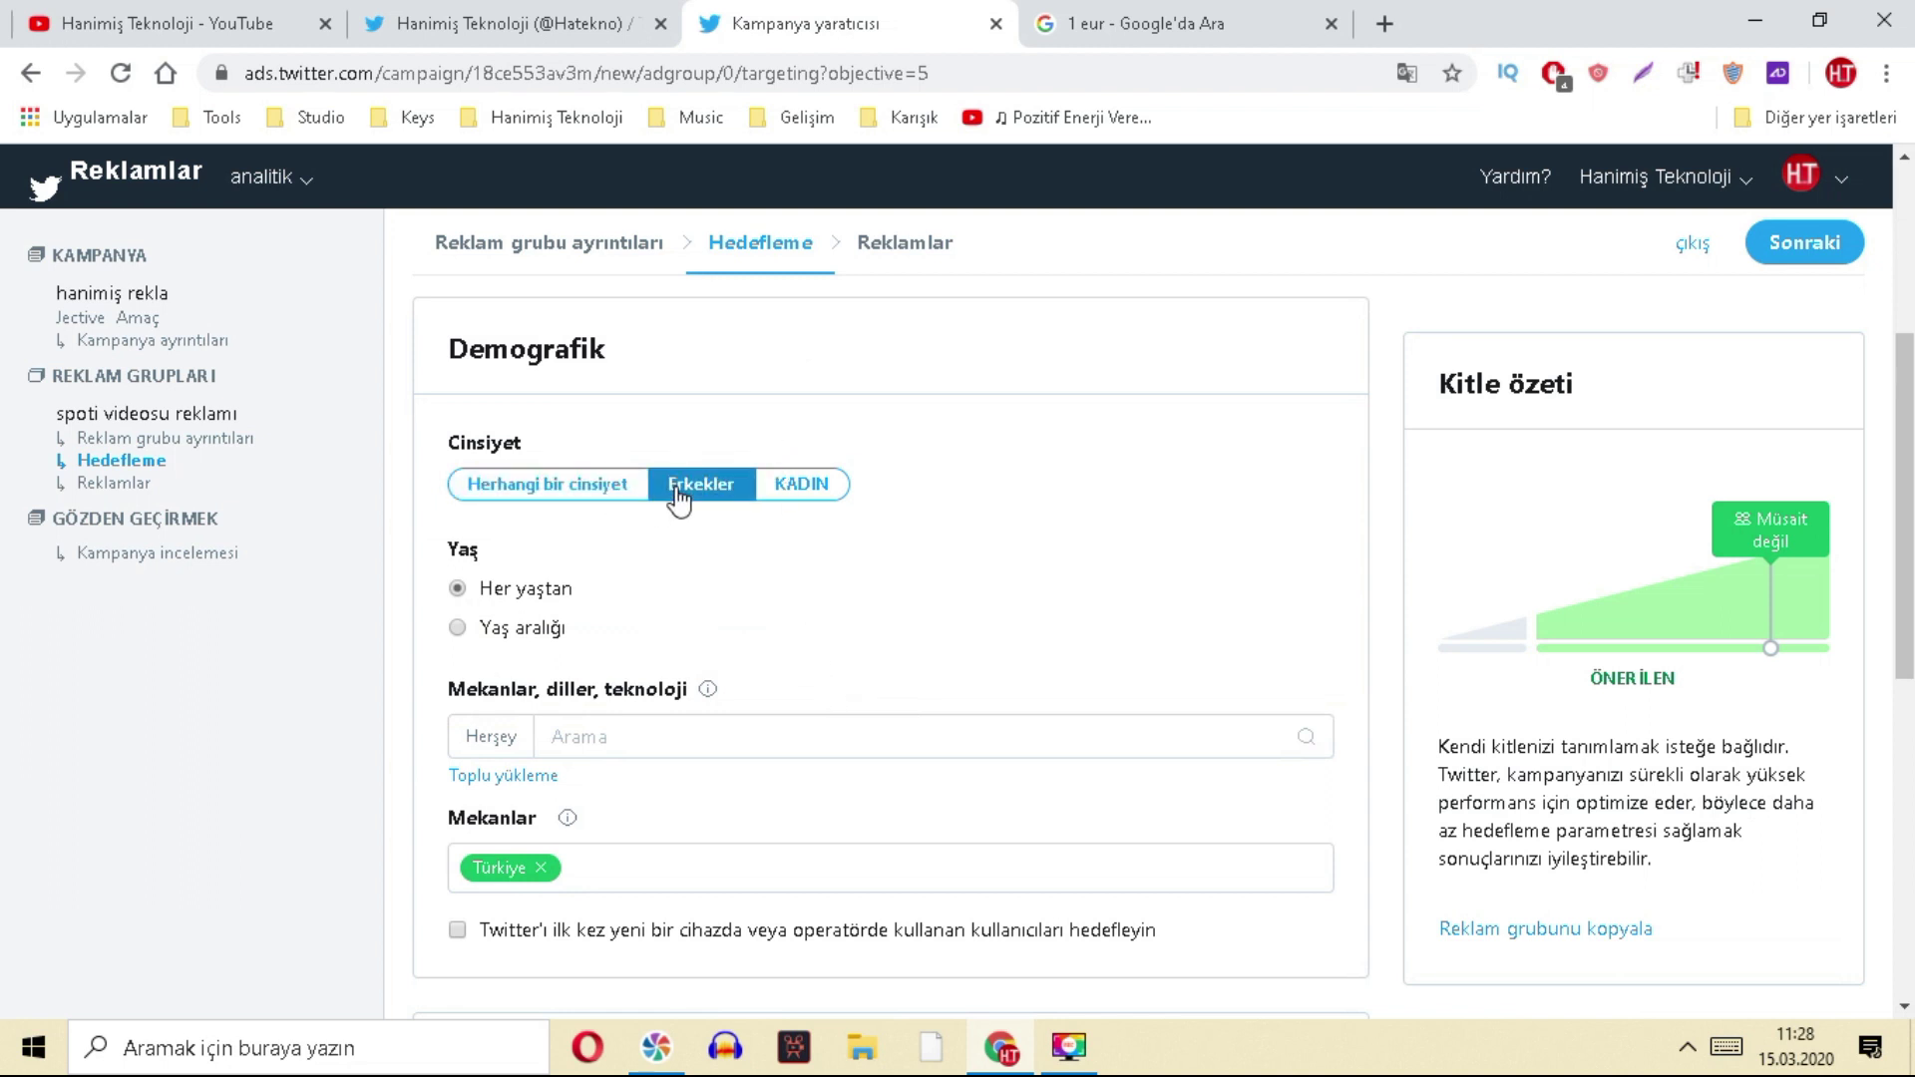
left_click(793, 487)
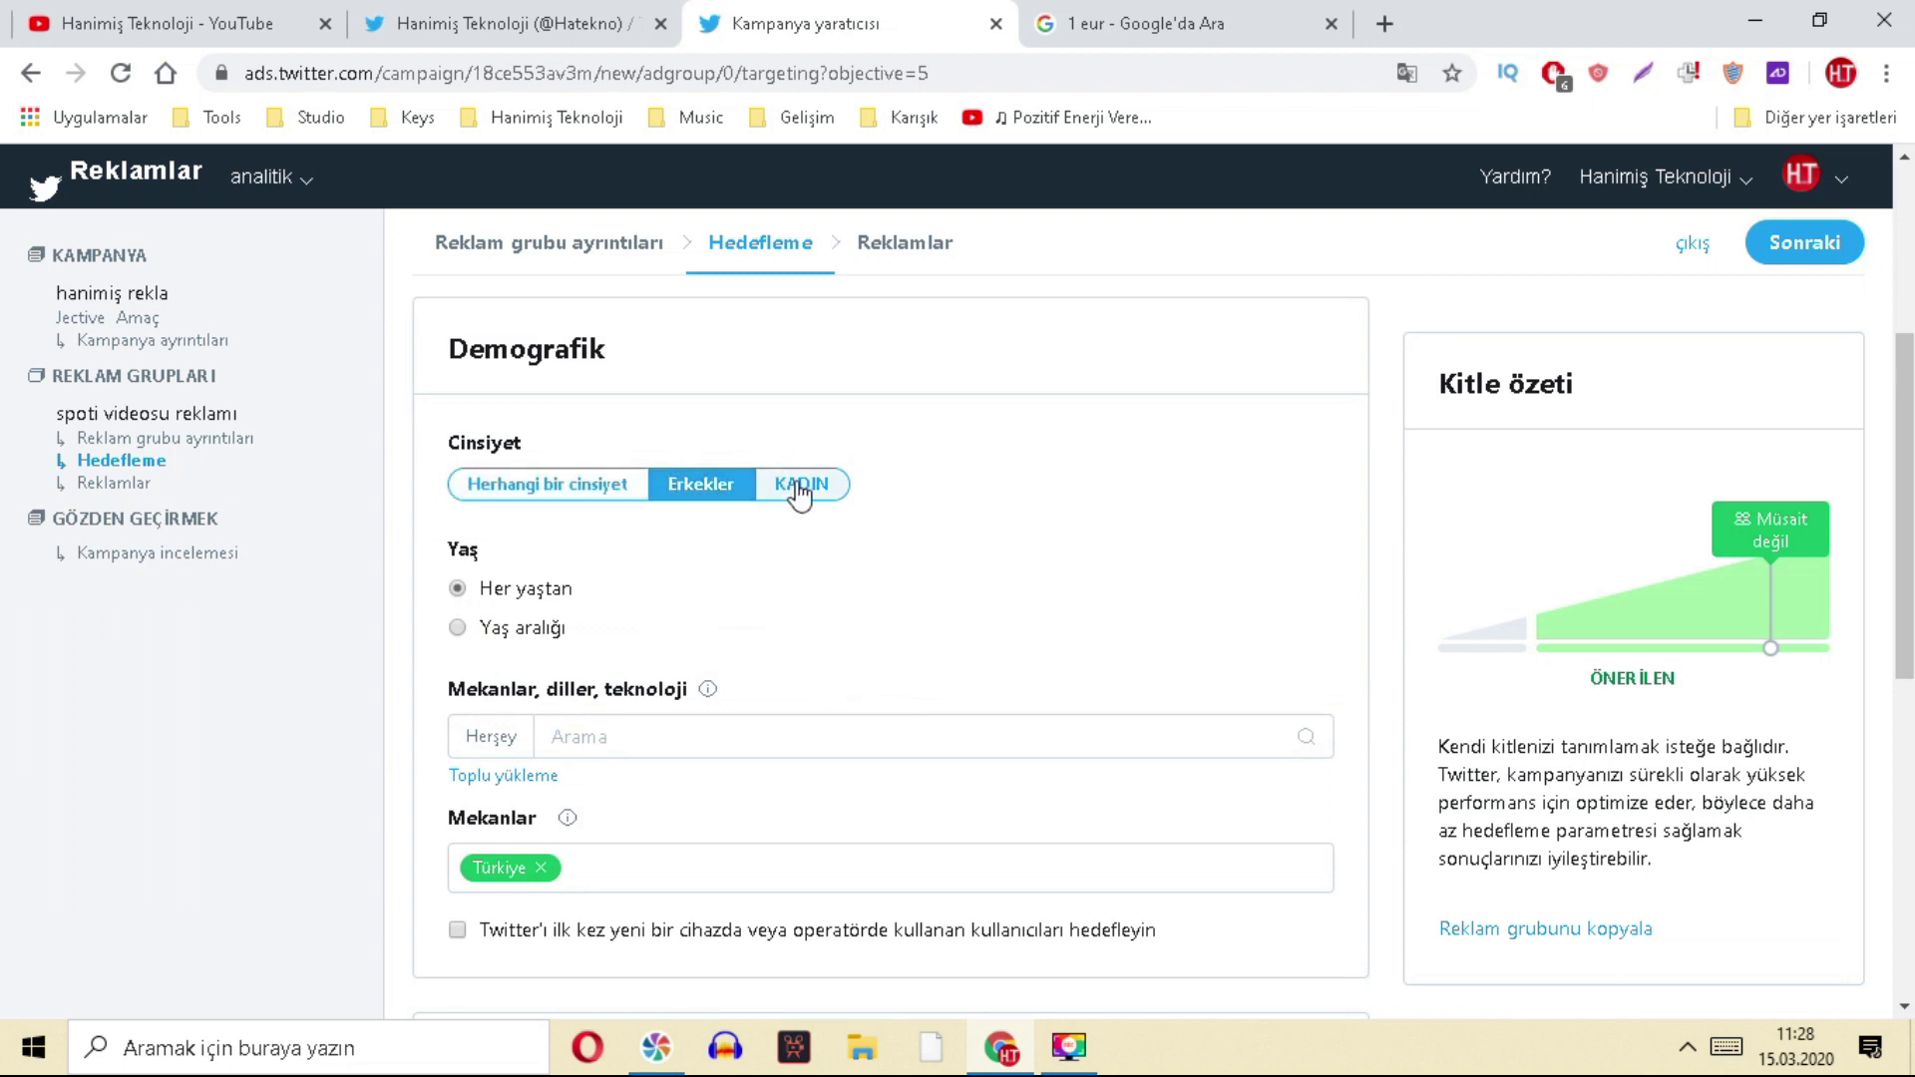
left_click(564, 485)
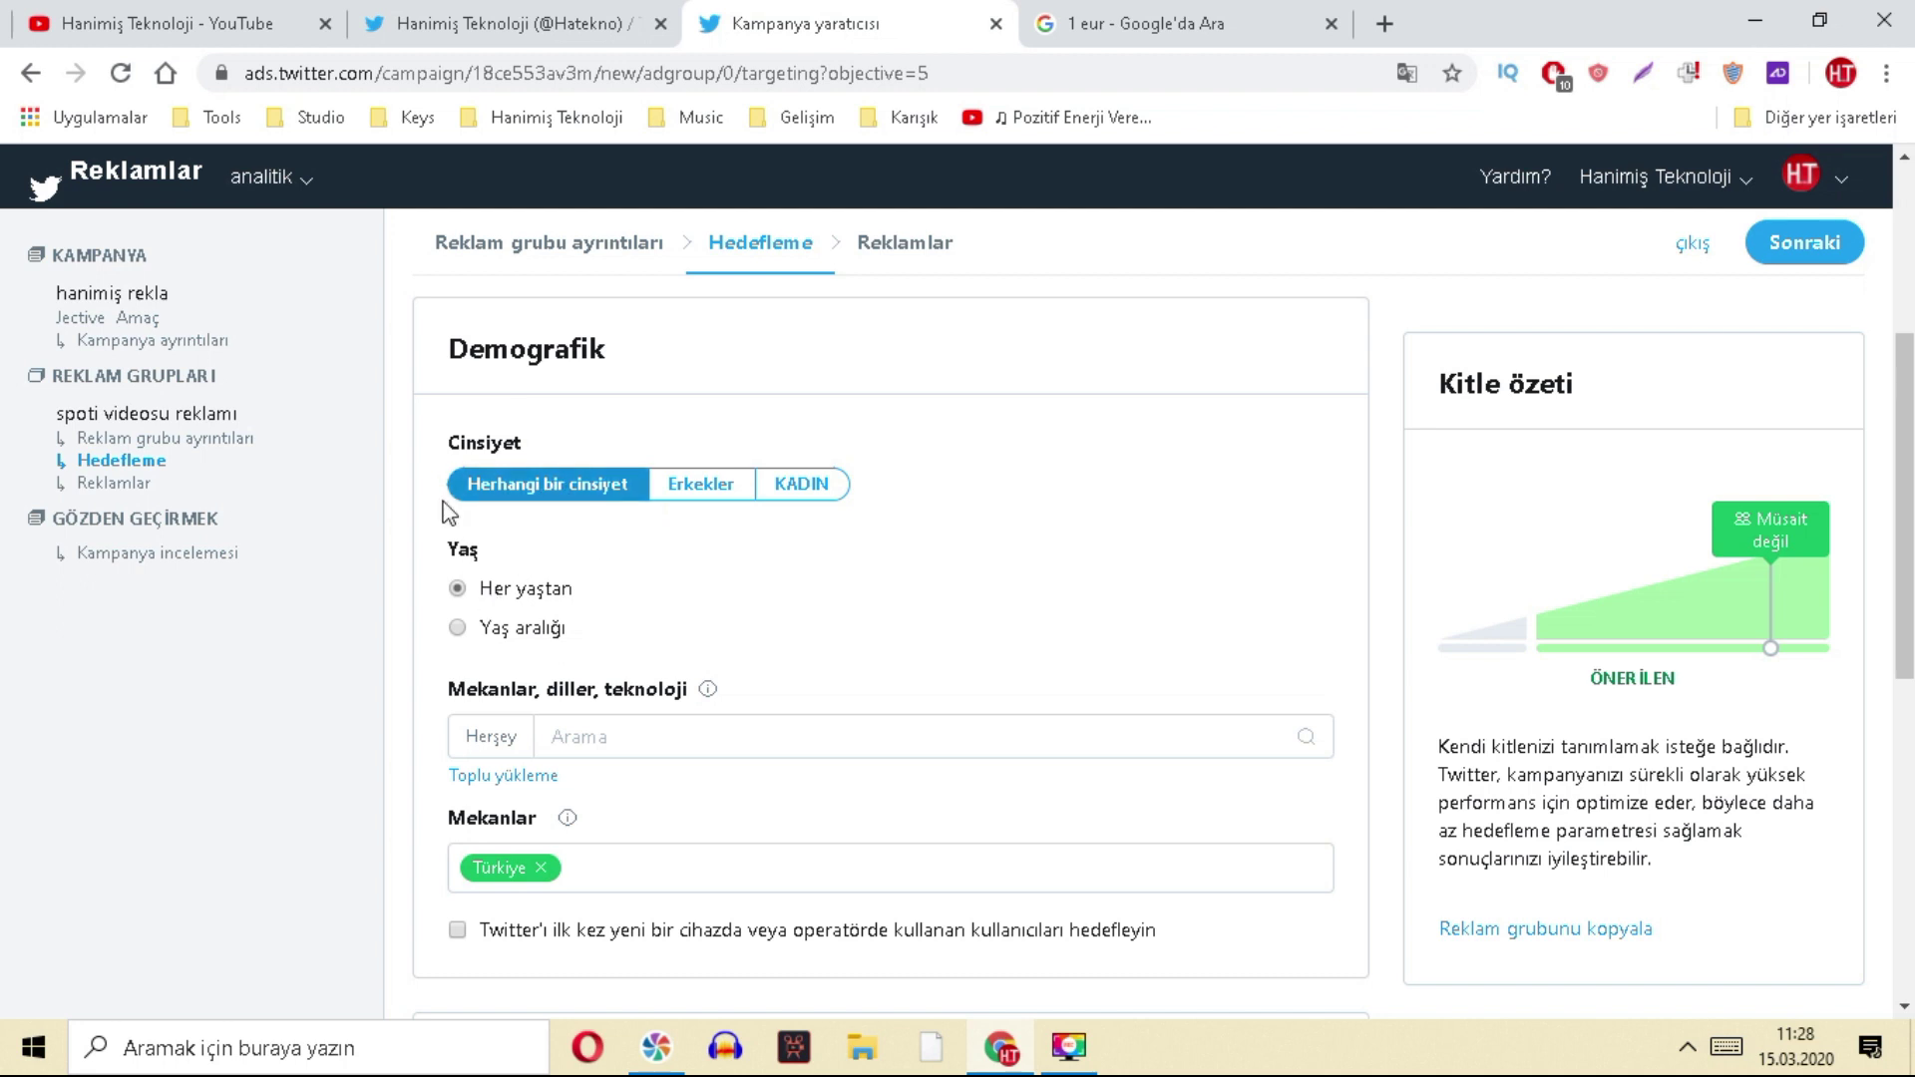
- Switch the age targeting to an age range and choose 18 - 34
left_click(521, 636)
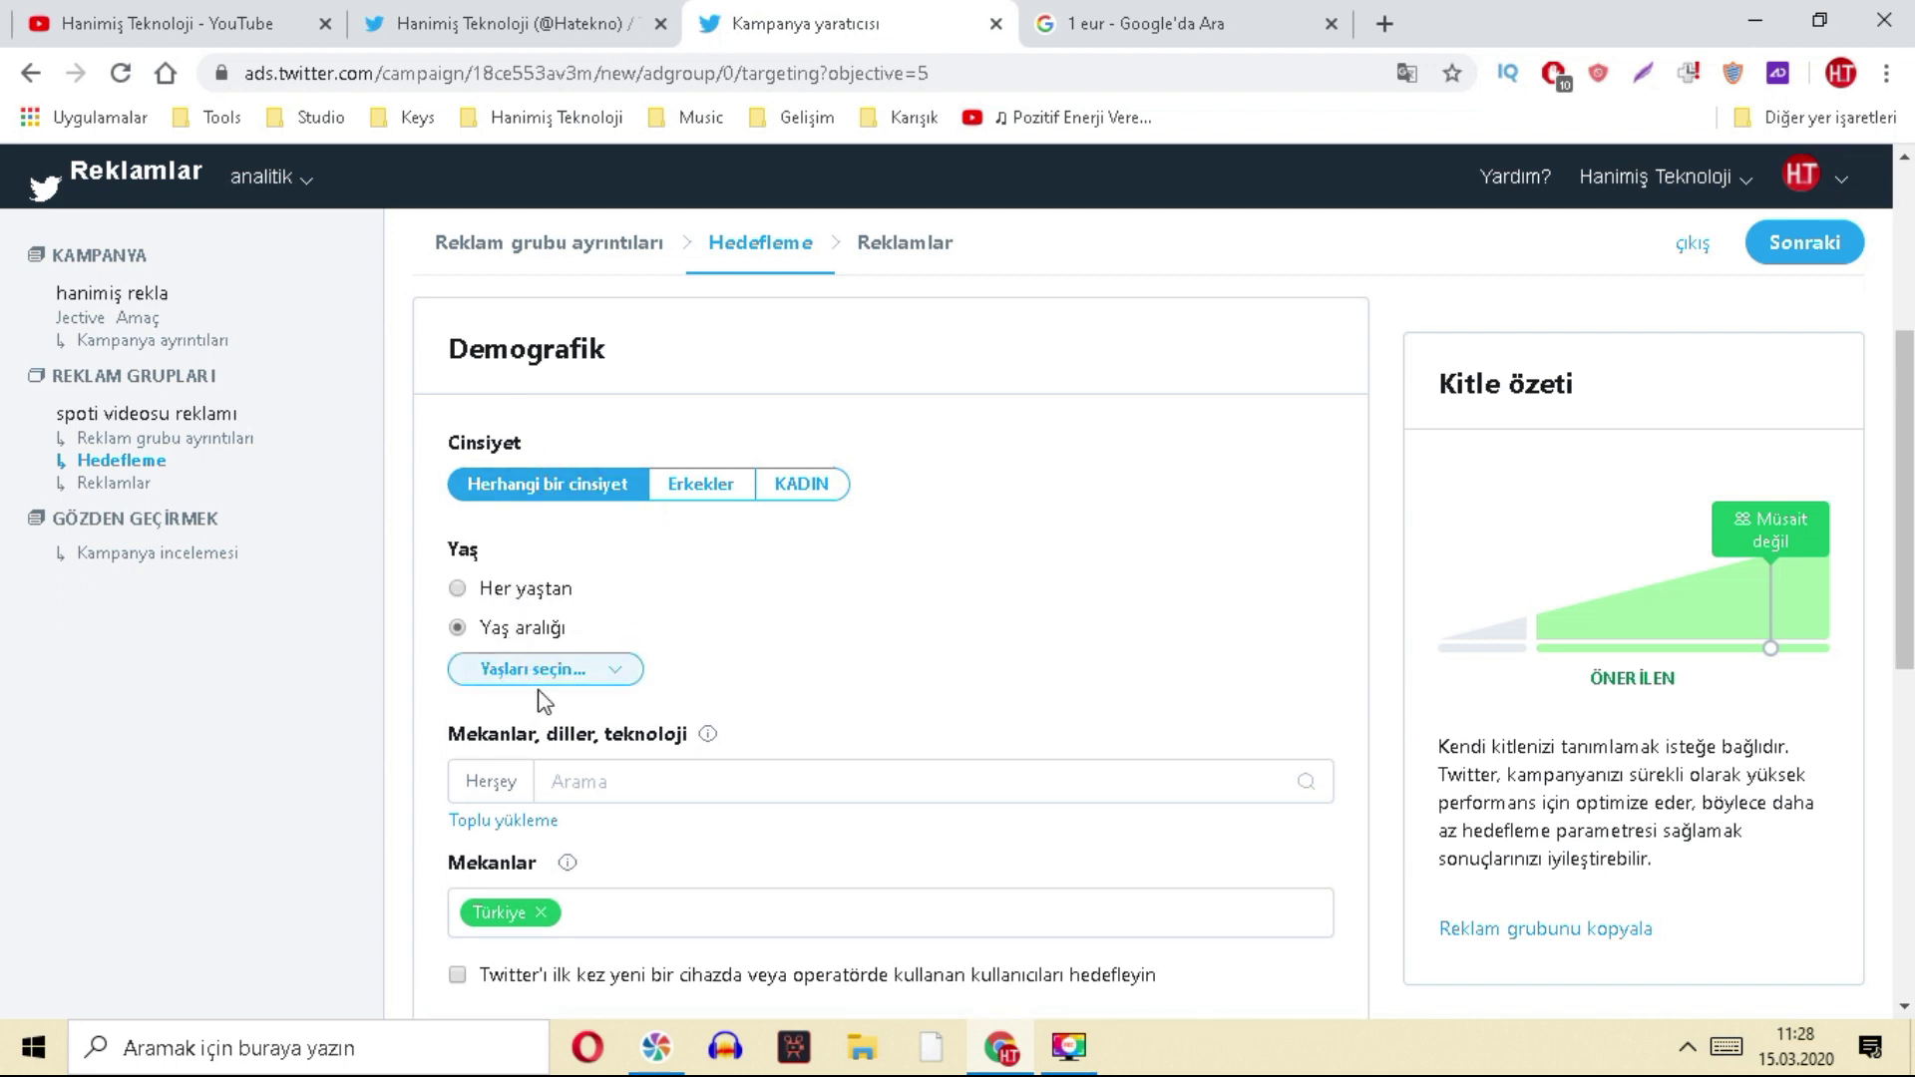
left_click(533, 680)
scroll(623, 399, "down", 5)
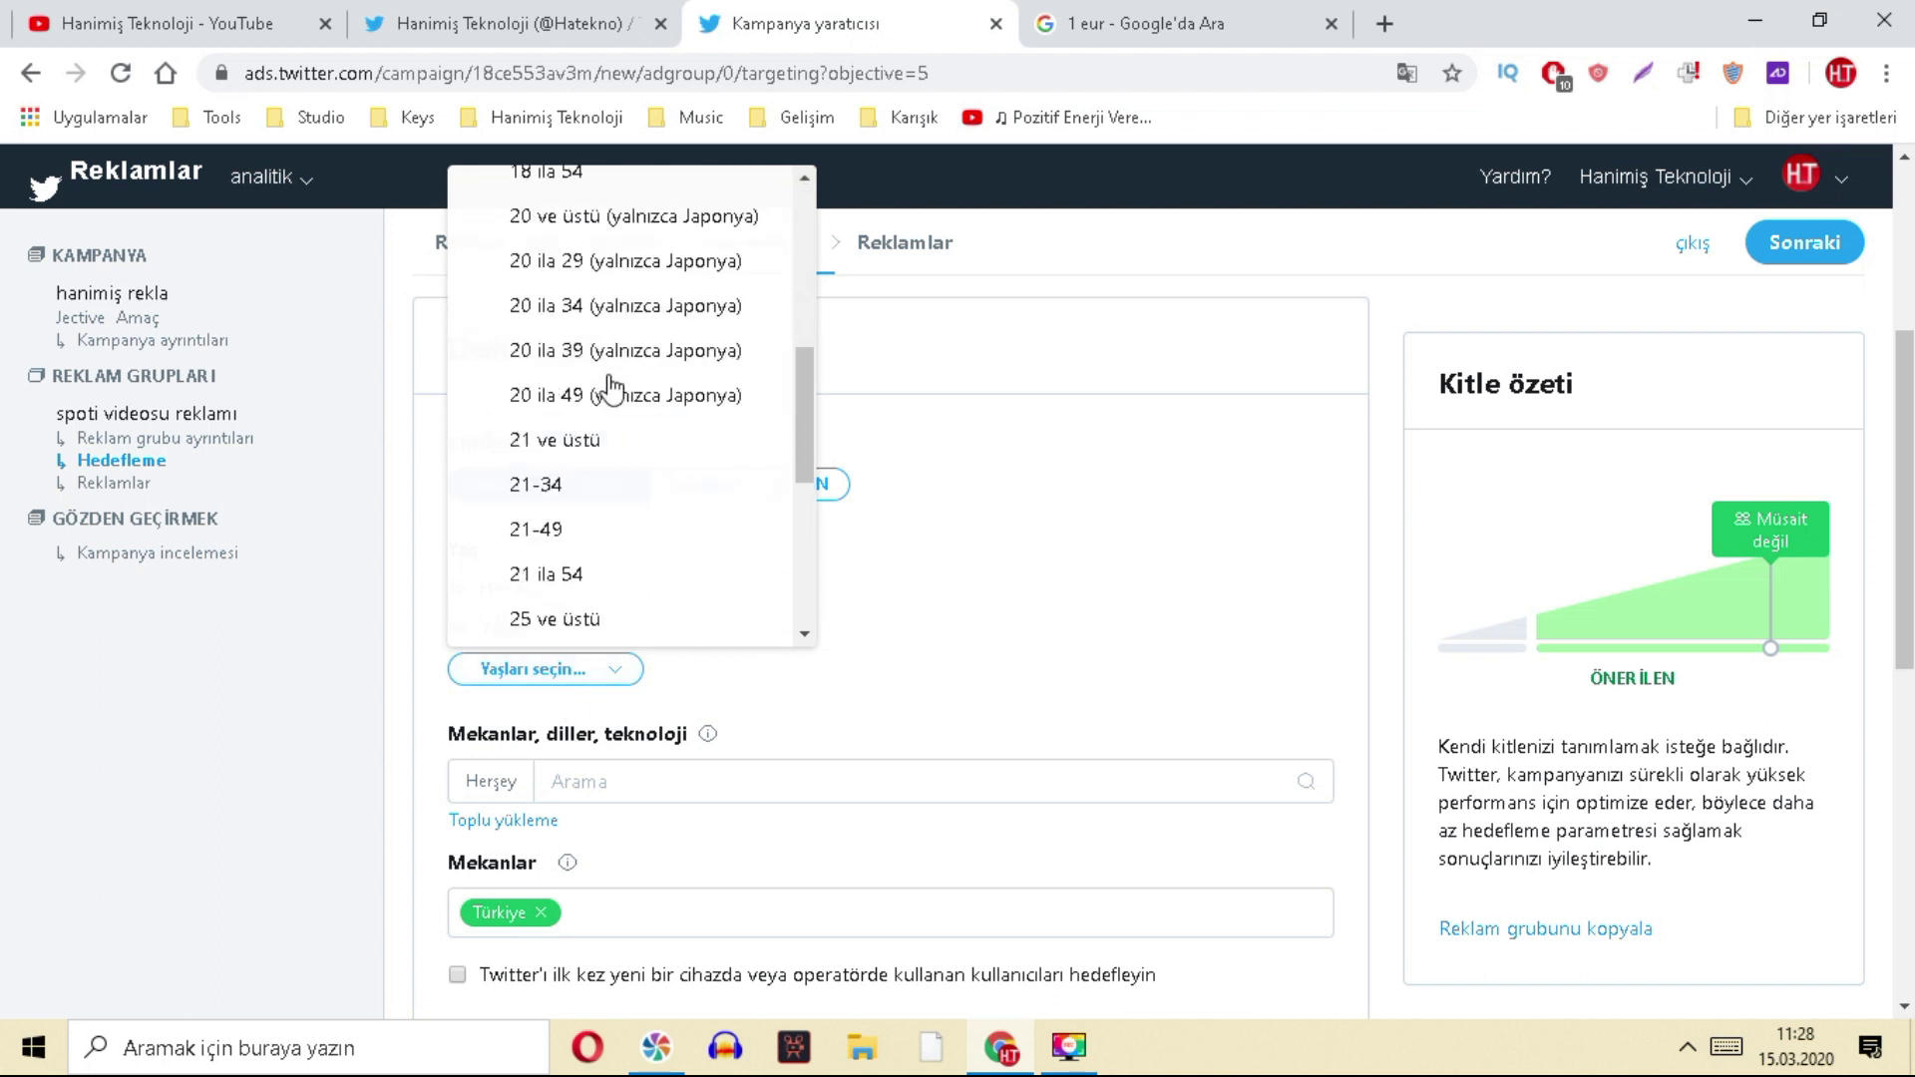
scroll(611, 372, "up", 5)
scroll(599, 544, "down", 2)
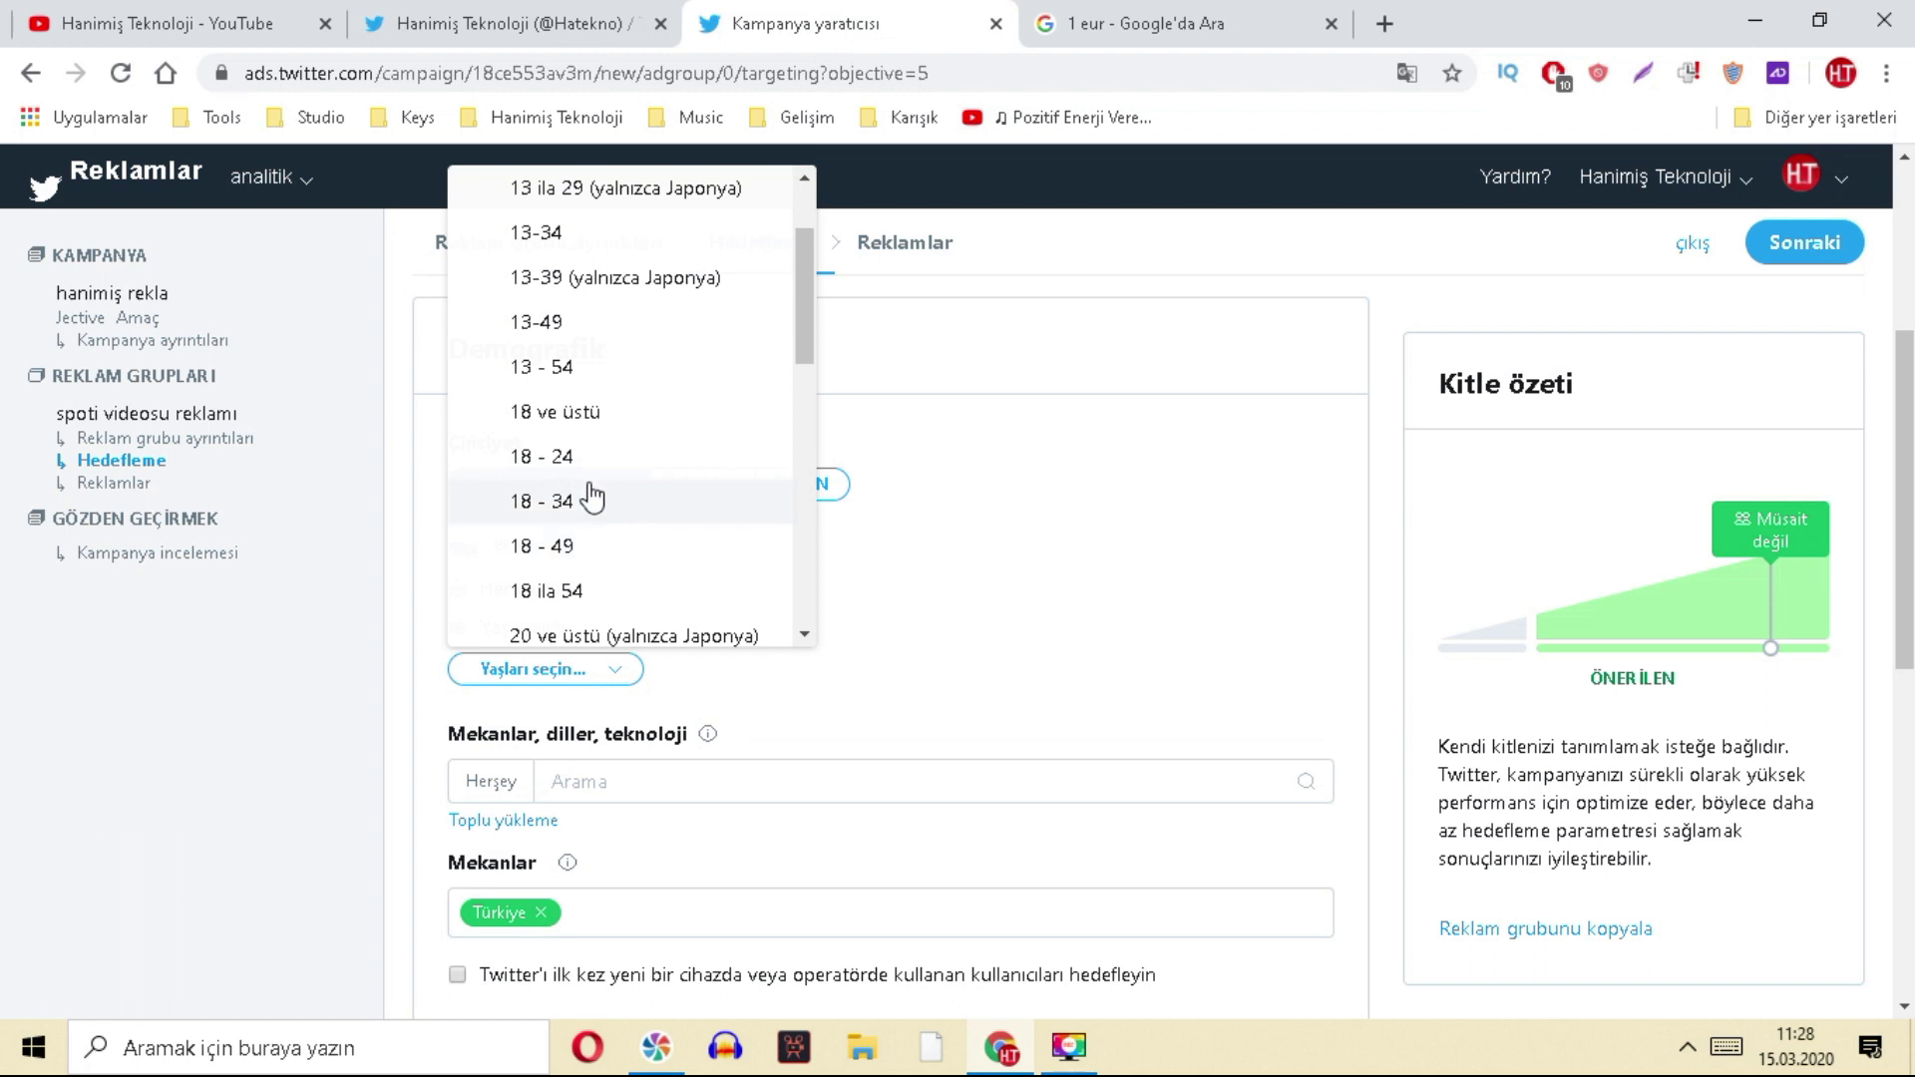
left_click(573, 509)
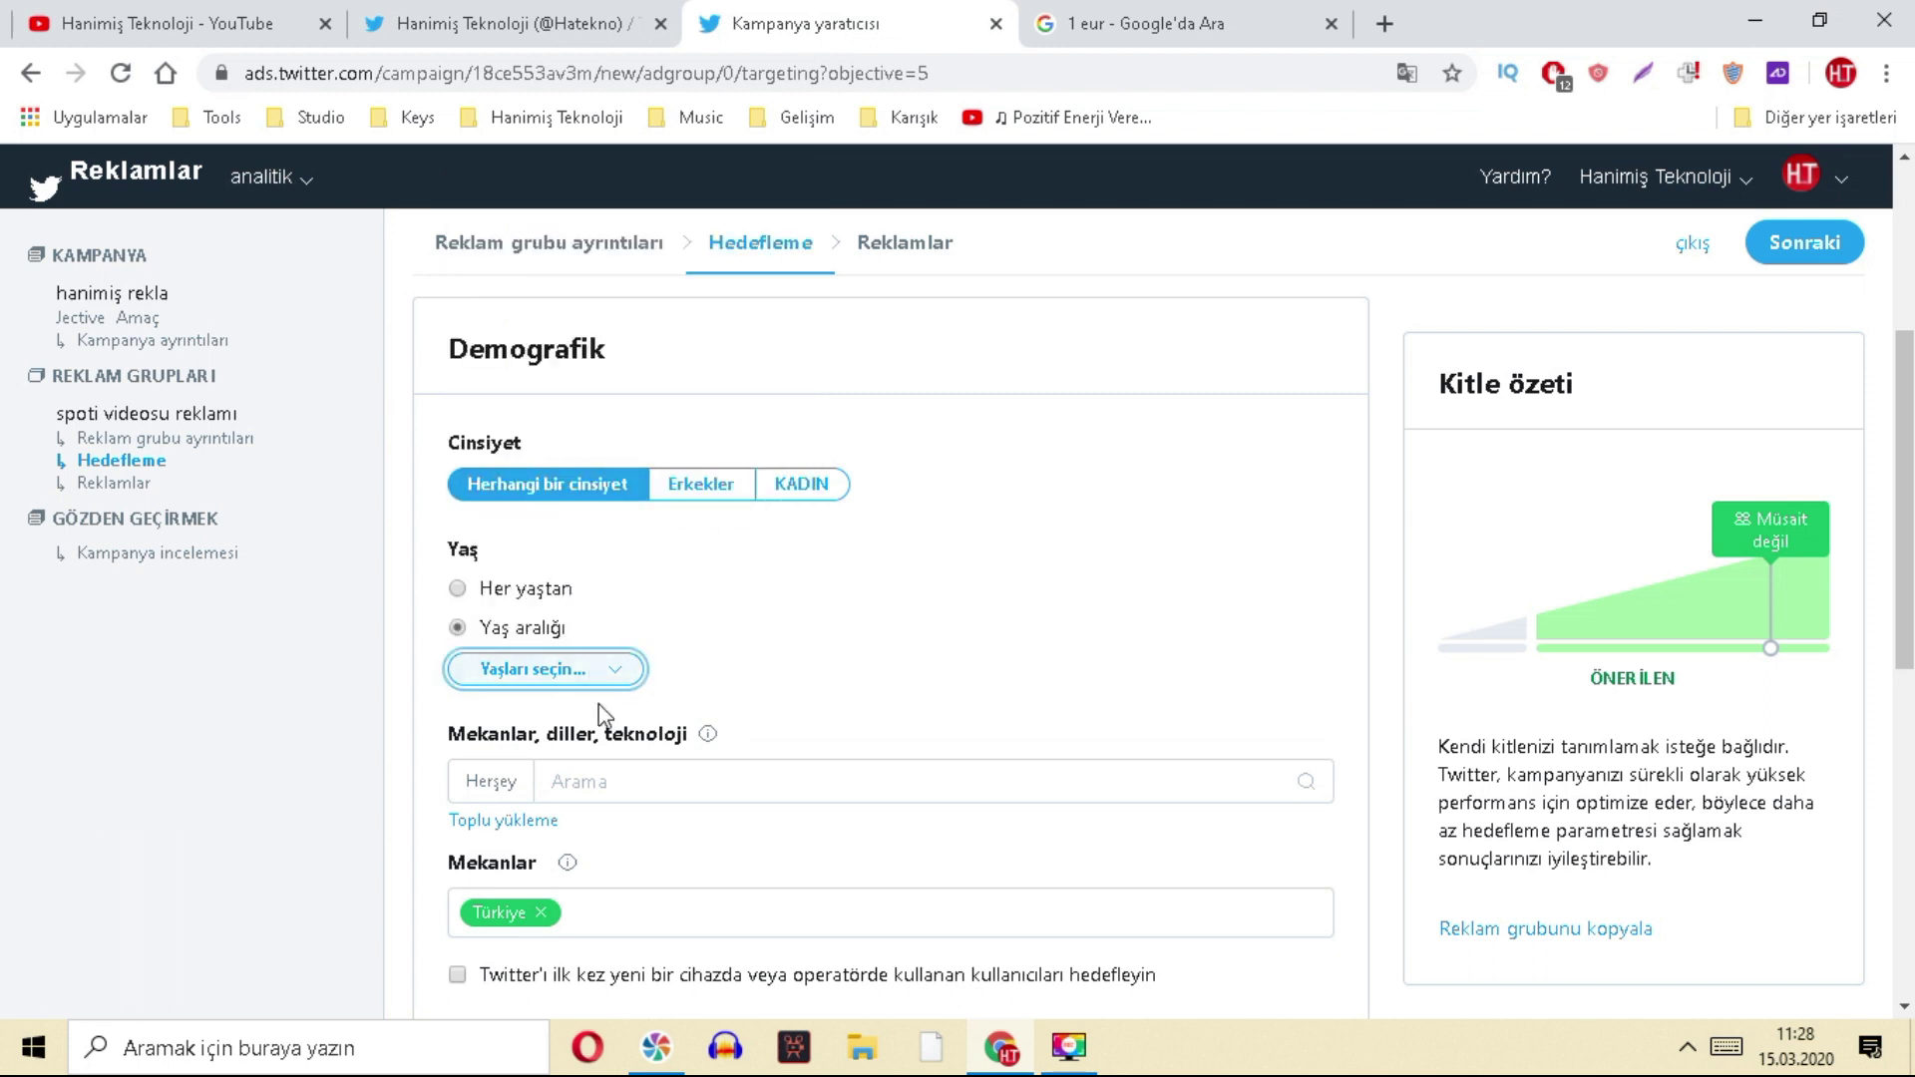
- Search the locations, languages and technology targeting for "teknoloji" and clear the search
left_click(639, 781)
left_click(171, 655)
scroll(634, 758, "down", 4)
scroll(697, 415, "up", 1)
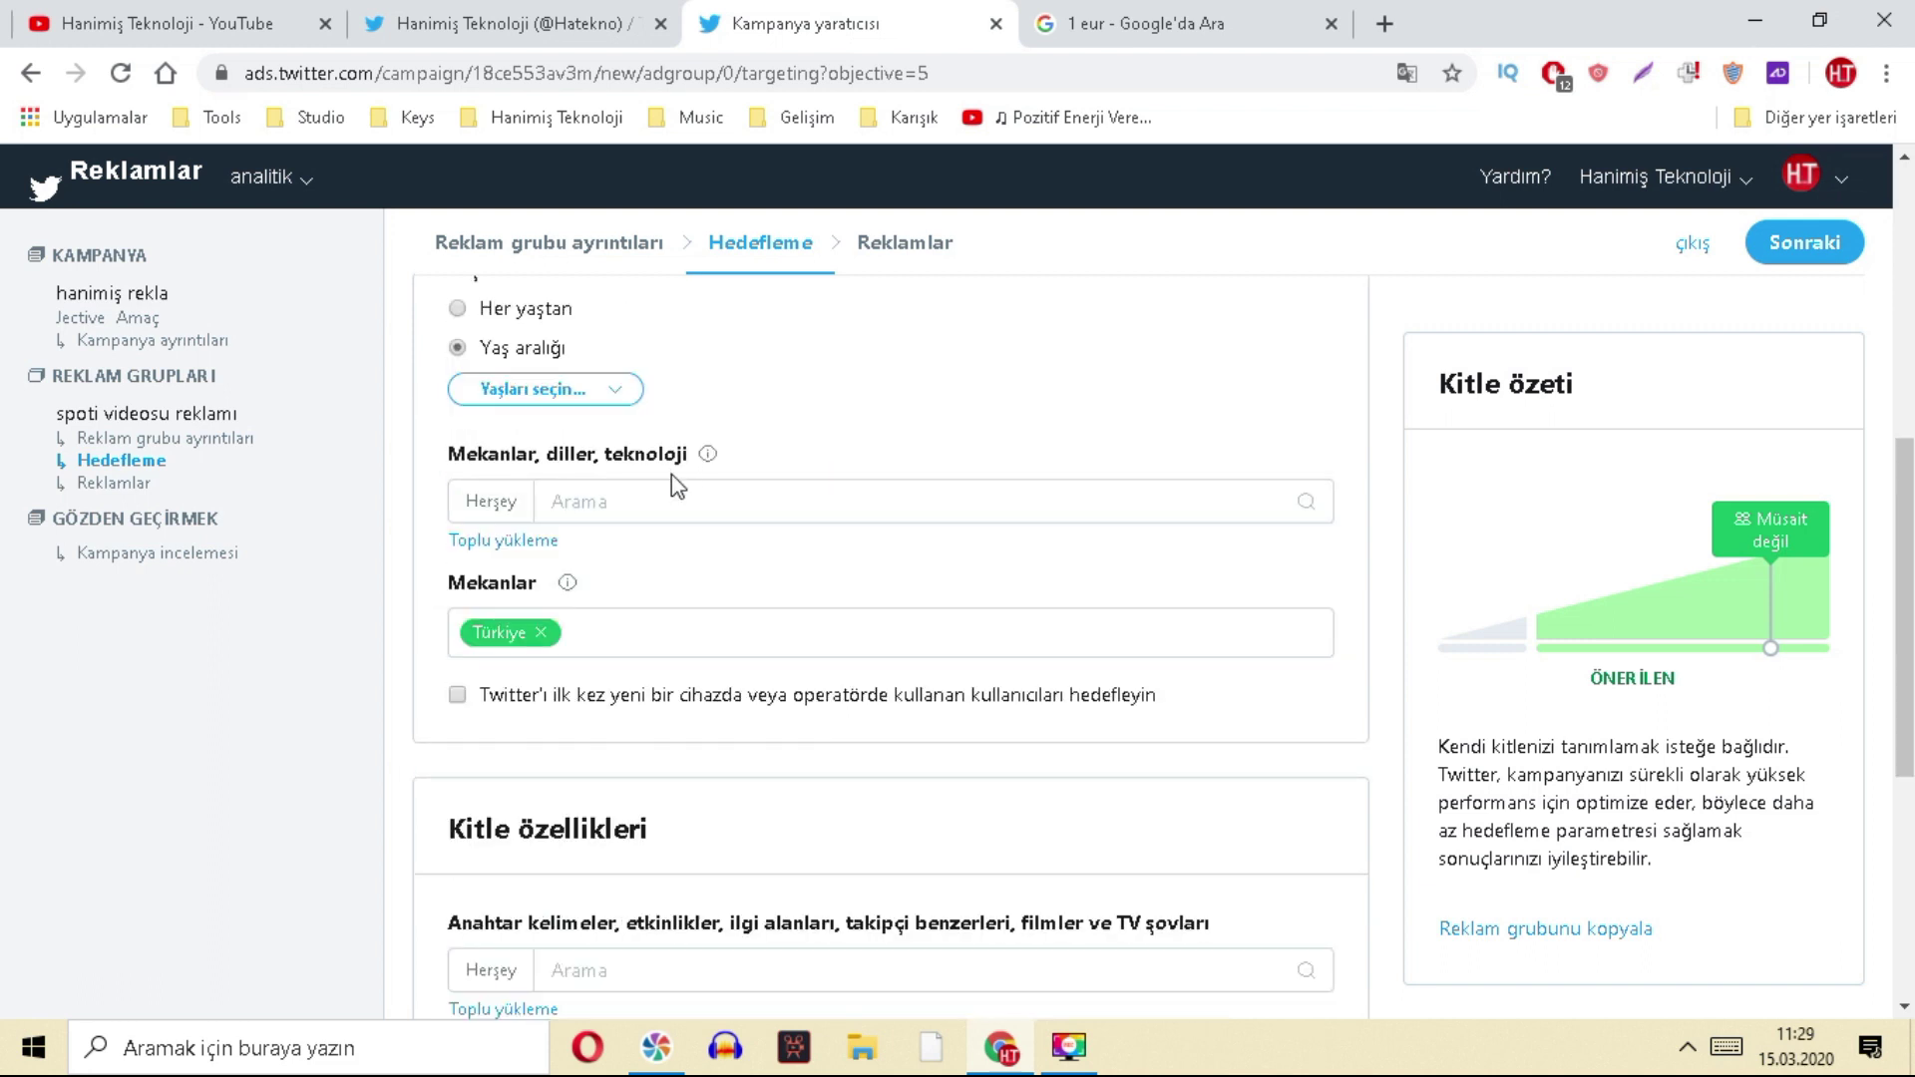
left_click(633, 512)
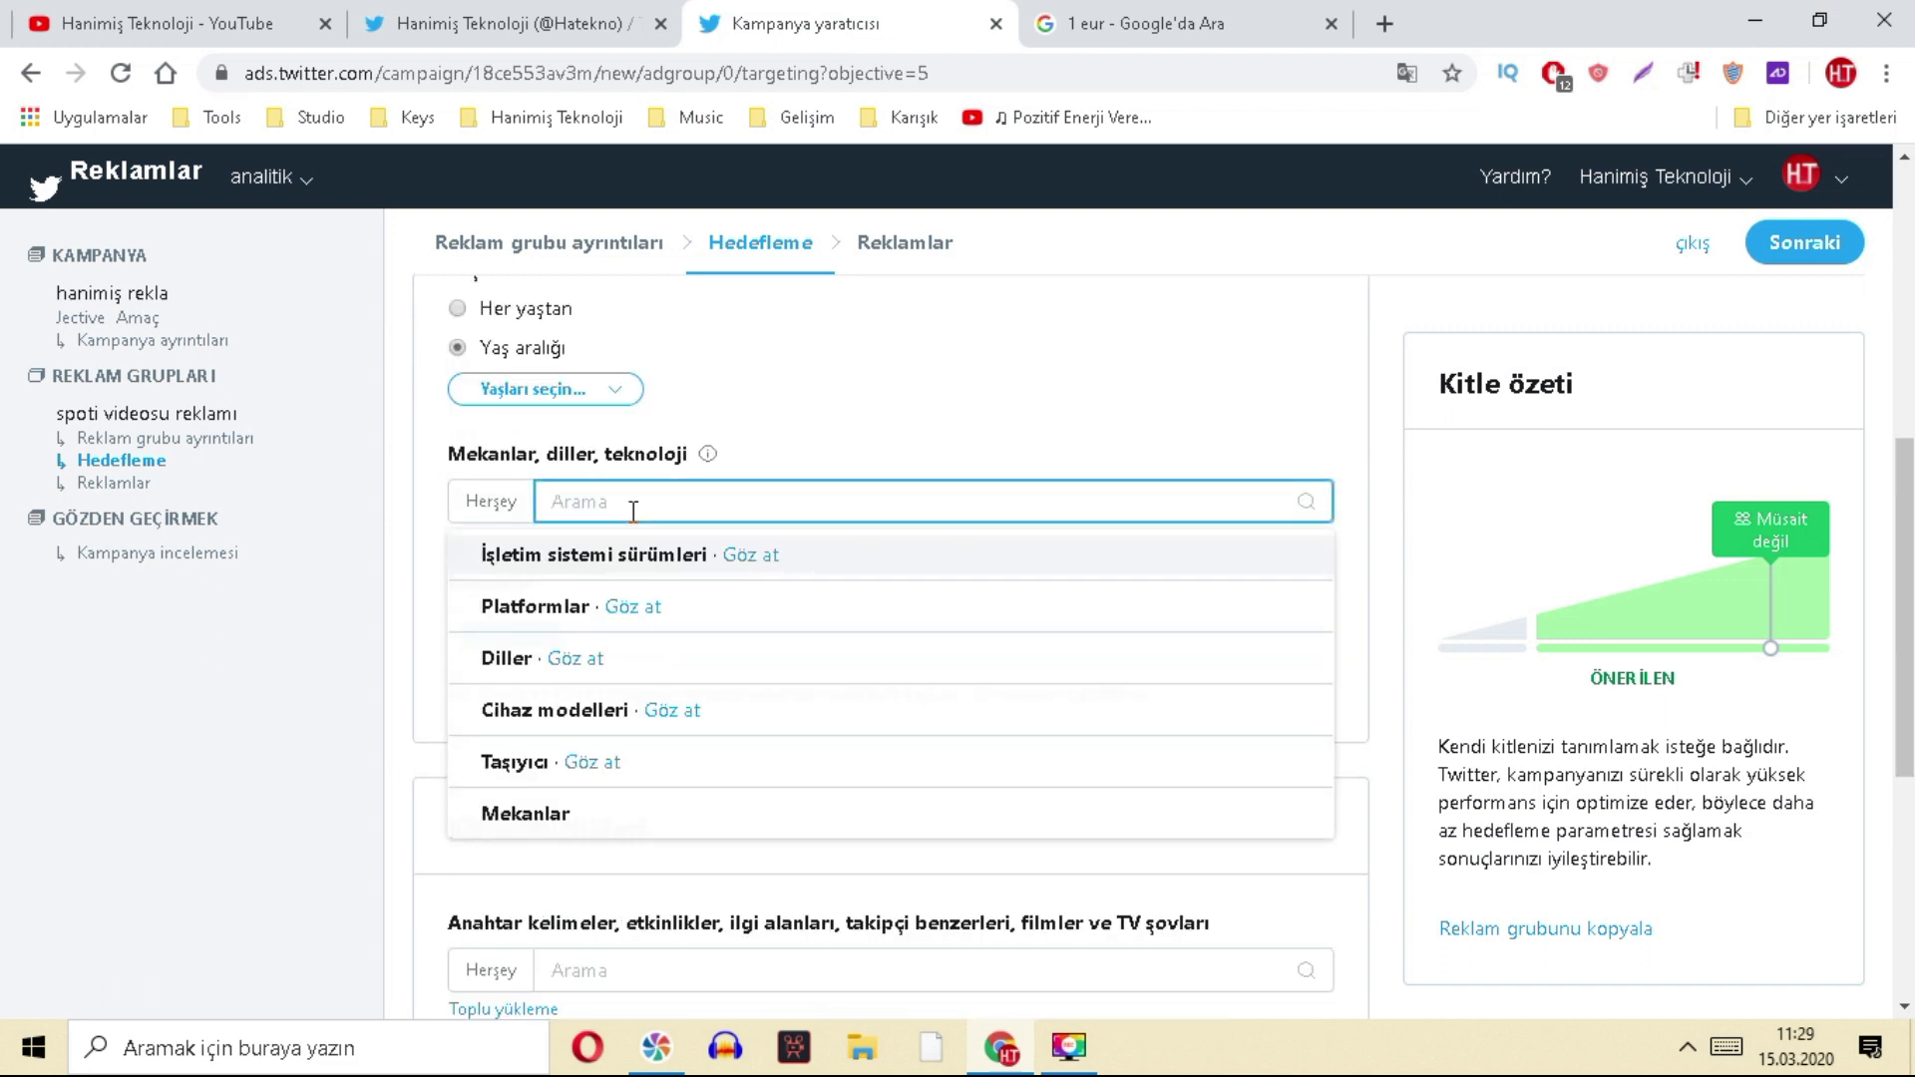
type("teknoloji")
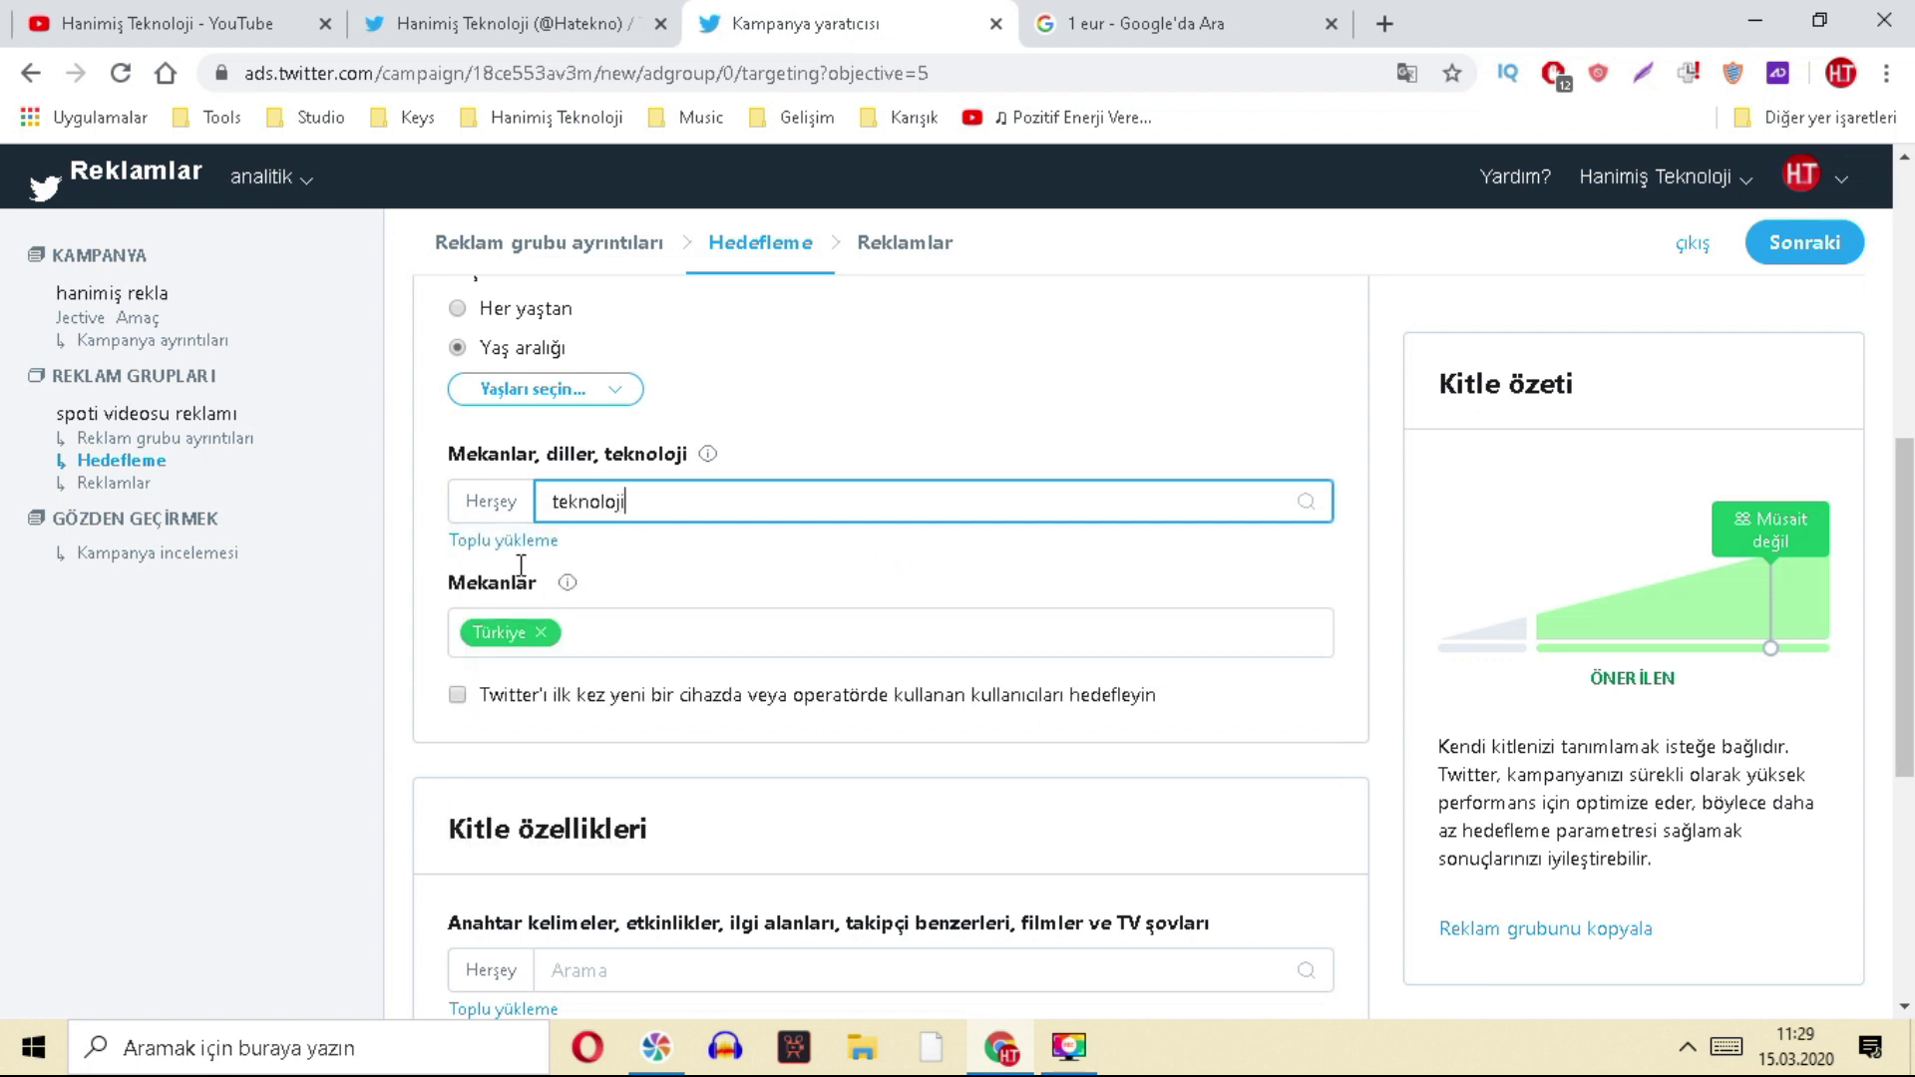
key("ctrl+a")
key("BackSpace")
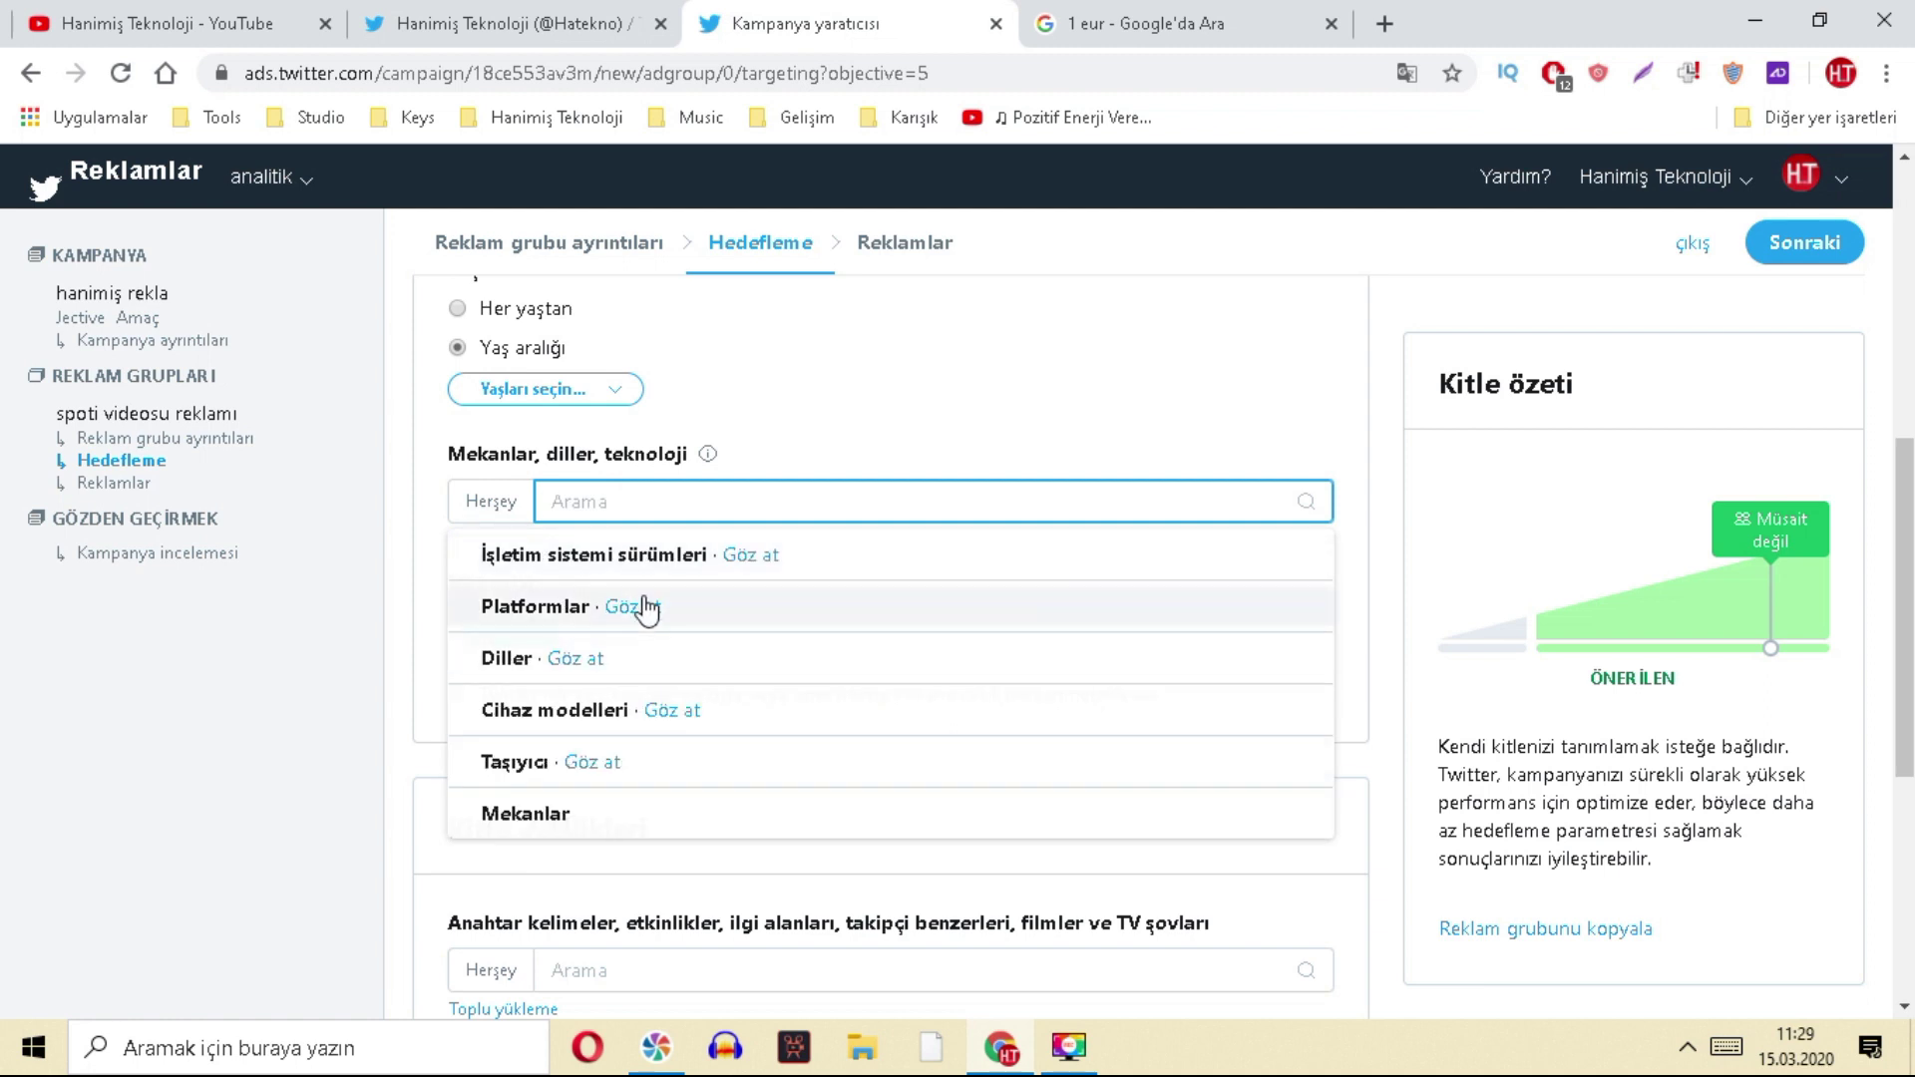
left_click(288, 704)
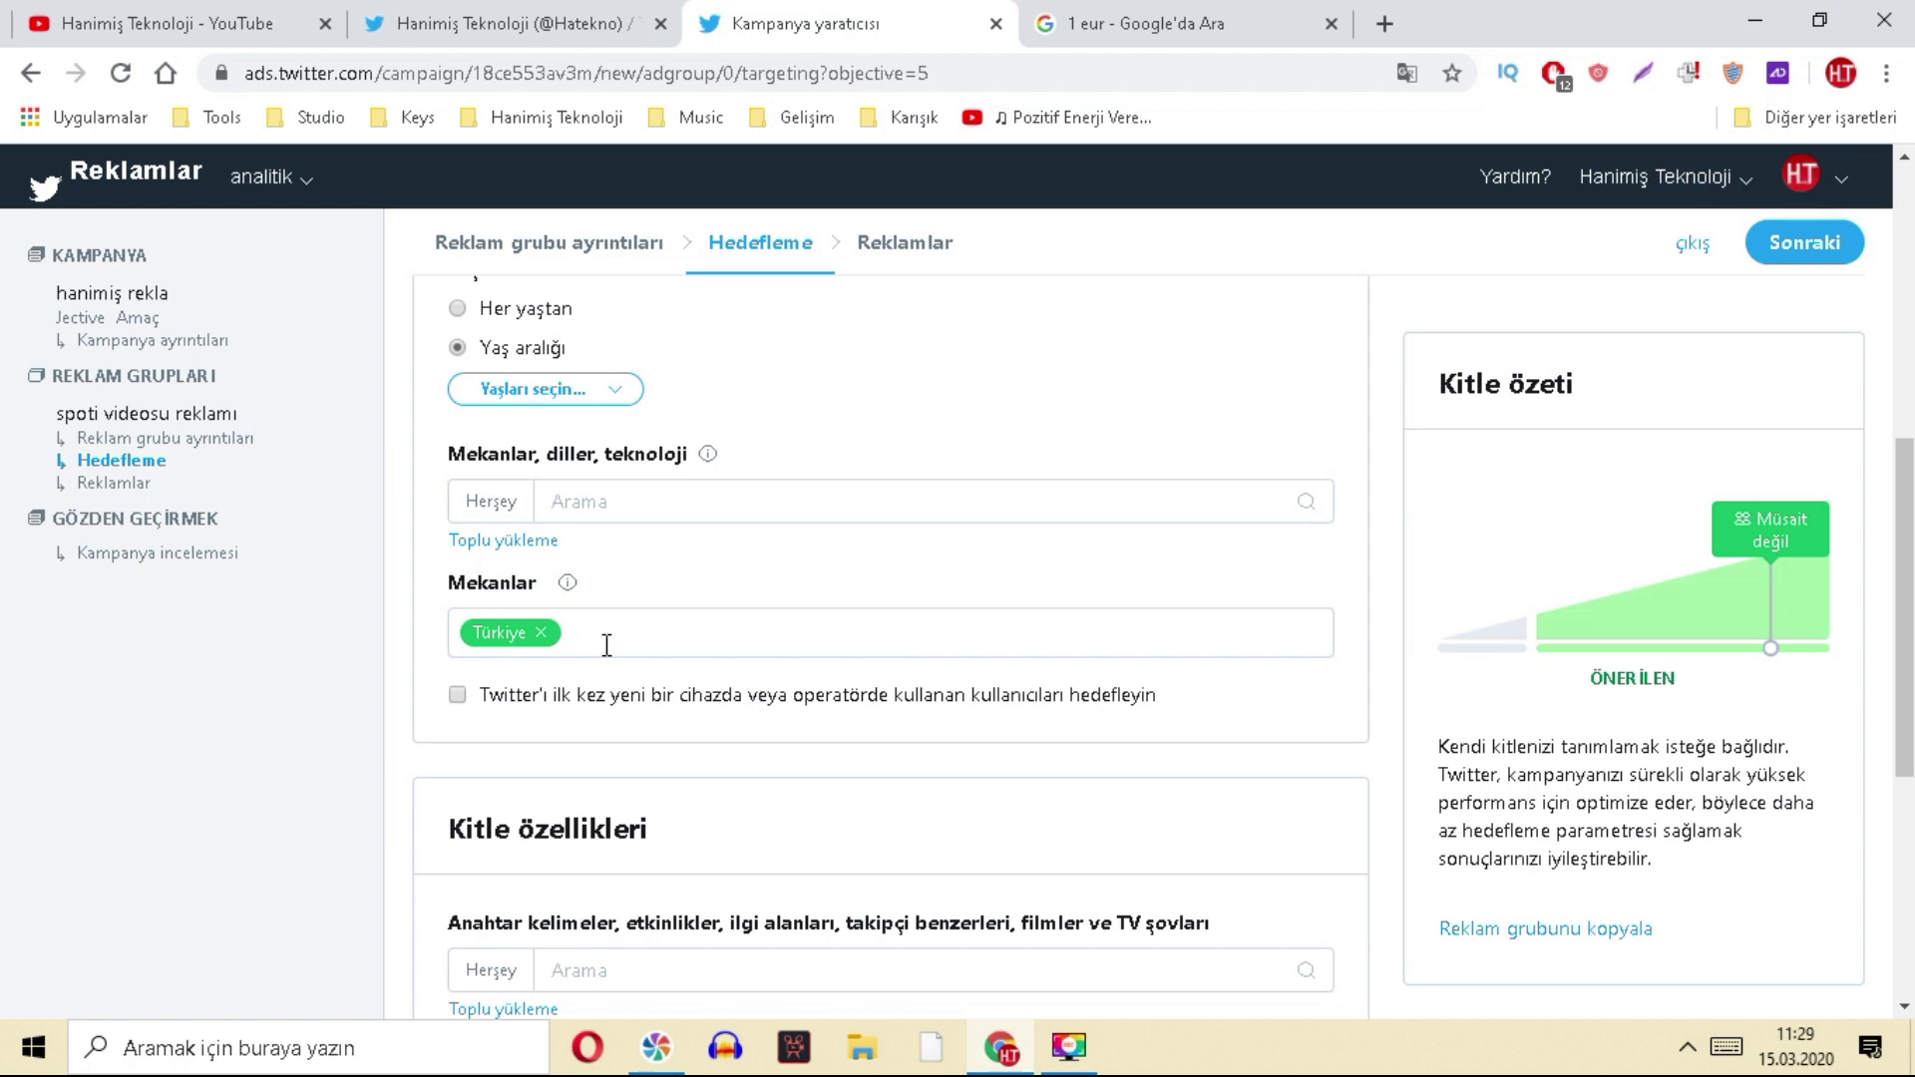
- Add Android devices and desktop and laptop computers as targeted platforms in the demographics
scroll(604, 649, "down", 5)
scroll(649, 598, "up", 3)
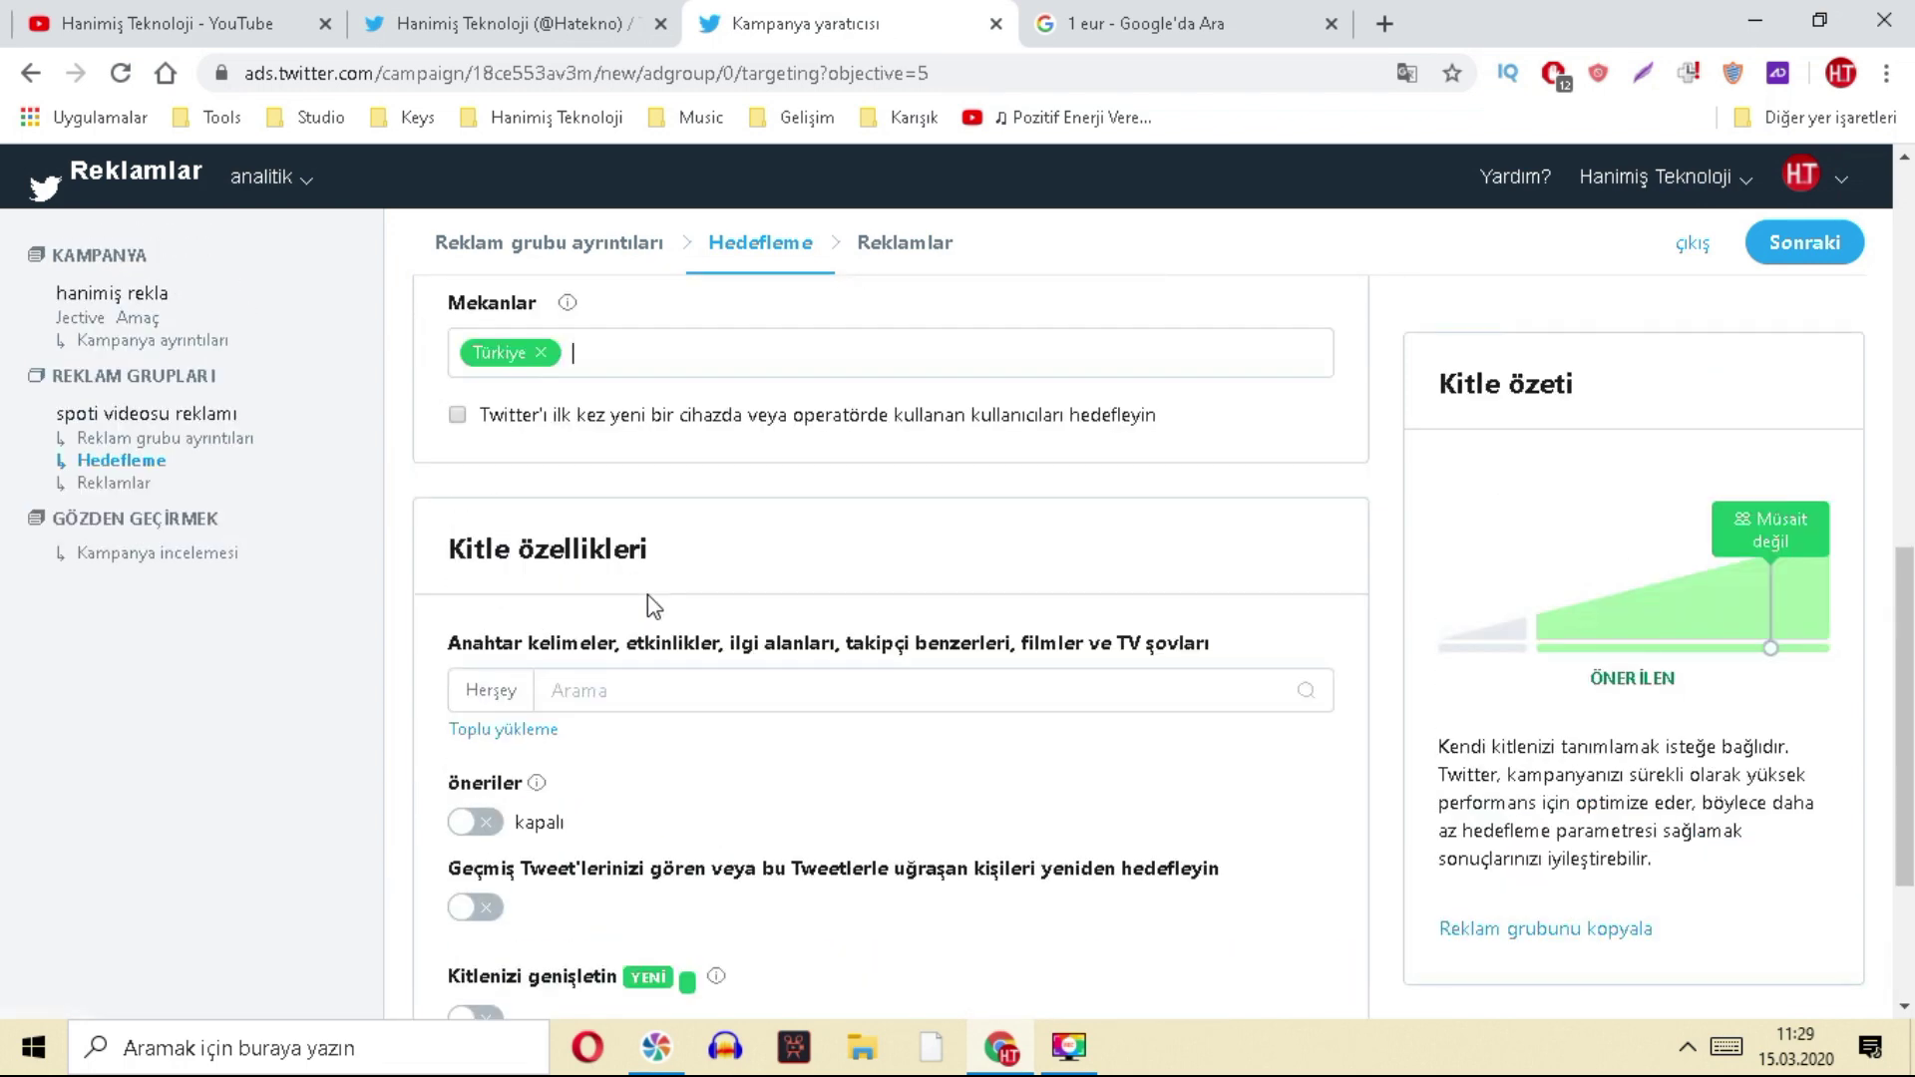
scroll(648, 594, "up", 2)
left_click(684, 505)
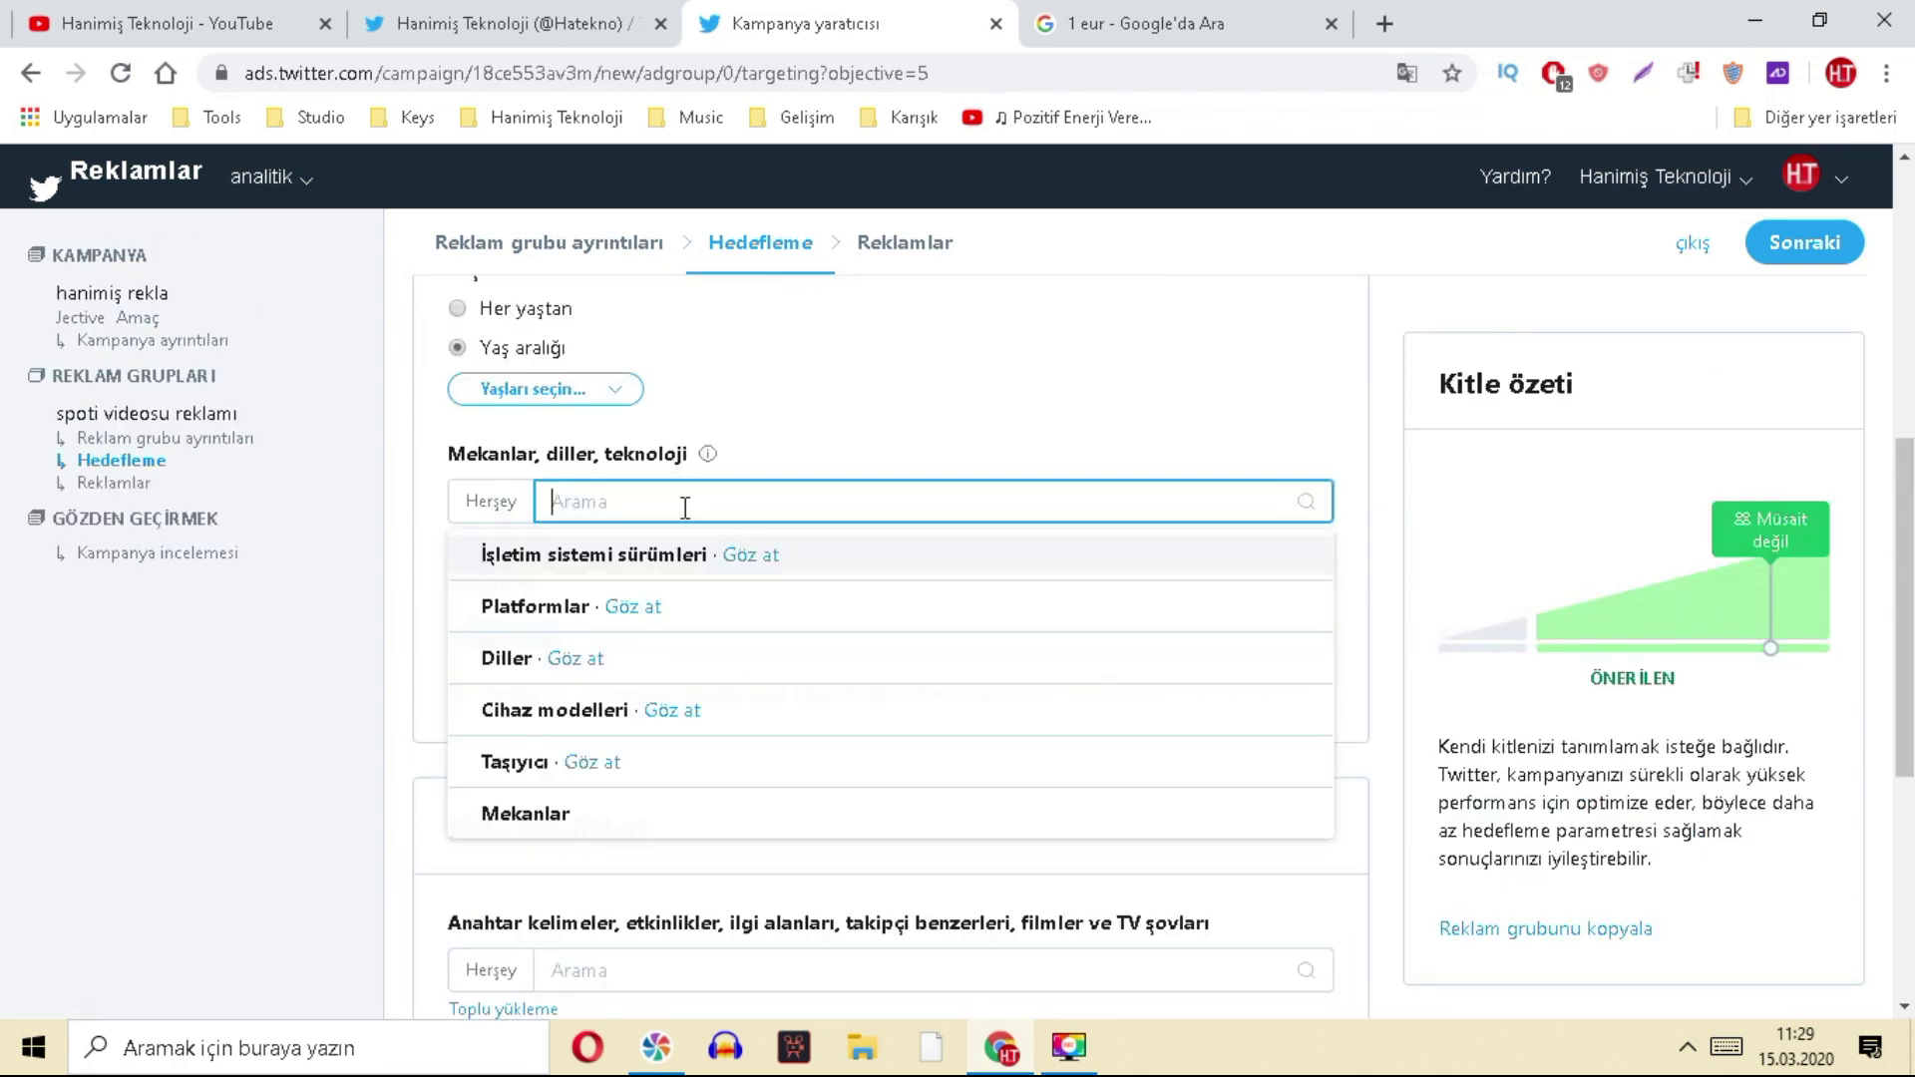
left_click(632, 608)
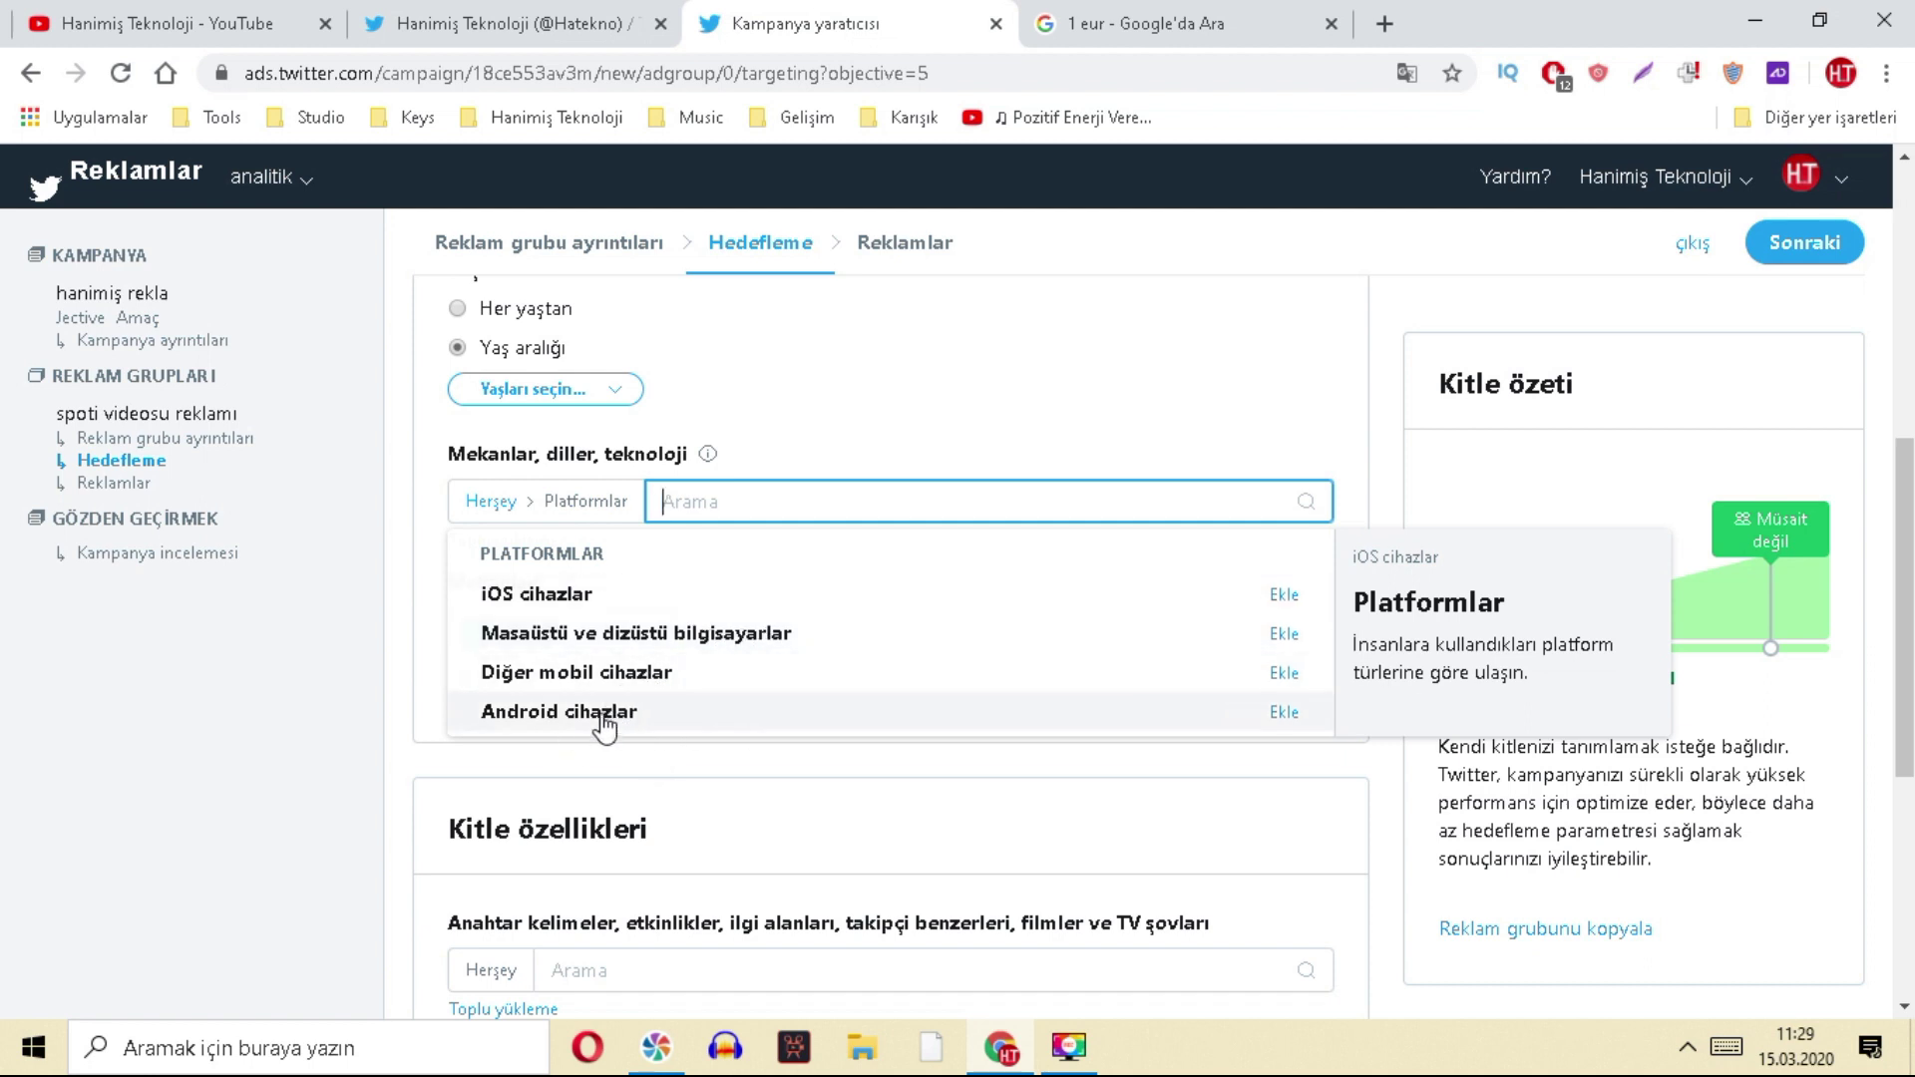
left_click(1282, 713)
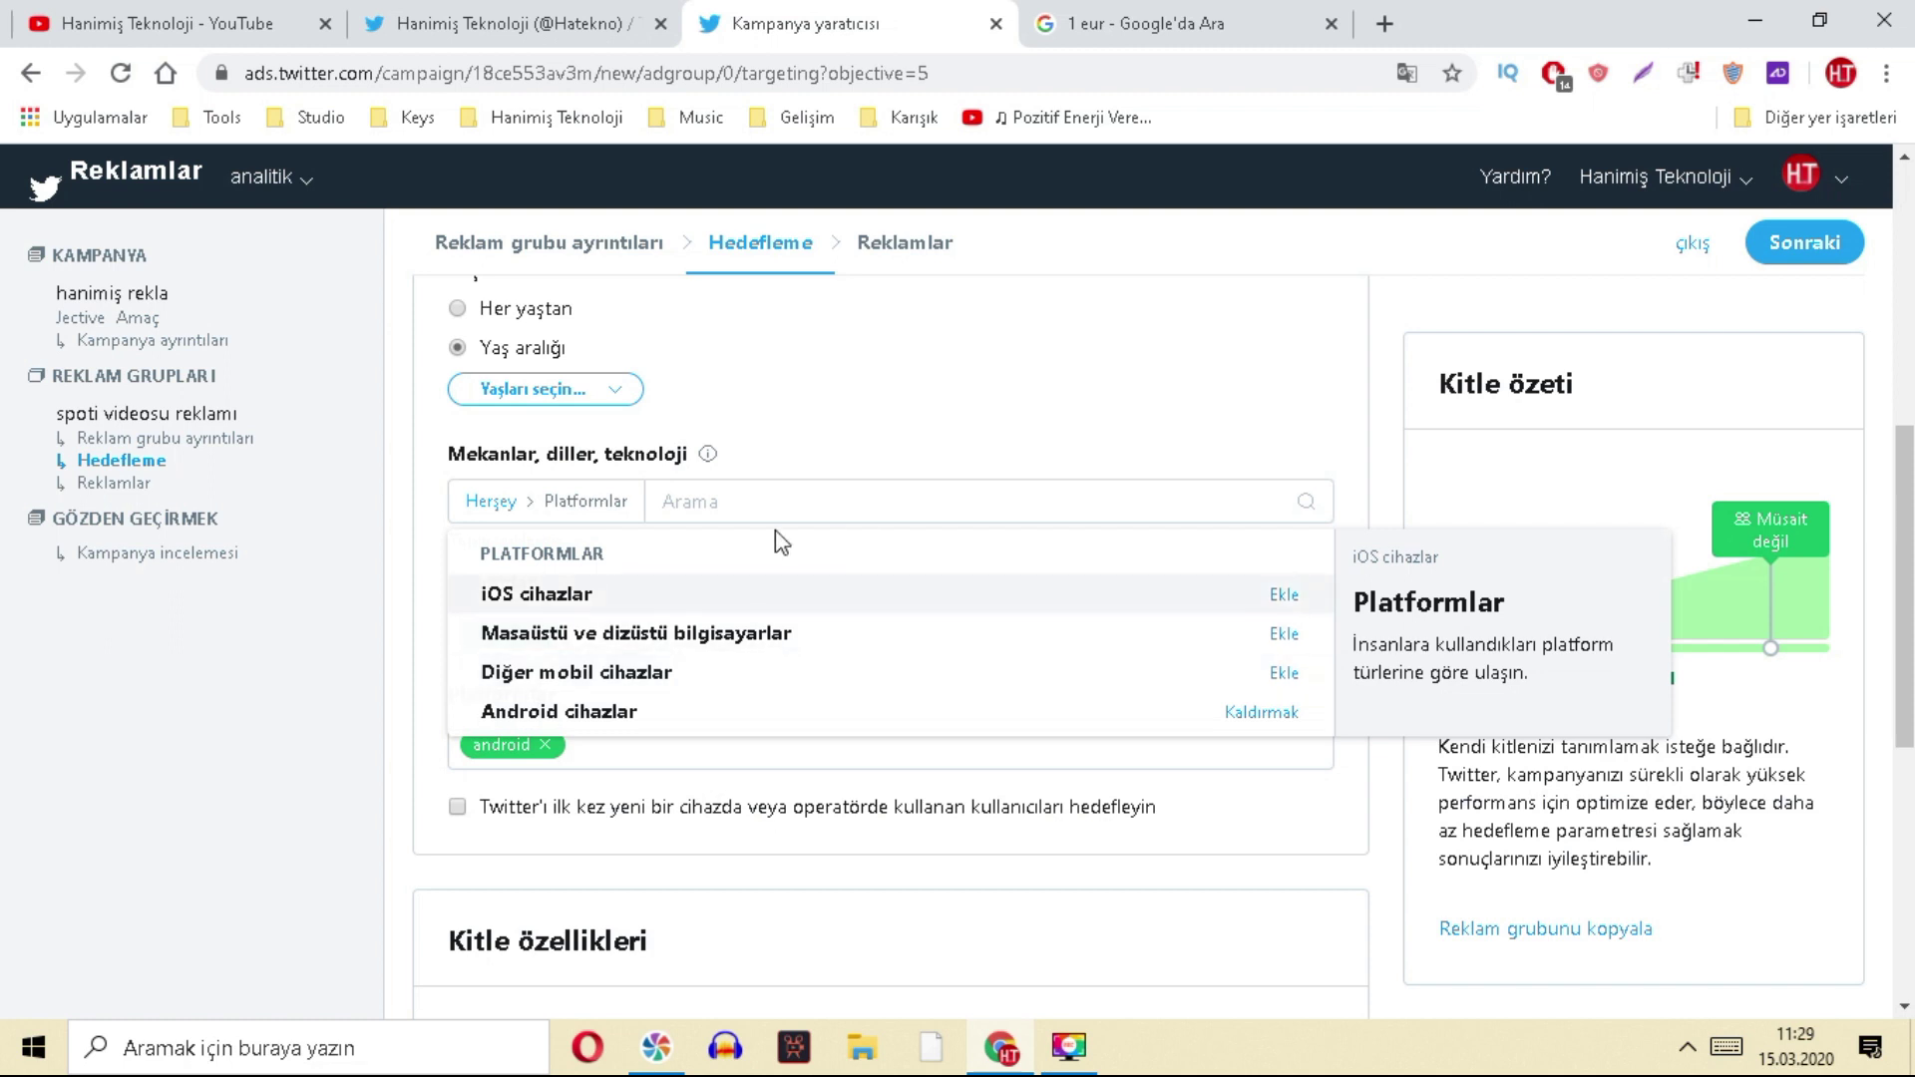
left_click(1281, 635)
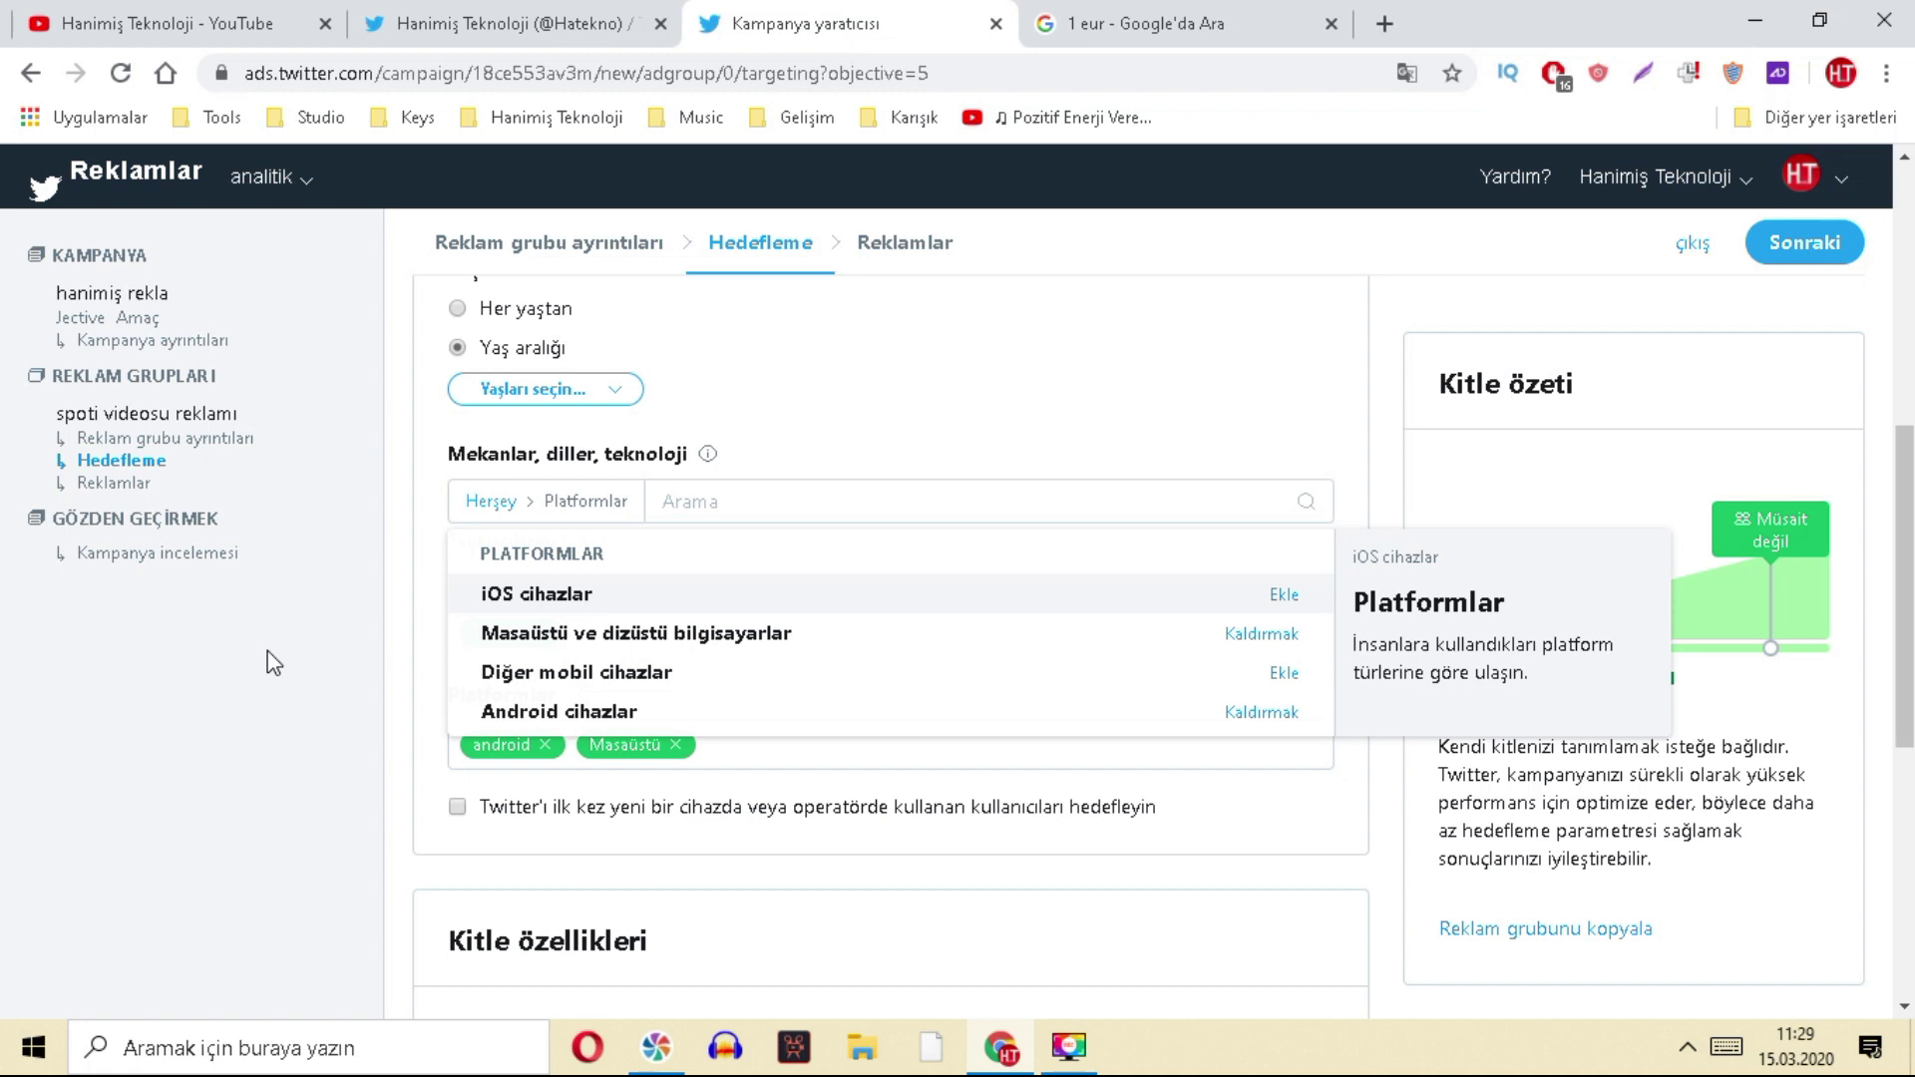
left_click(304, 711)
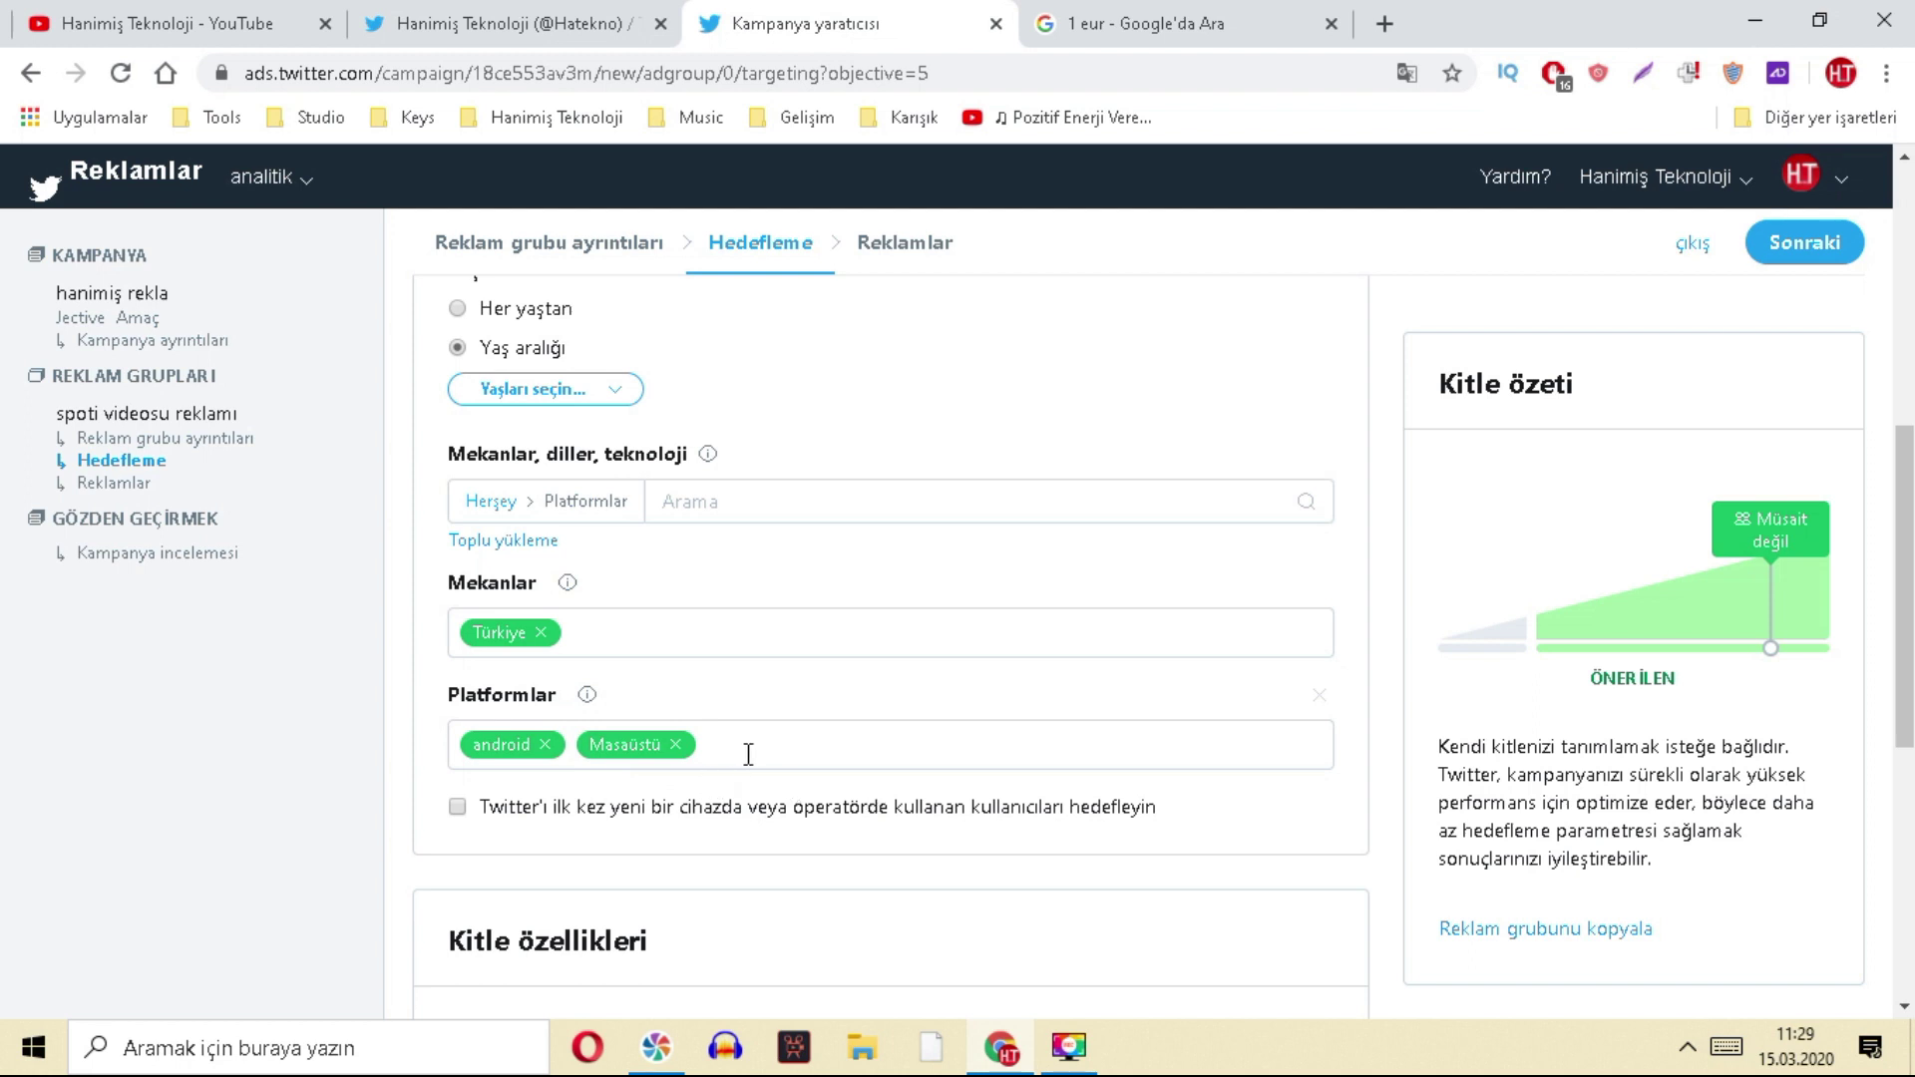
- Add Chinese (Çince) as a targeted language in the locations, languages and technology targeting
scroll(748, 752, "down", 3)
scroll(828, 731, "up", 1)
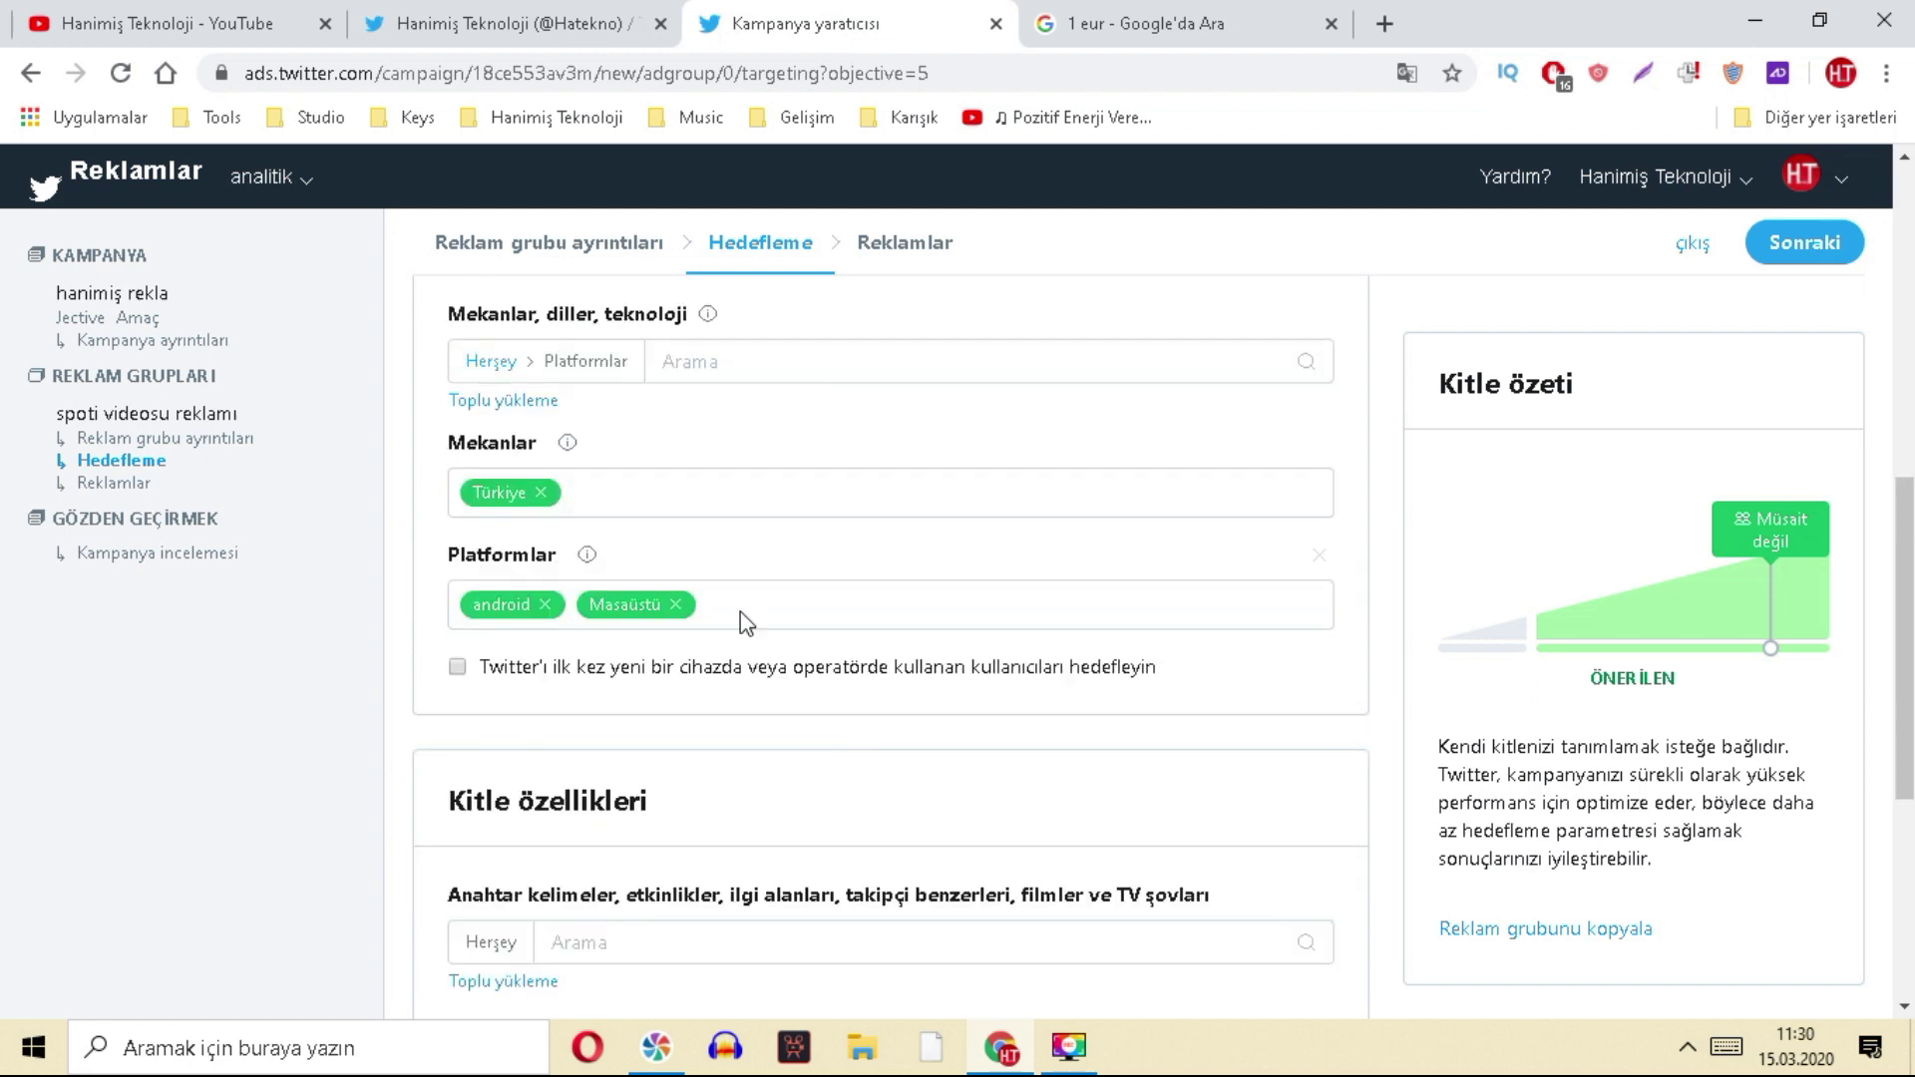
left_click(511, 372)
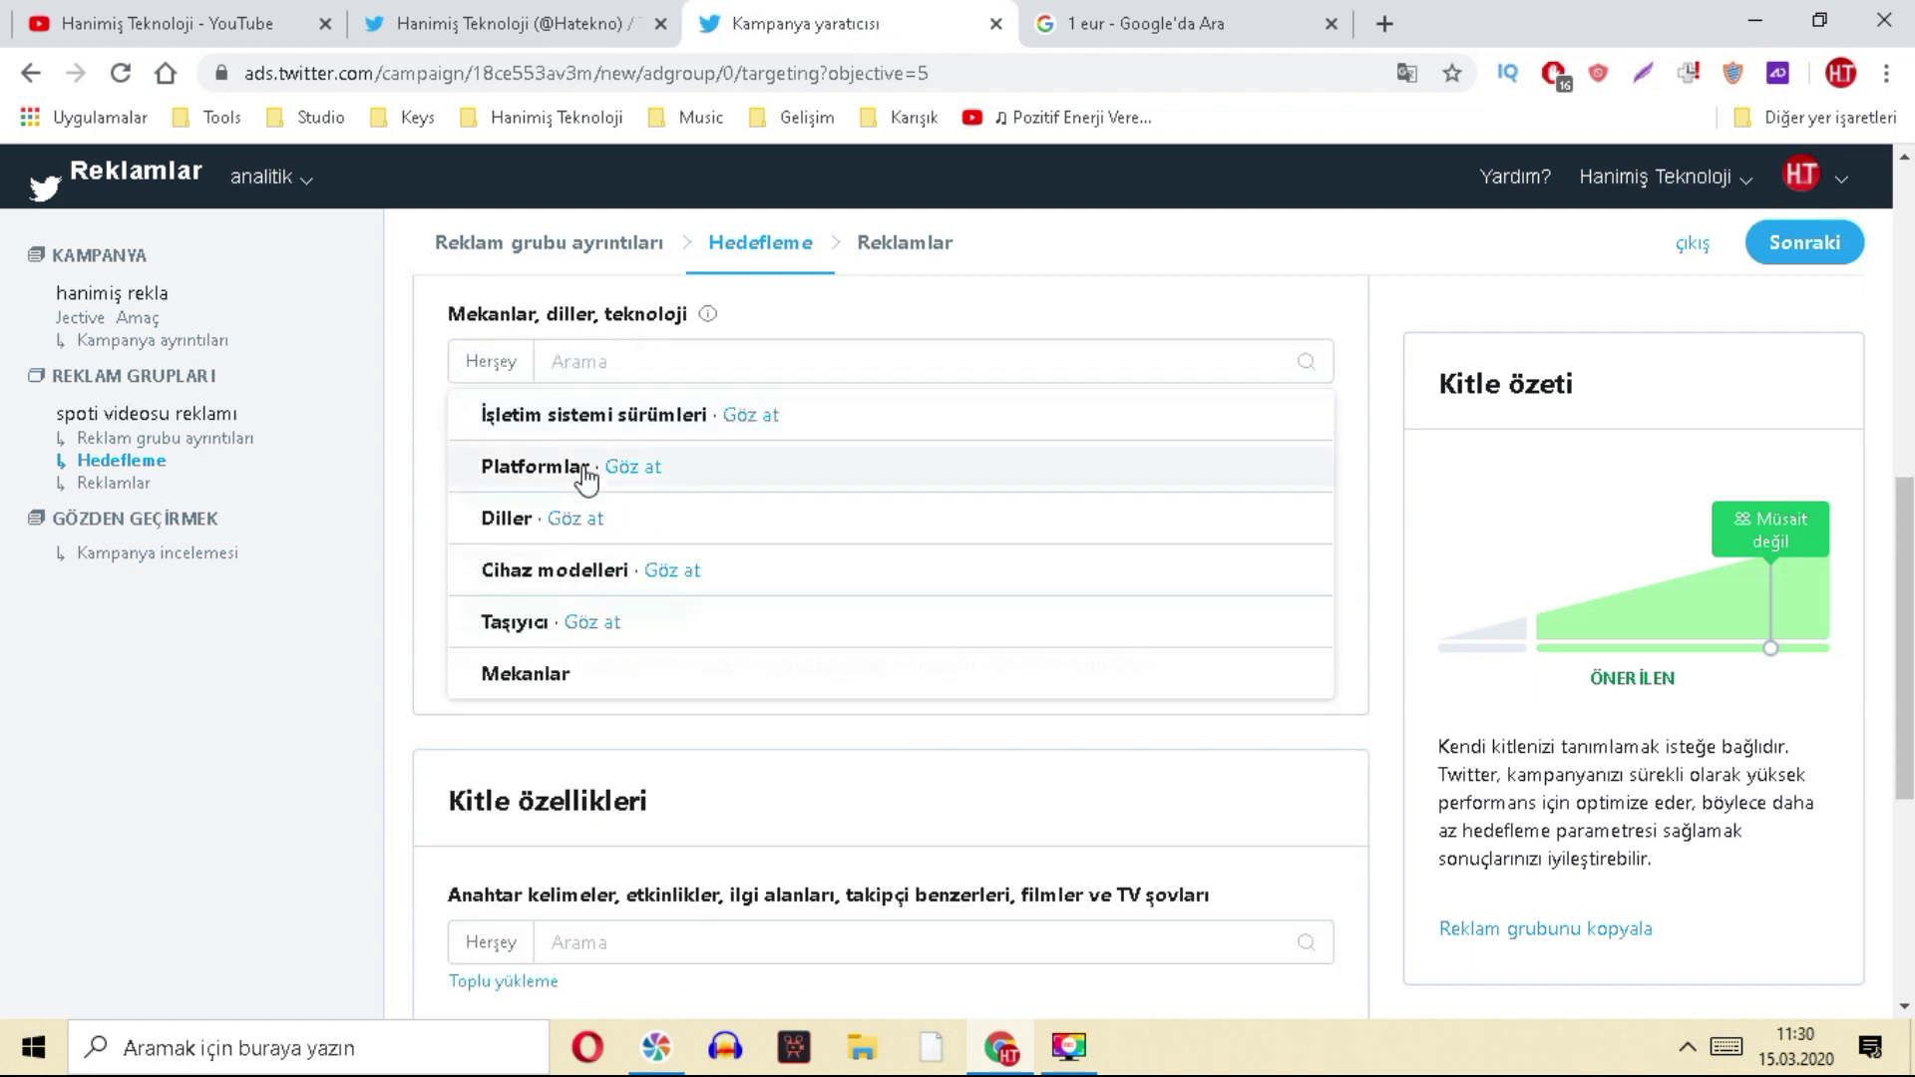
left_click(588, 536)
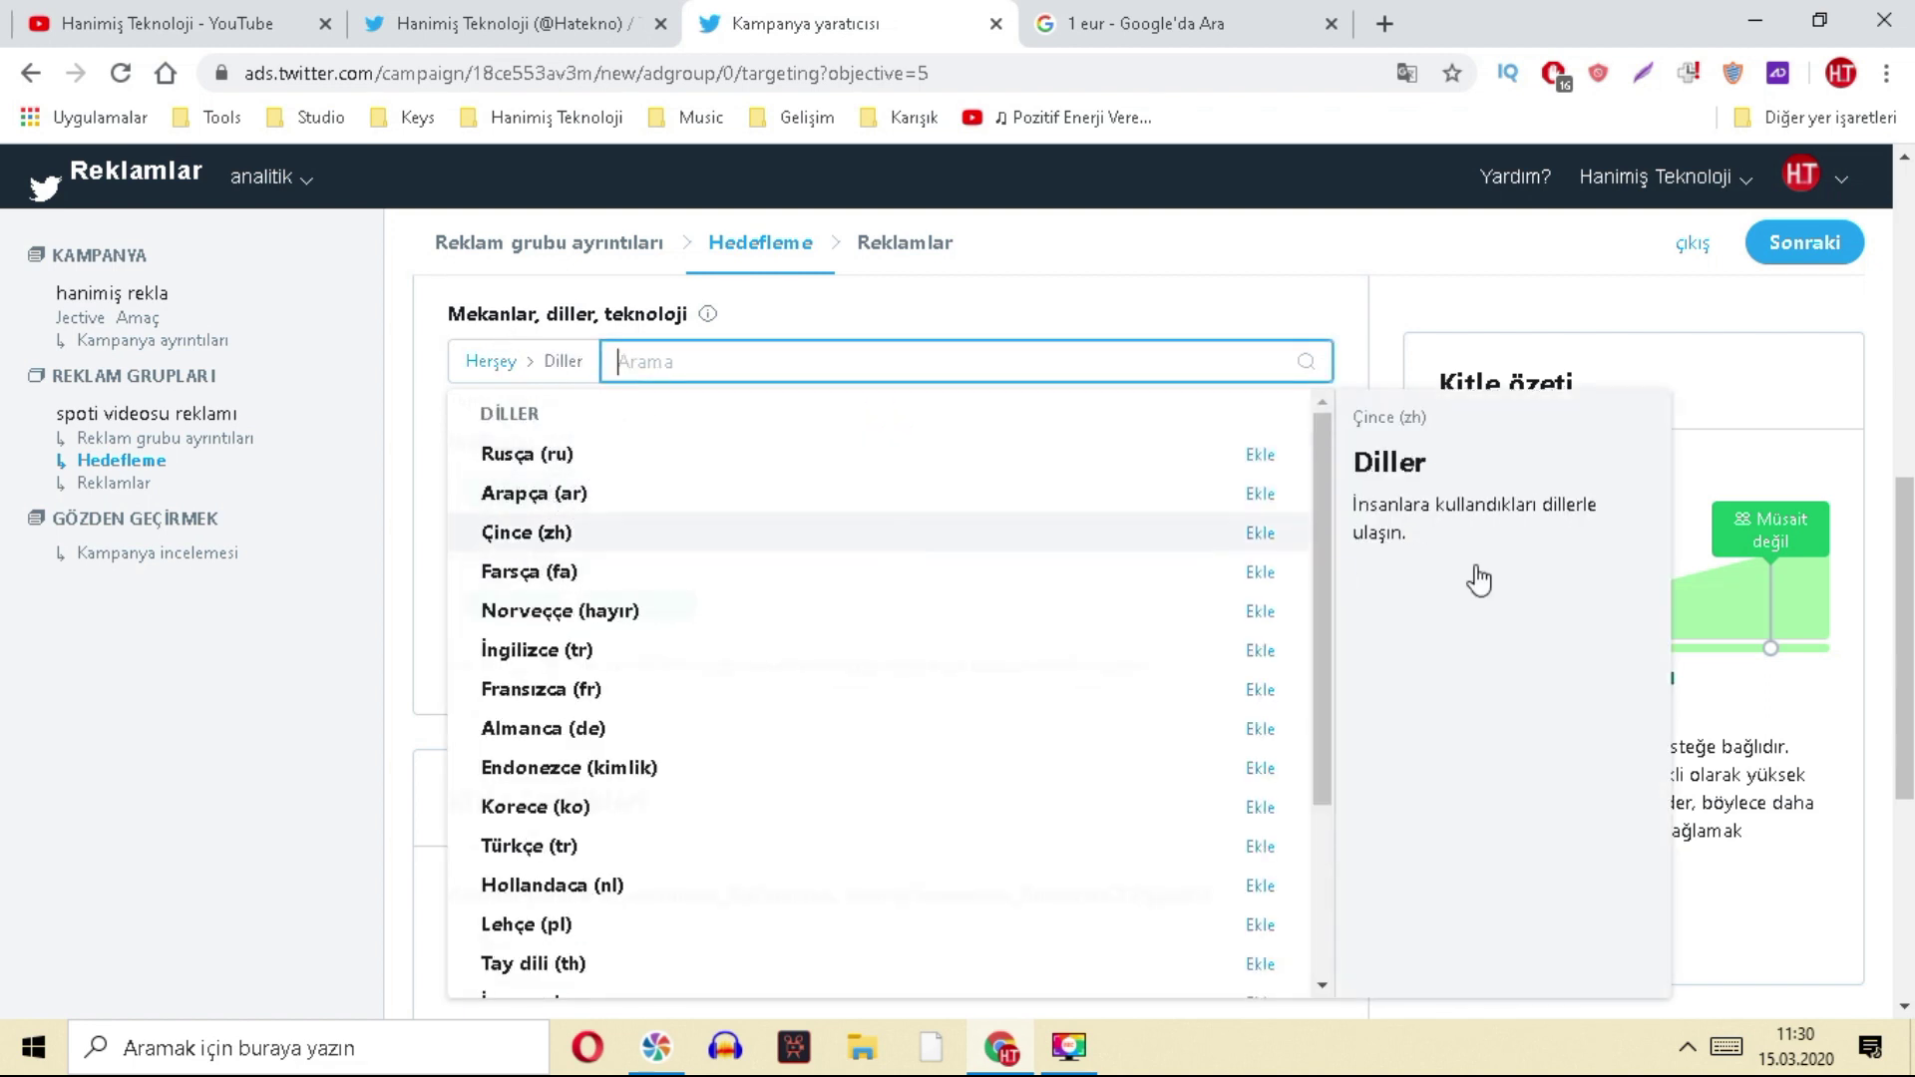
left_click(1260, 533)
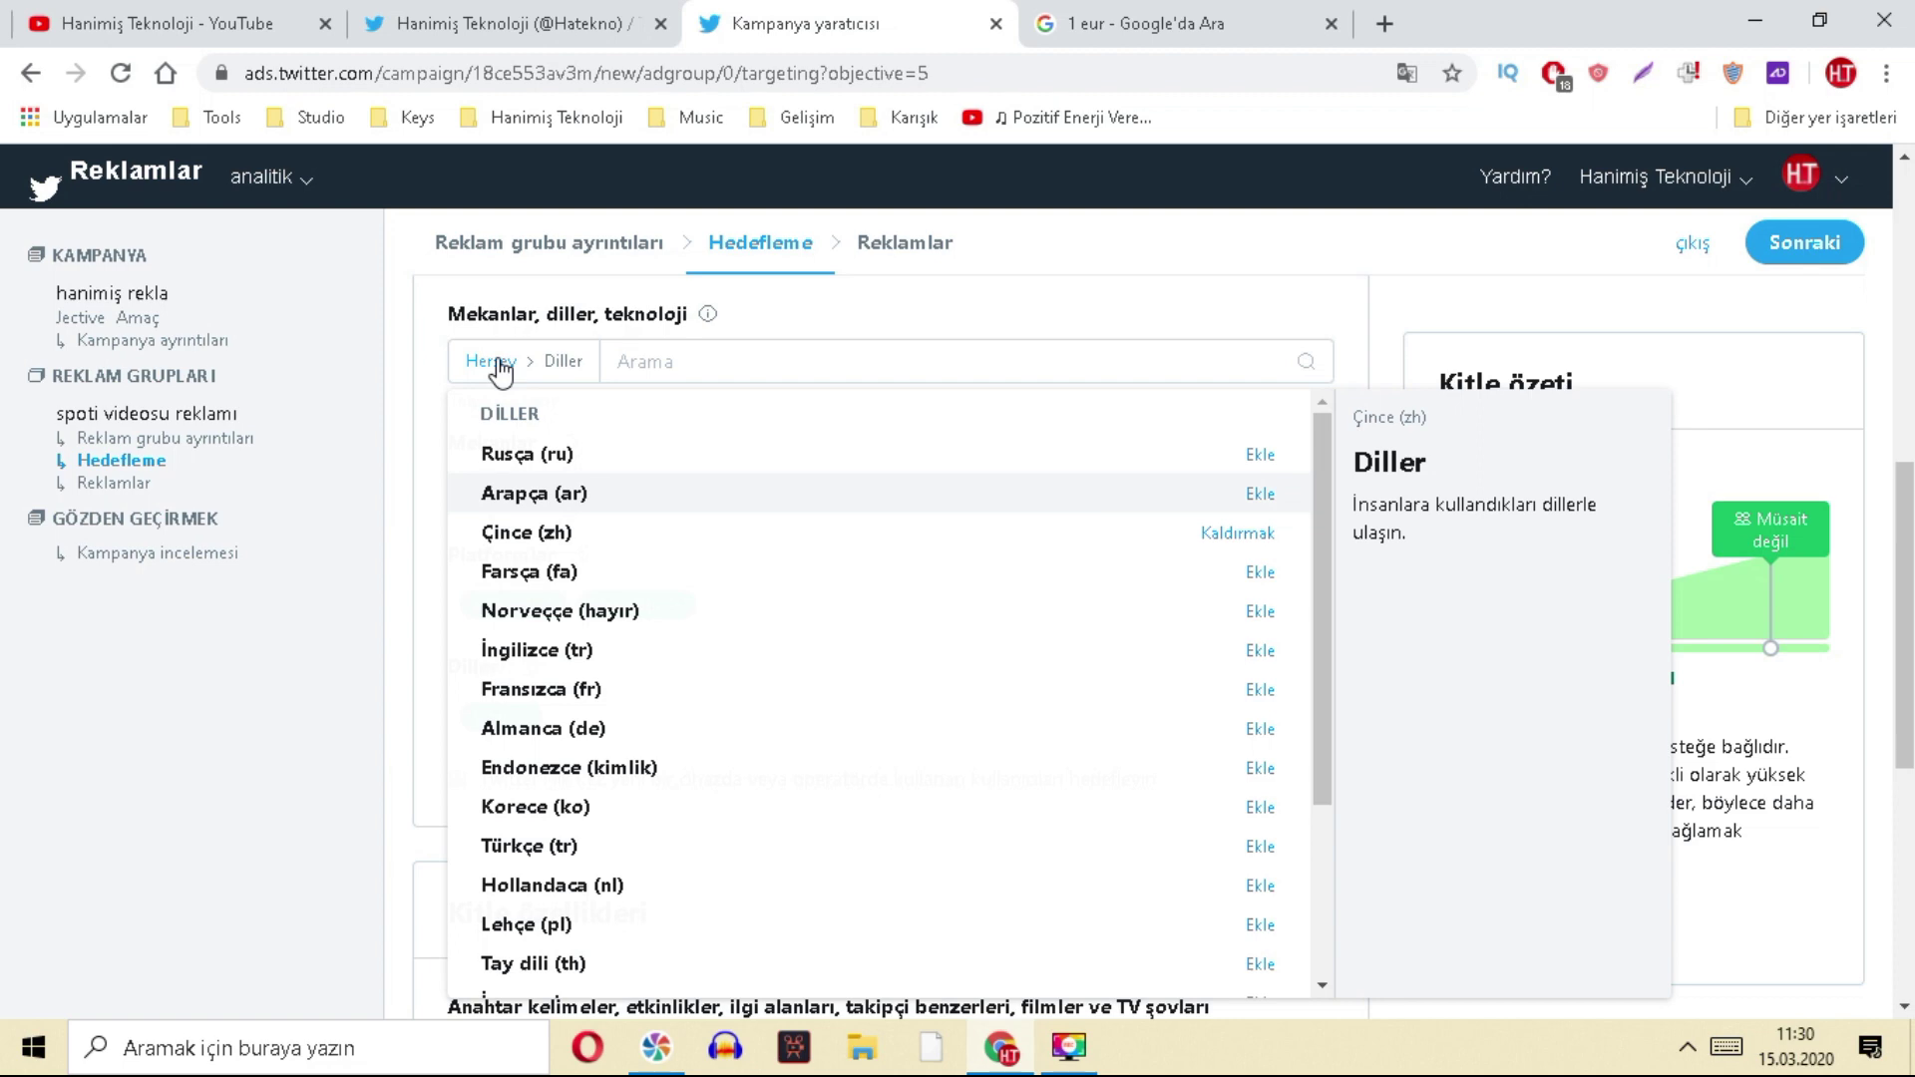
- Browse the device models available for audience targeting and return to the list of all targeting categories
left_click(484, 361)
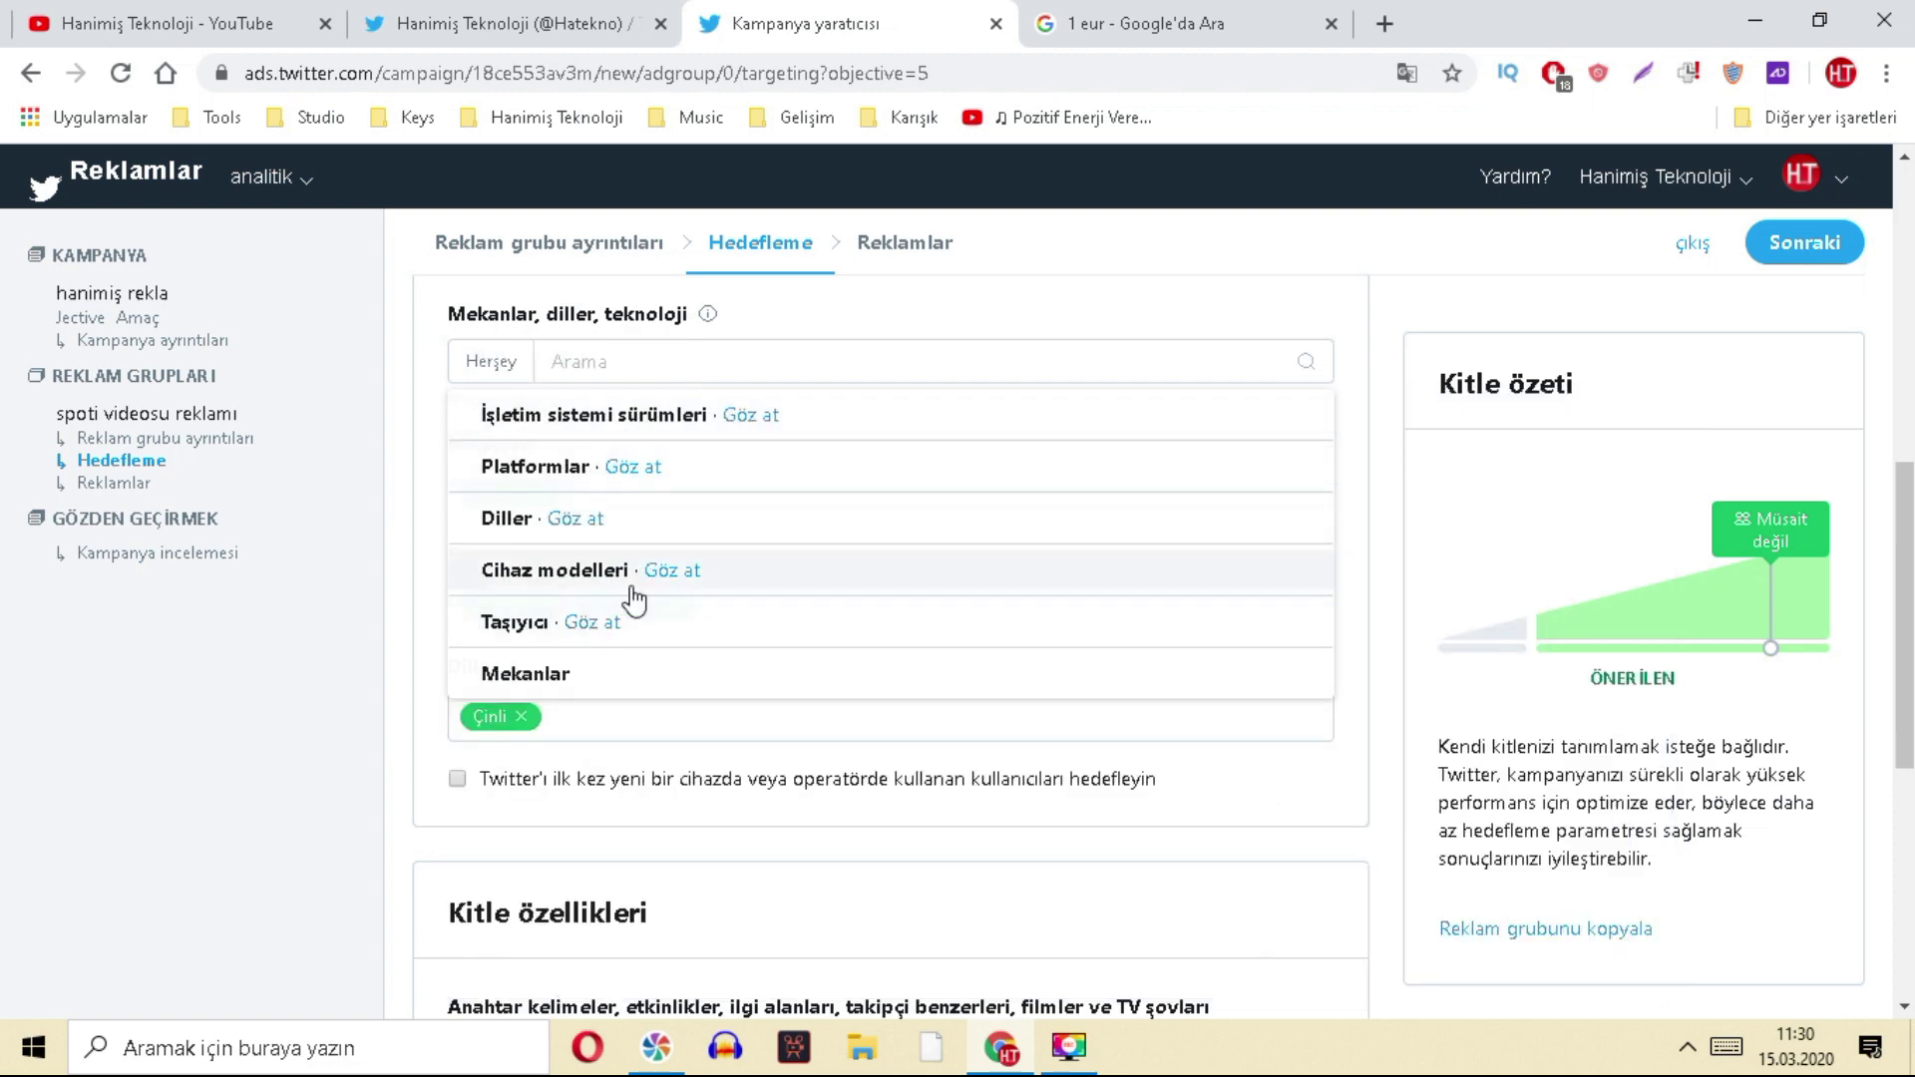
left_click(658, 571)
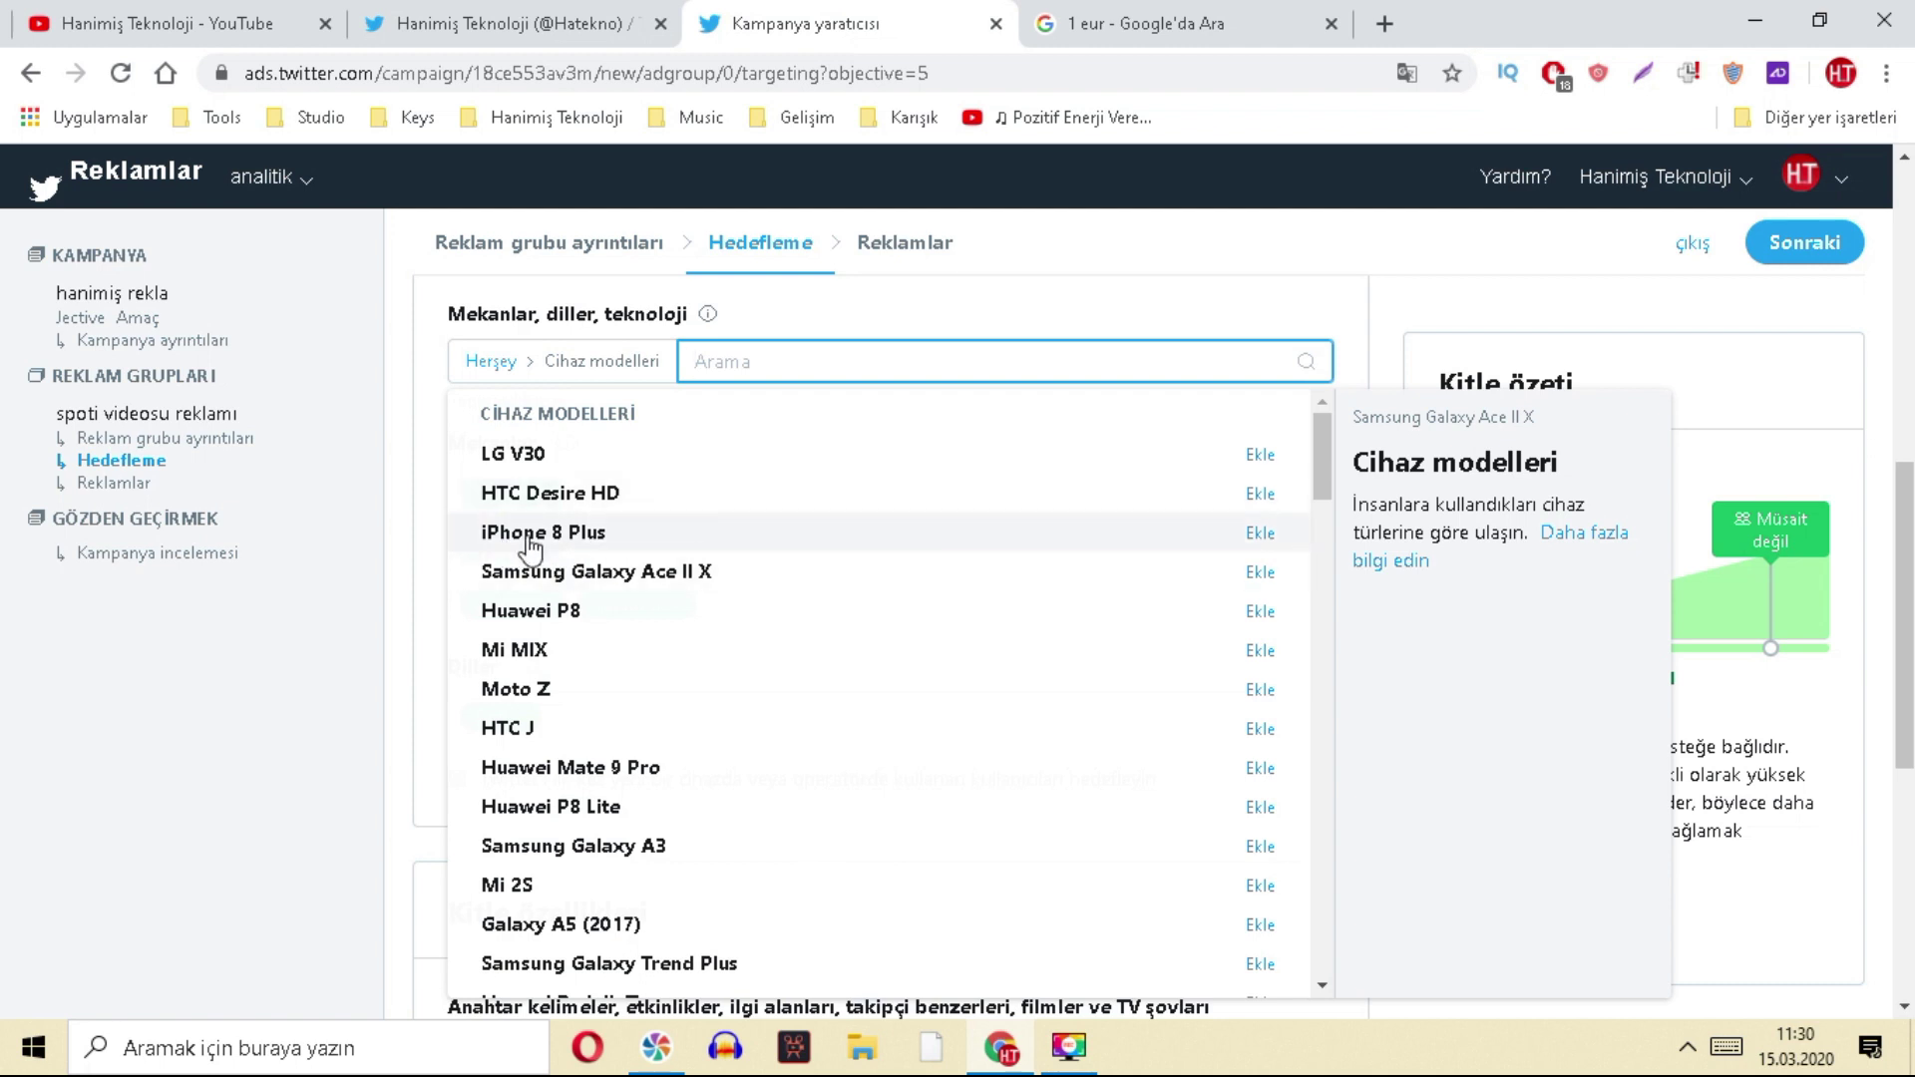
left_click(1348, 393)
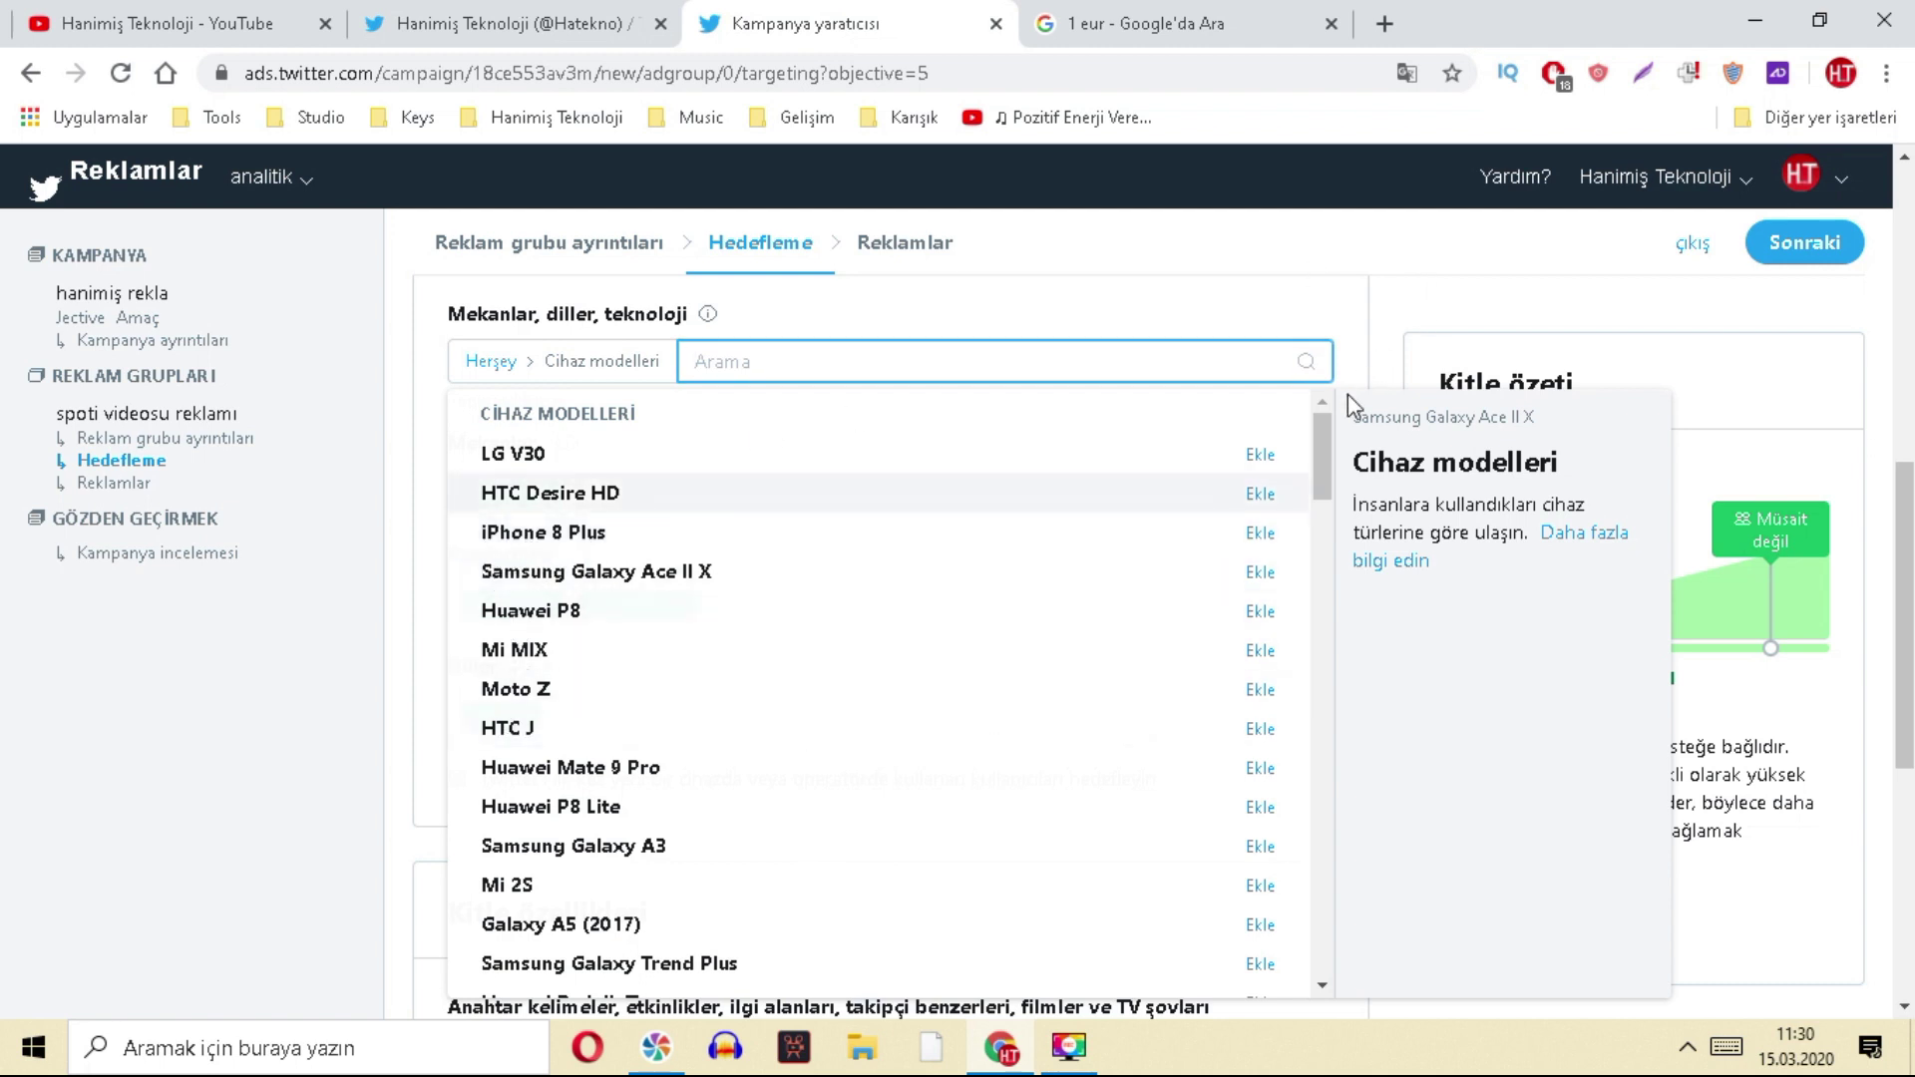
left_click(506, 365)
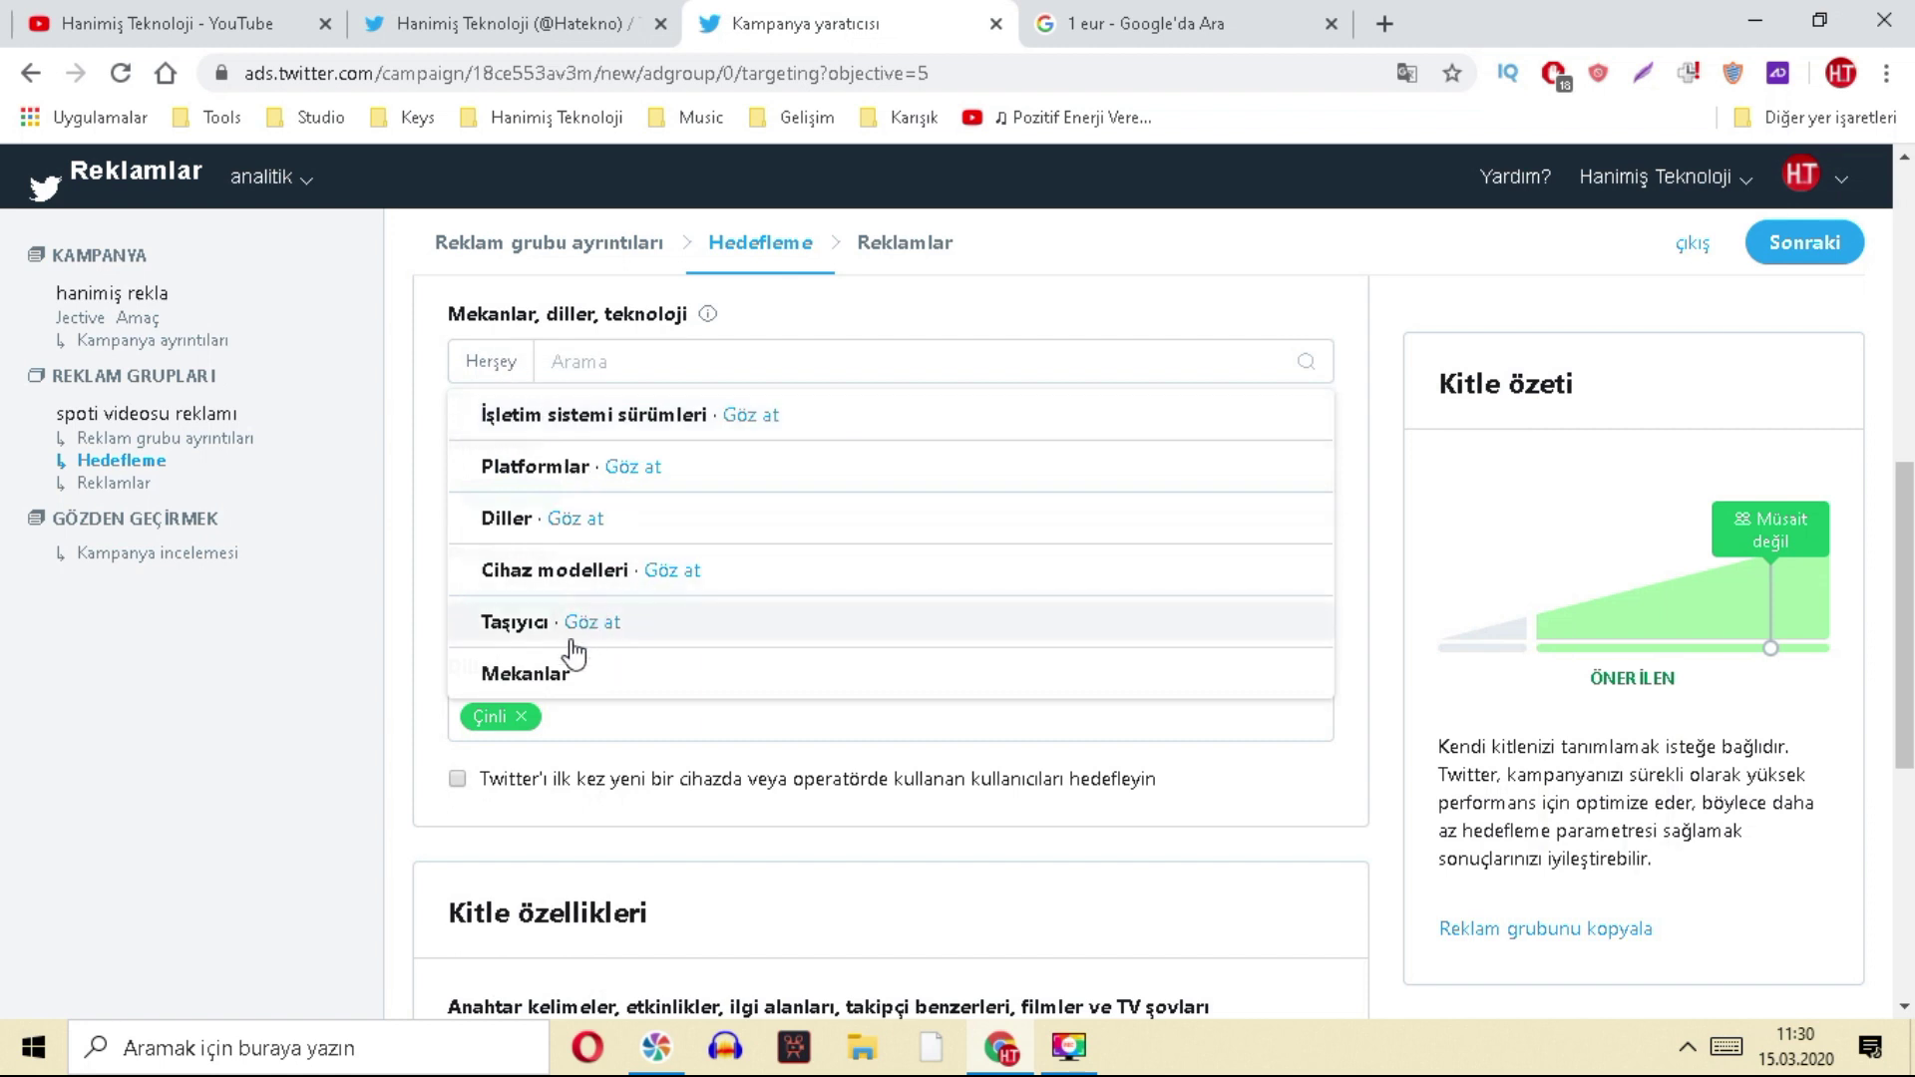
- Search the location targeting for "starbu" and clear the search
left_click(556, 676)
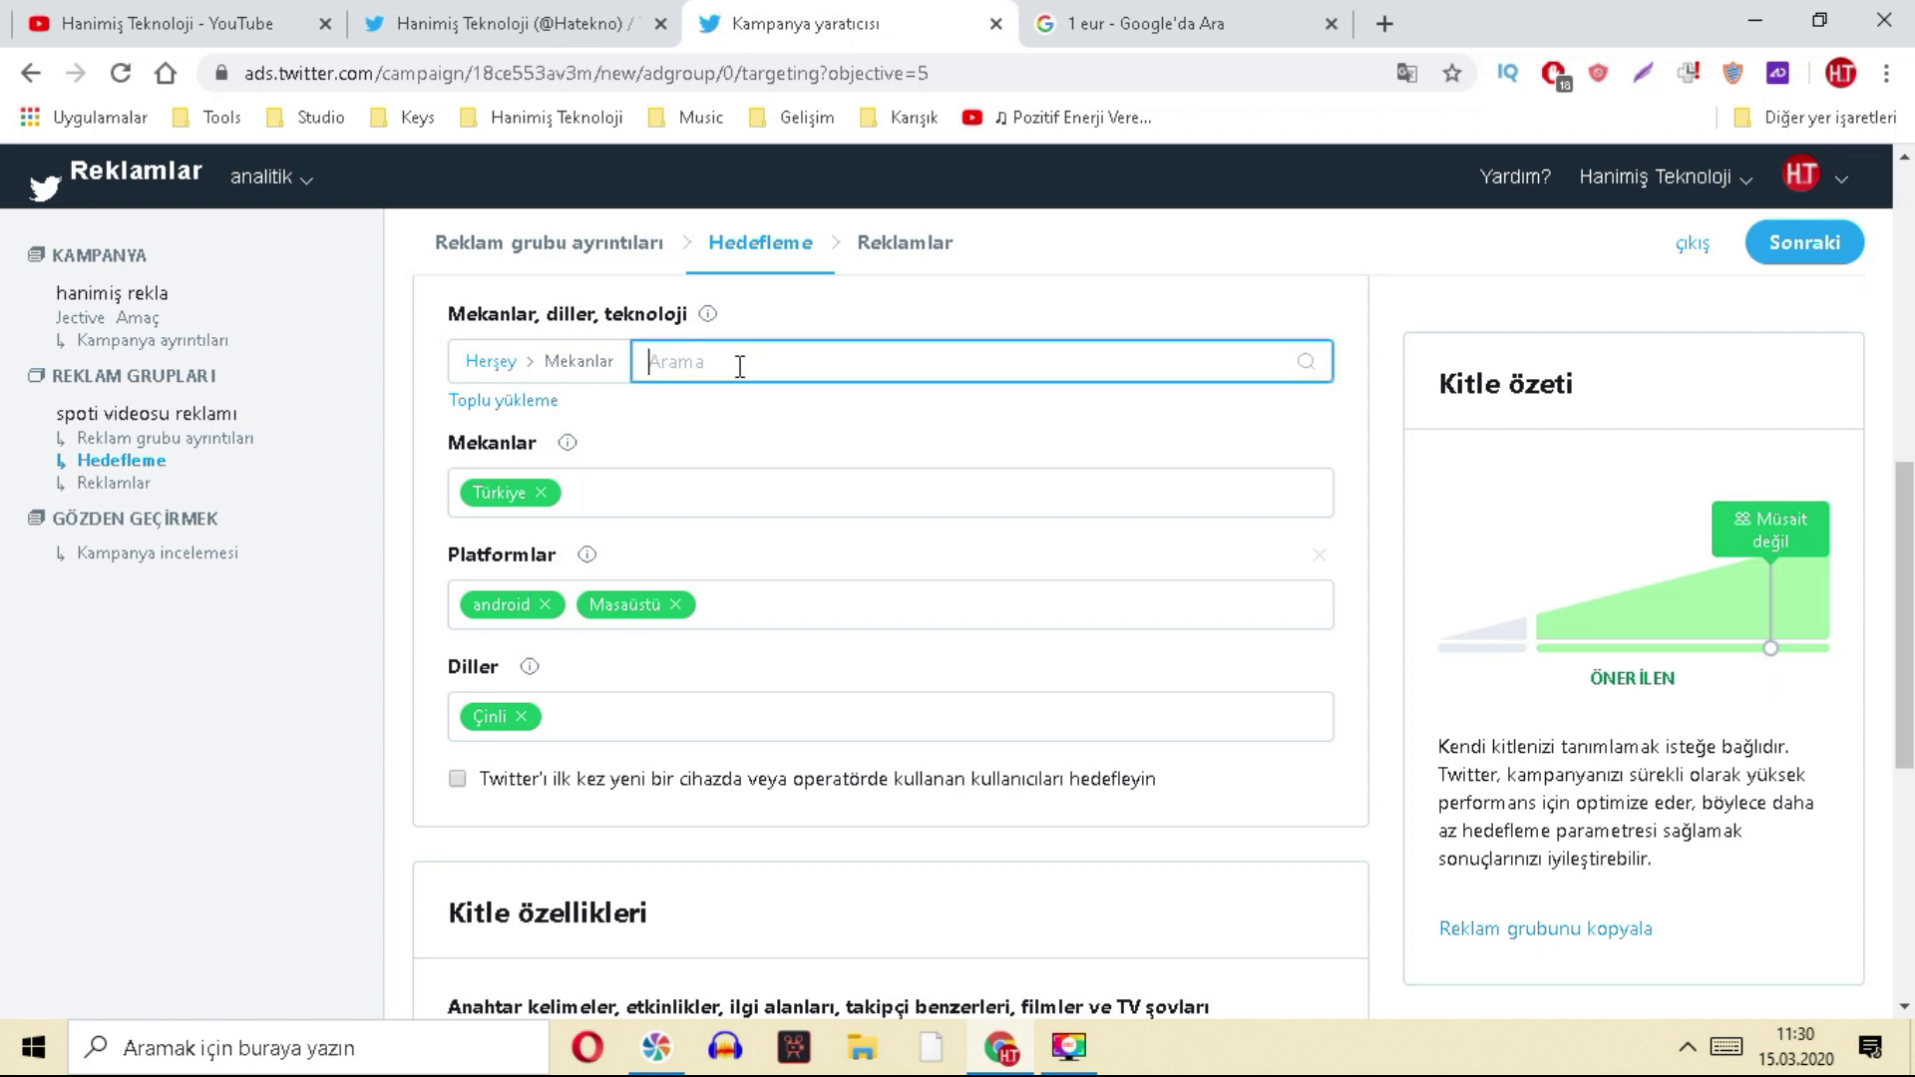
type("st")
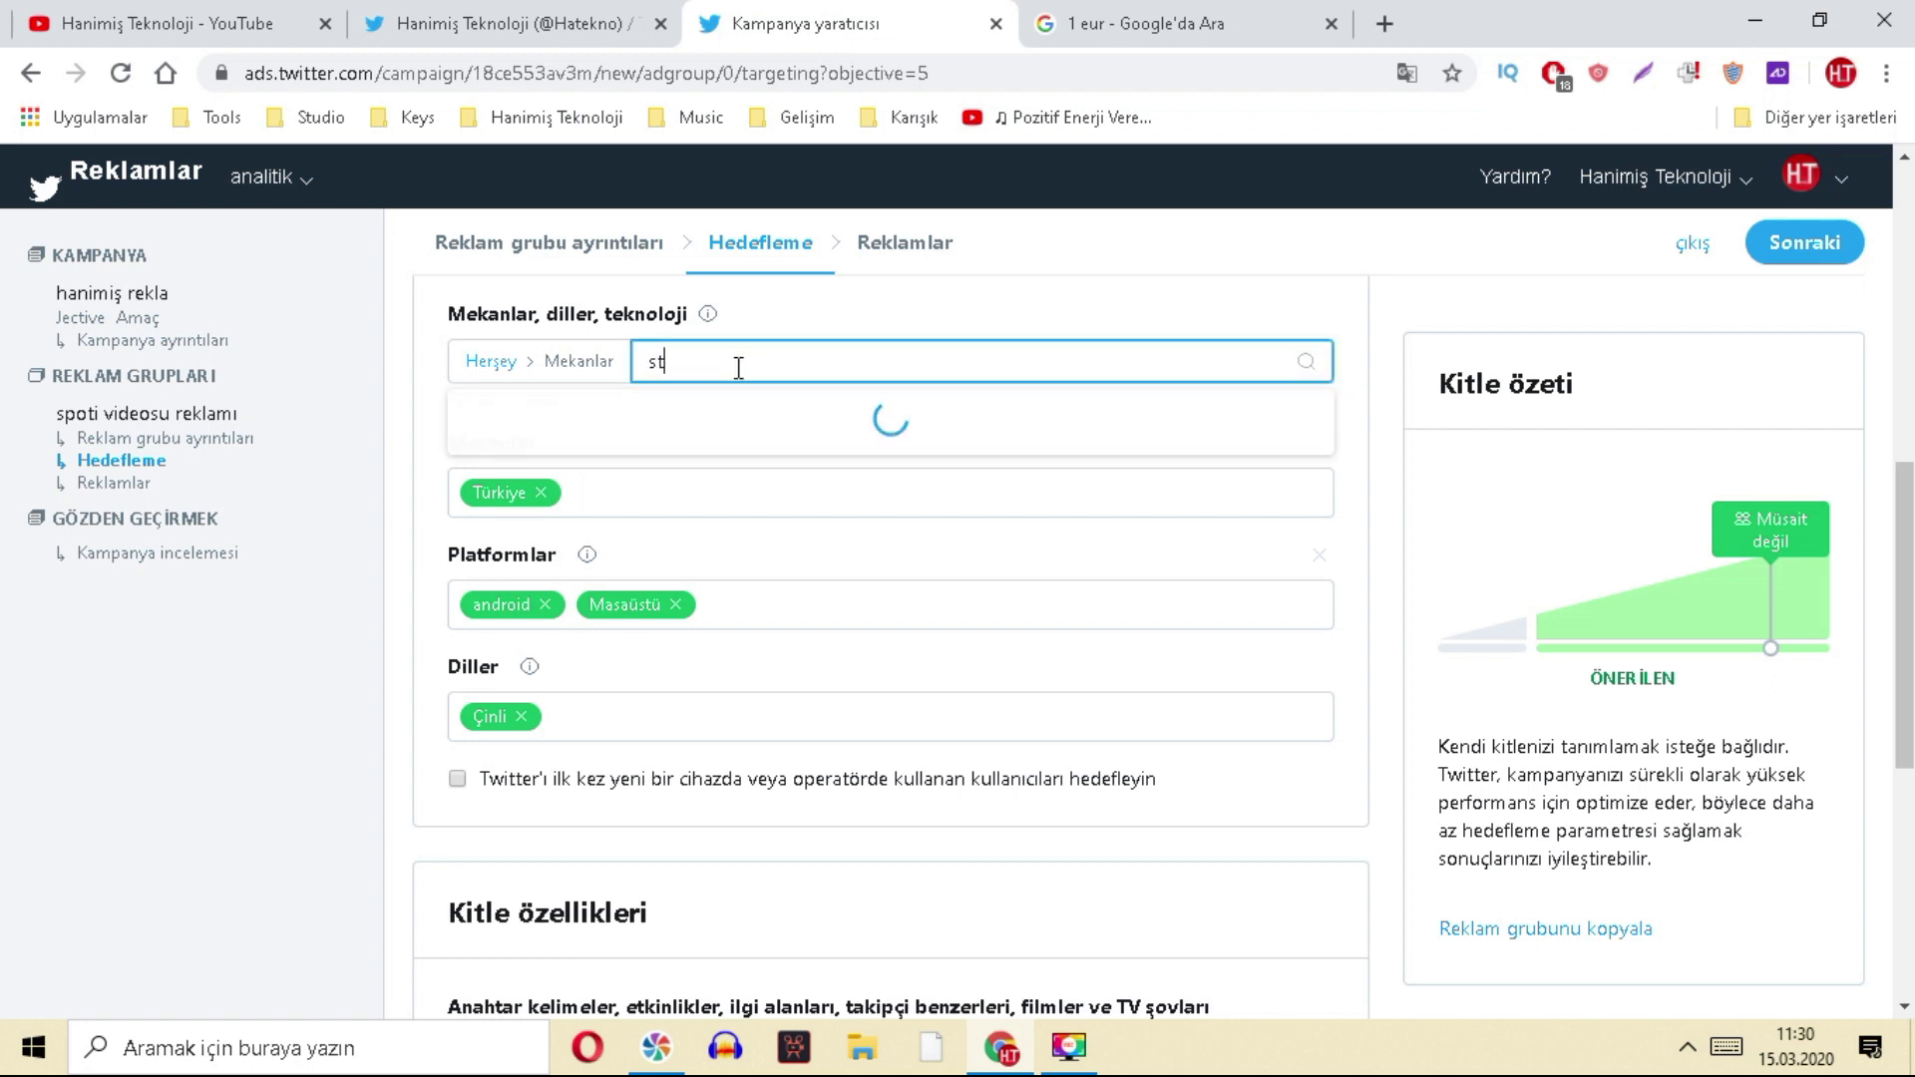
type("arbu")
key("BackSpace")
key("BackSpace")
key("BackSpace")
key("BackSpace")
key("BackSpace")
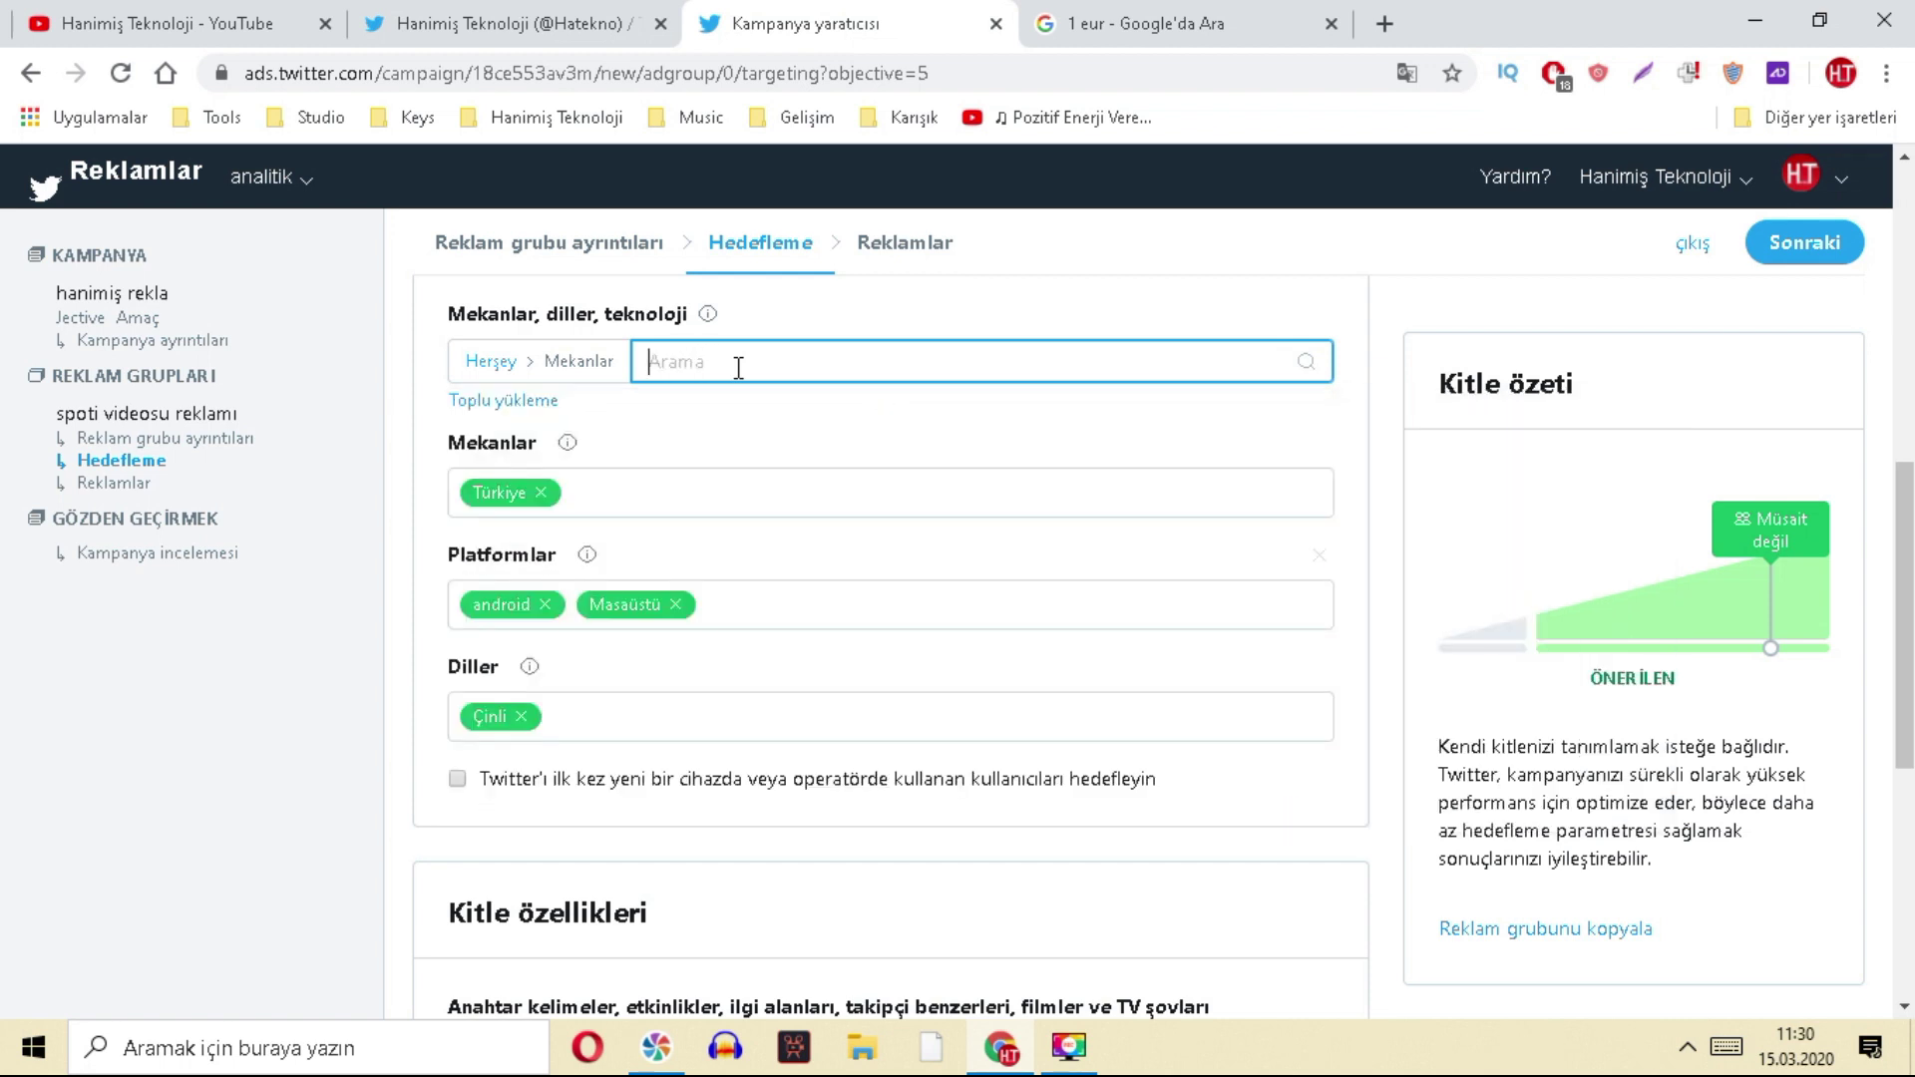
- Search the location targeting for "burger", return to all categories, then clear the search and close the suggestions
type("burger")
left_click(491, 361)
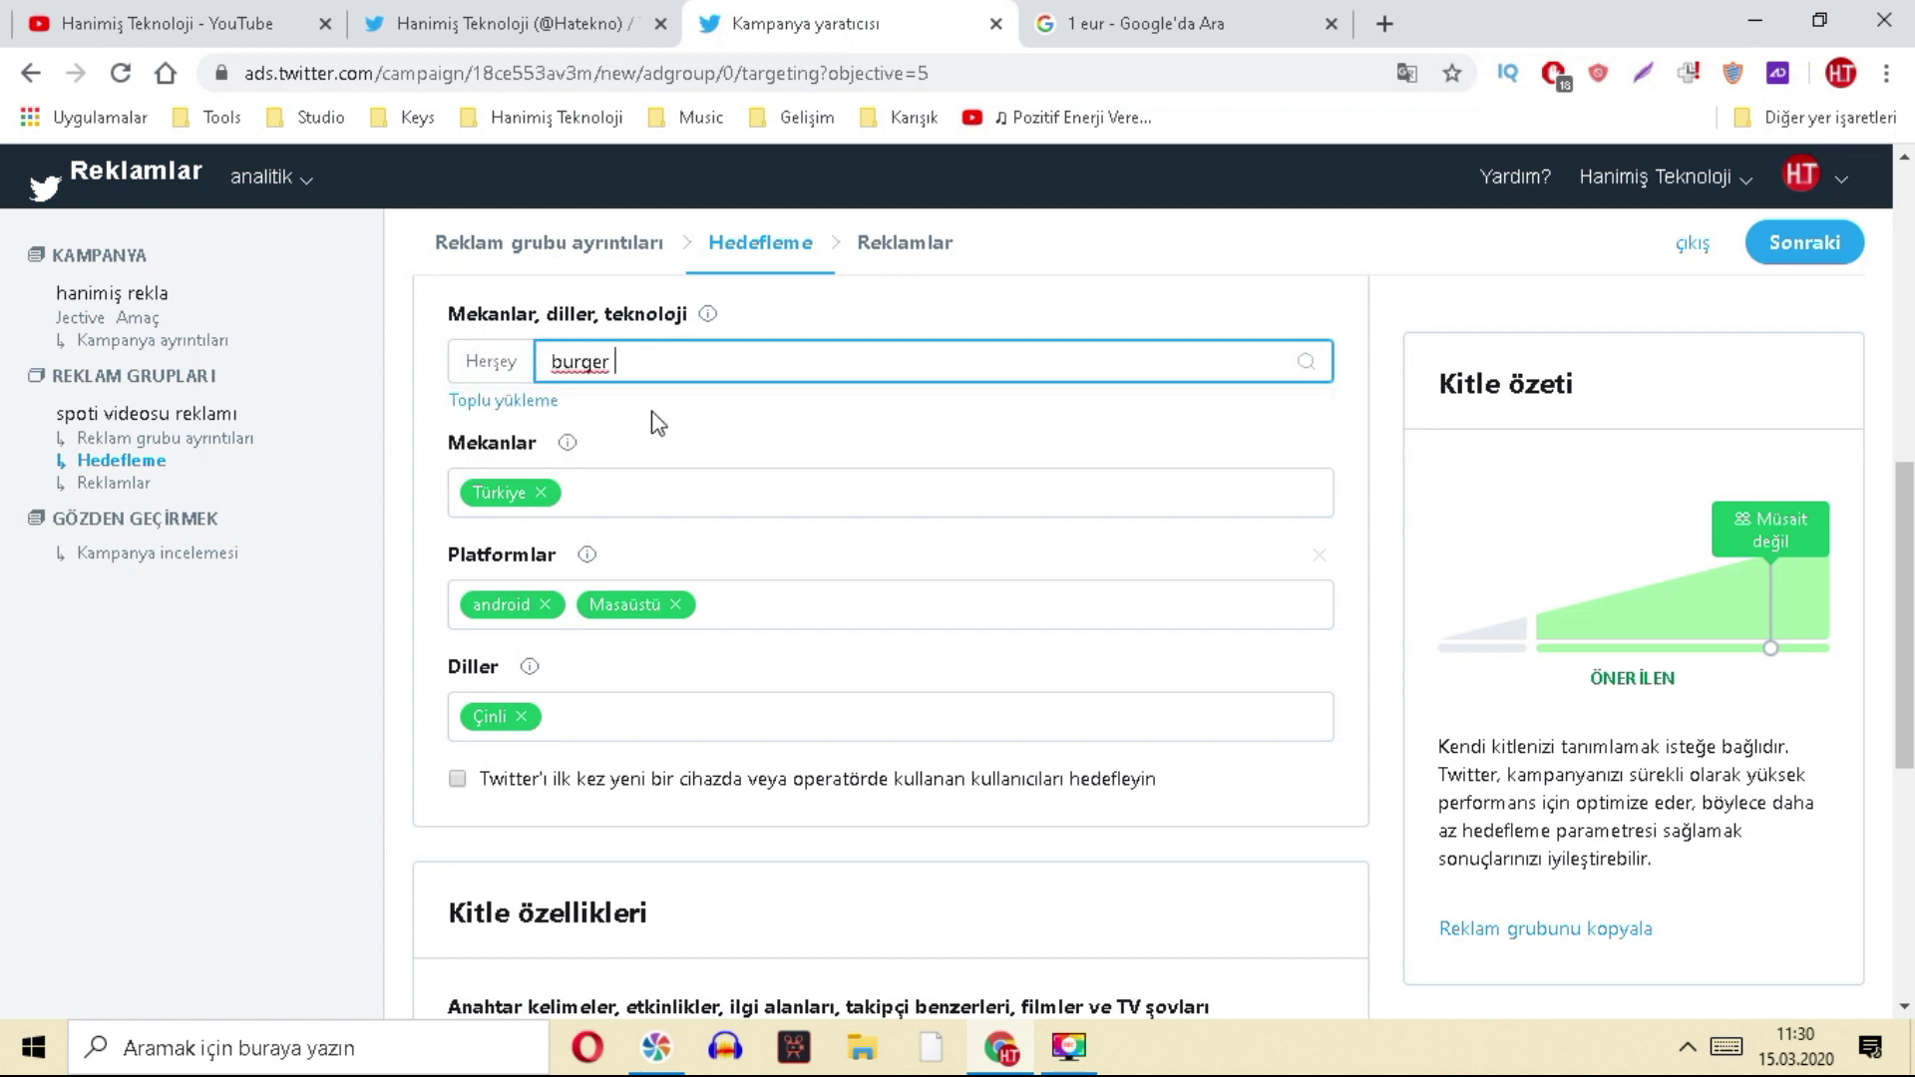
key("shift+Left")
key("shift+Left")
key("shift+Left")
key("shift+Left")
key("shift+Left")
key("shift+Left")
key("BackSpace")
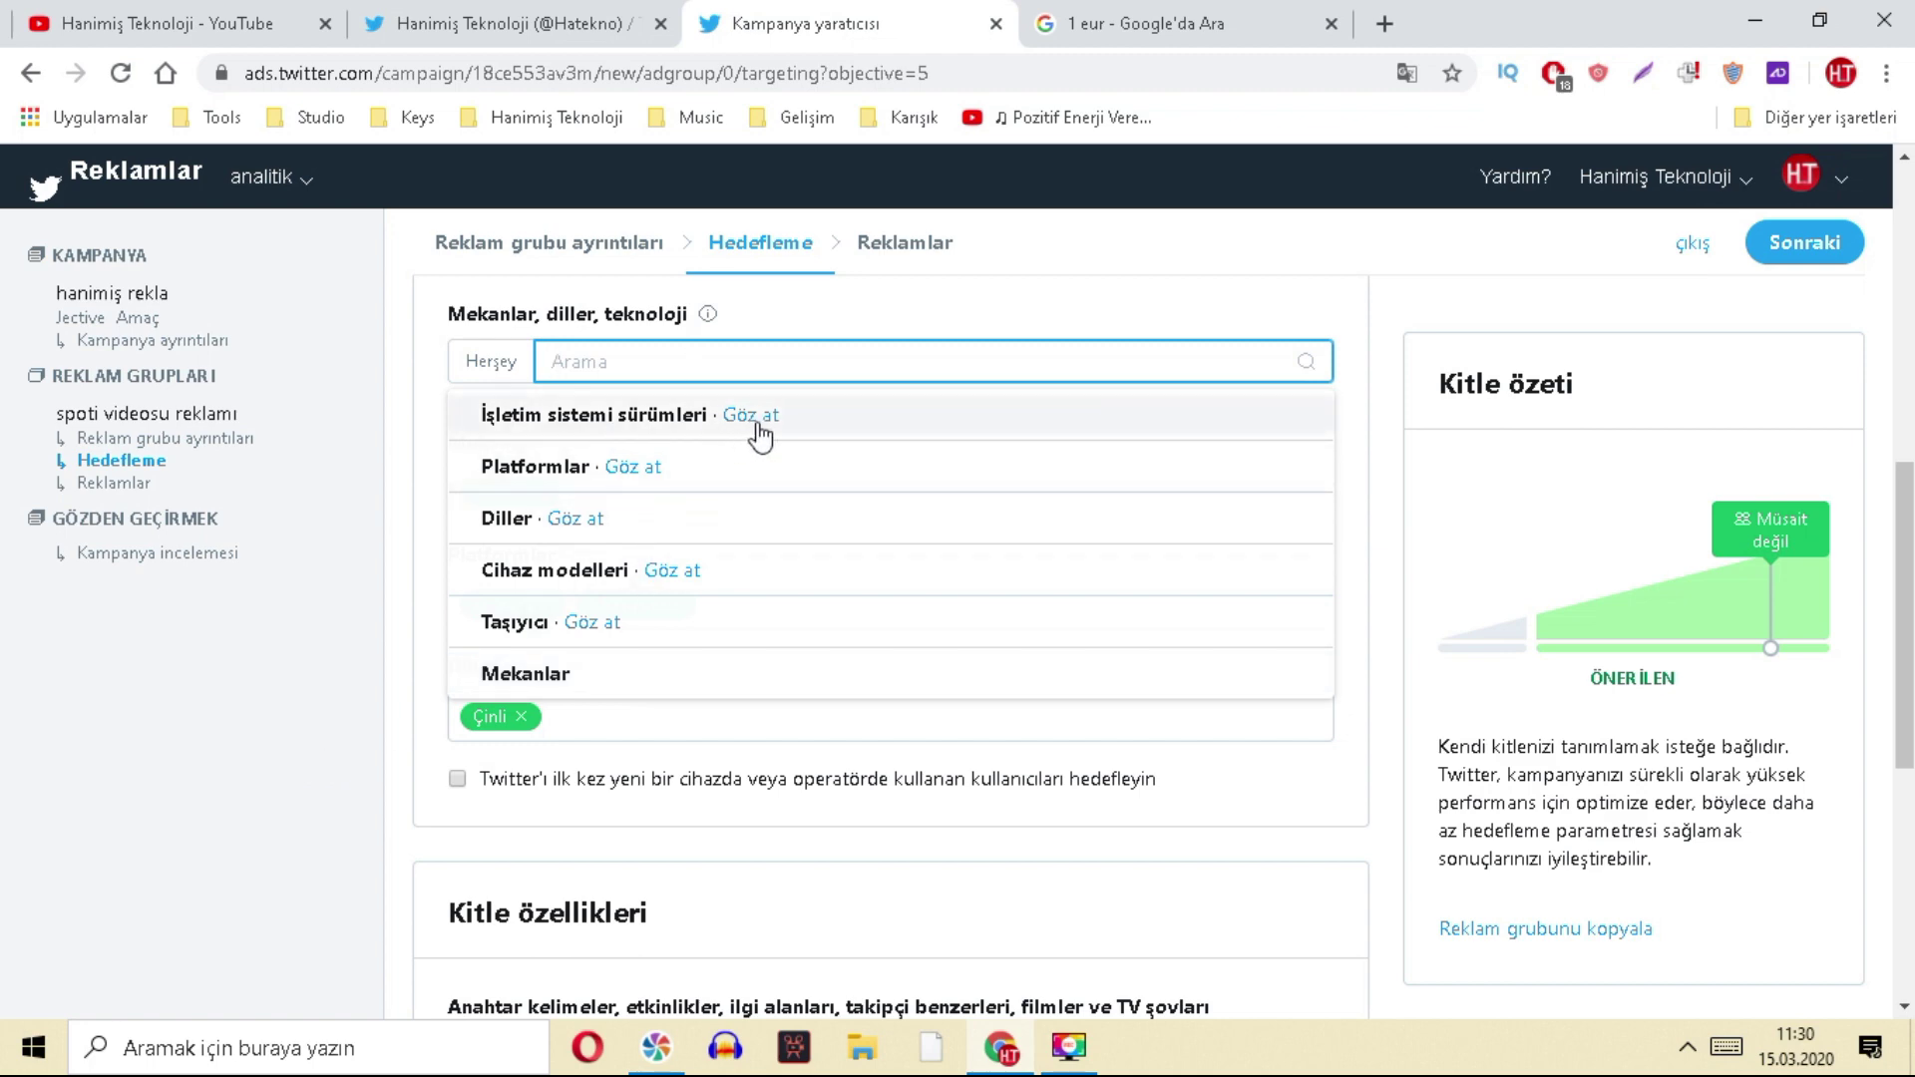
left_click(299, 632)
- Review the audience features section, the Twitter profile's tweets and the YouTube channel's uploaded videos for suitable keyword topics
scroll(893, 457, "down", 5)
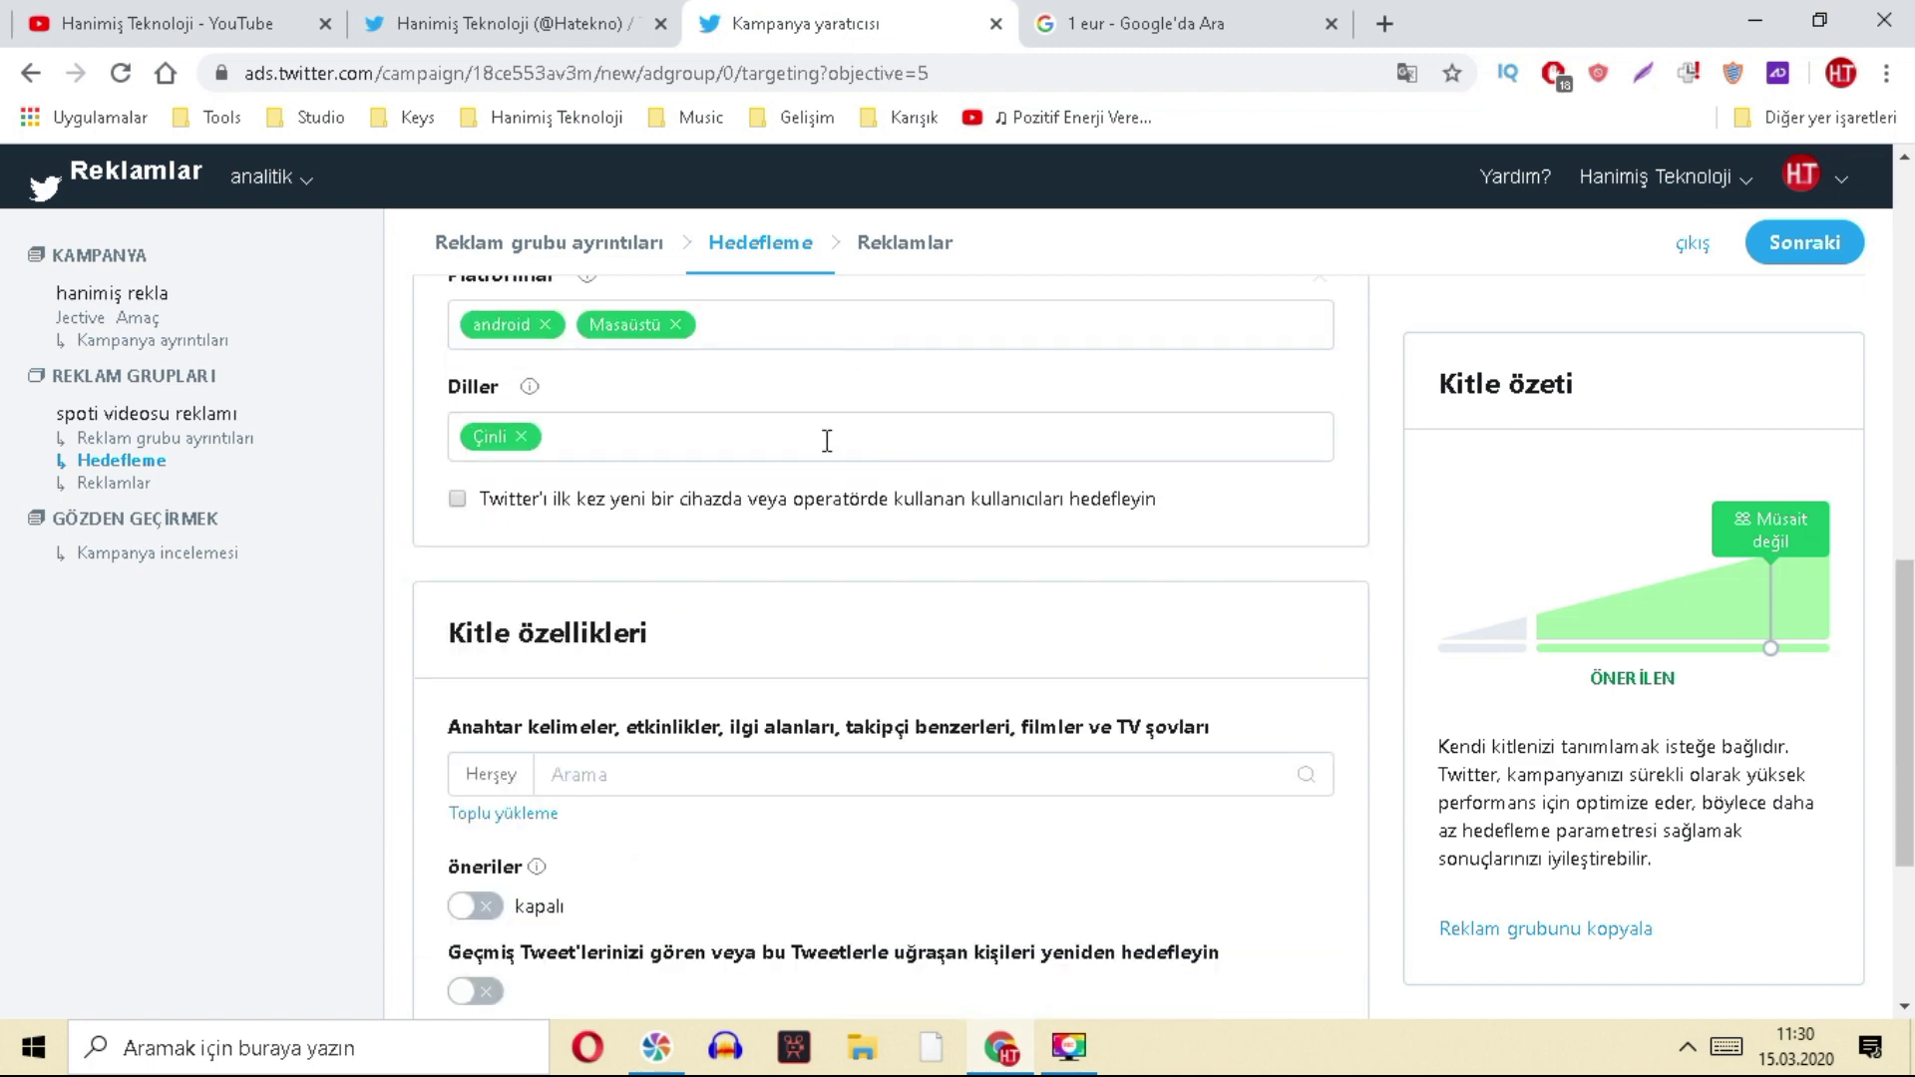
scroll(788, 405, "up", 3)
scroll(574, 774, "down", 3)
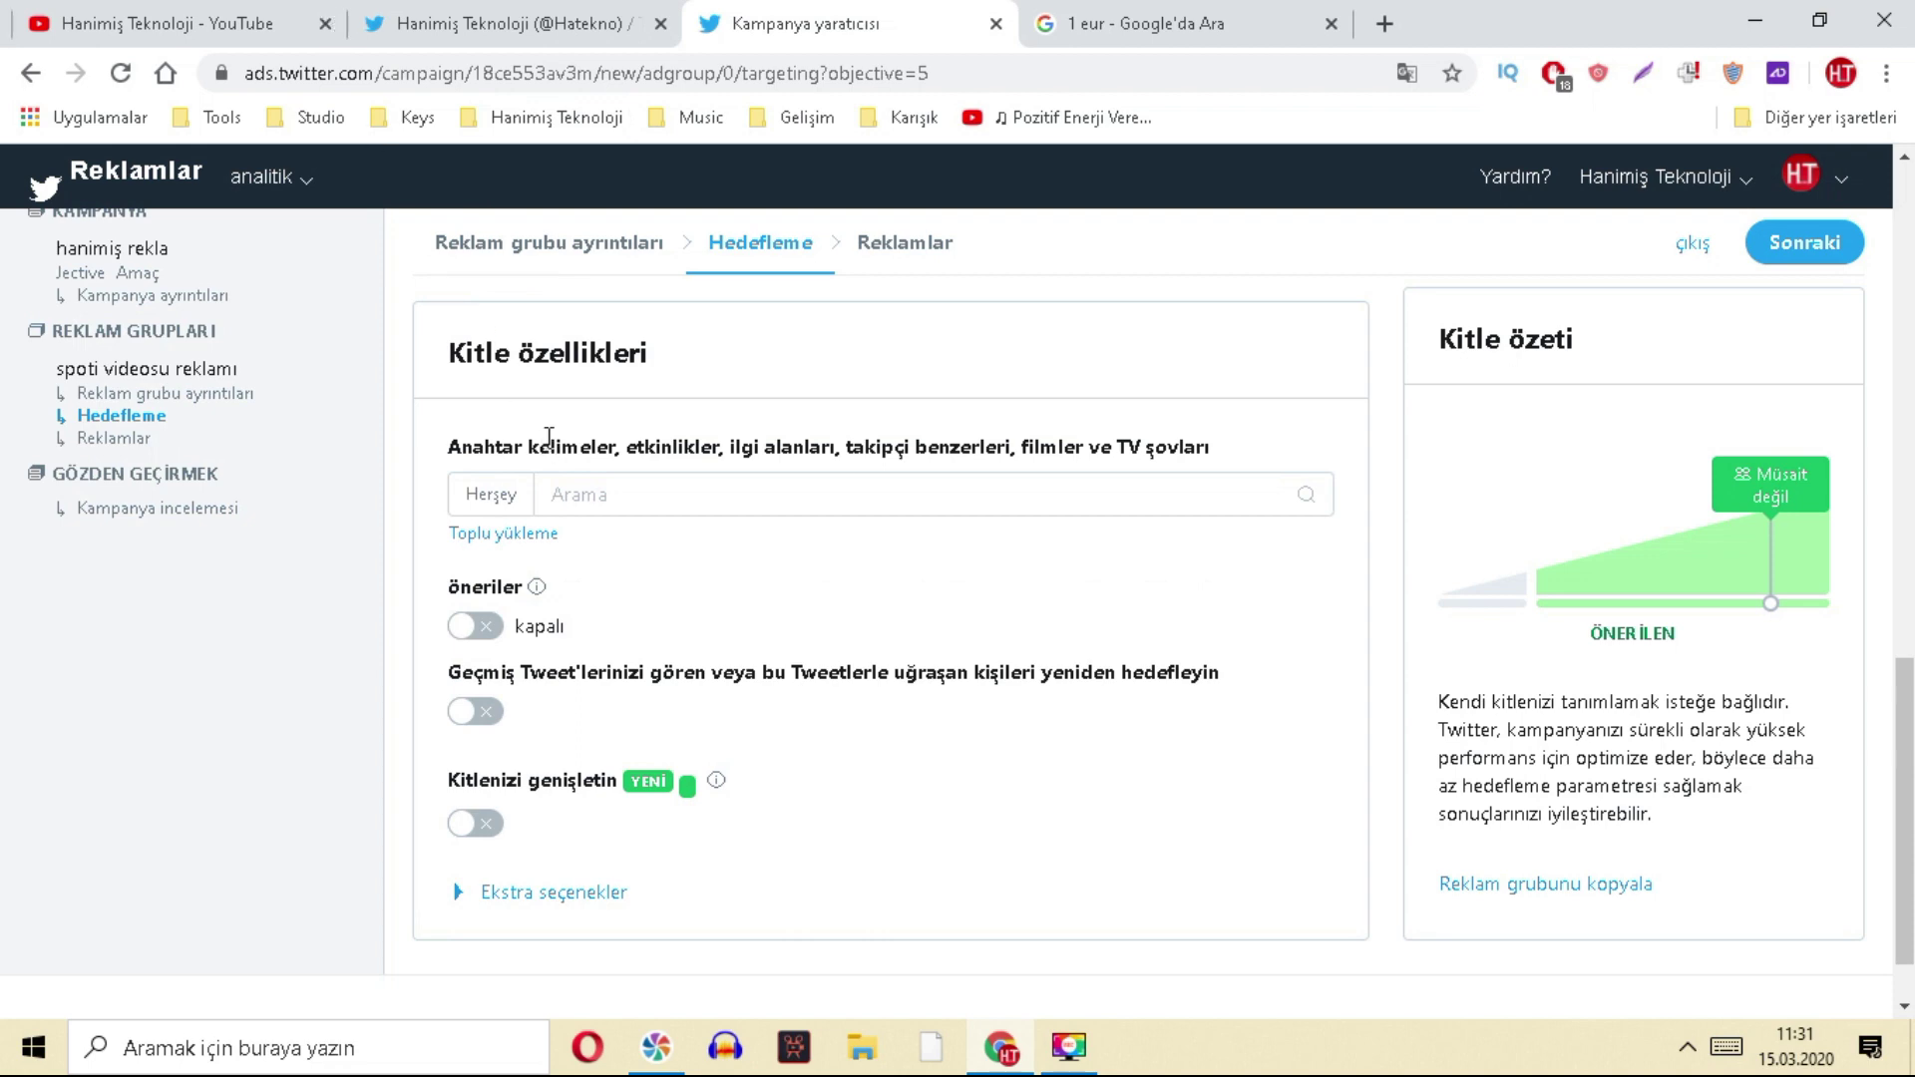
scroll(548, 435, "up", 3)
left_click(471, 15)
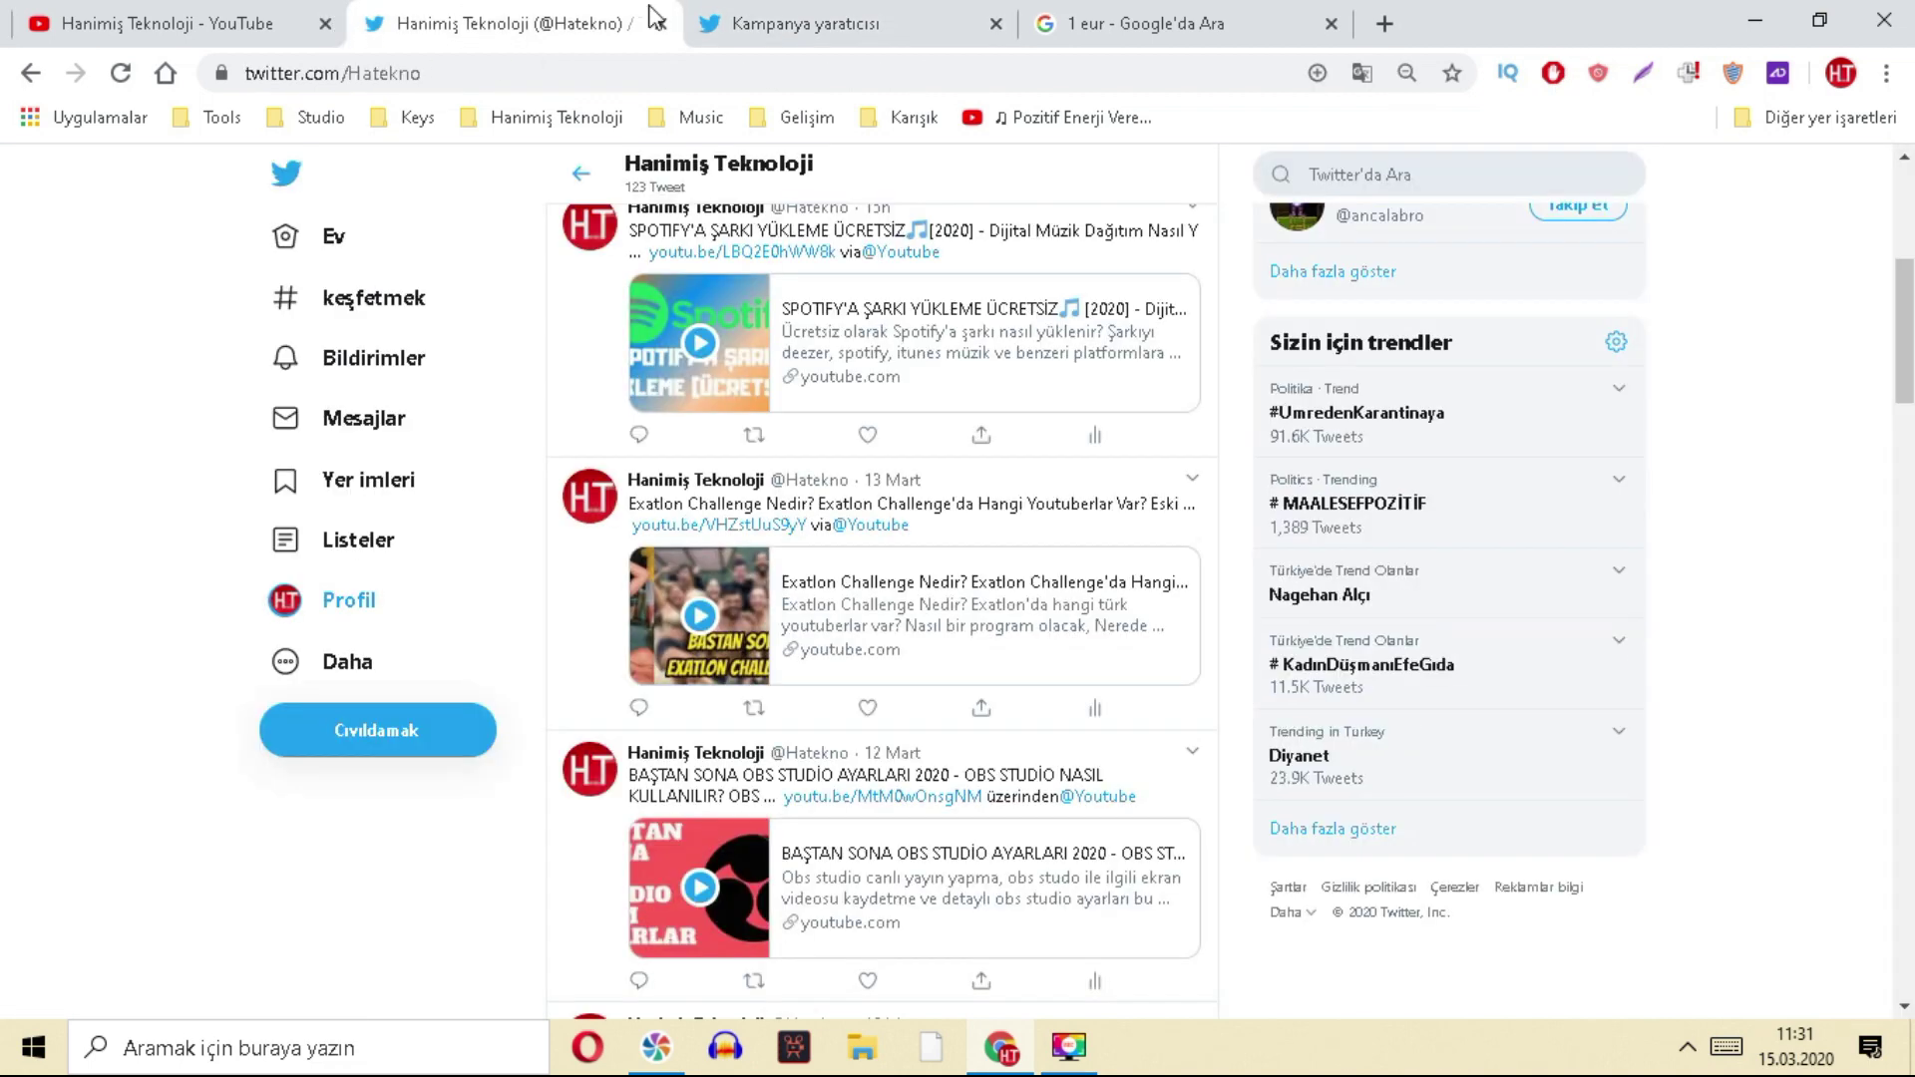
left_click(847, 15)
left_click(170, 15)
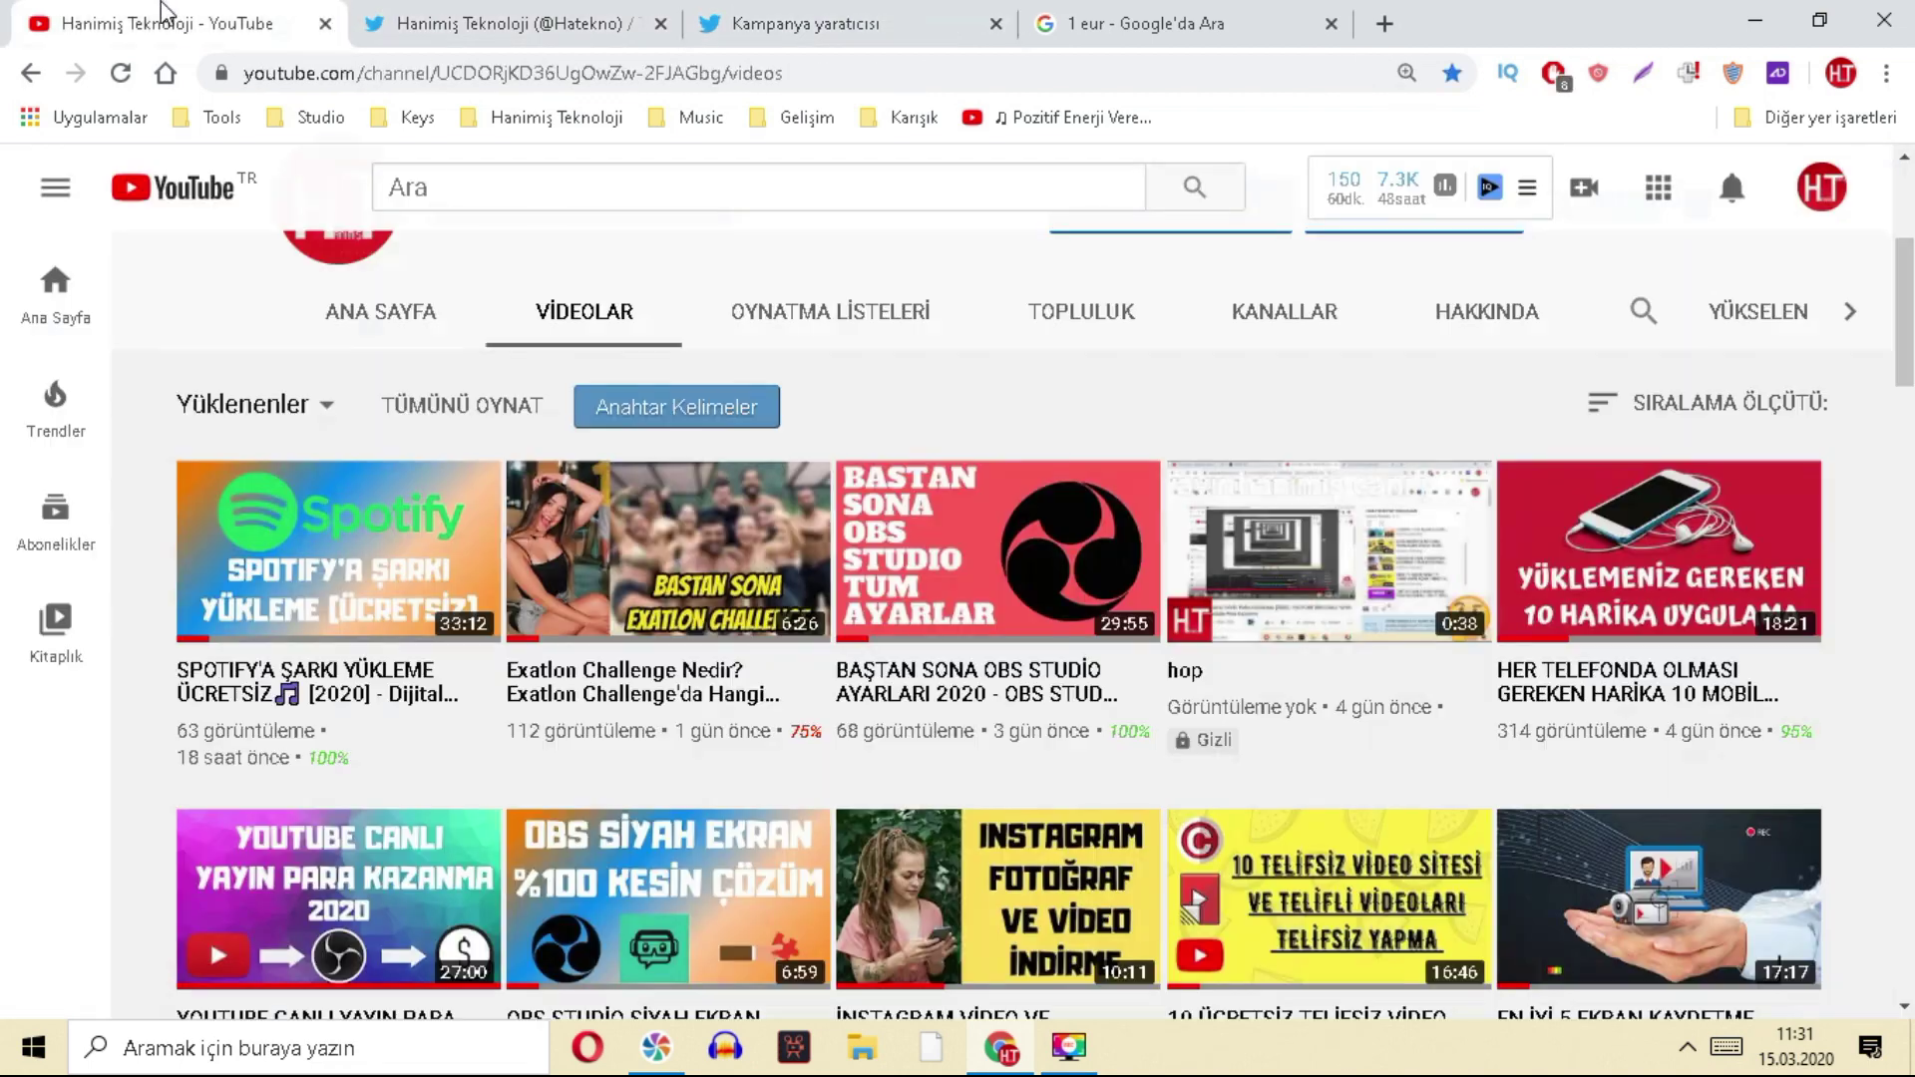
left_click(766, 15)
left_click(170, 15)
scroll(466, 703, "down", 14)
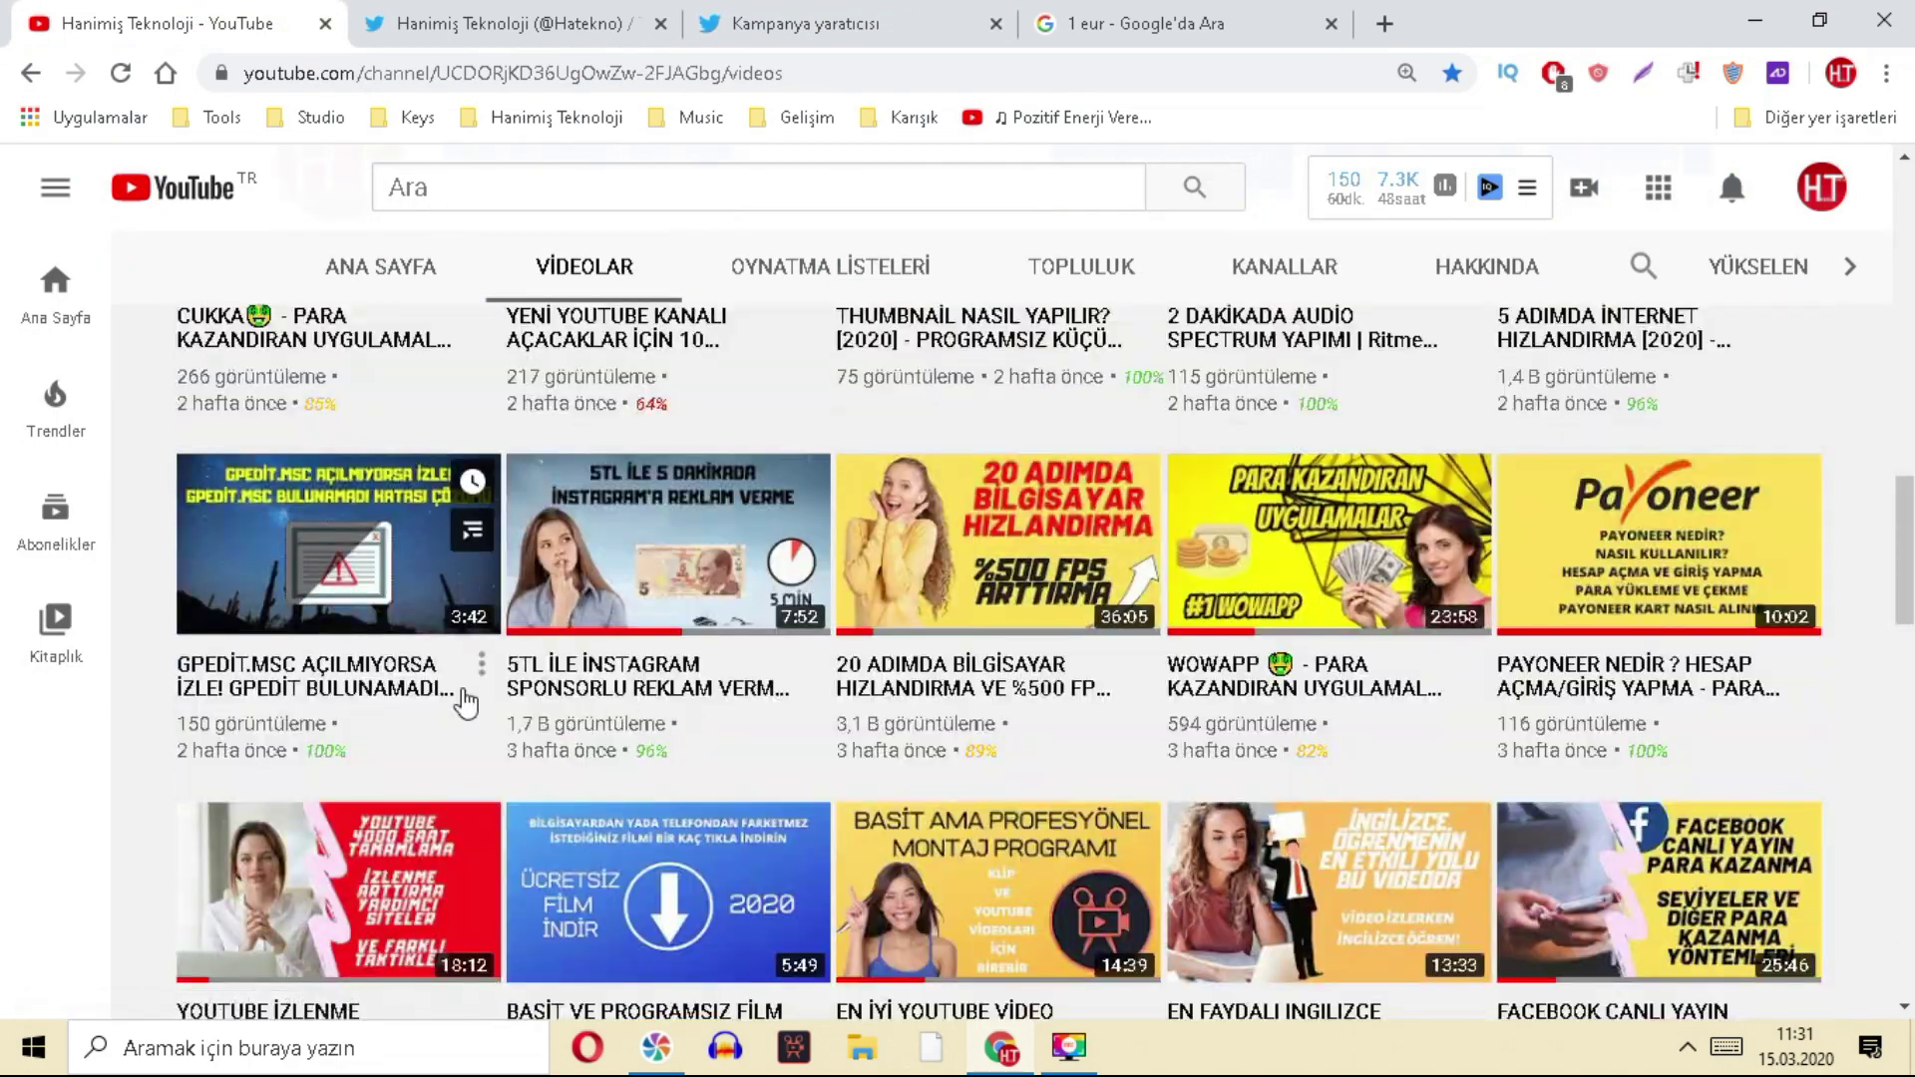
scroll(466, 703, "down", 6)
scroll(466, 703, "down", 3)
scroll(1236, 771, "up", 8)
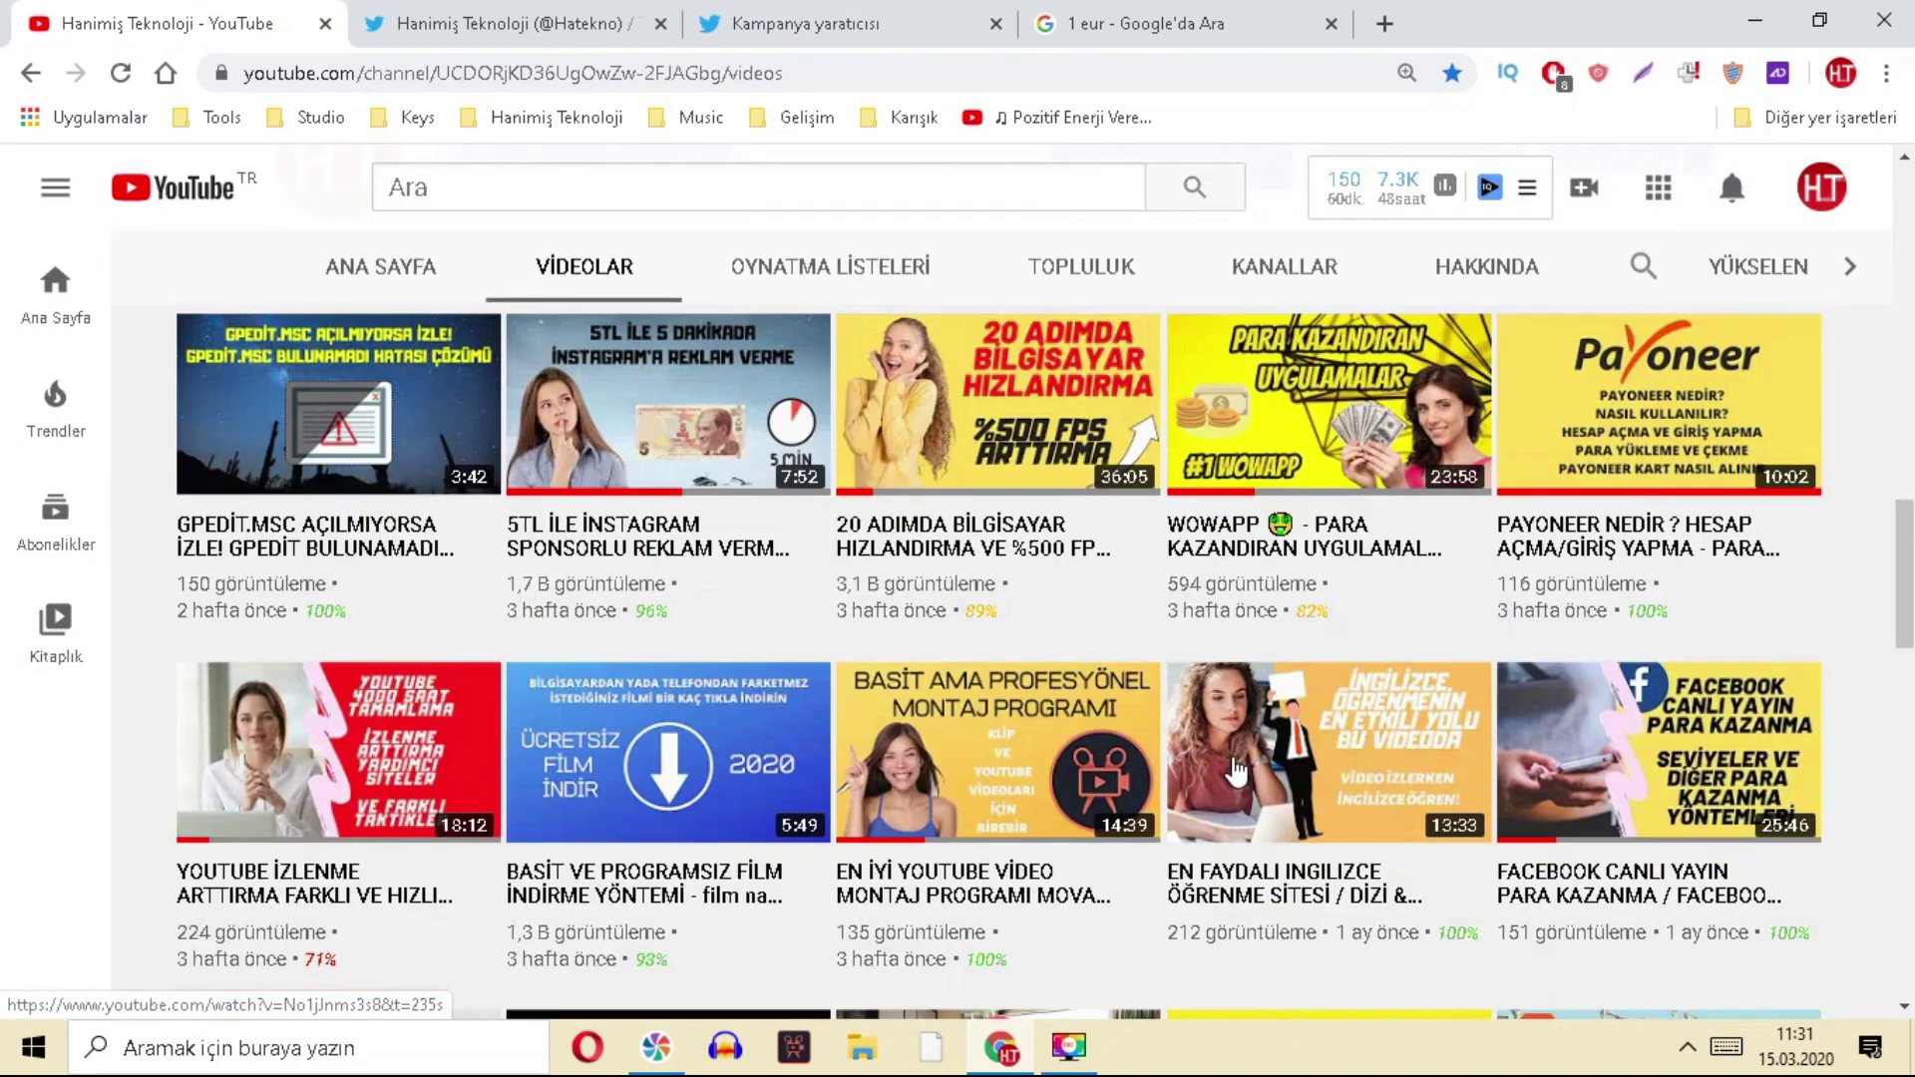
scroll(1237, 770, "up", 3)
- Return to the campaign creator and add "youtube" as a targeted keyword in the audience features
left_click(768, 18)
scroll(820, 582, "down", 1)
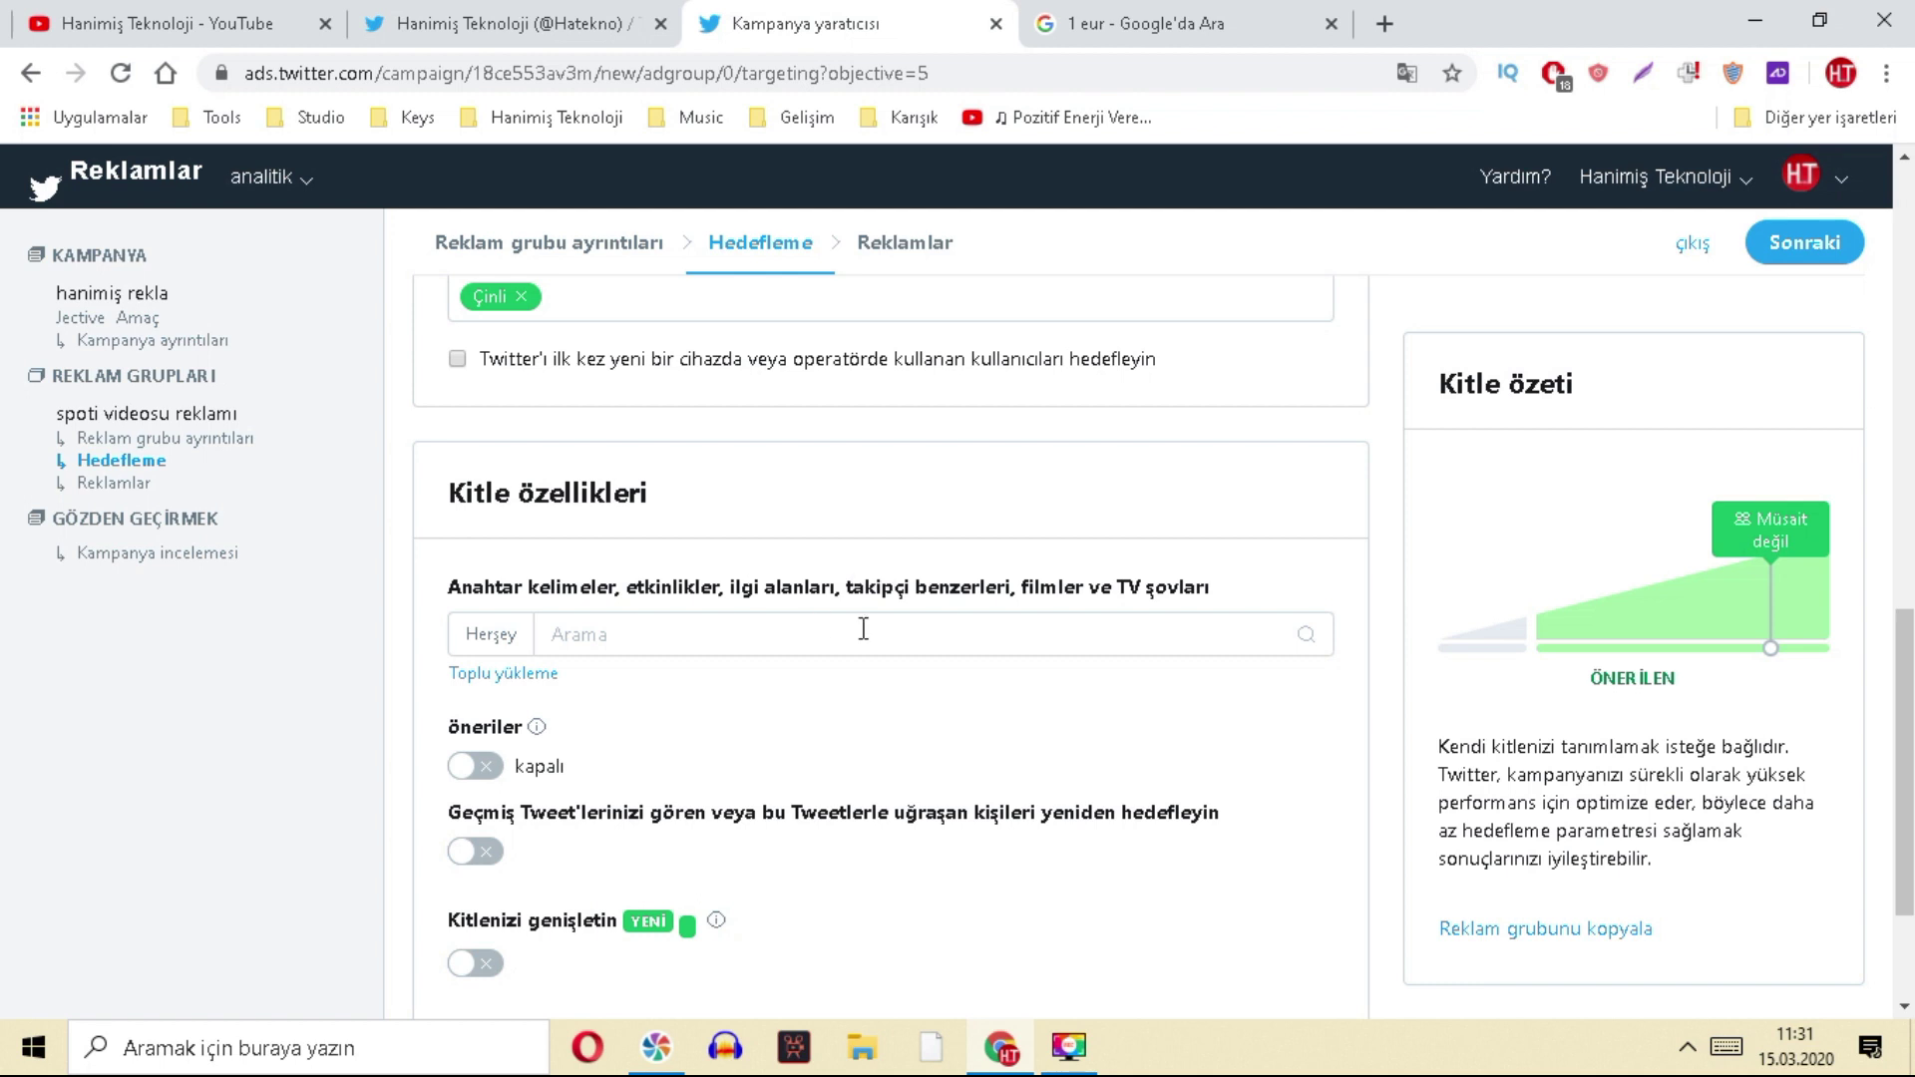
scroll(672, 598, "down", 2)
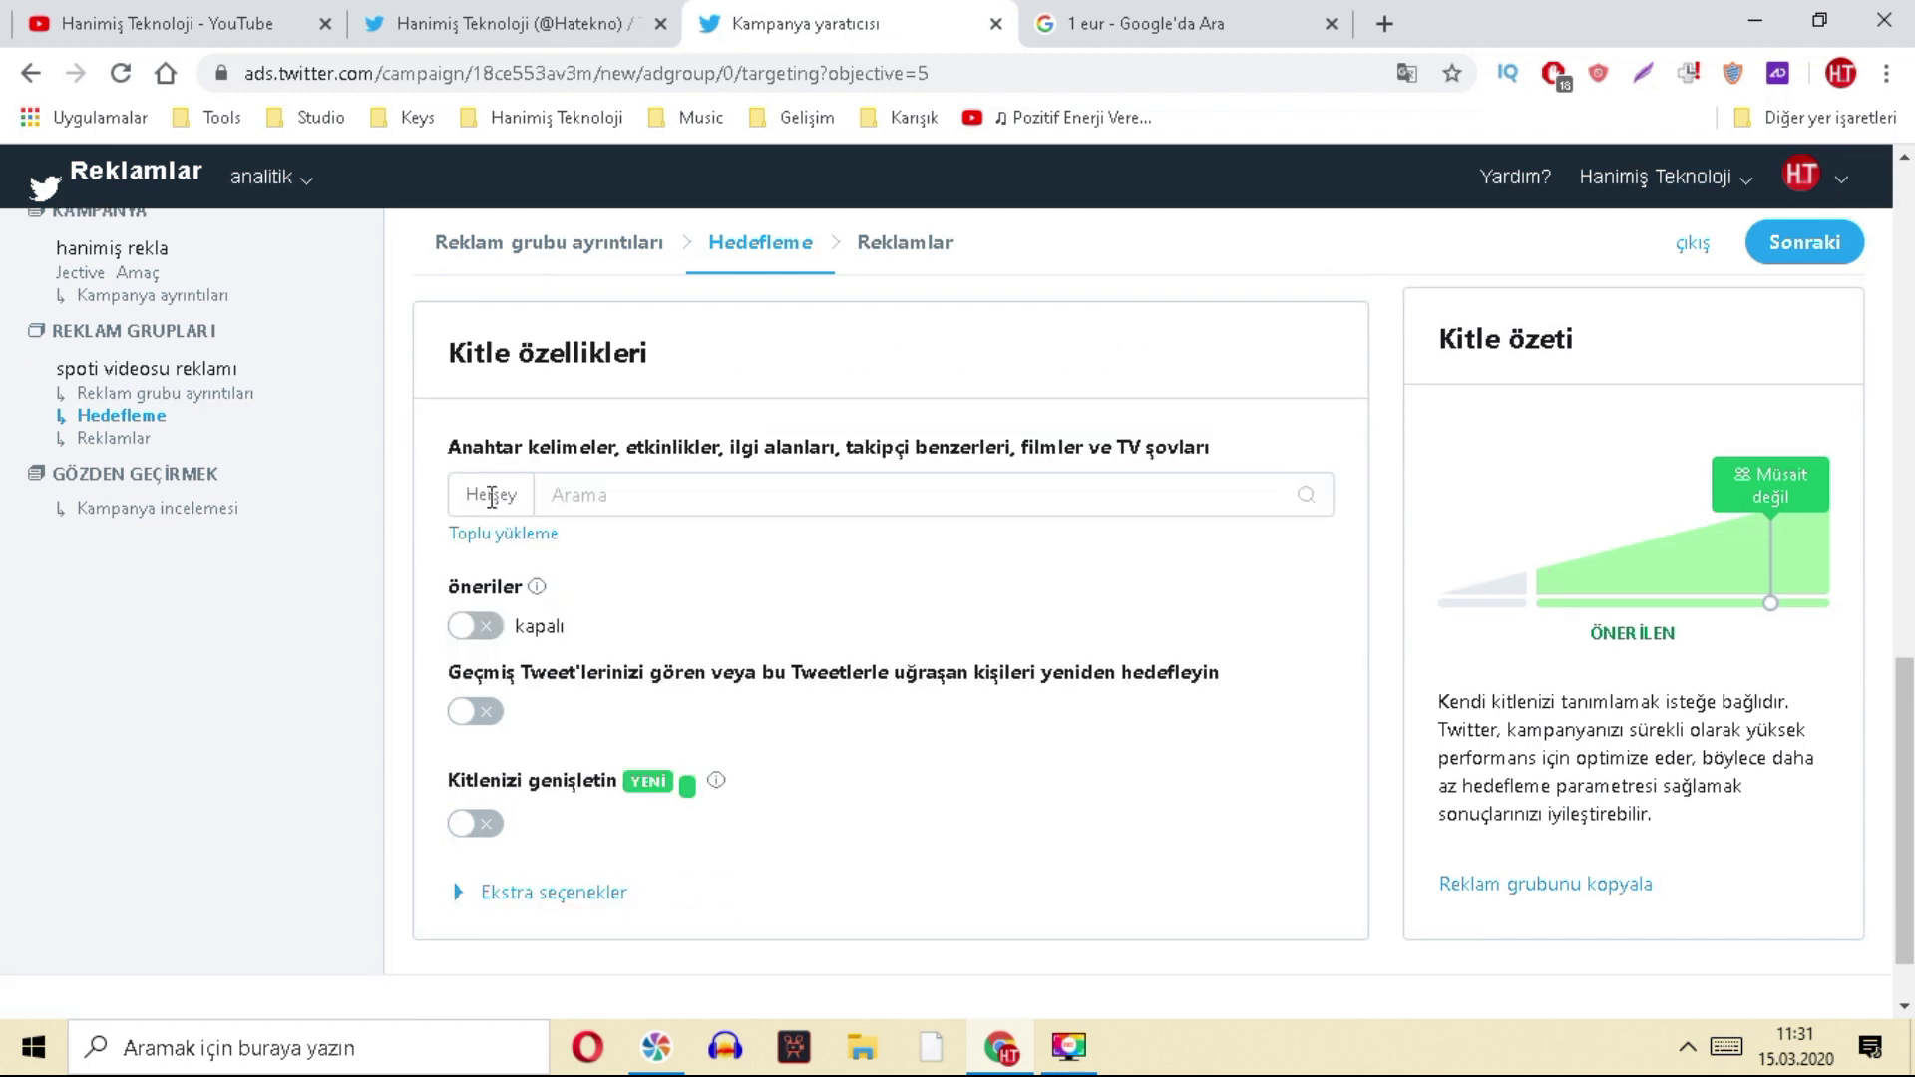
left_click(634, 495)
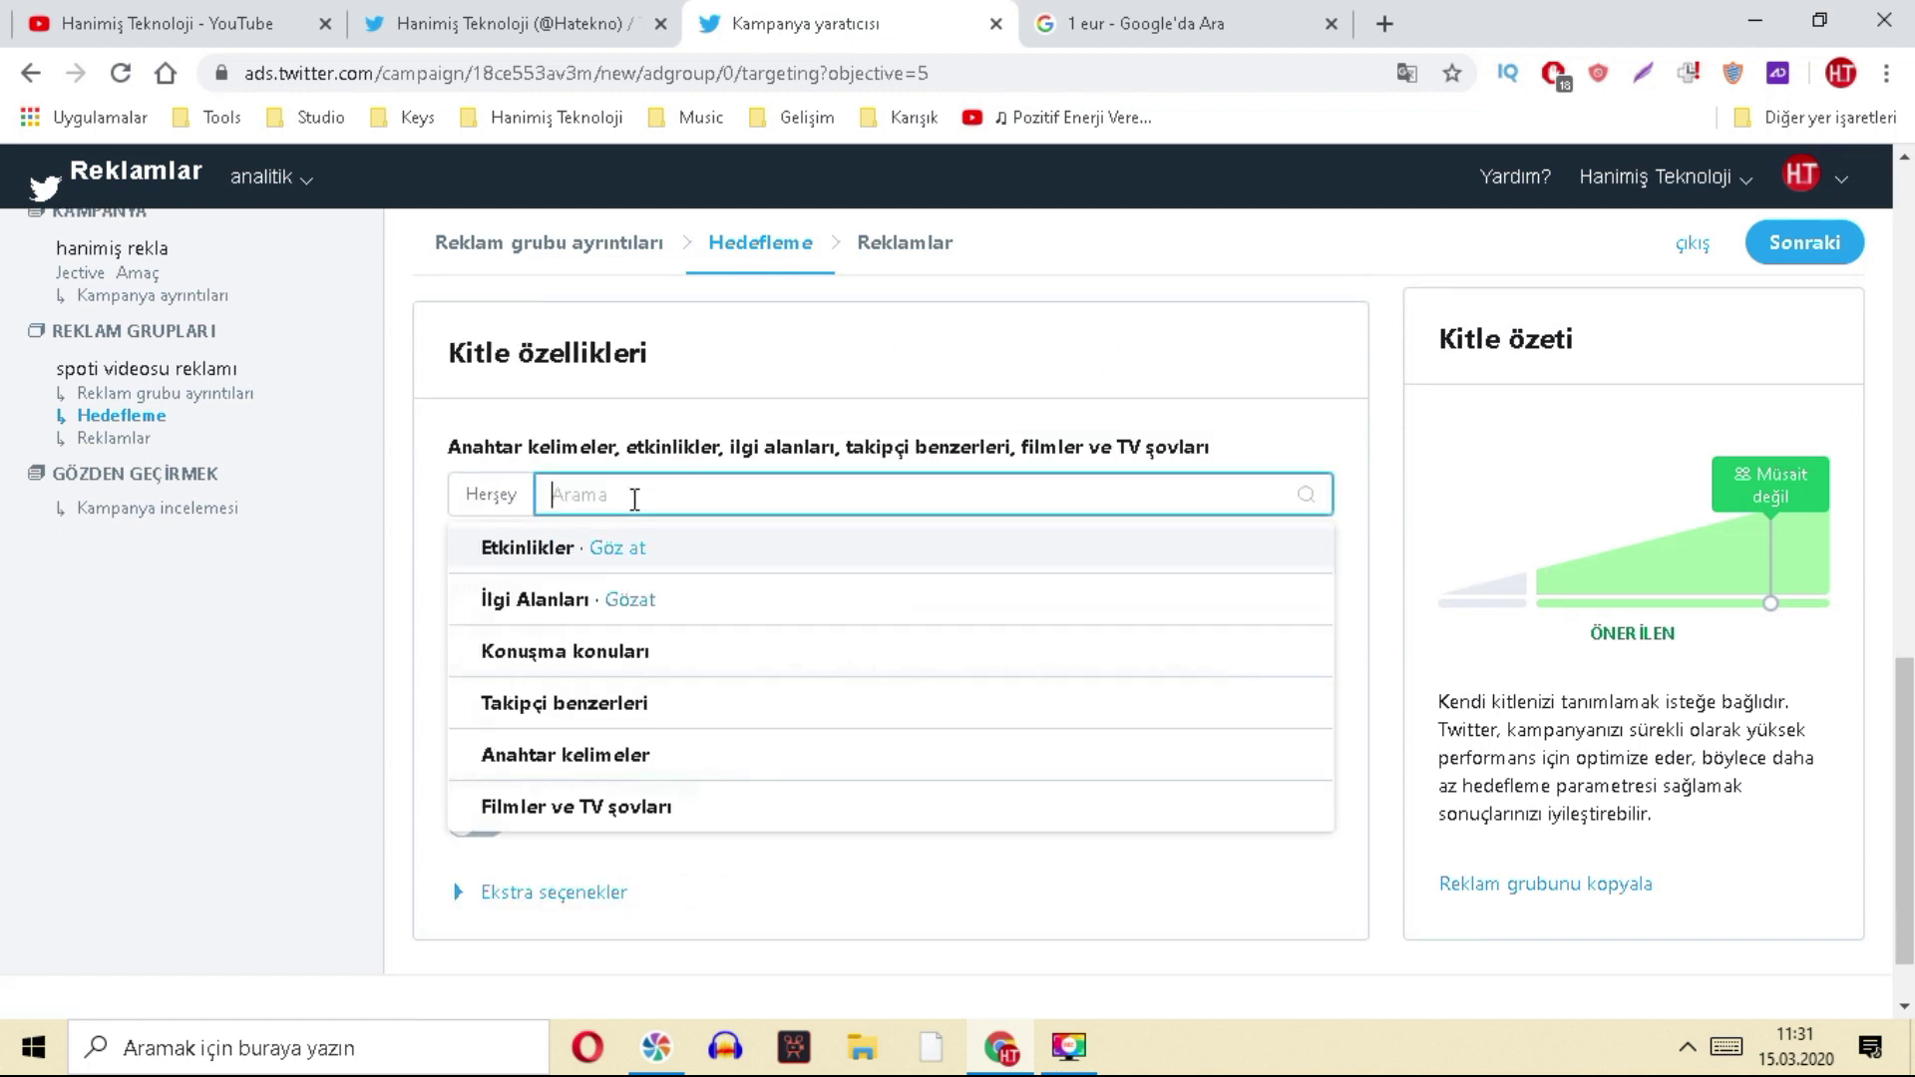
type("yo")
key("BackSpace")
key("BackSpace")
type("youtube")
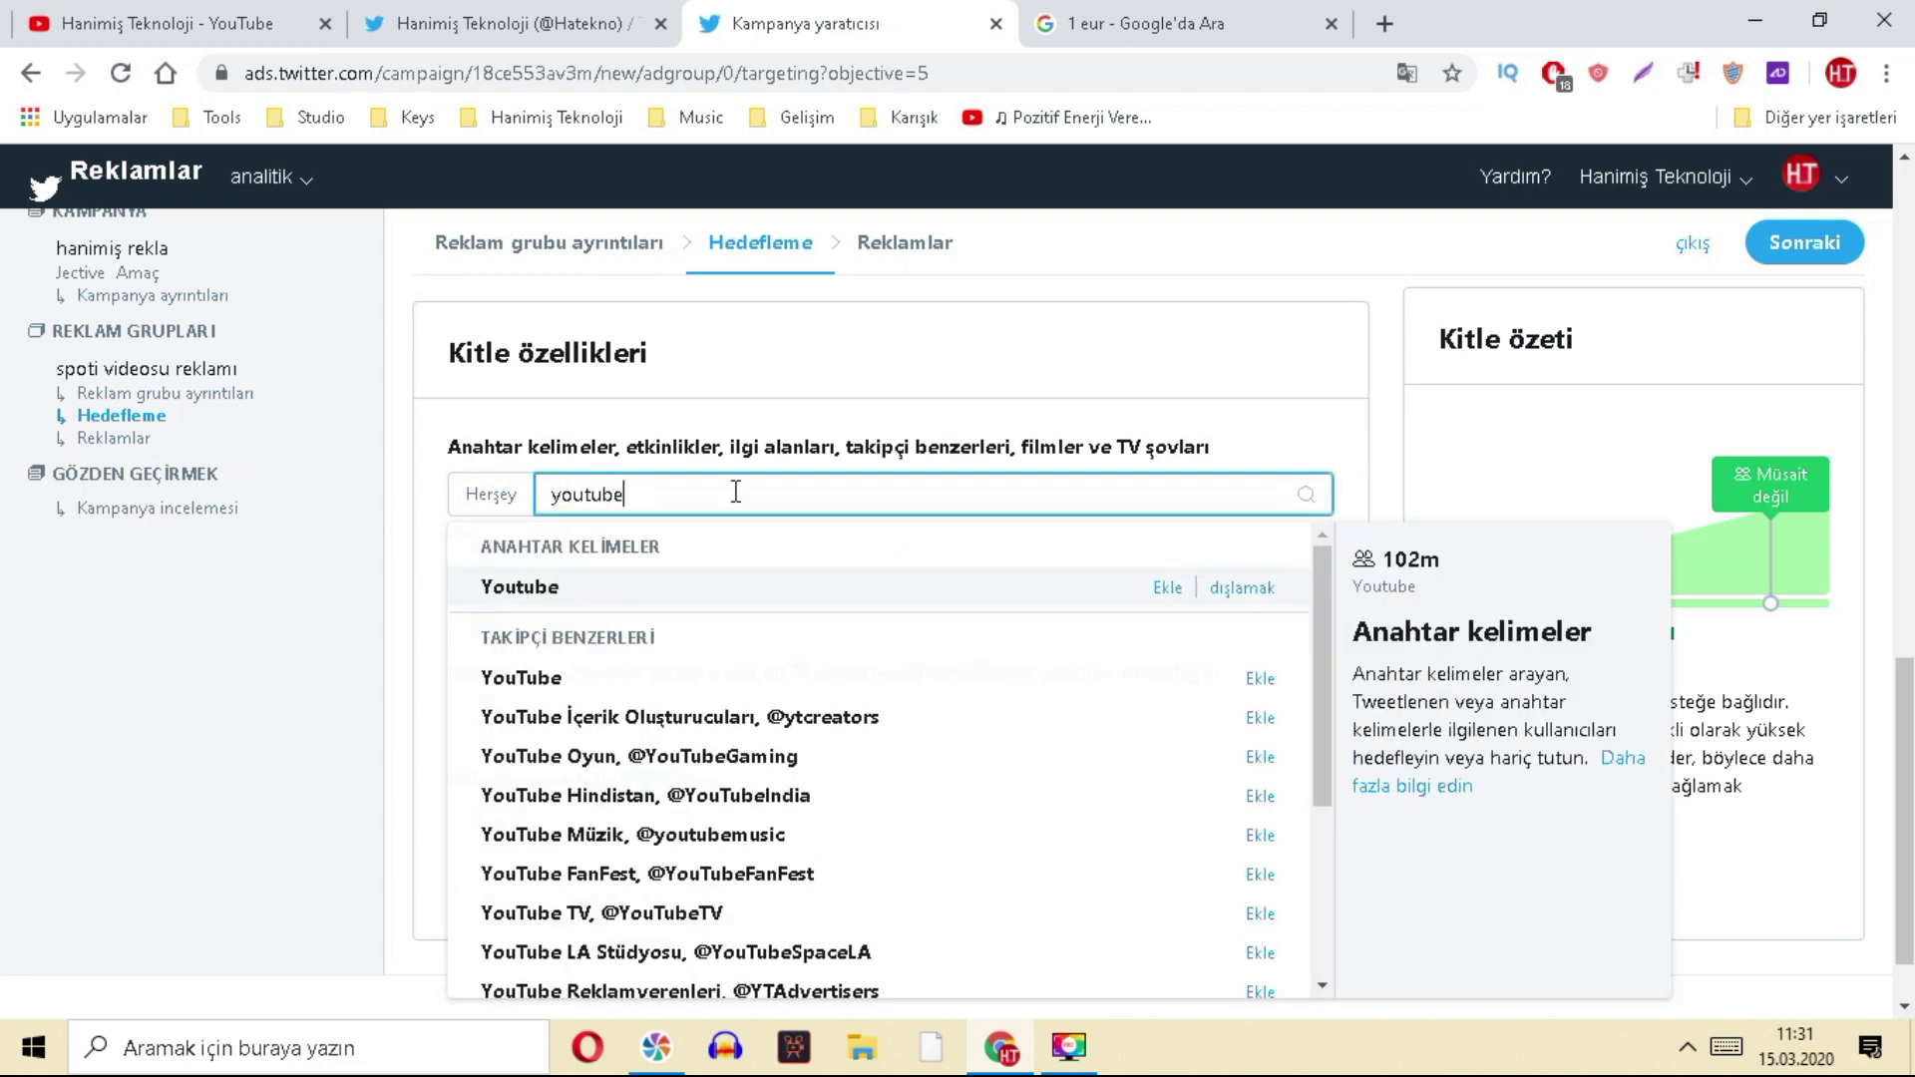
left_click(1168, 587)
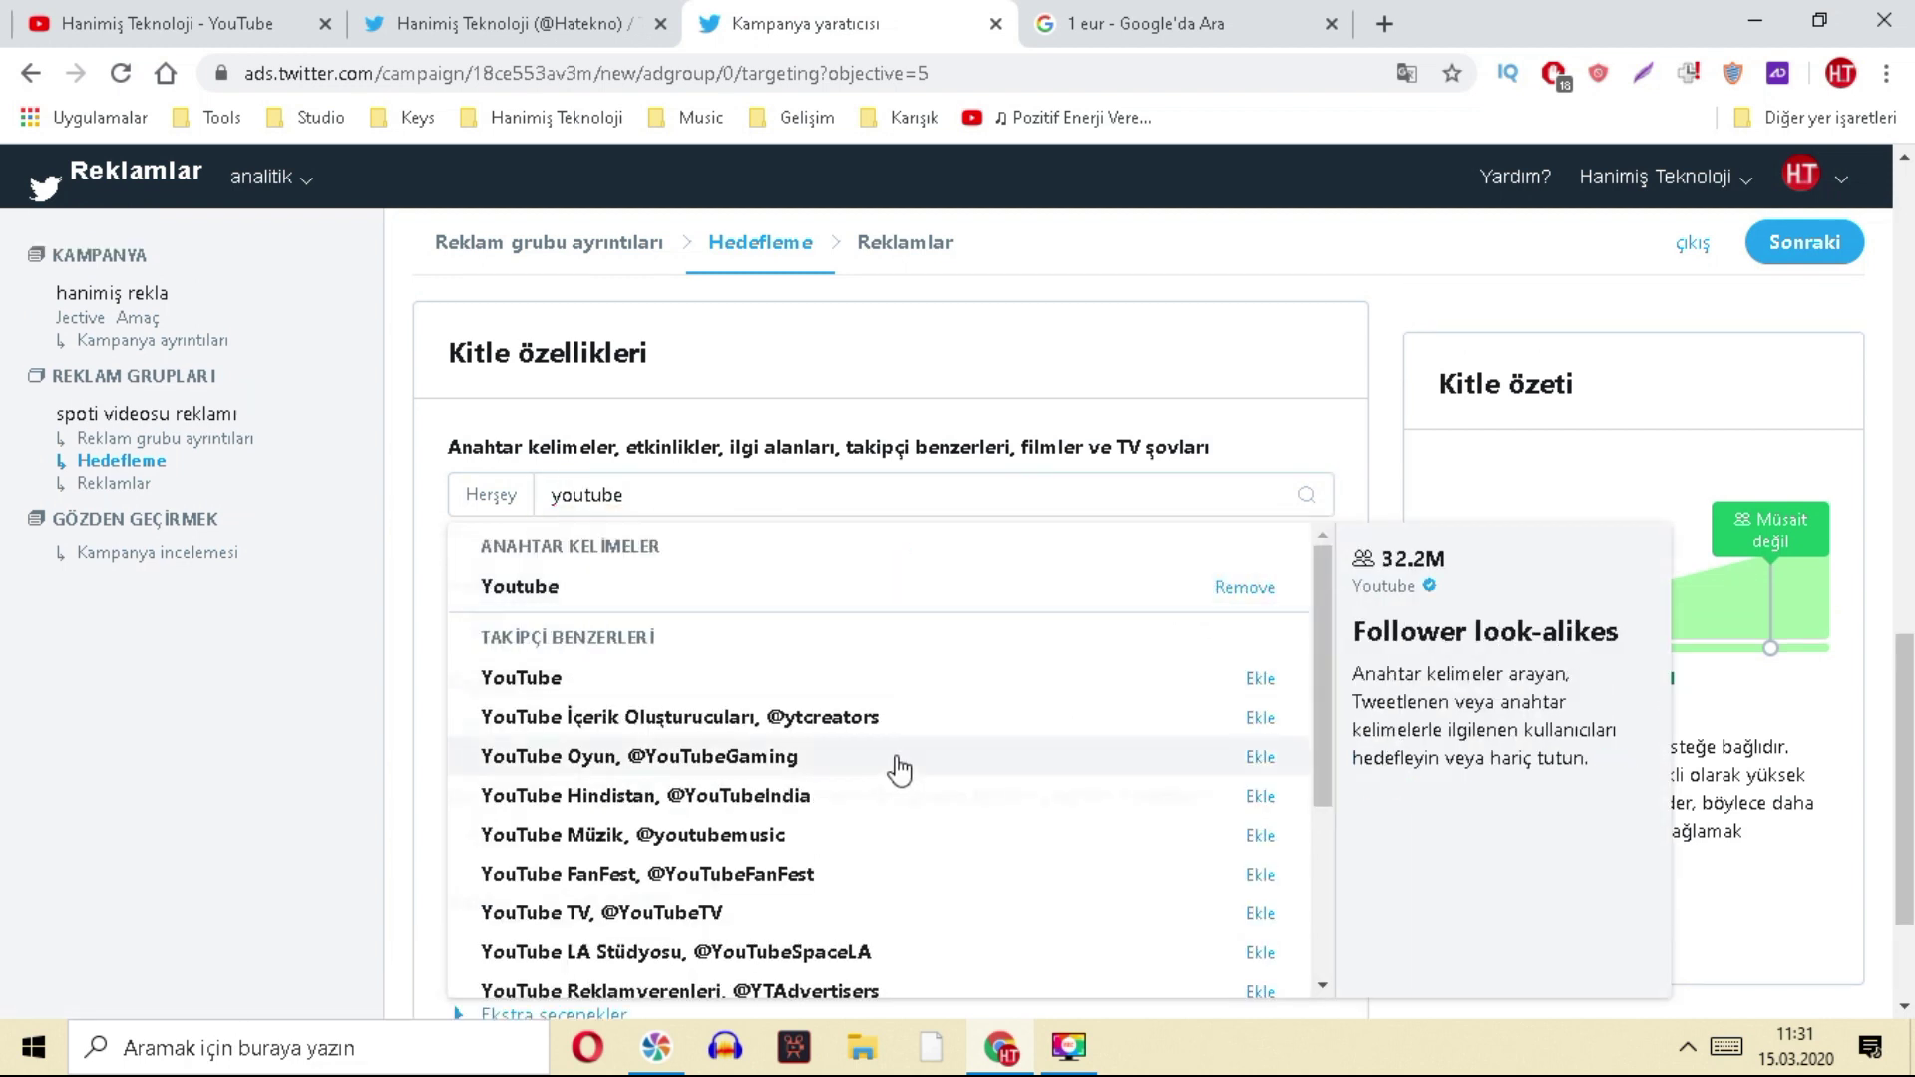
- Add "teknoloji" as a second targeted keyword in the audience features
double_click(782, 485)
key("BackSpace")
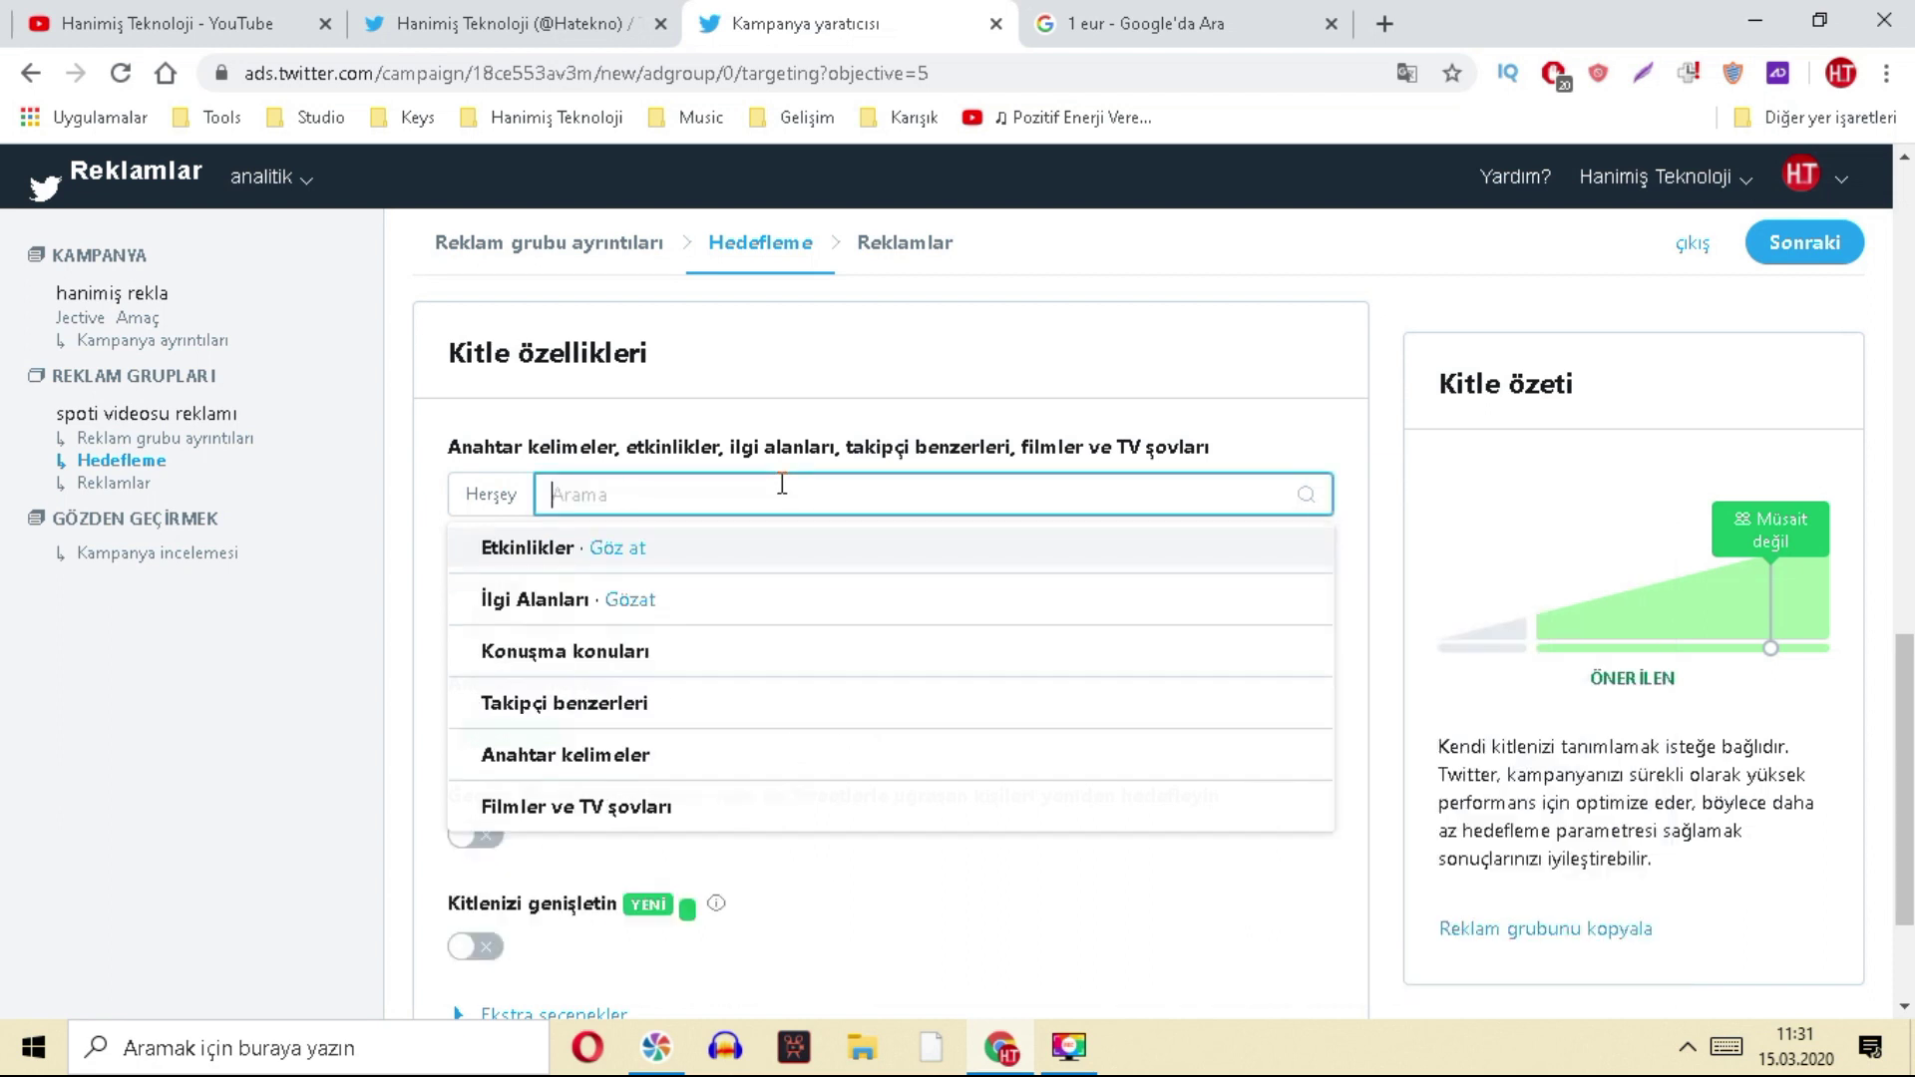
type("teknoloji")
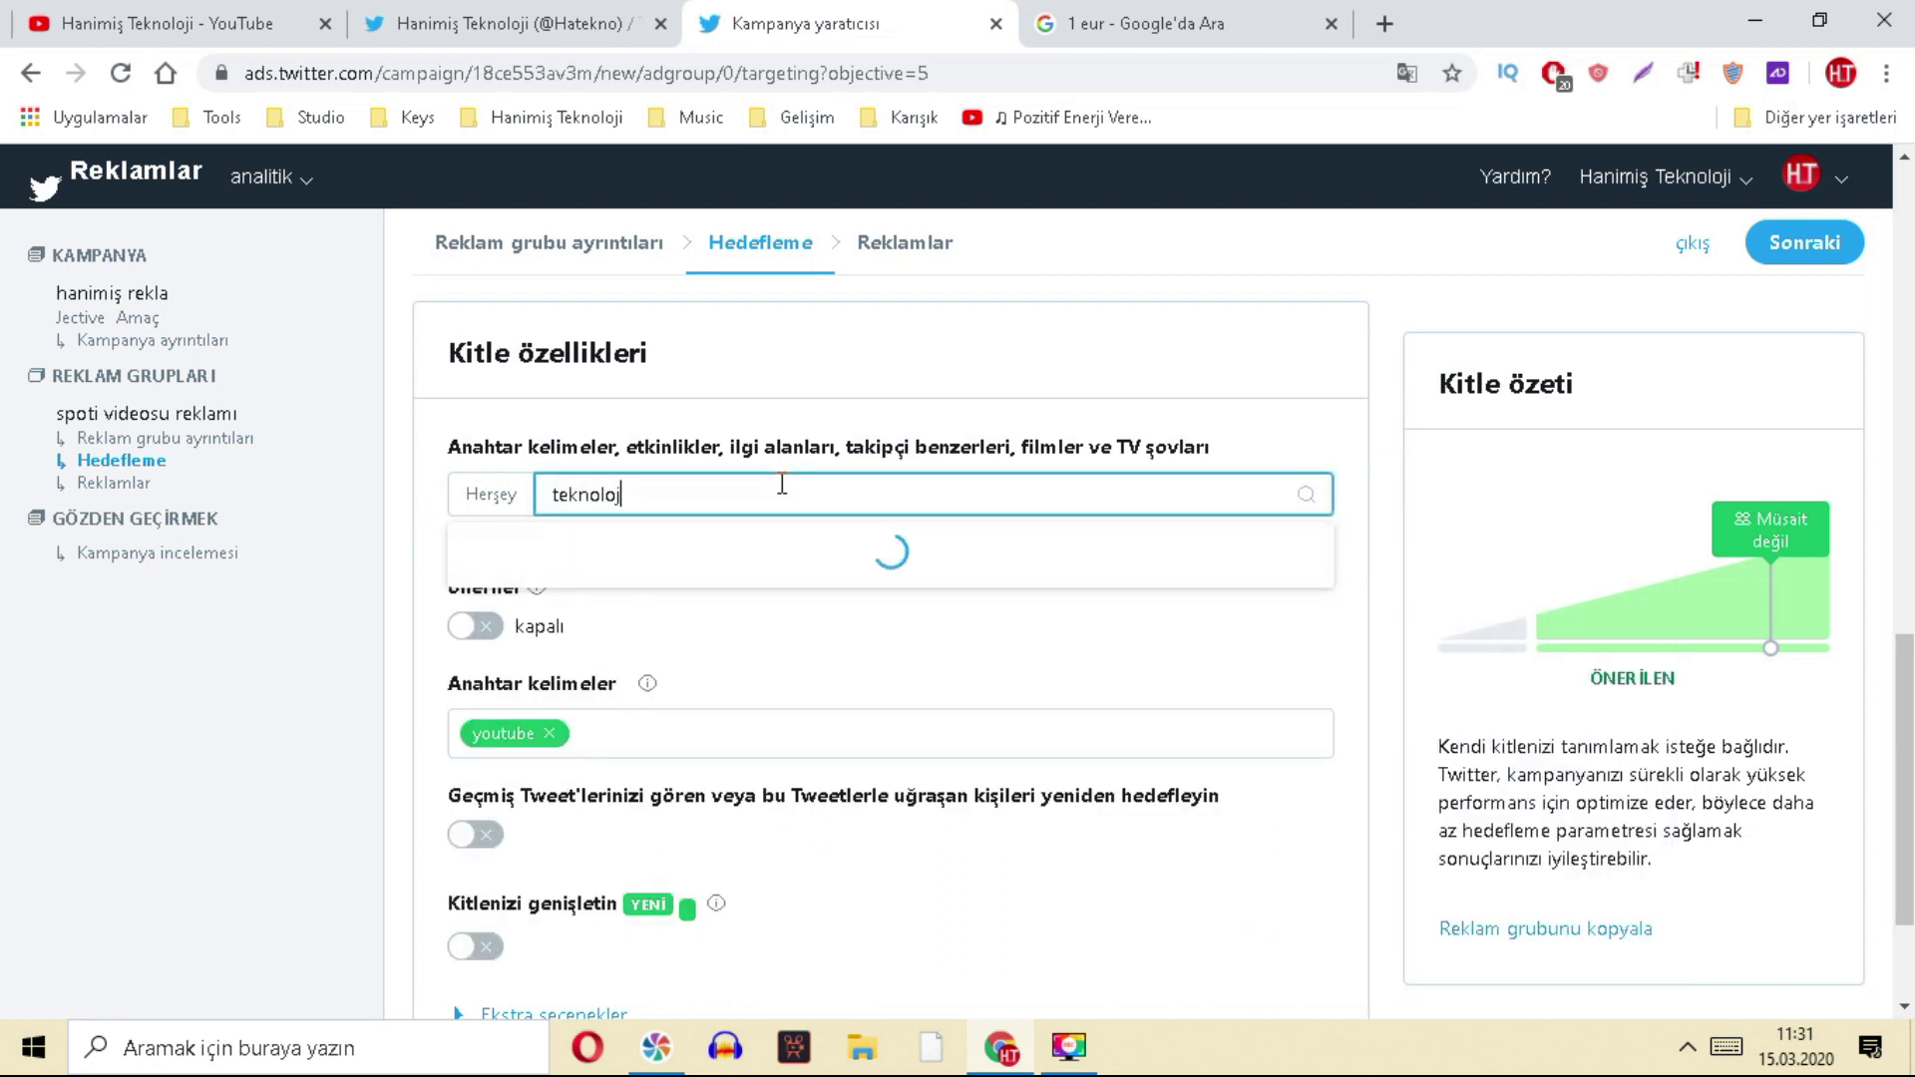
left_click(1228, 596)
- Search the audience features for "webtekno" and add it as an excluded keyword
left_click(917, 488)
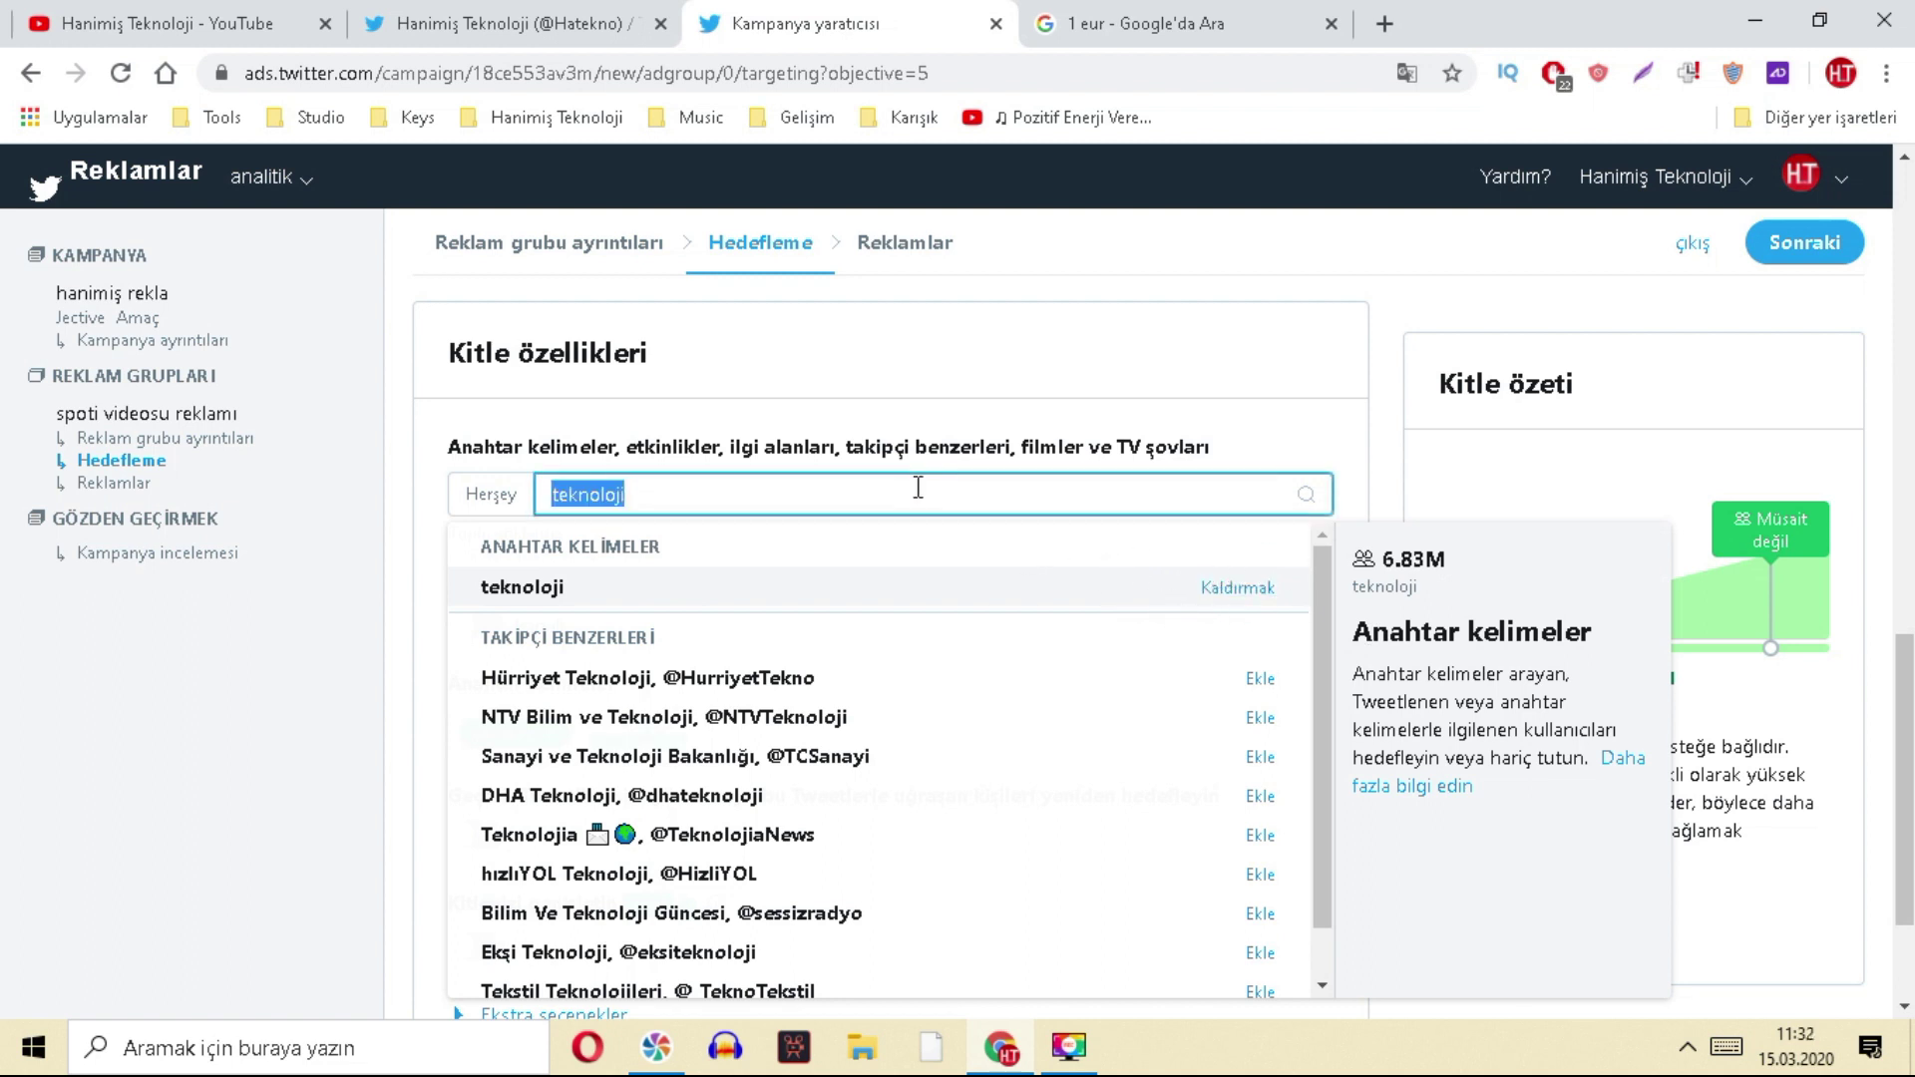
type("webtekno")
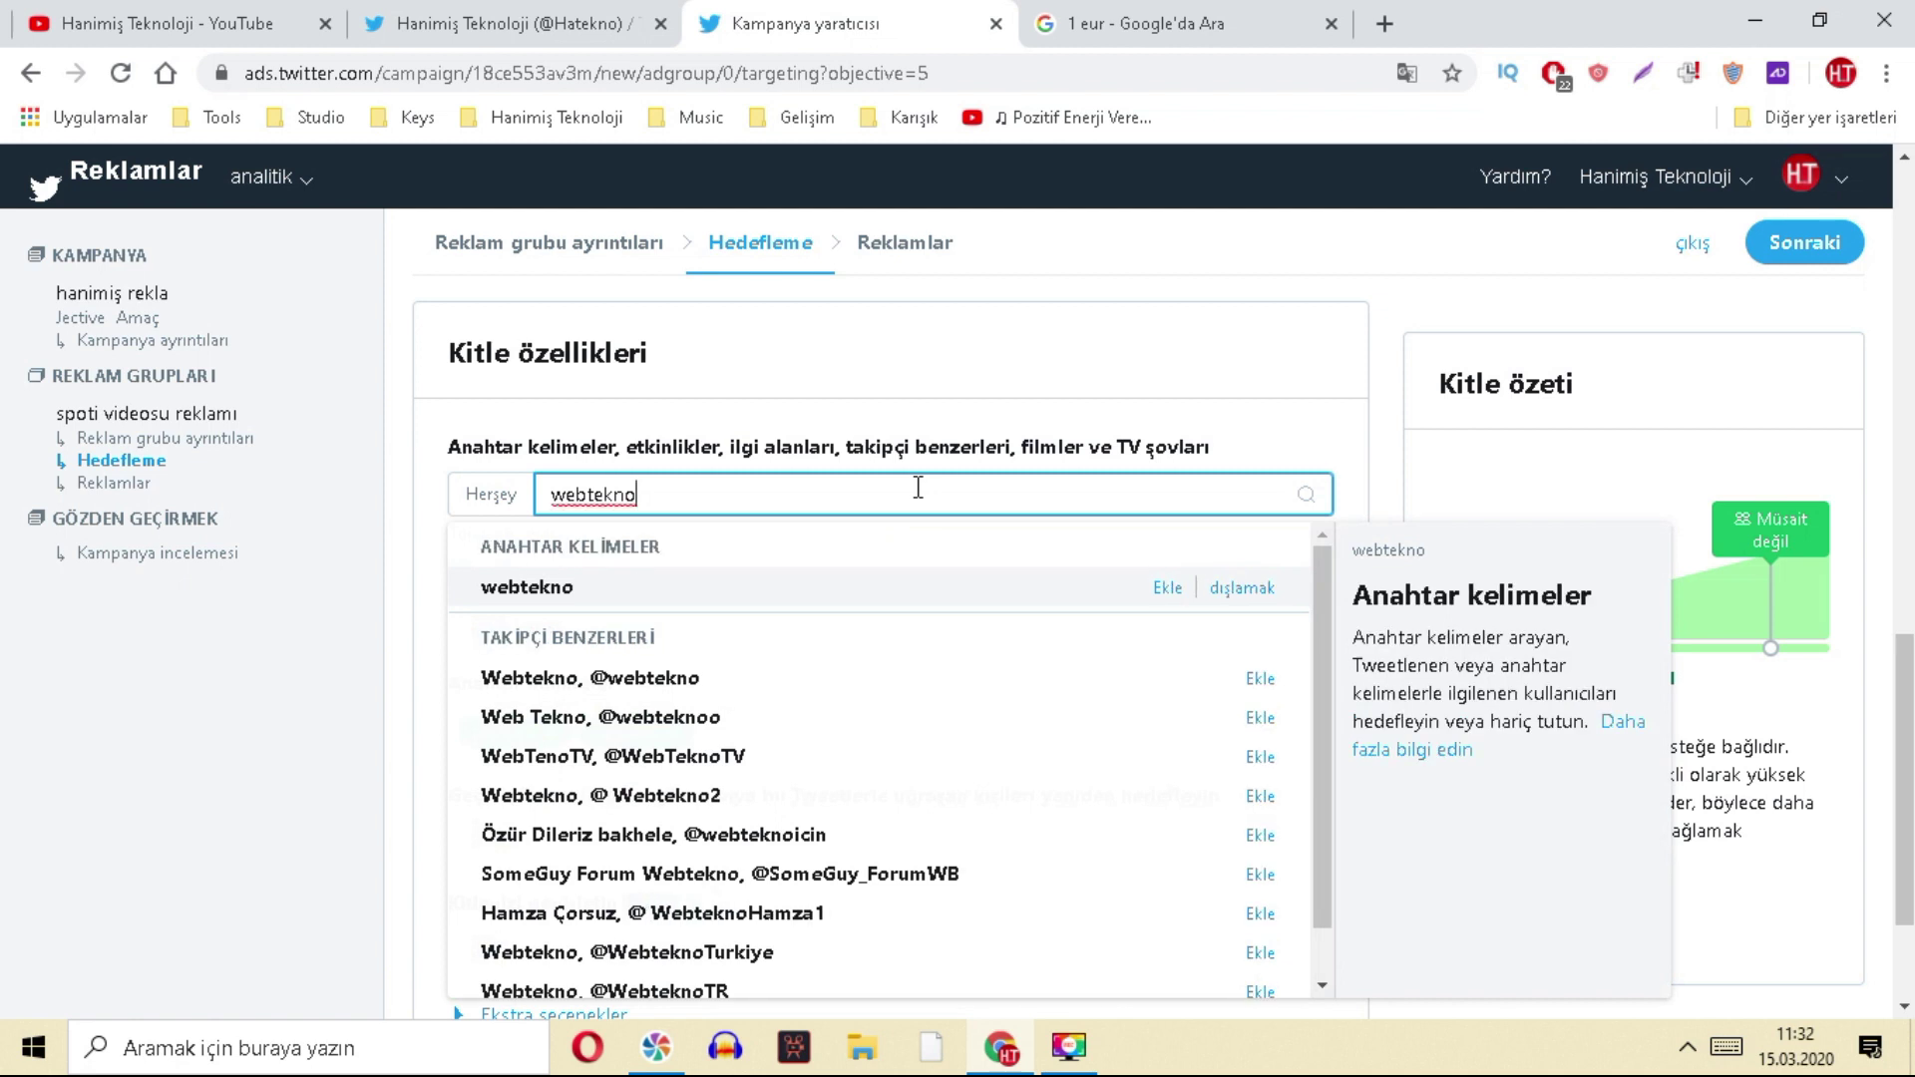
left_click(1240, 588)
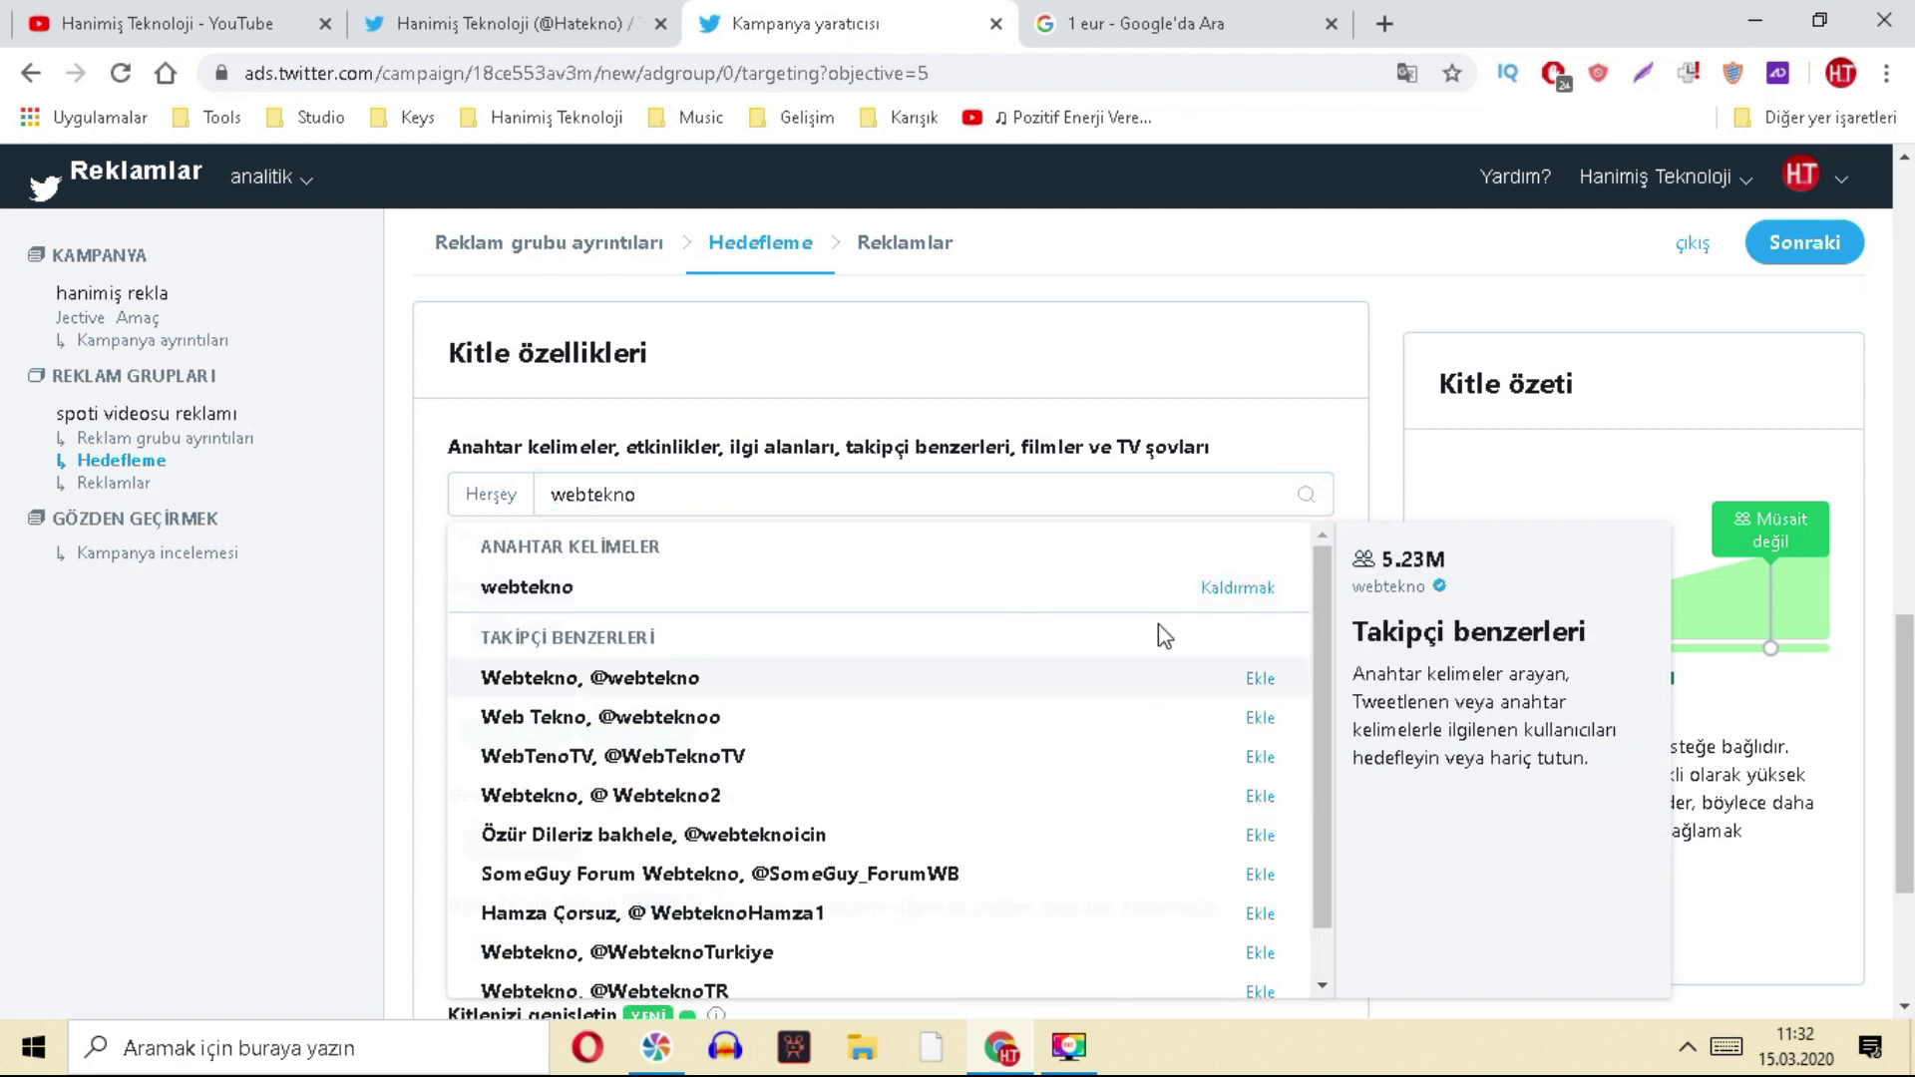
left_click(385, 736)
- Enable retargeting of people who saw or engaged with past Tweets, and switch to the Twitter profile's tweets
scroll(808, 685, "down", 1)
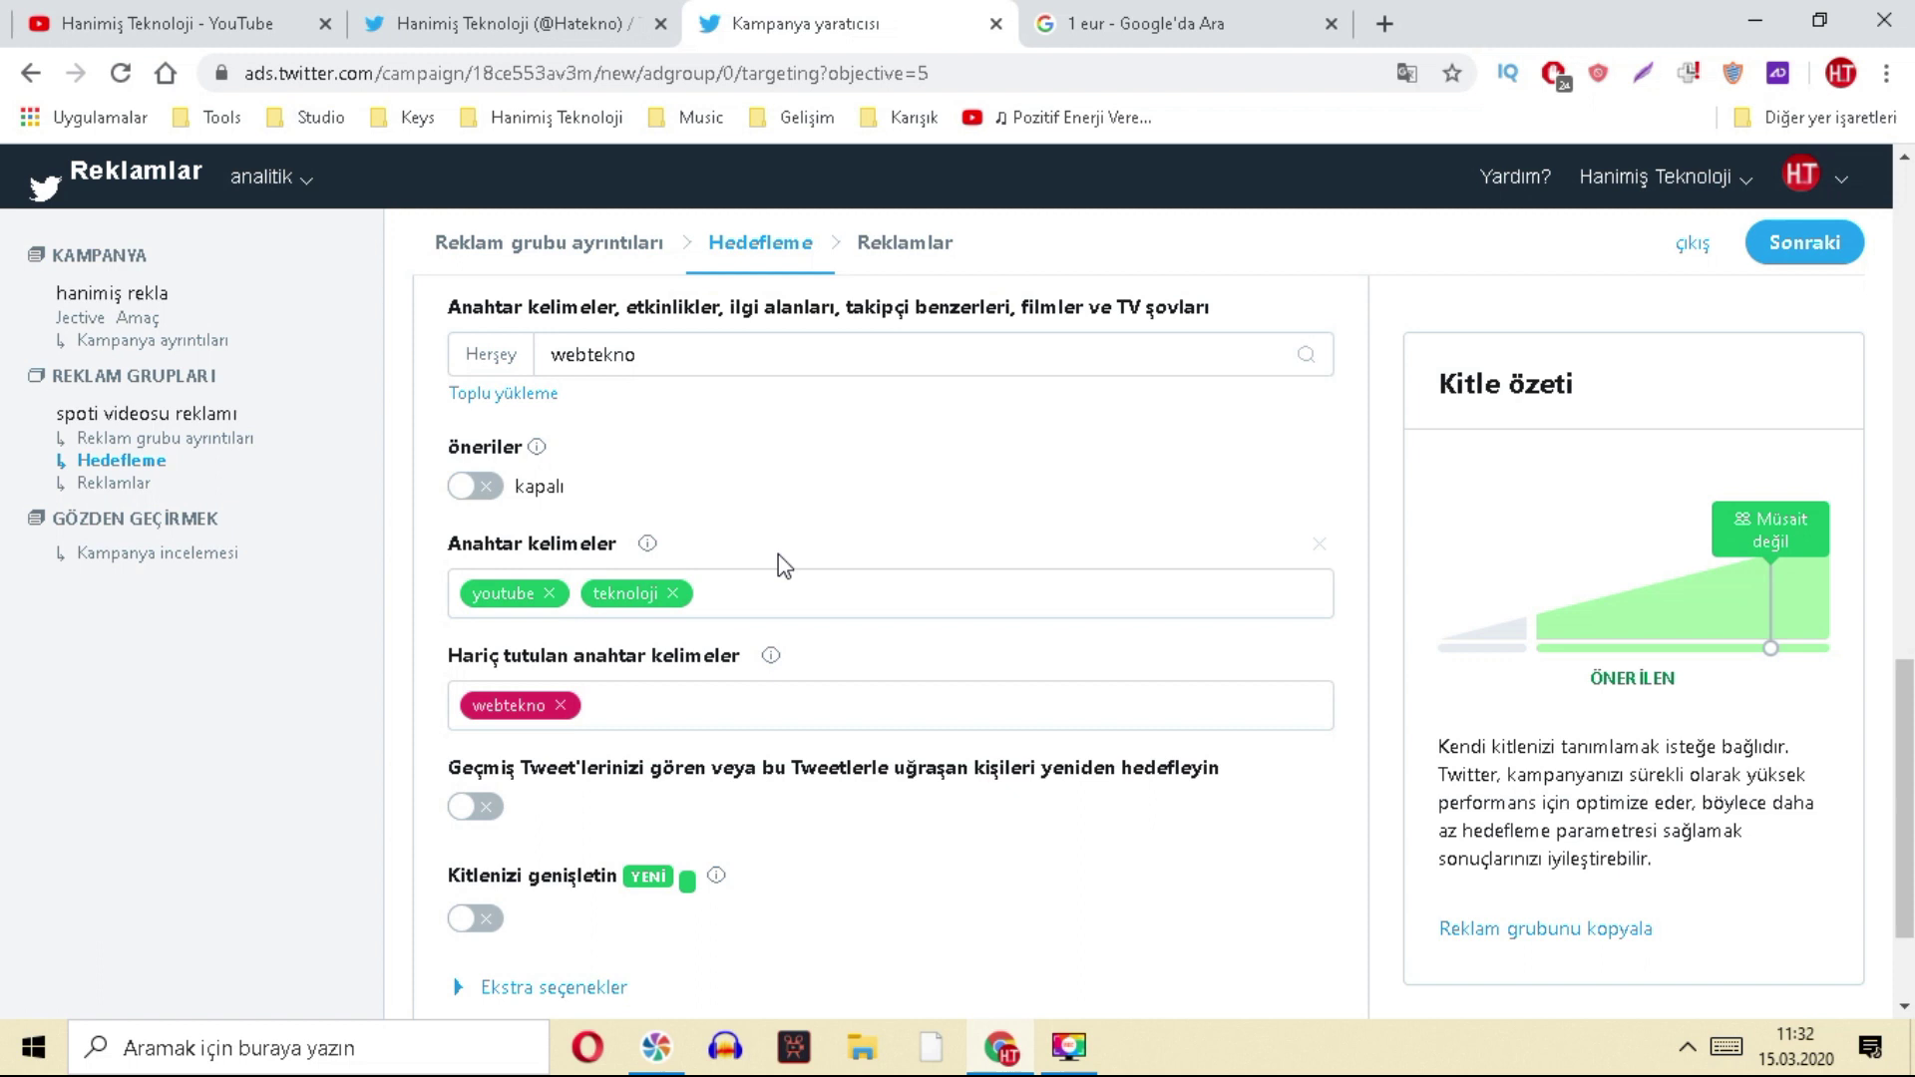
scroll(777, 553, "up", 1)
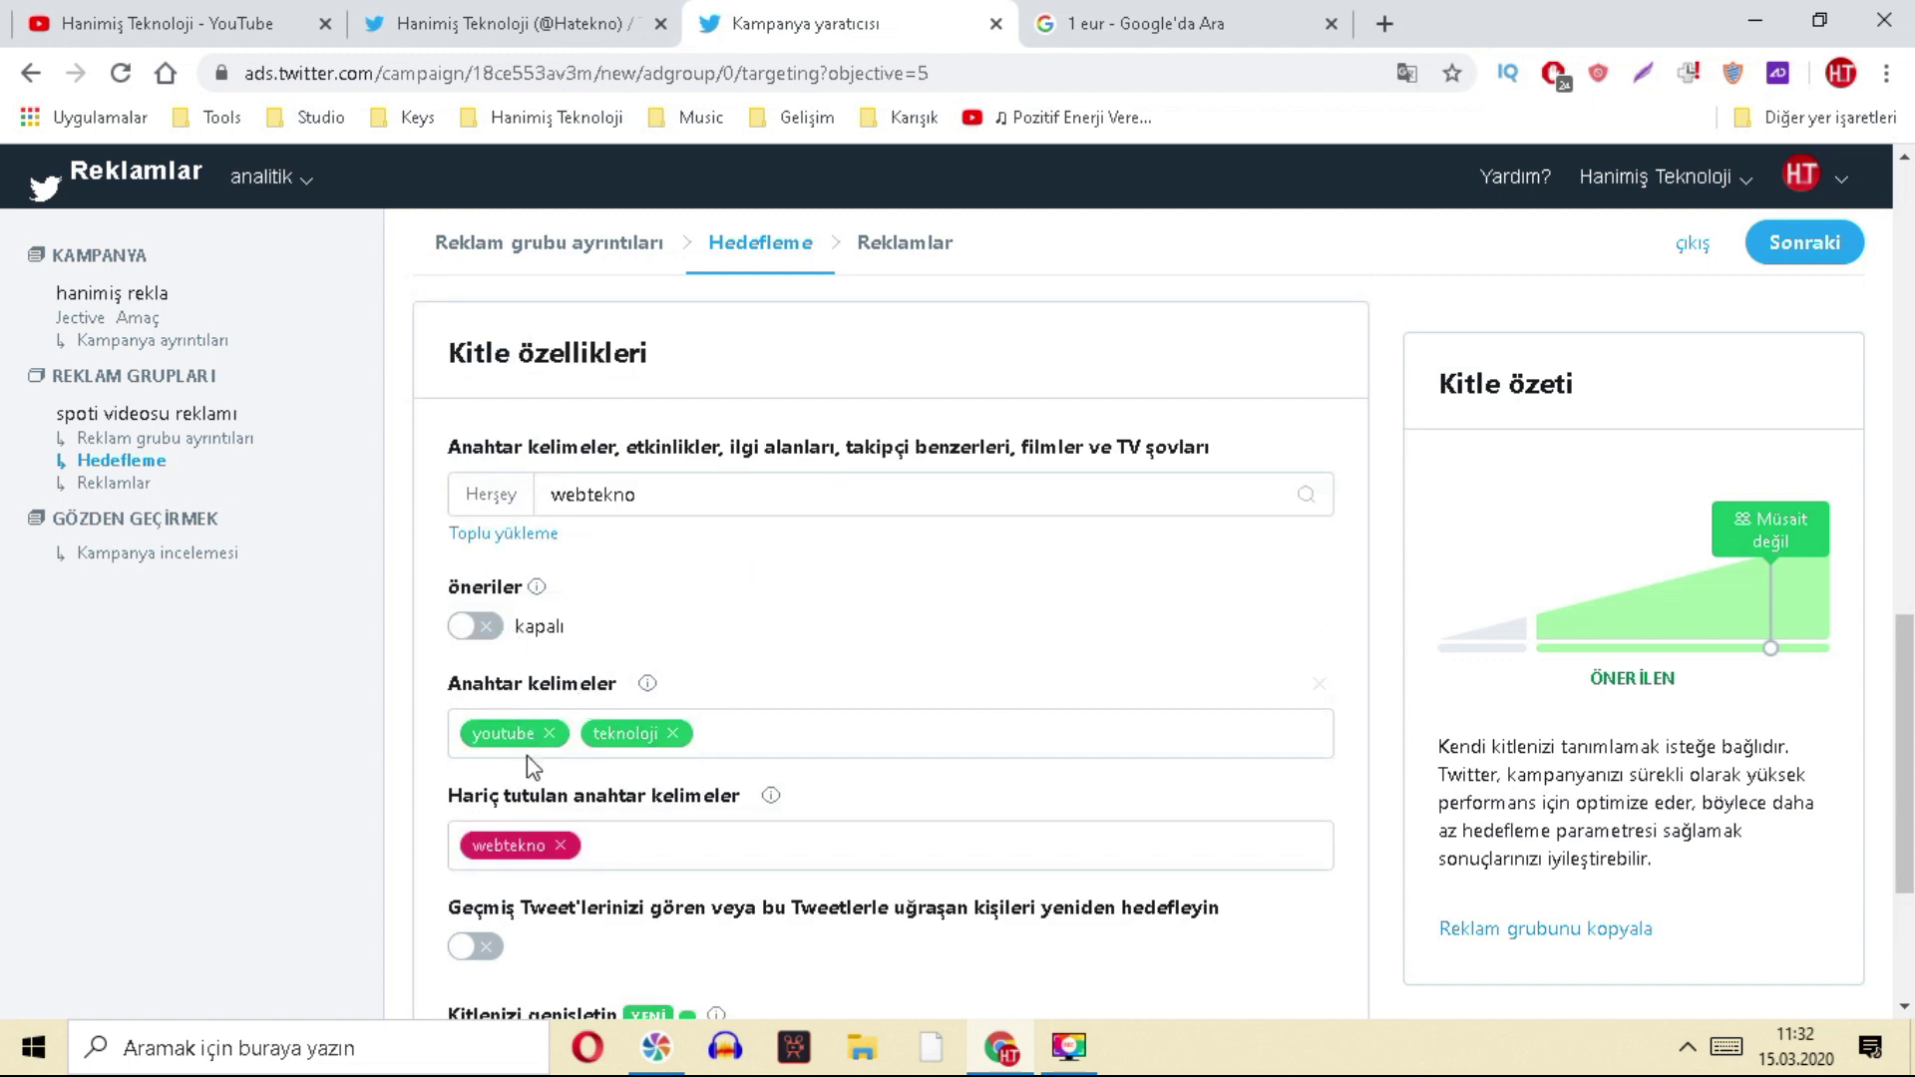
scroll(517, 818, "down", 1)
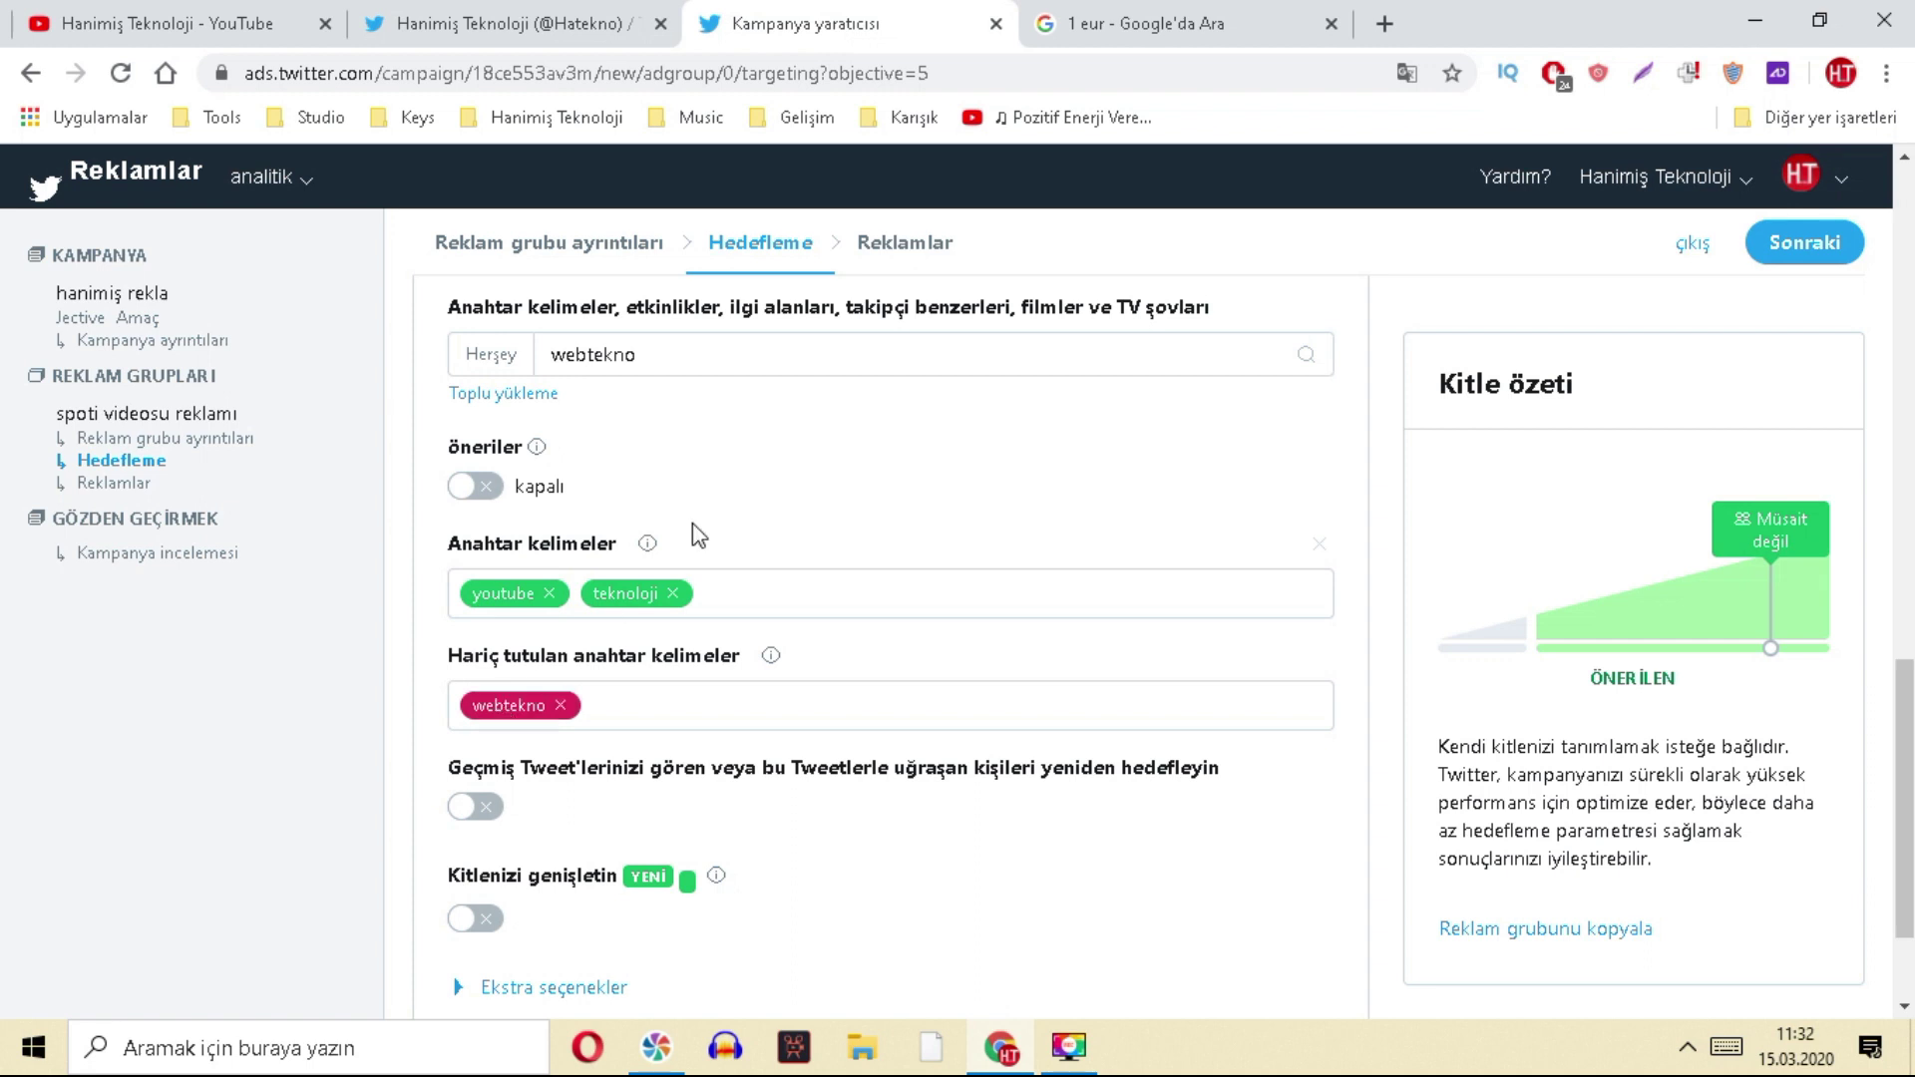
scroll(946, 520, "down", 2)
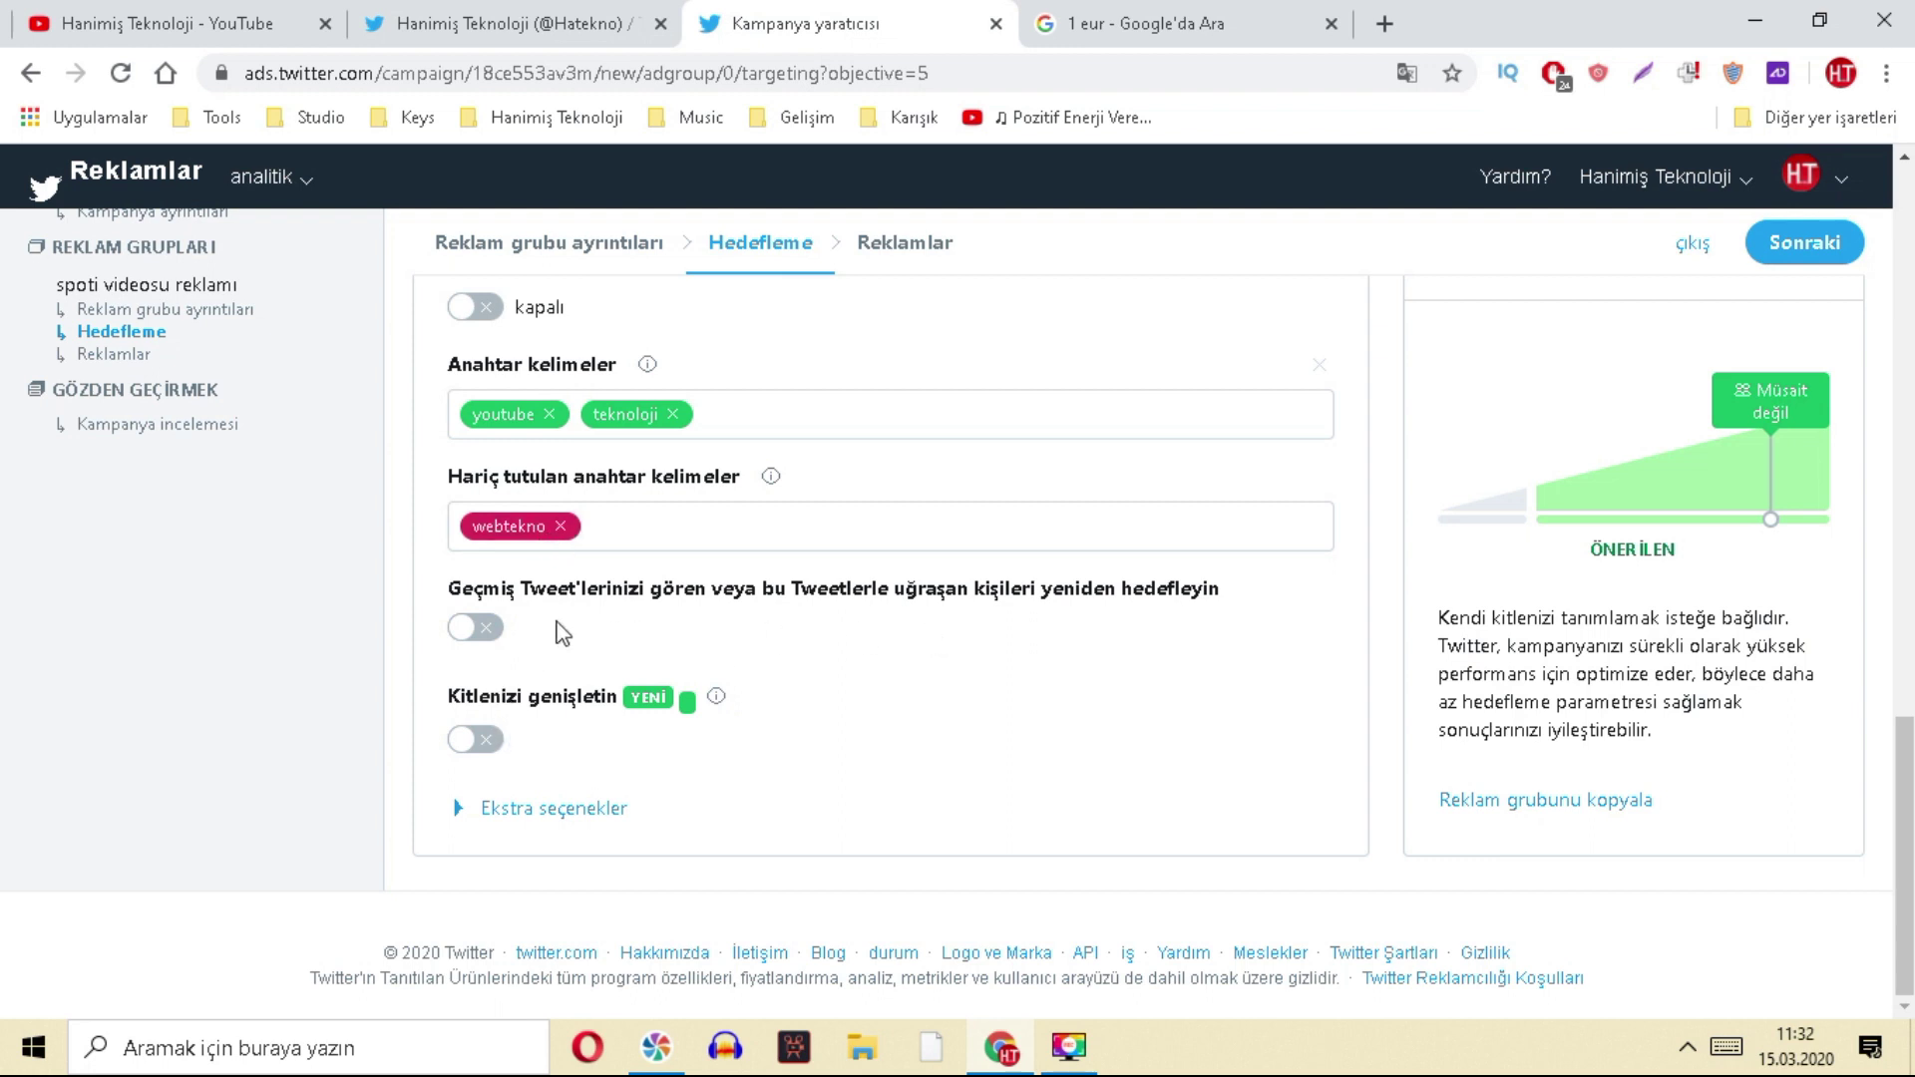
left_click(476, 627)
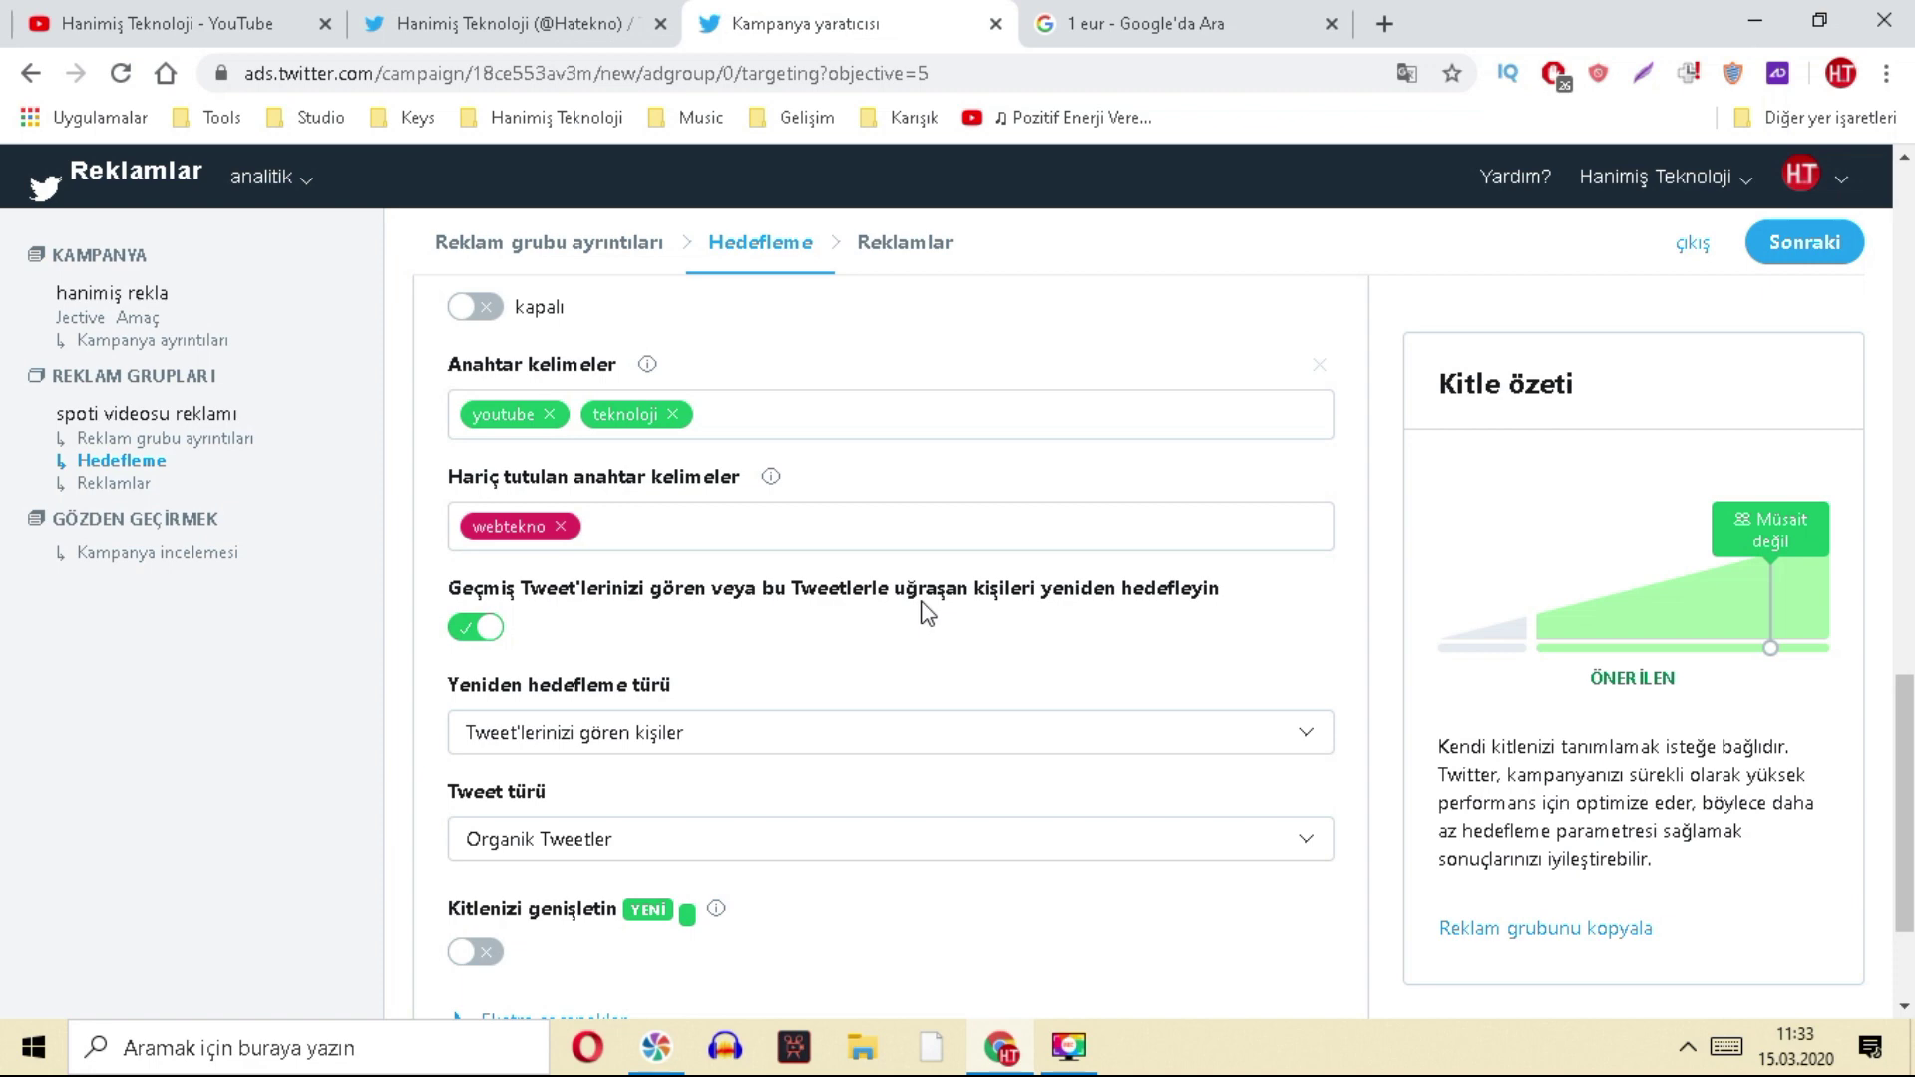
left_click(618, 22)
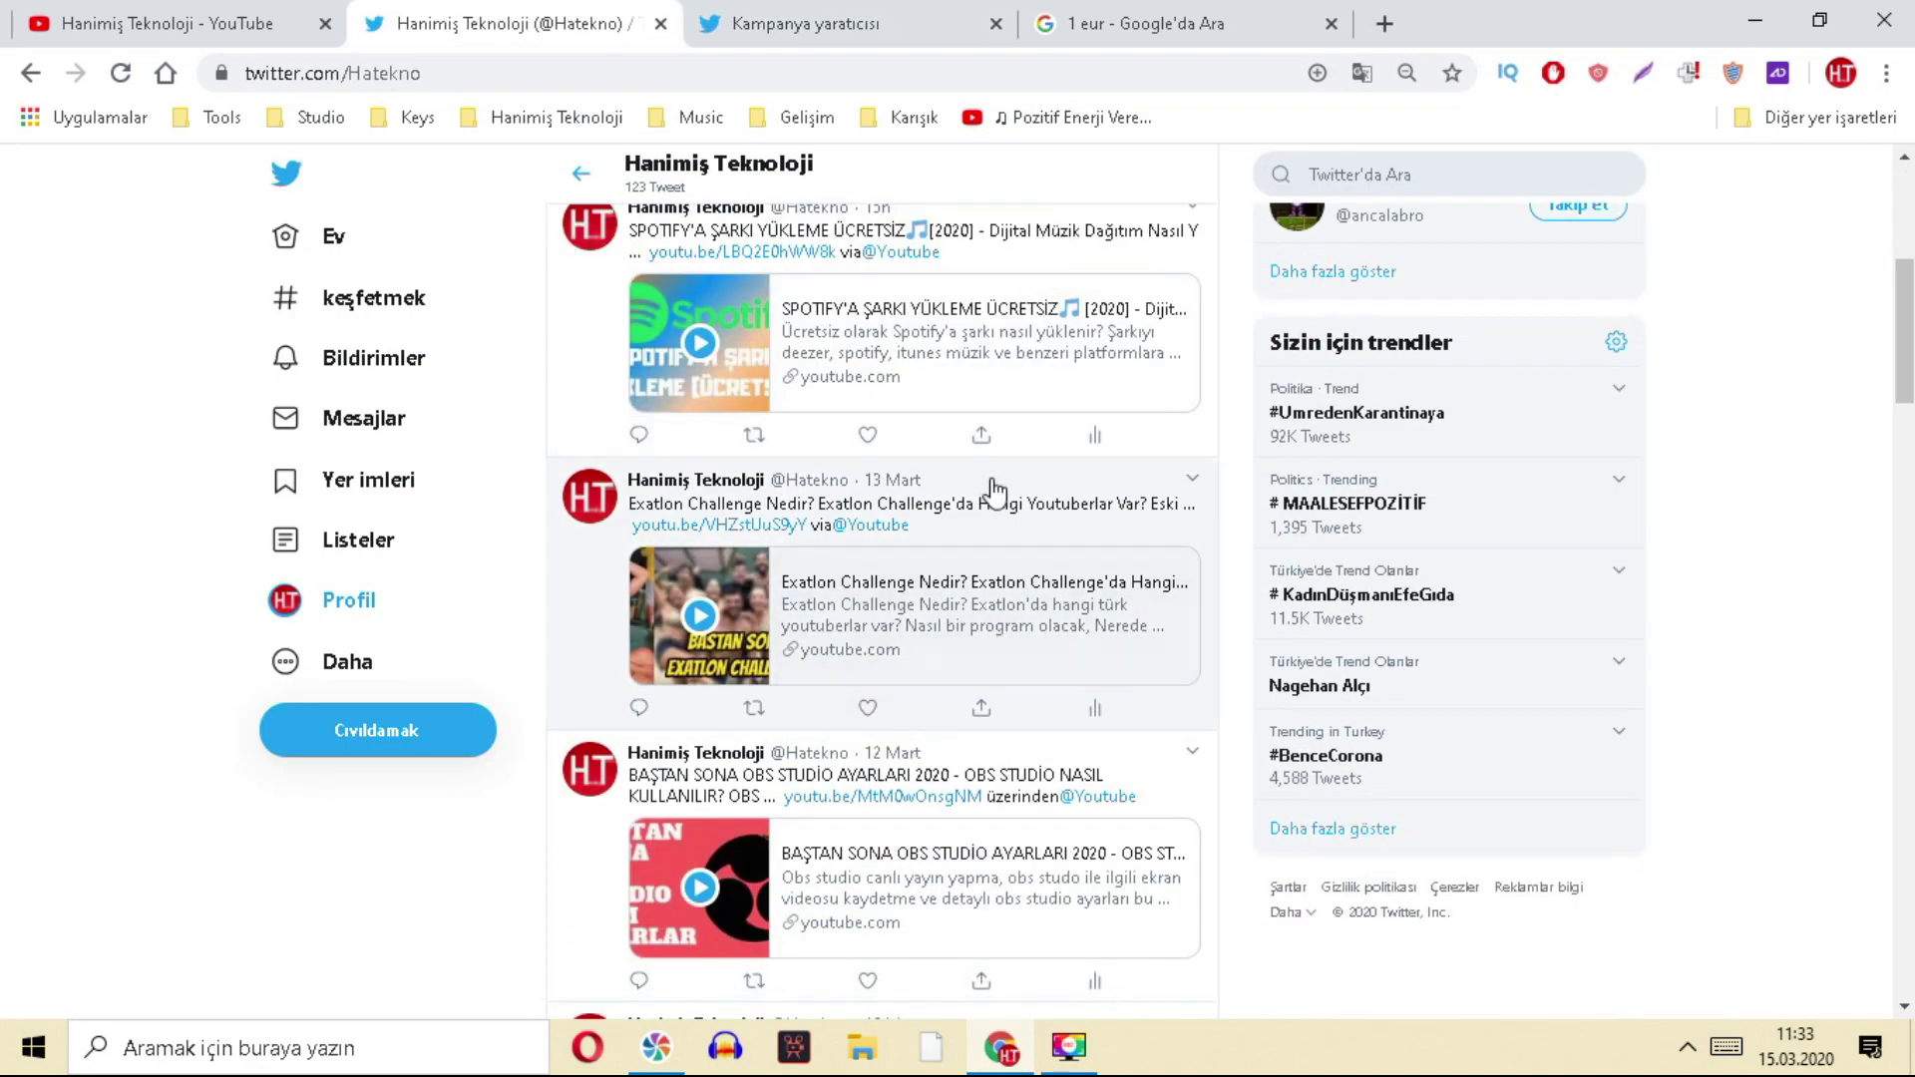
- Return to the campaign creator, check the retargeting type and Tweet type options, and turn off retargeting of past Tweet viewers
left_click(770, 22)
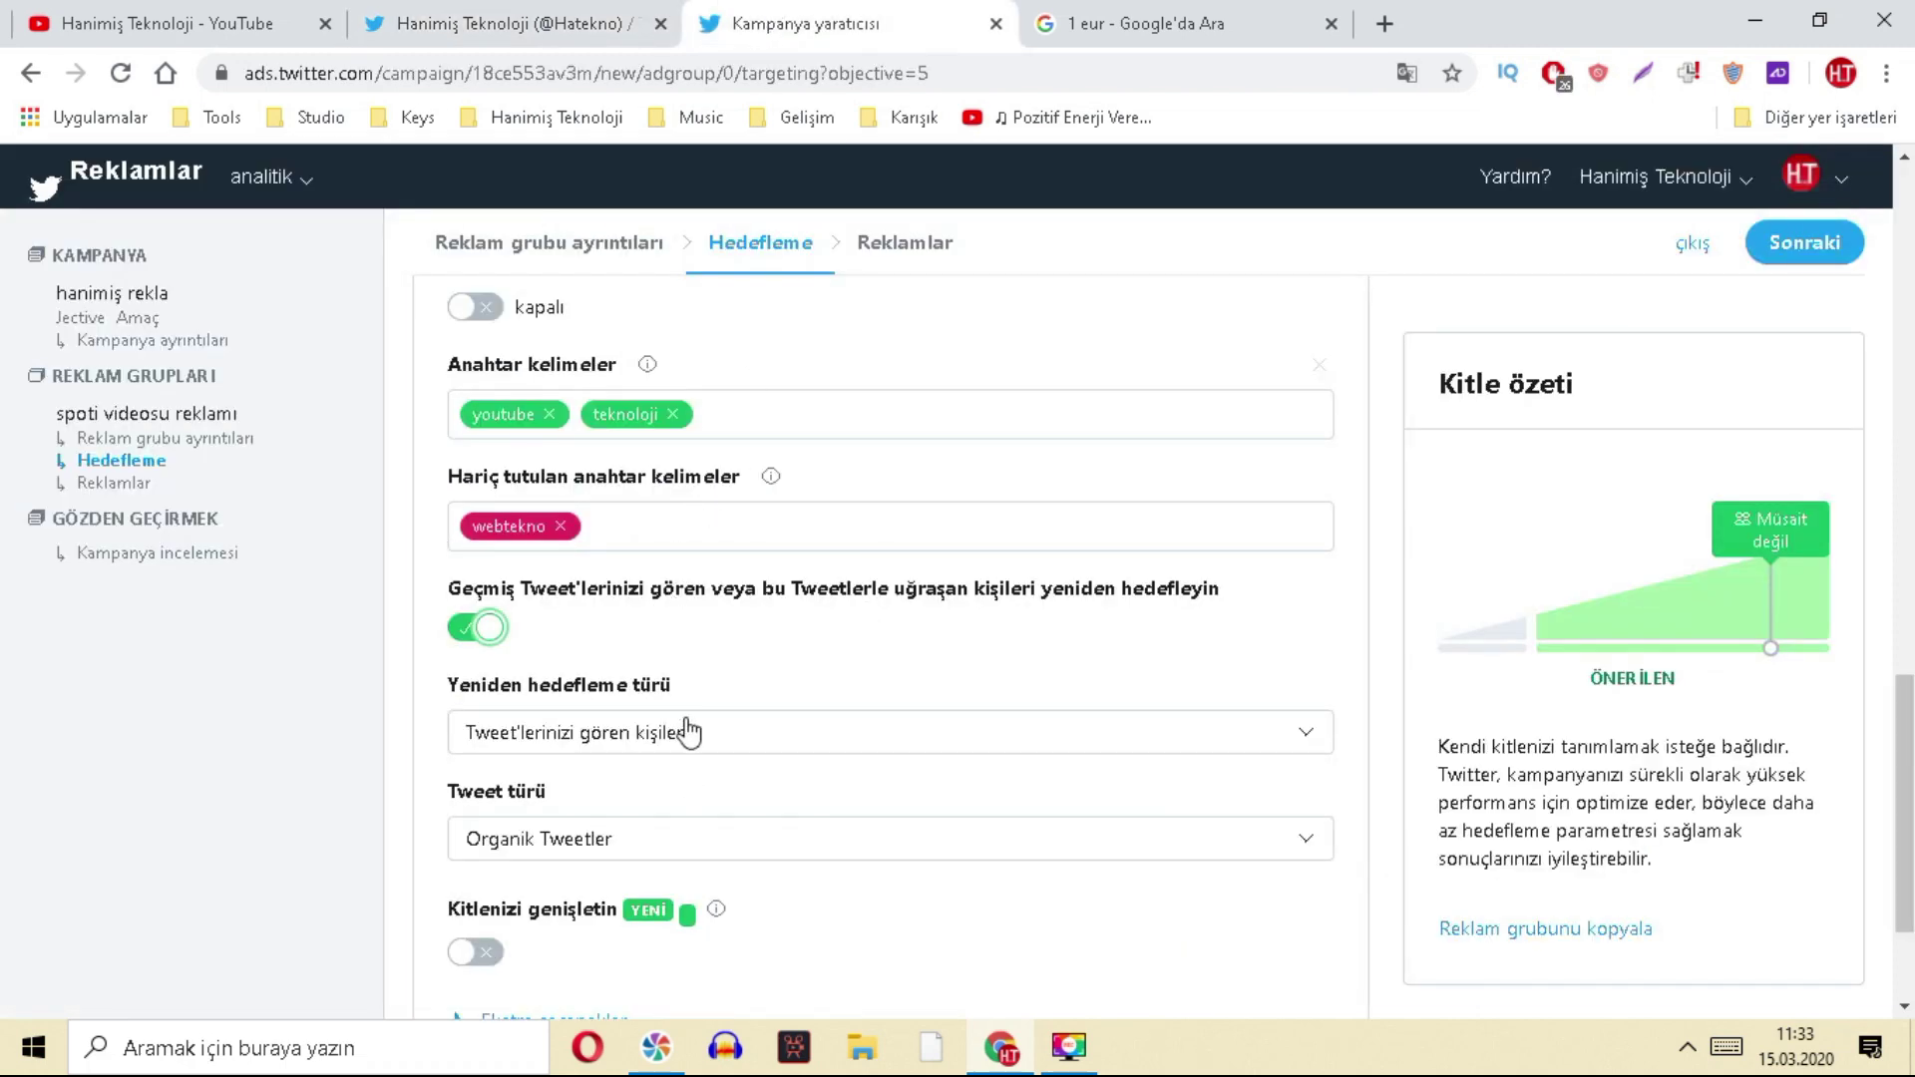
scroll(689, 731, "down", 2)
left_click(686, 518)
left_click(686, 518)
left_click(705, 626)
left_click(705, 625)
left_click(471, 409)
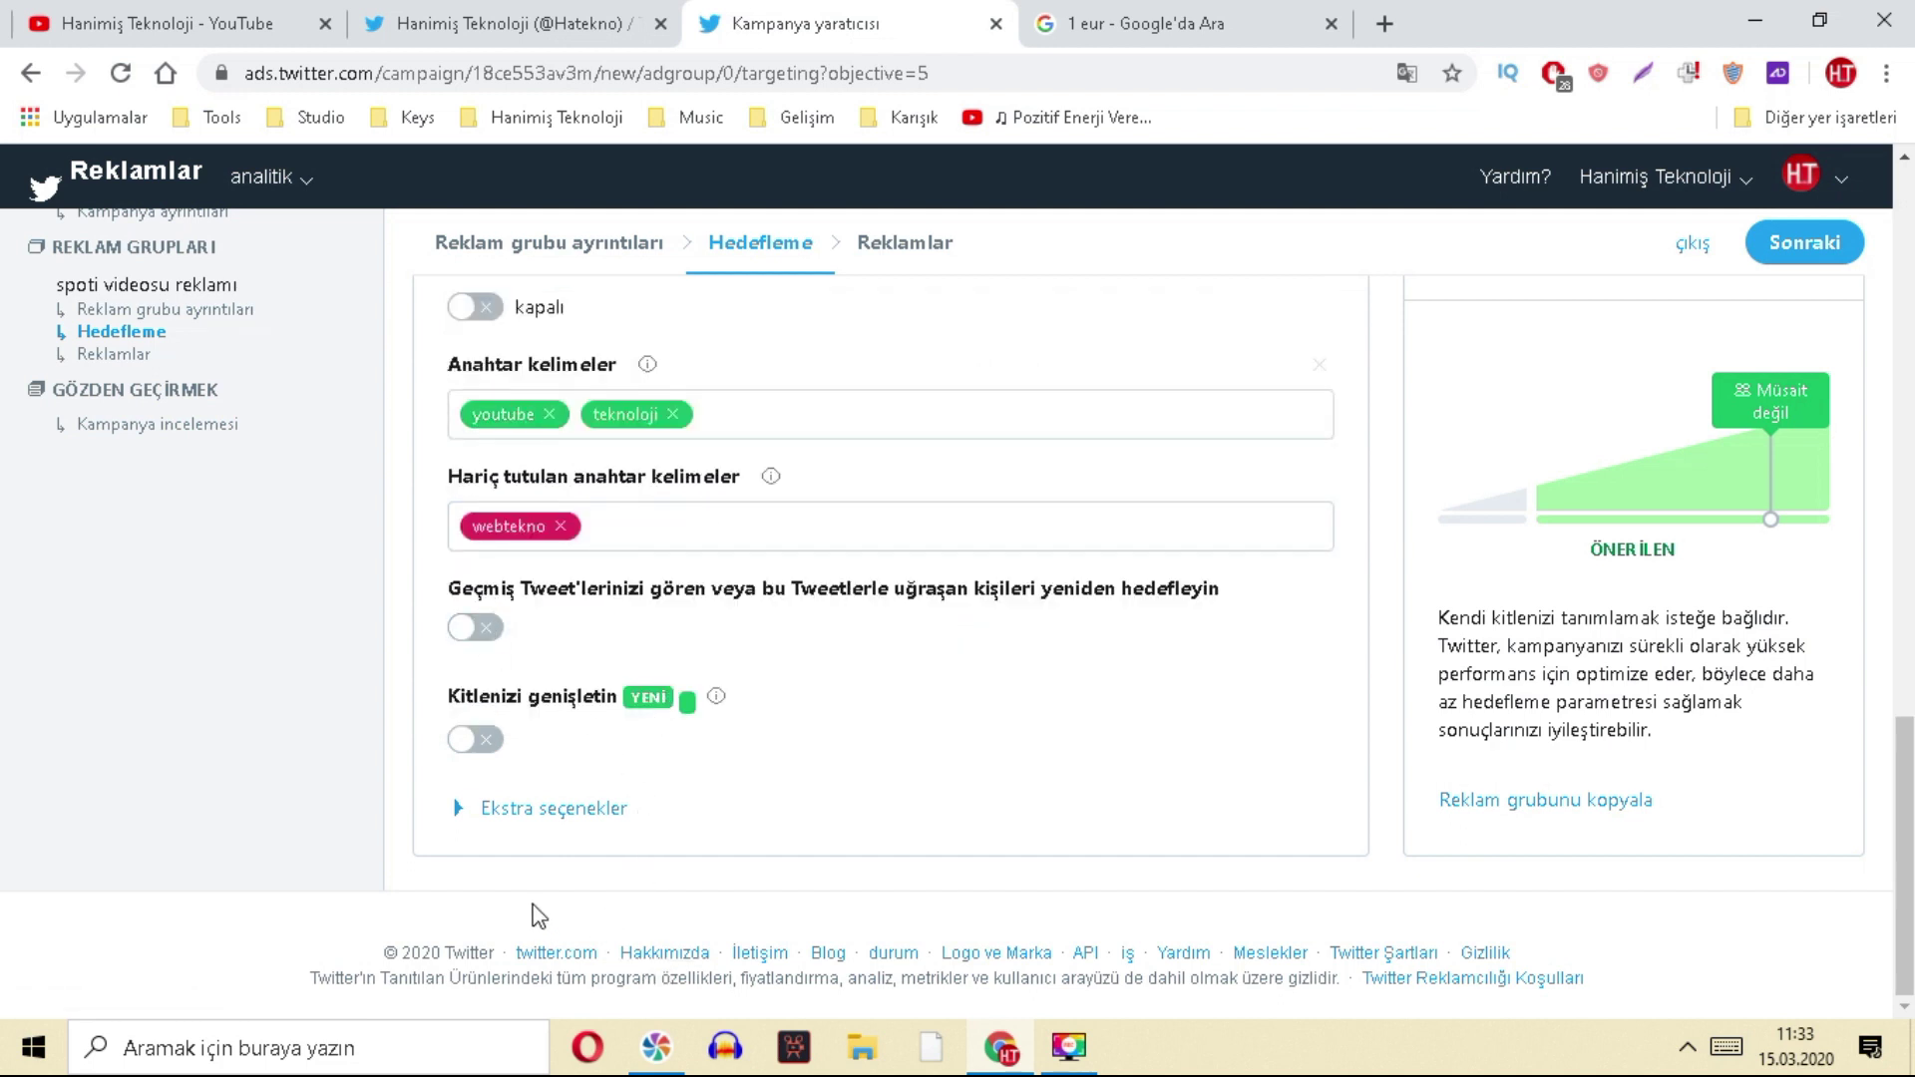
- Enable audience expansion and try the Defined, Genişletilmiş and Kalın levels, returning it to Defined
left_click(477, 738)
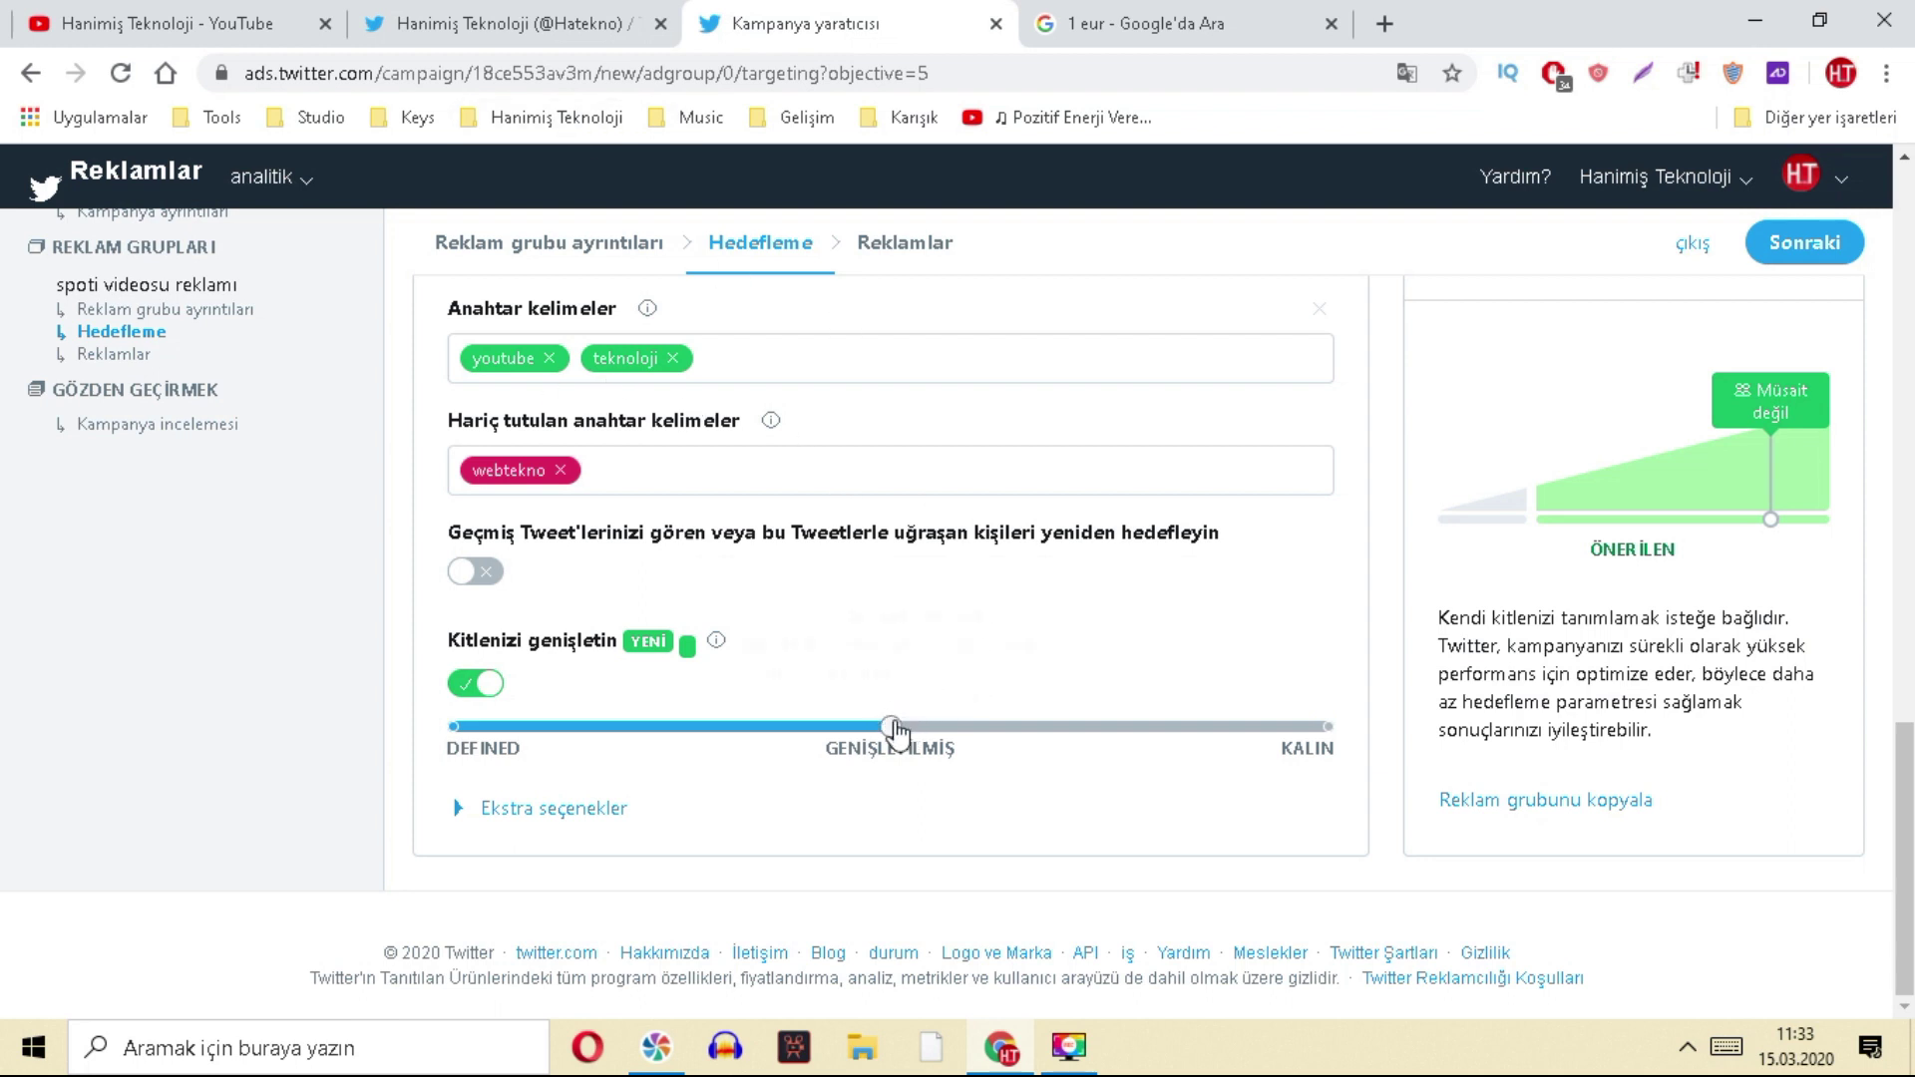
mouse_move(893, 733)
left_click_drag(890, 728, 427, 725)
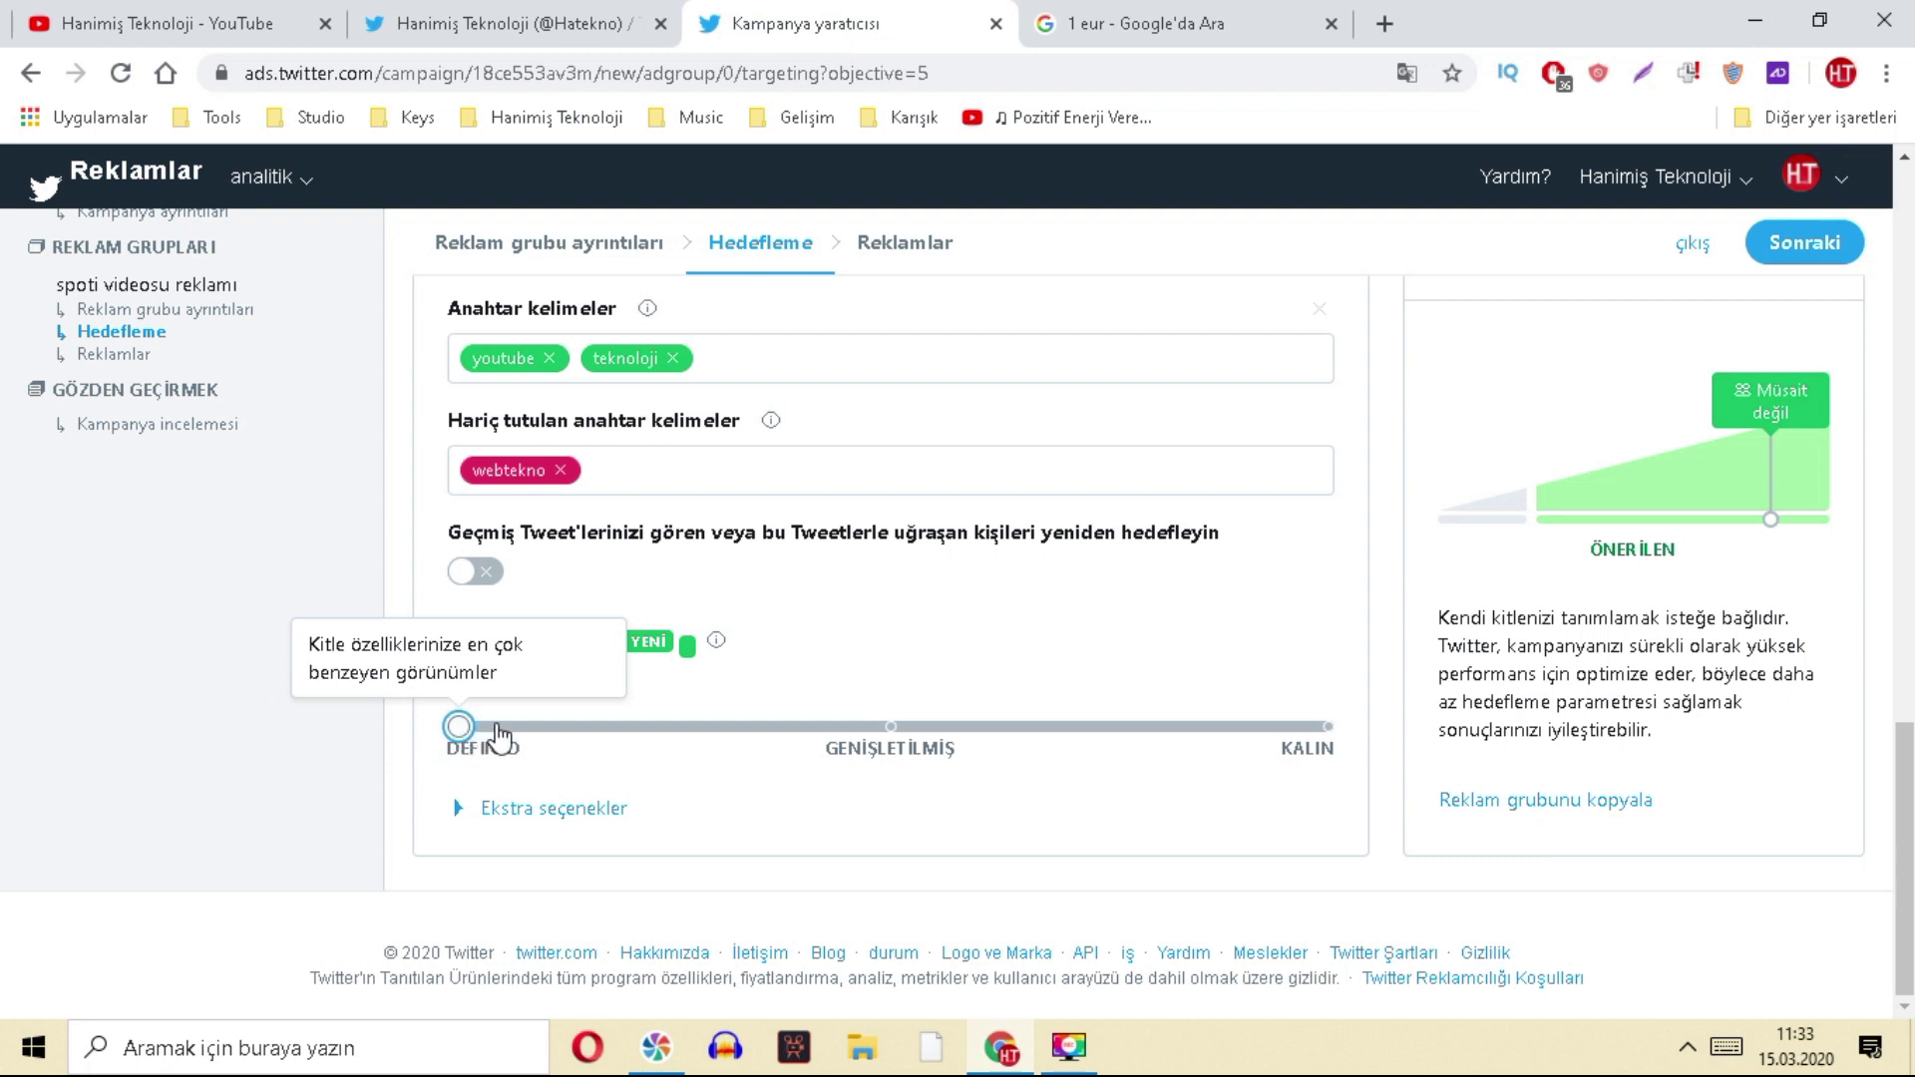
left_click(875, 720)
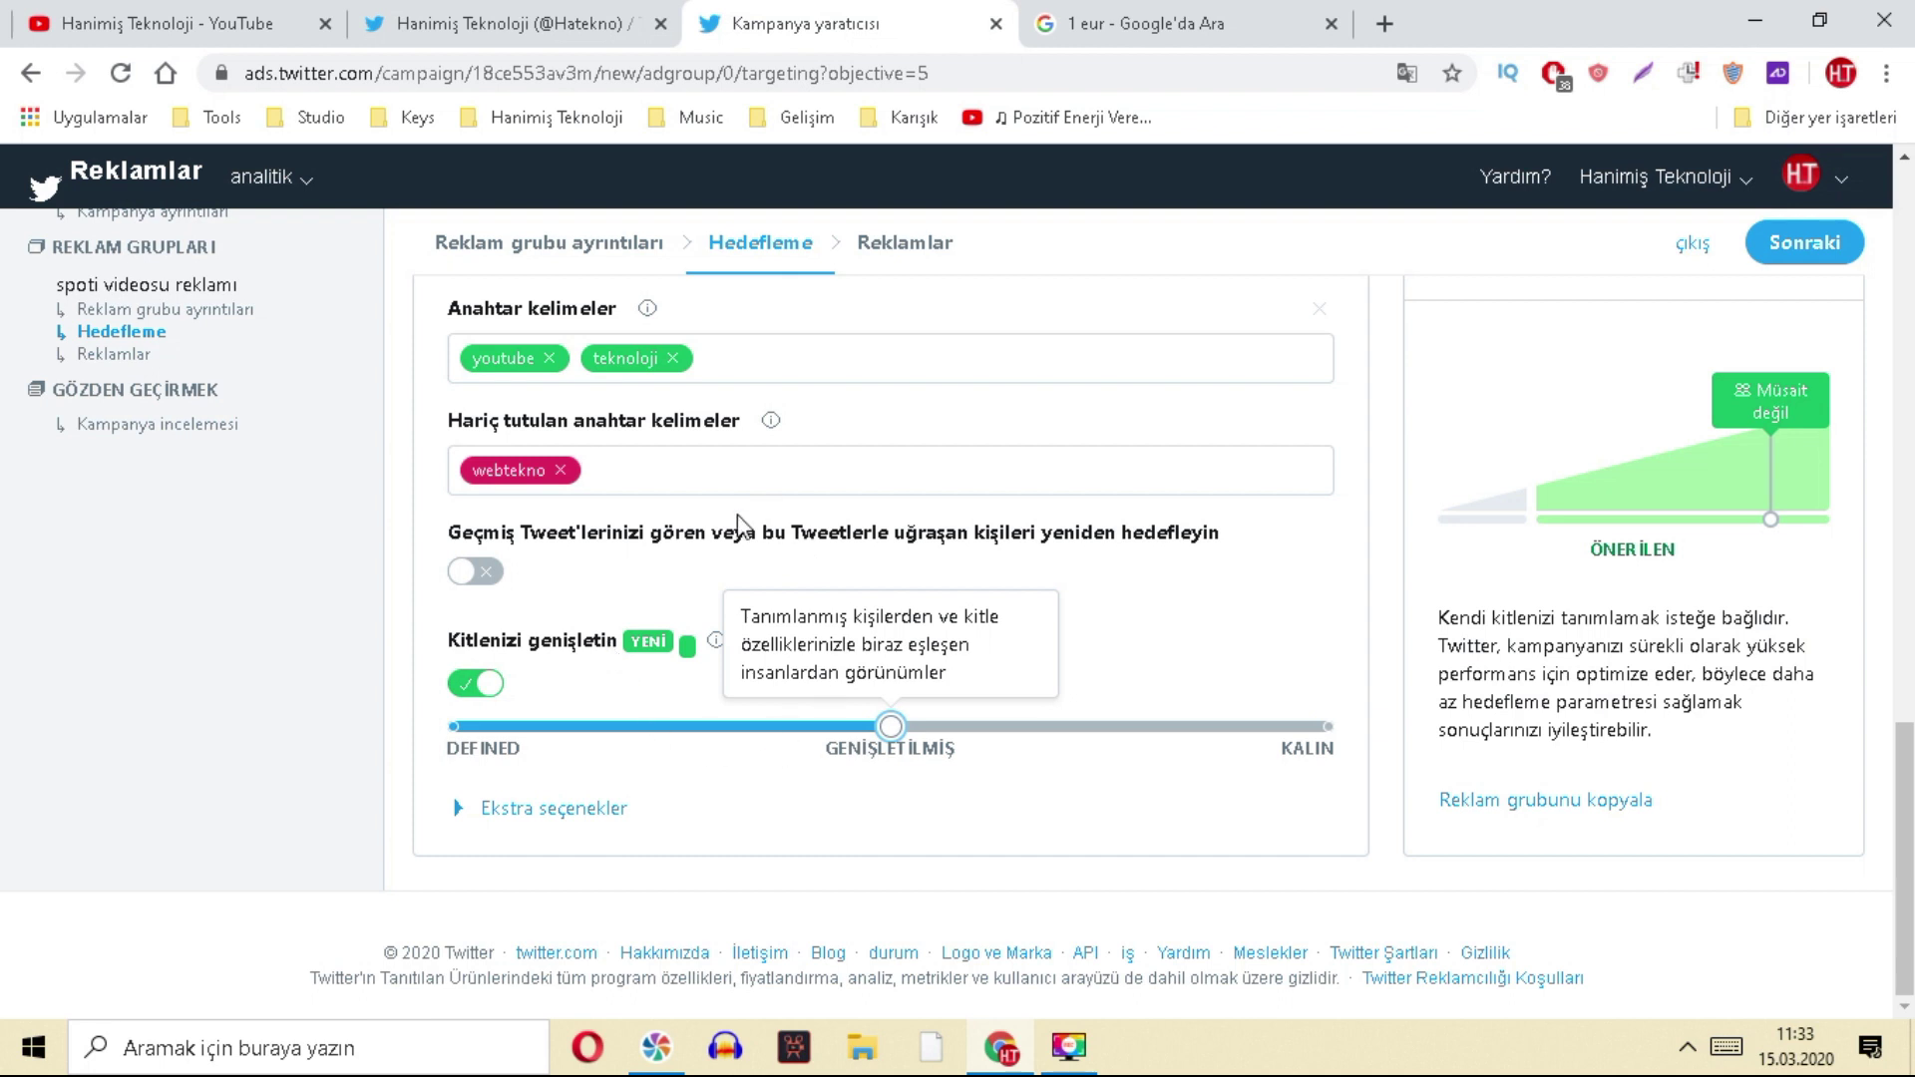
left_click_drag(891, 726, 1782, 735)
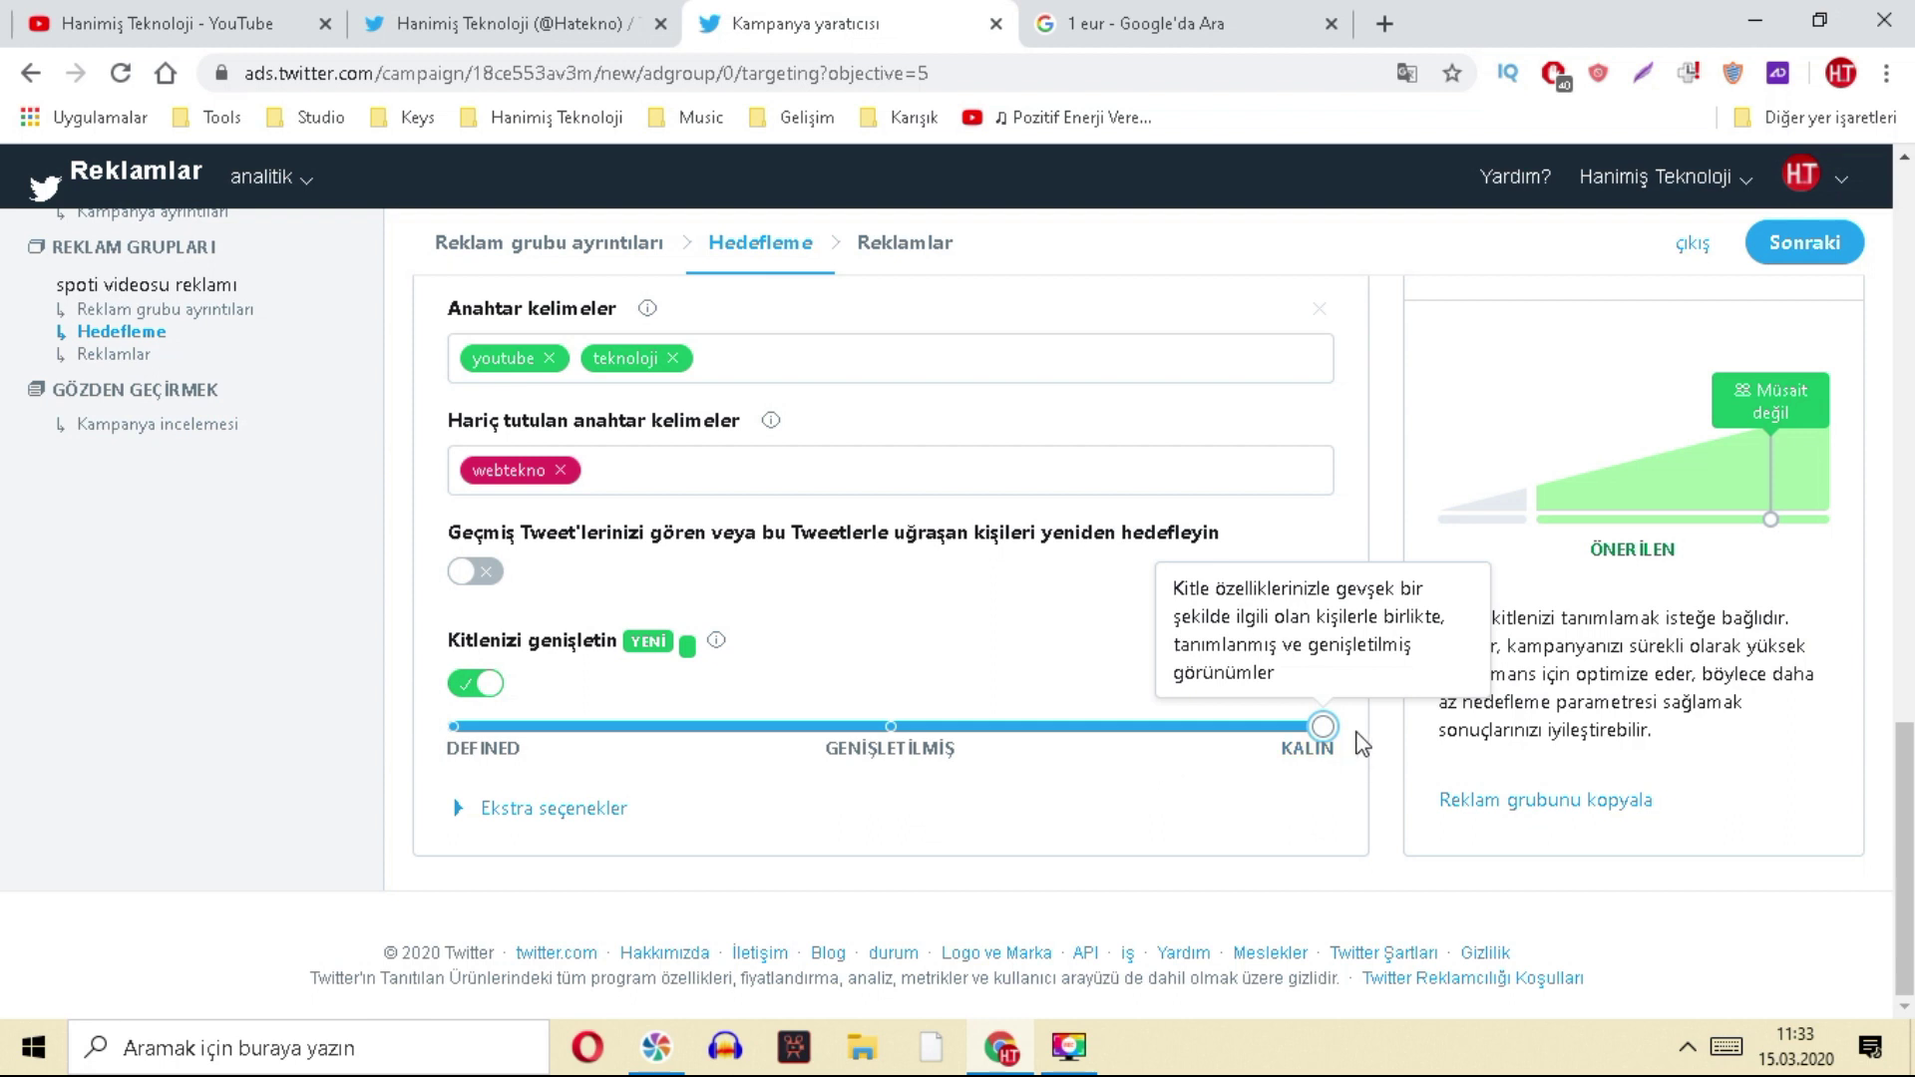
left_click(585, 728)
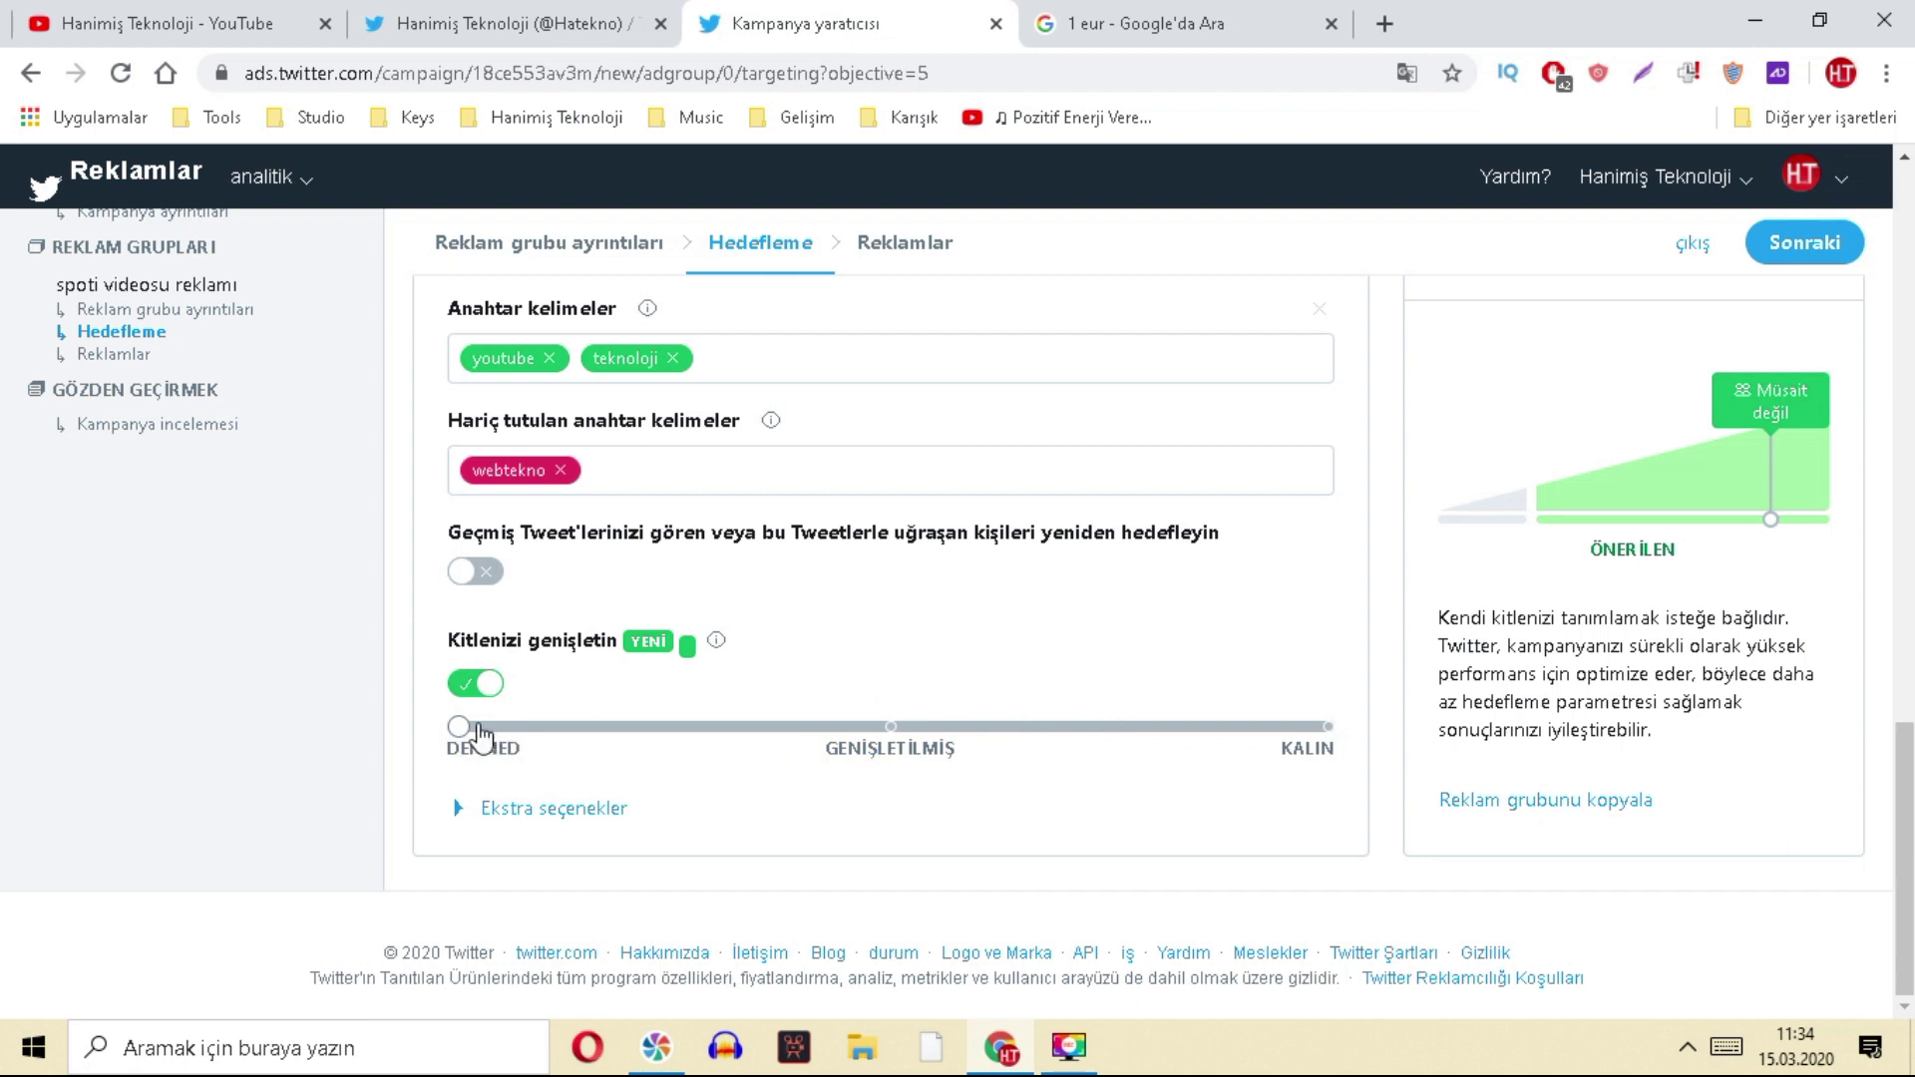
- Switch the audience expansion level between Kalın and Defined, leave it at Defined, and continue to the ads page
left_click_drag(479, 736, 1388, 720)
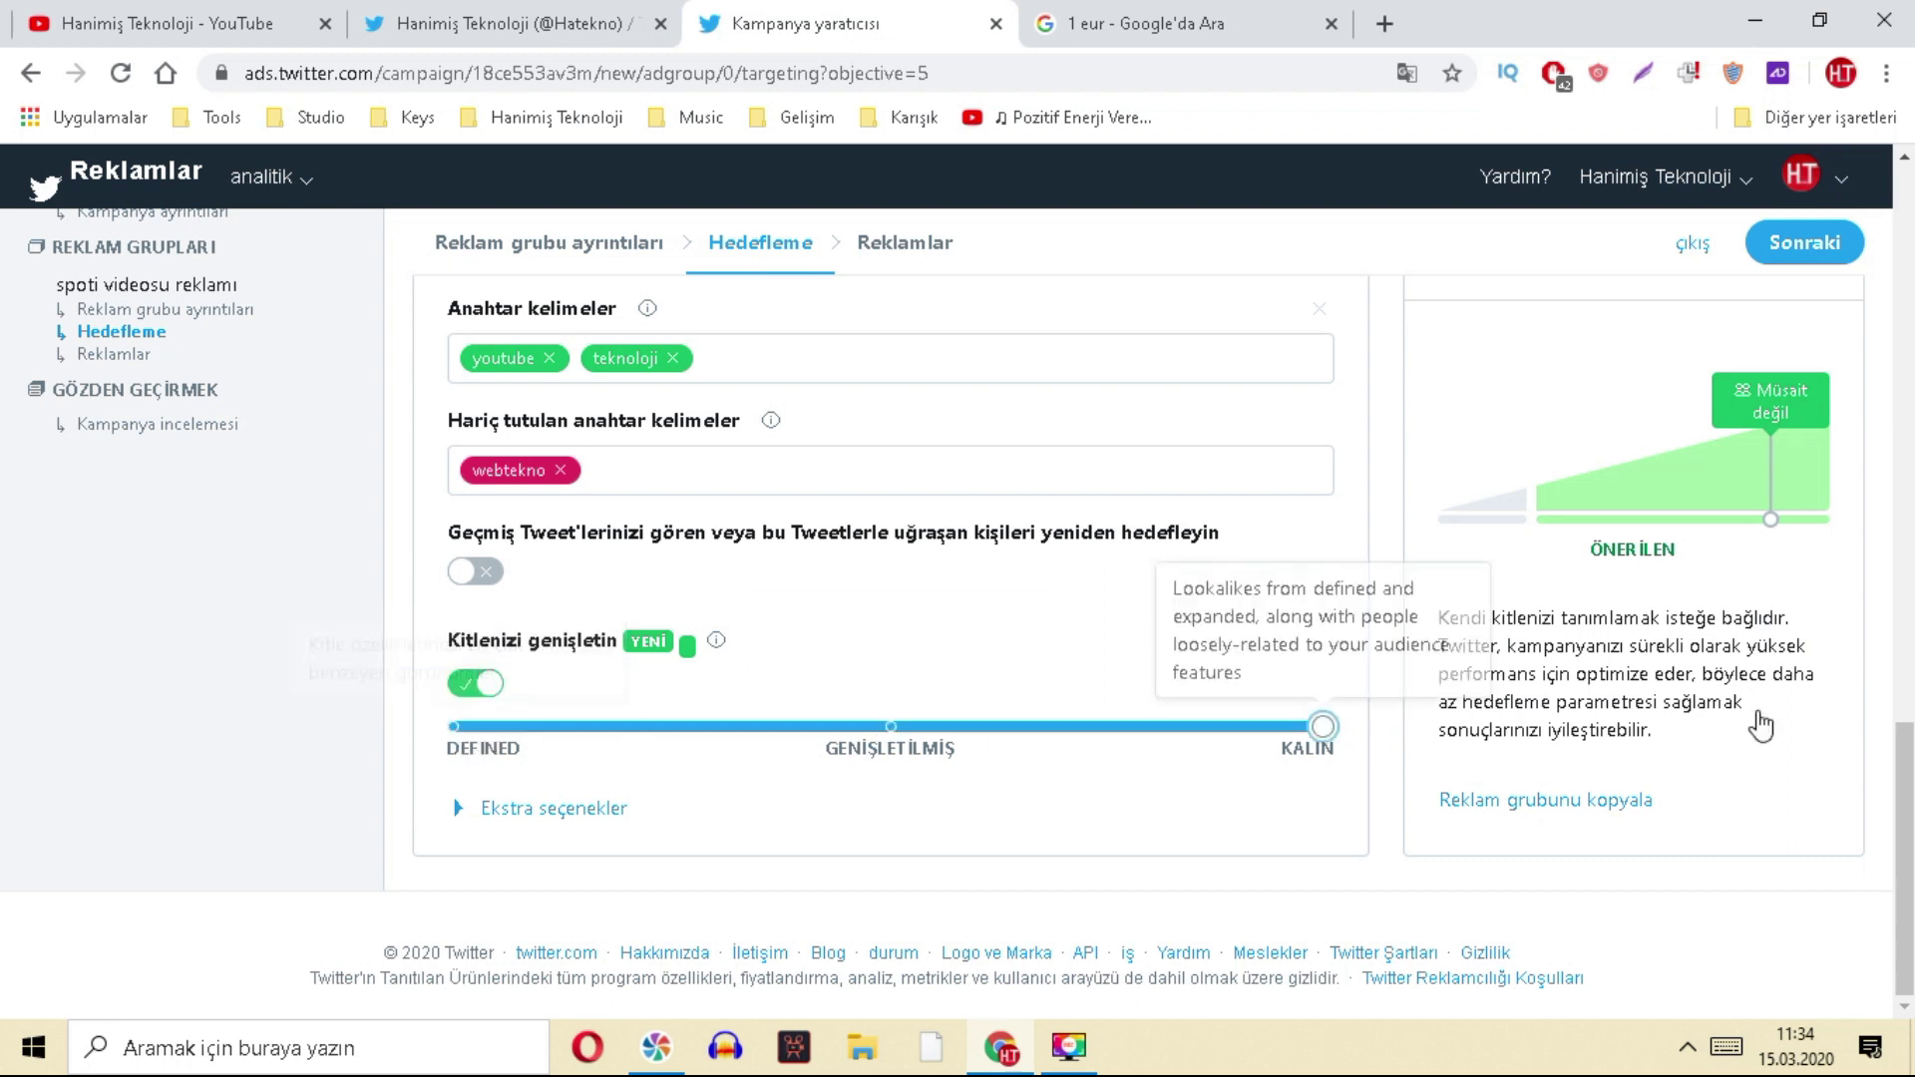
left_click_drag(1322, 726, 354, 733)
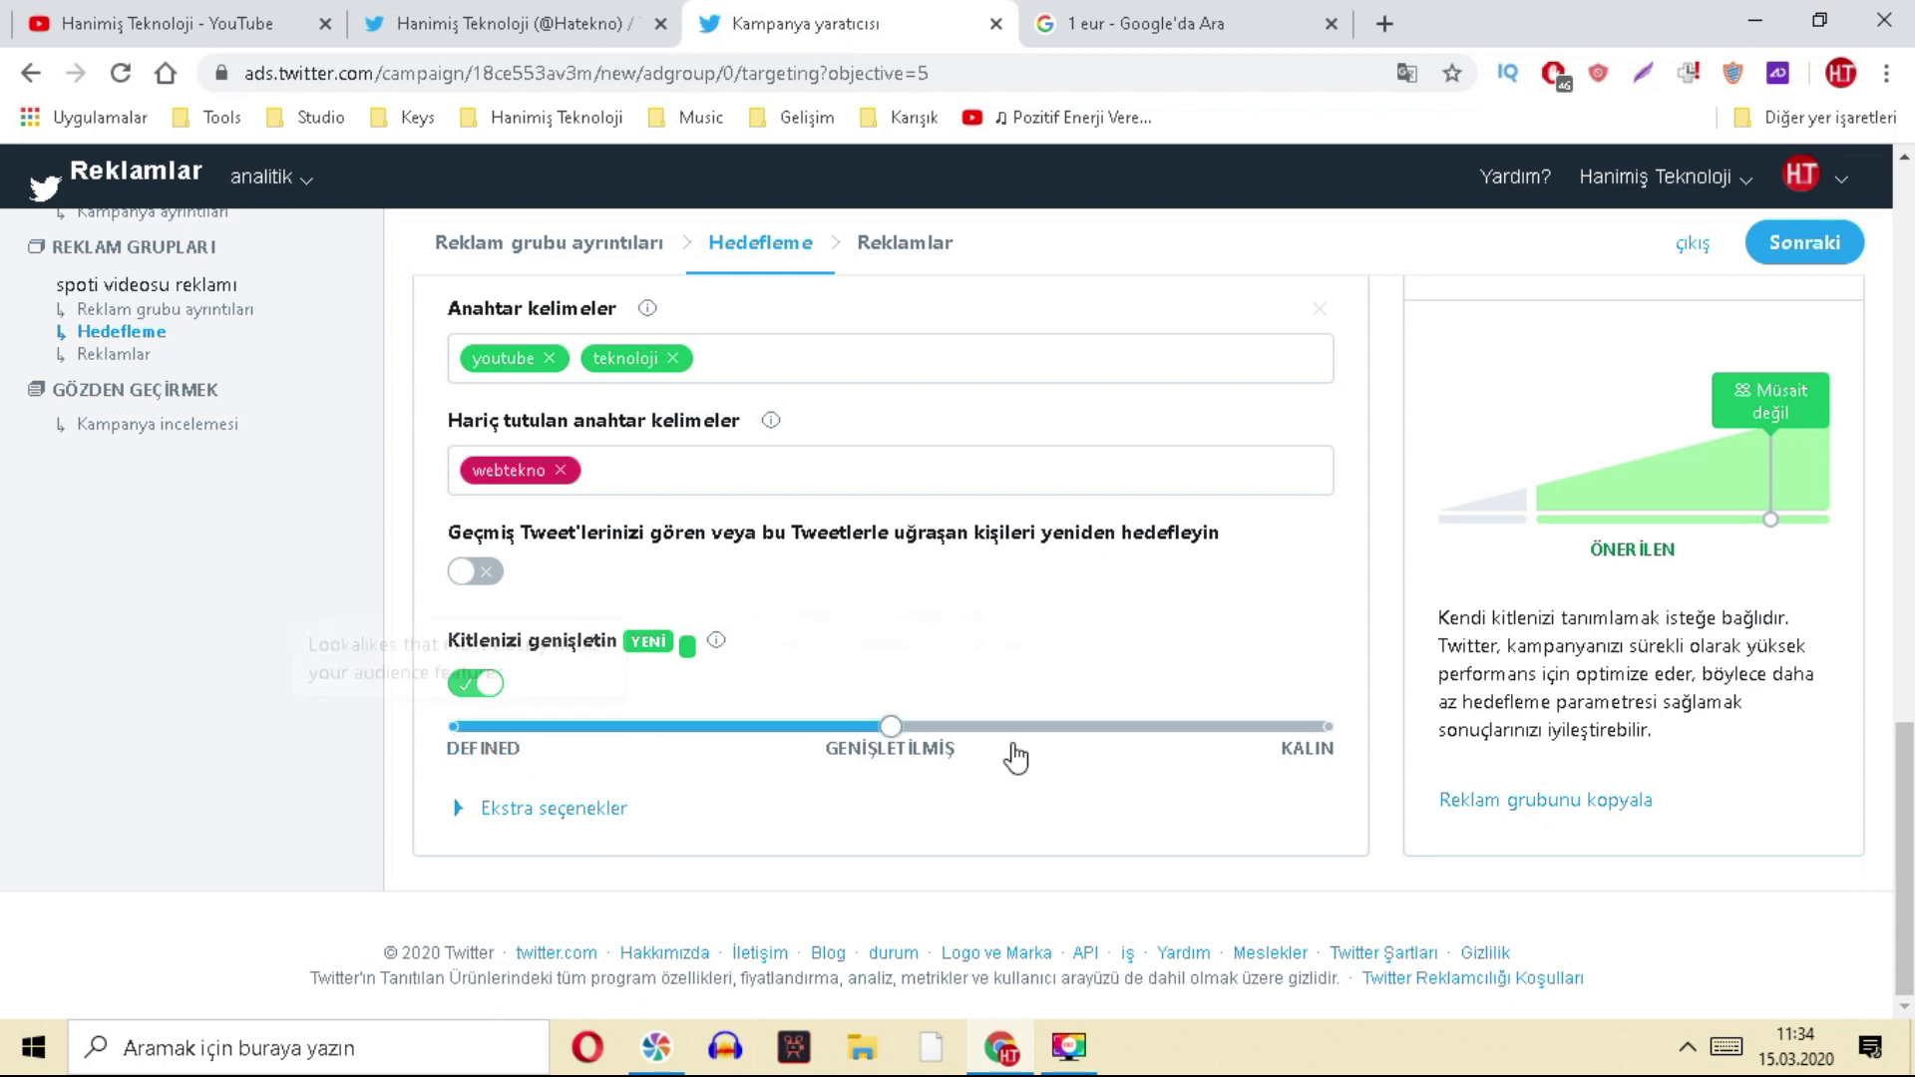
left_click(693, 726)
left_click(457, 726)
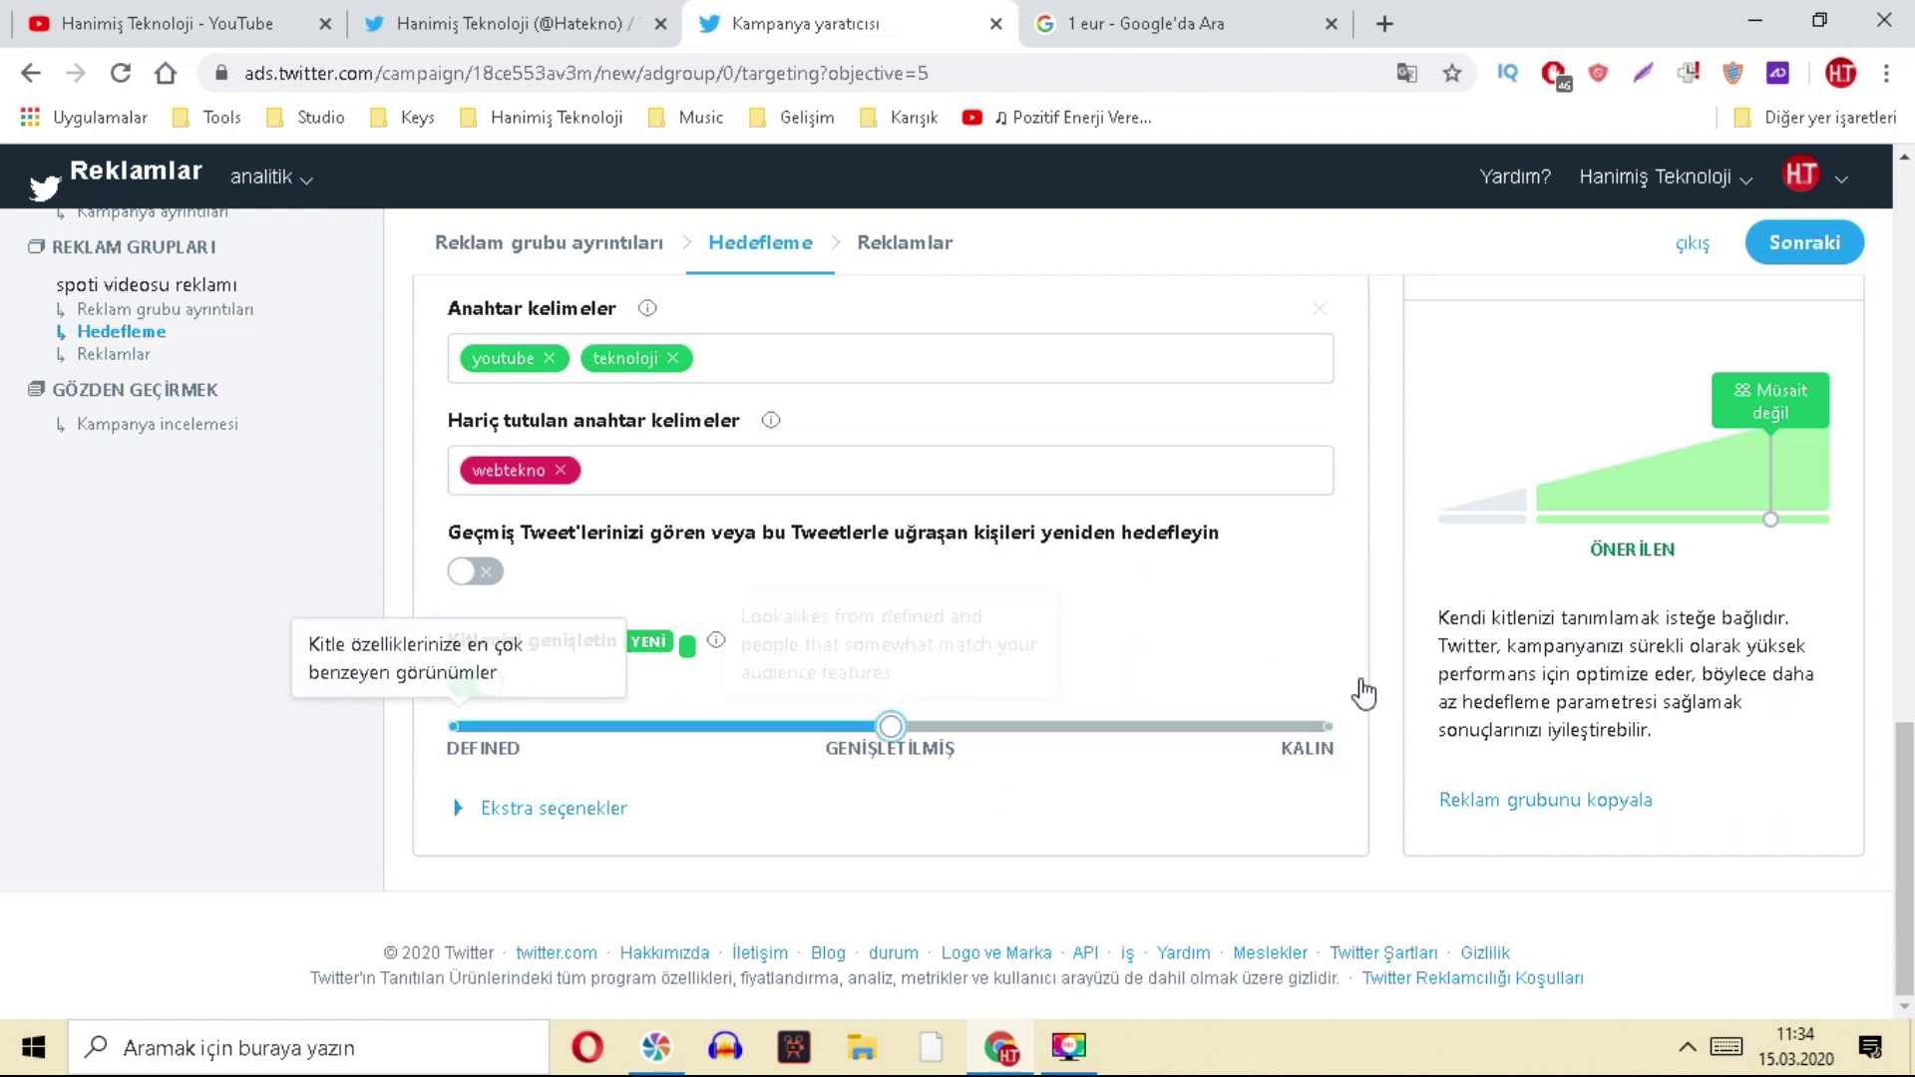
left_click(1327, 726)
left_click(457, 726)
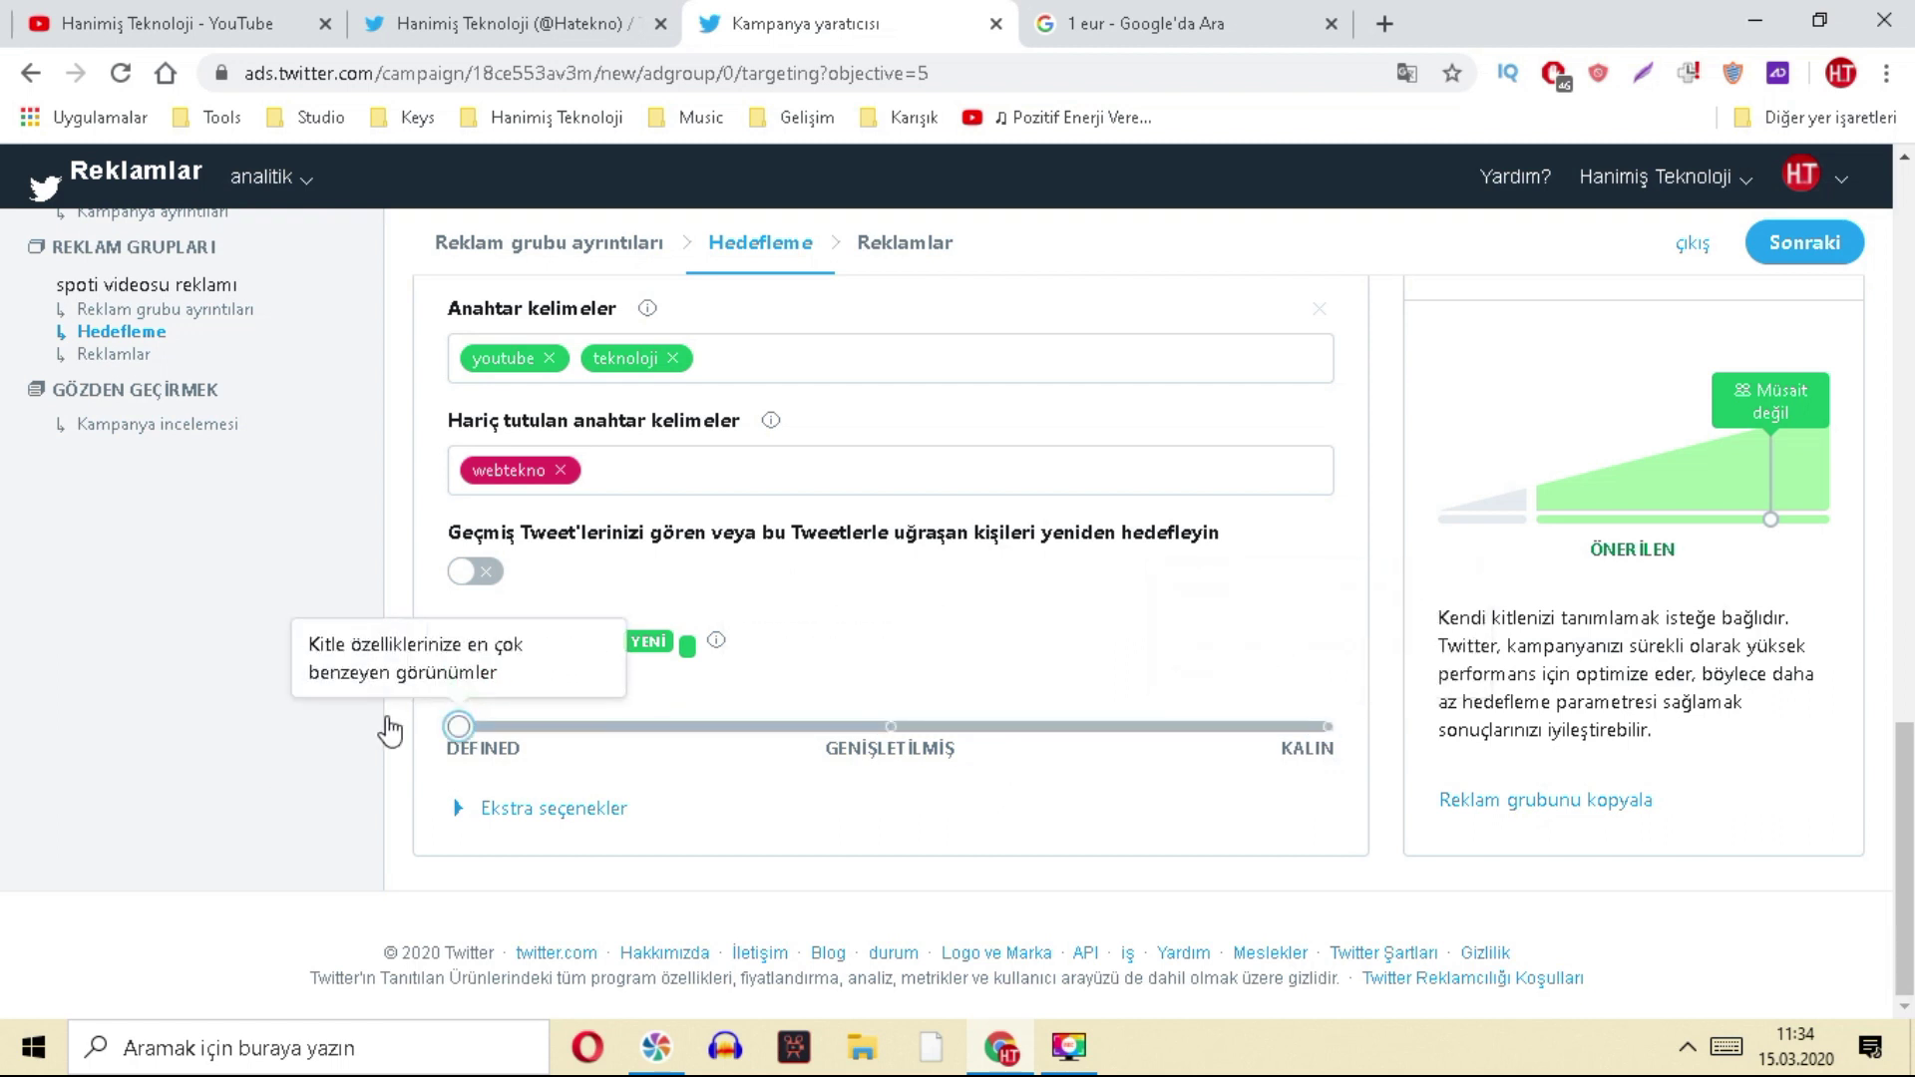
left_click(1327, 726)
left_click(458, 726)
left_click(1328, 726)
left_click(616, 726)
left_click(1817, 239)
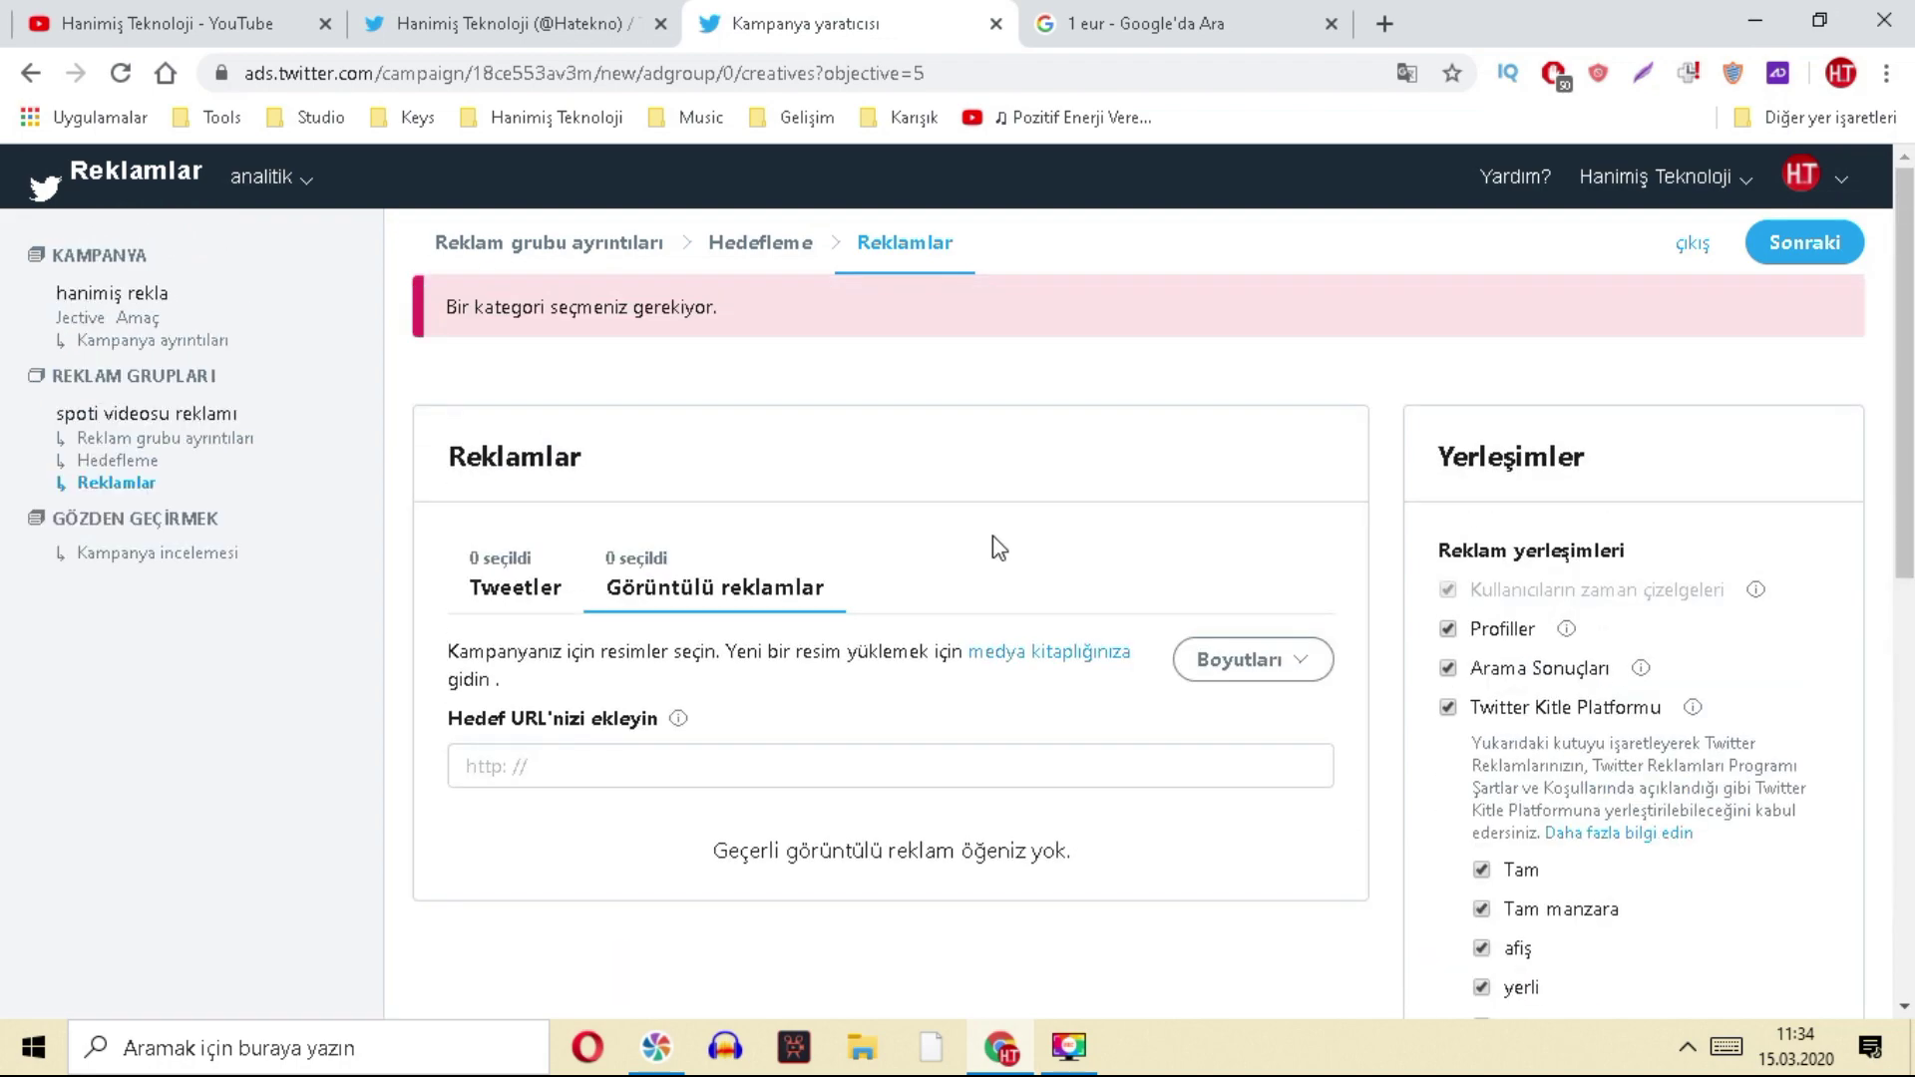
- Look through the uploaded videos on the YouTube channel and return to the campaign creator
key("ctrl+1")
scroll(1065, 569, "up", 10)
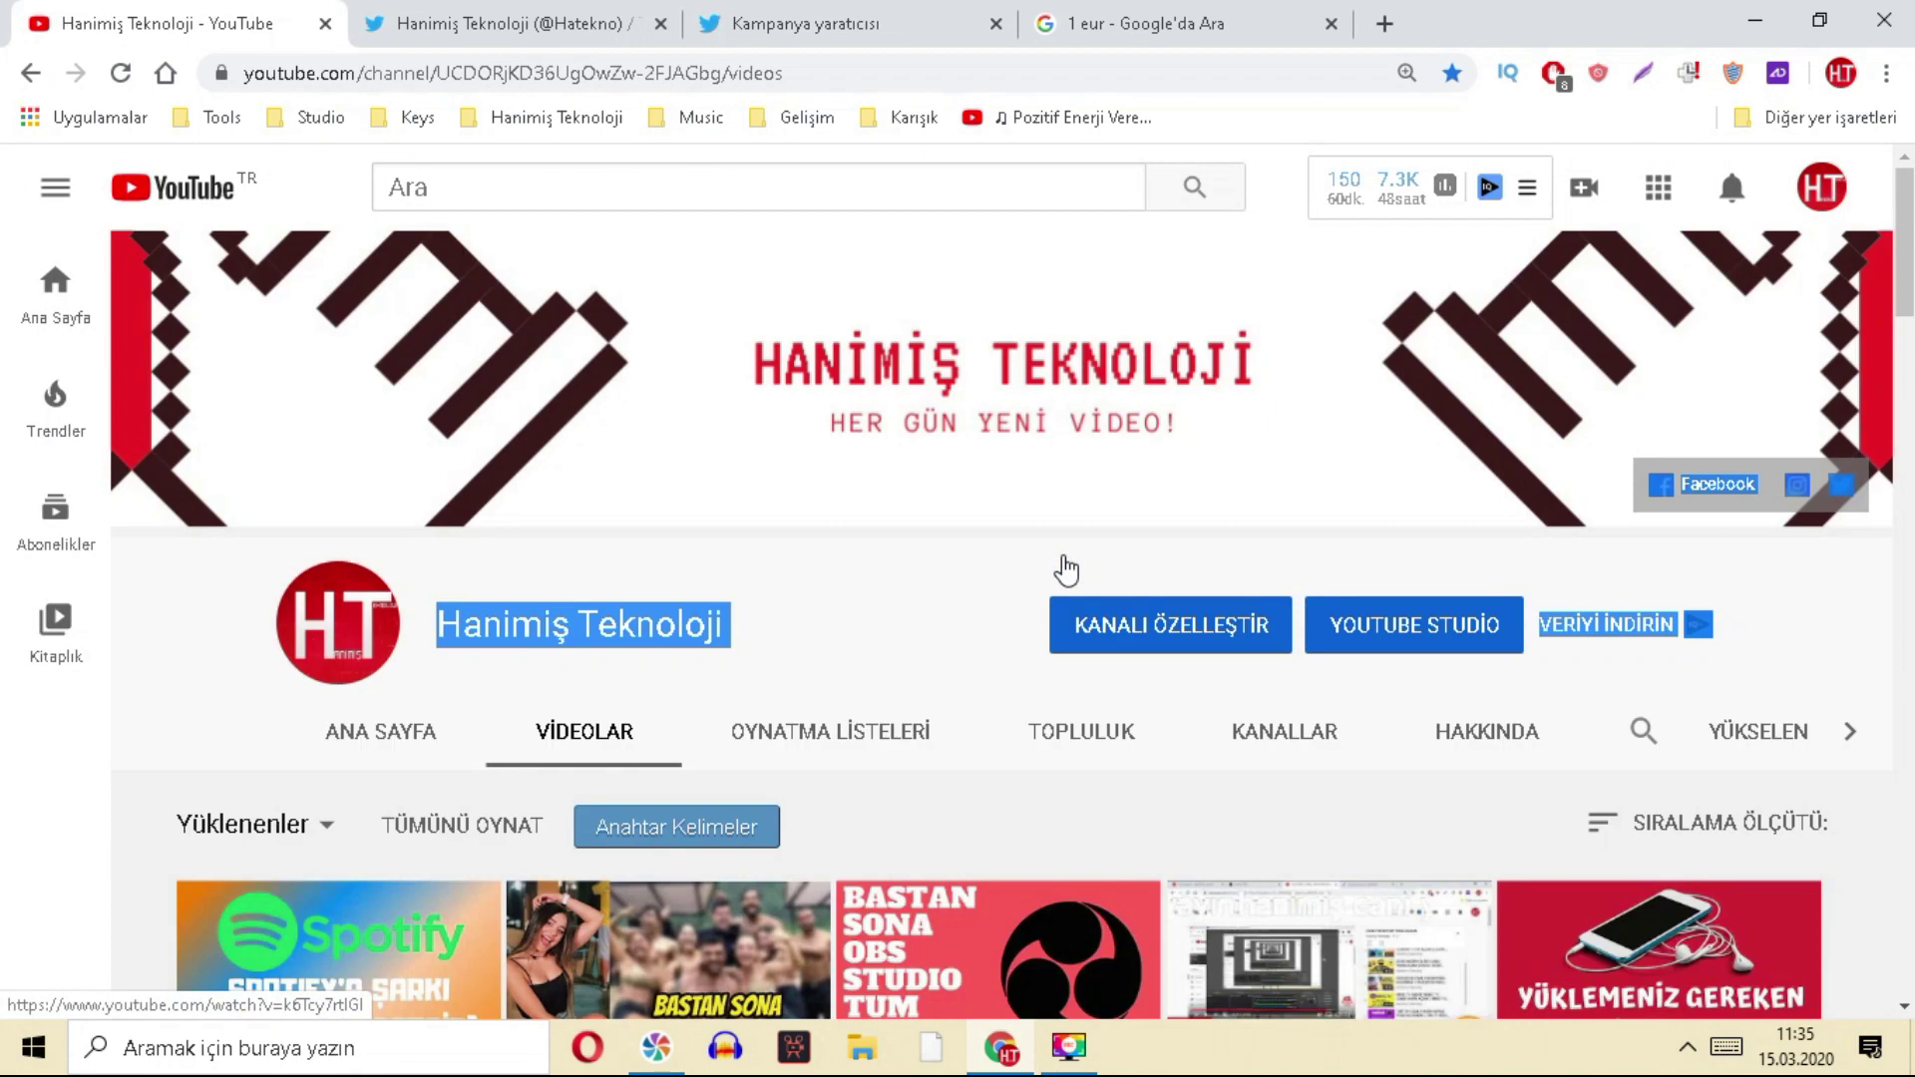
scroll(1065, 569, "down", 10)
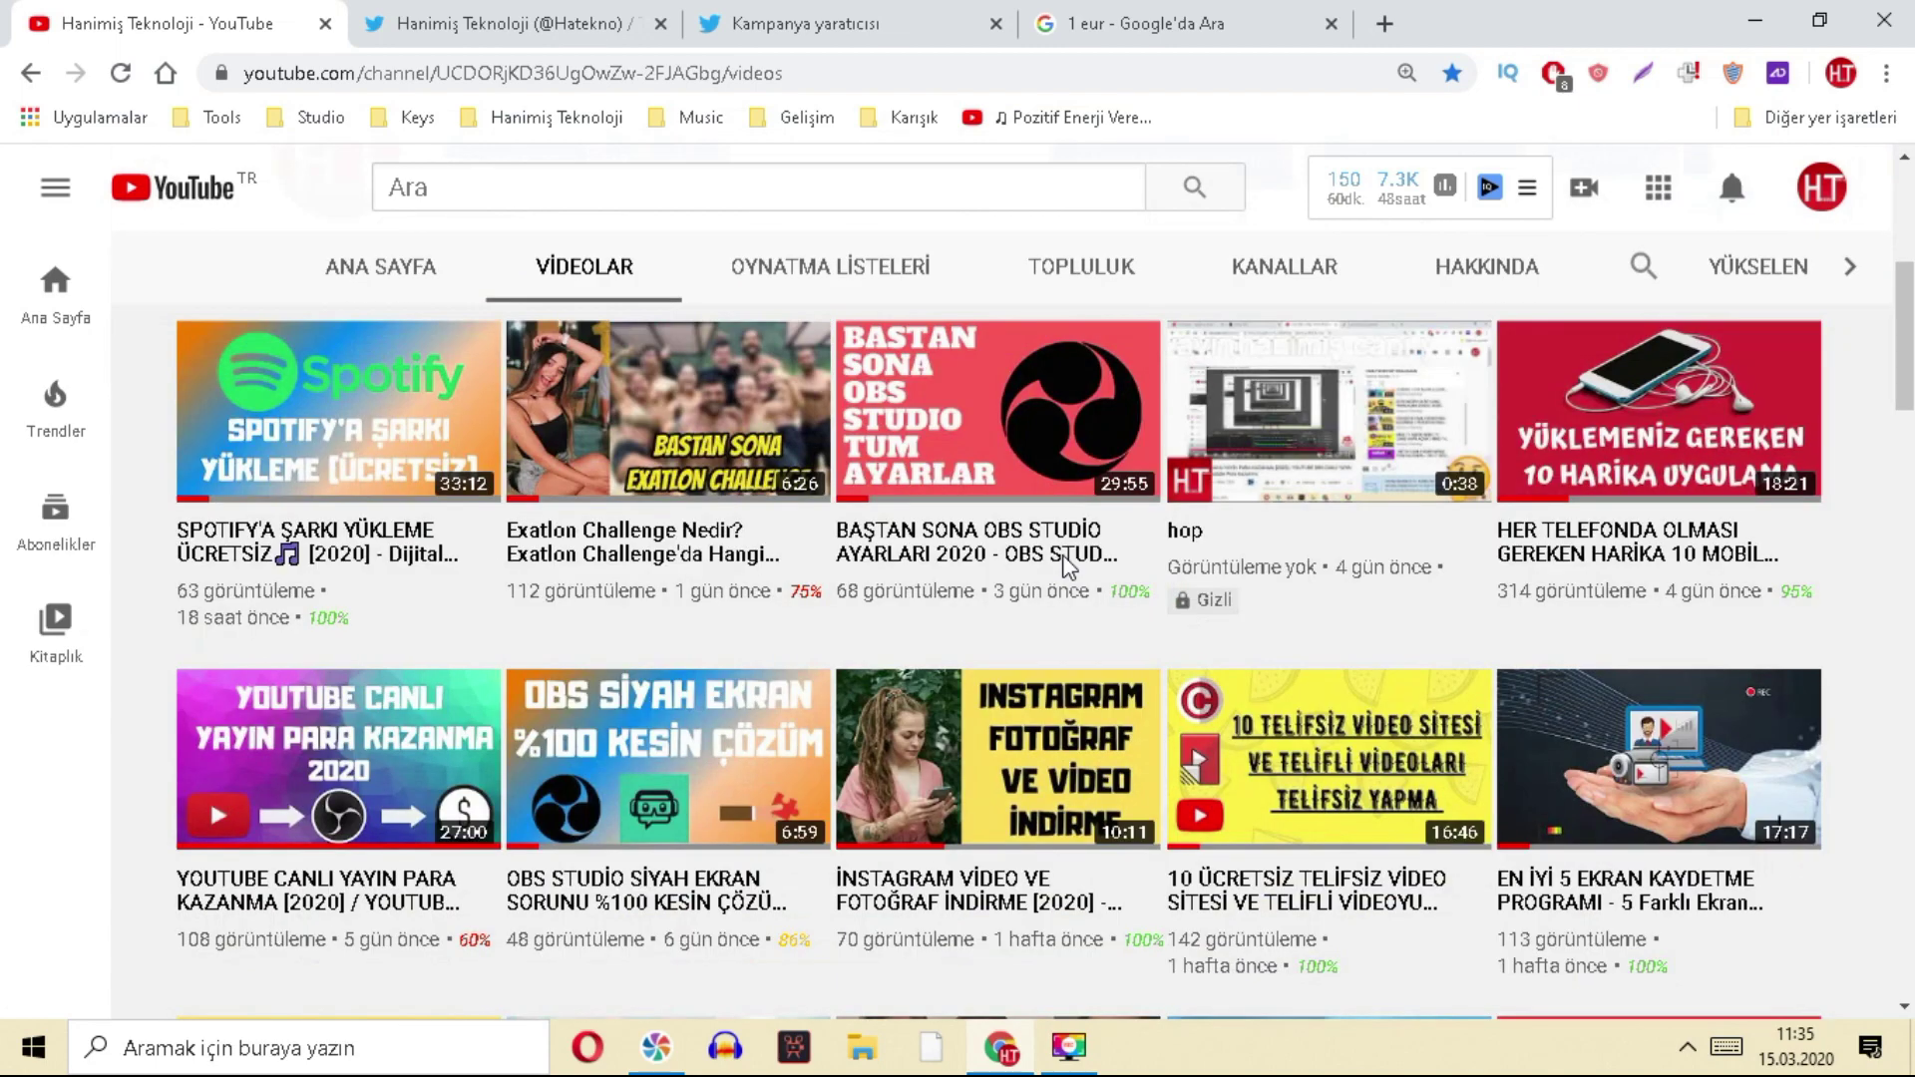
scroll(1008, 556, "down", 3)
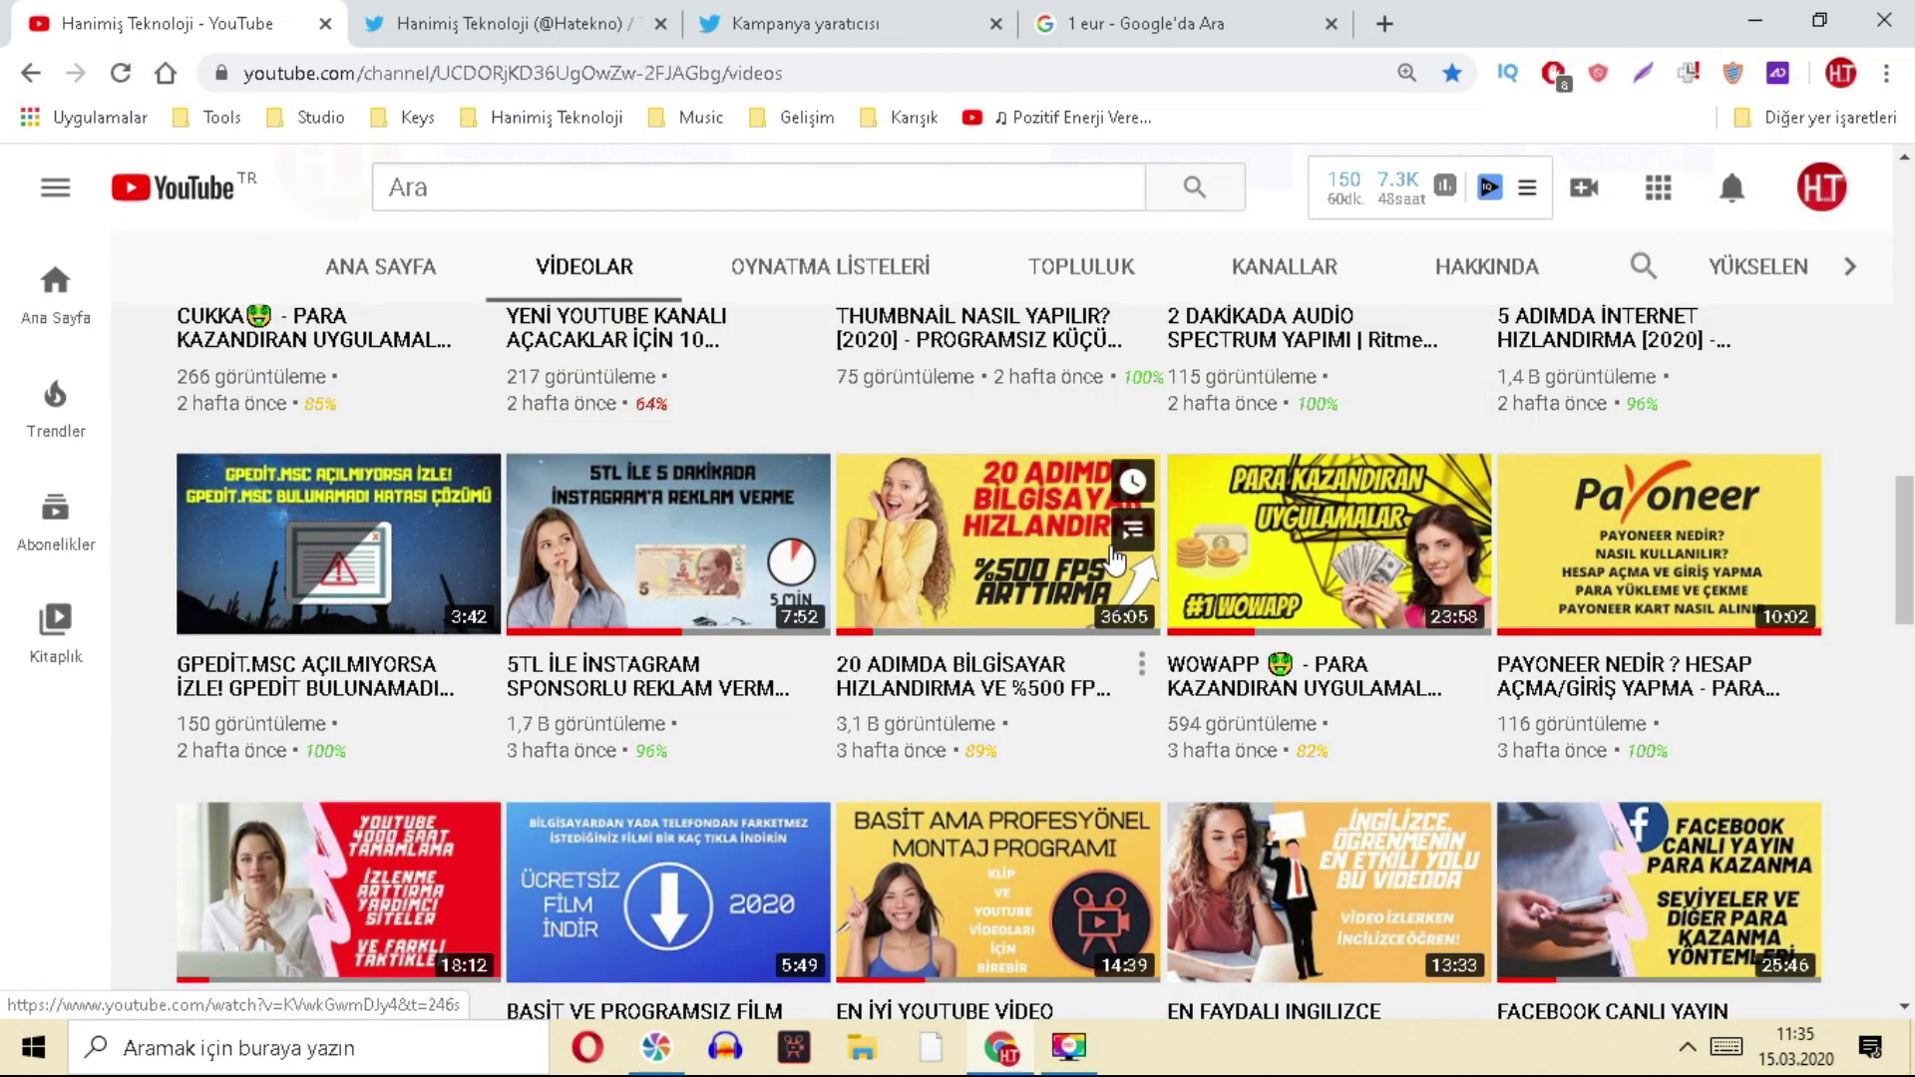
scroll(1115, 559, "down", 6)
scroll(1135, 626, "up", 6)
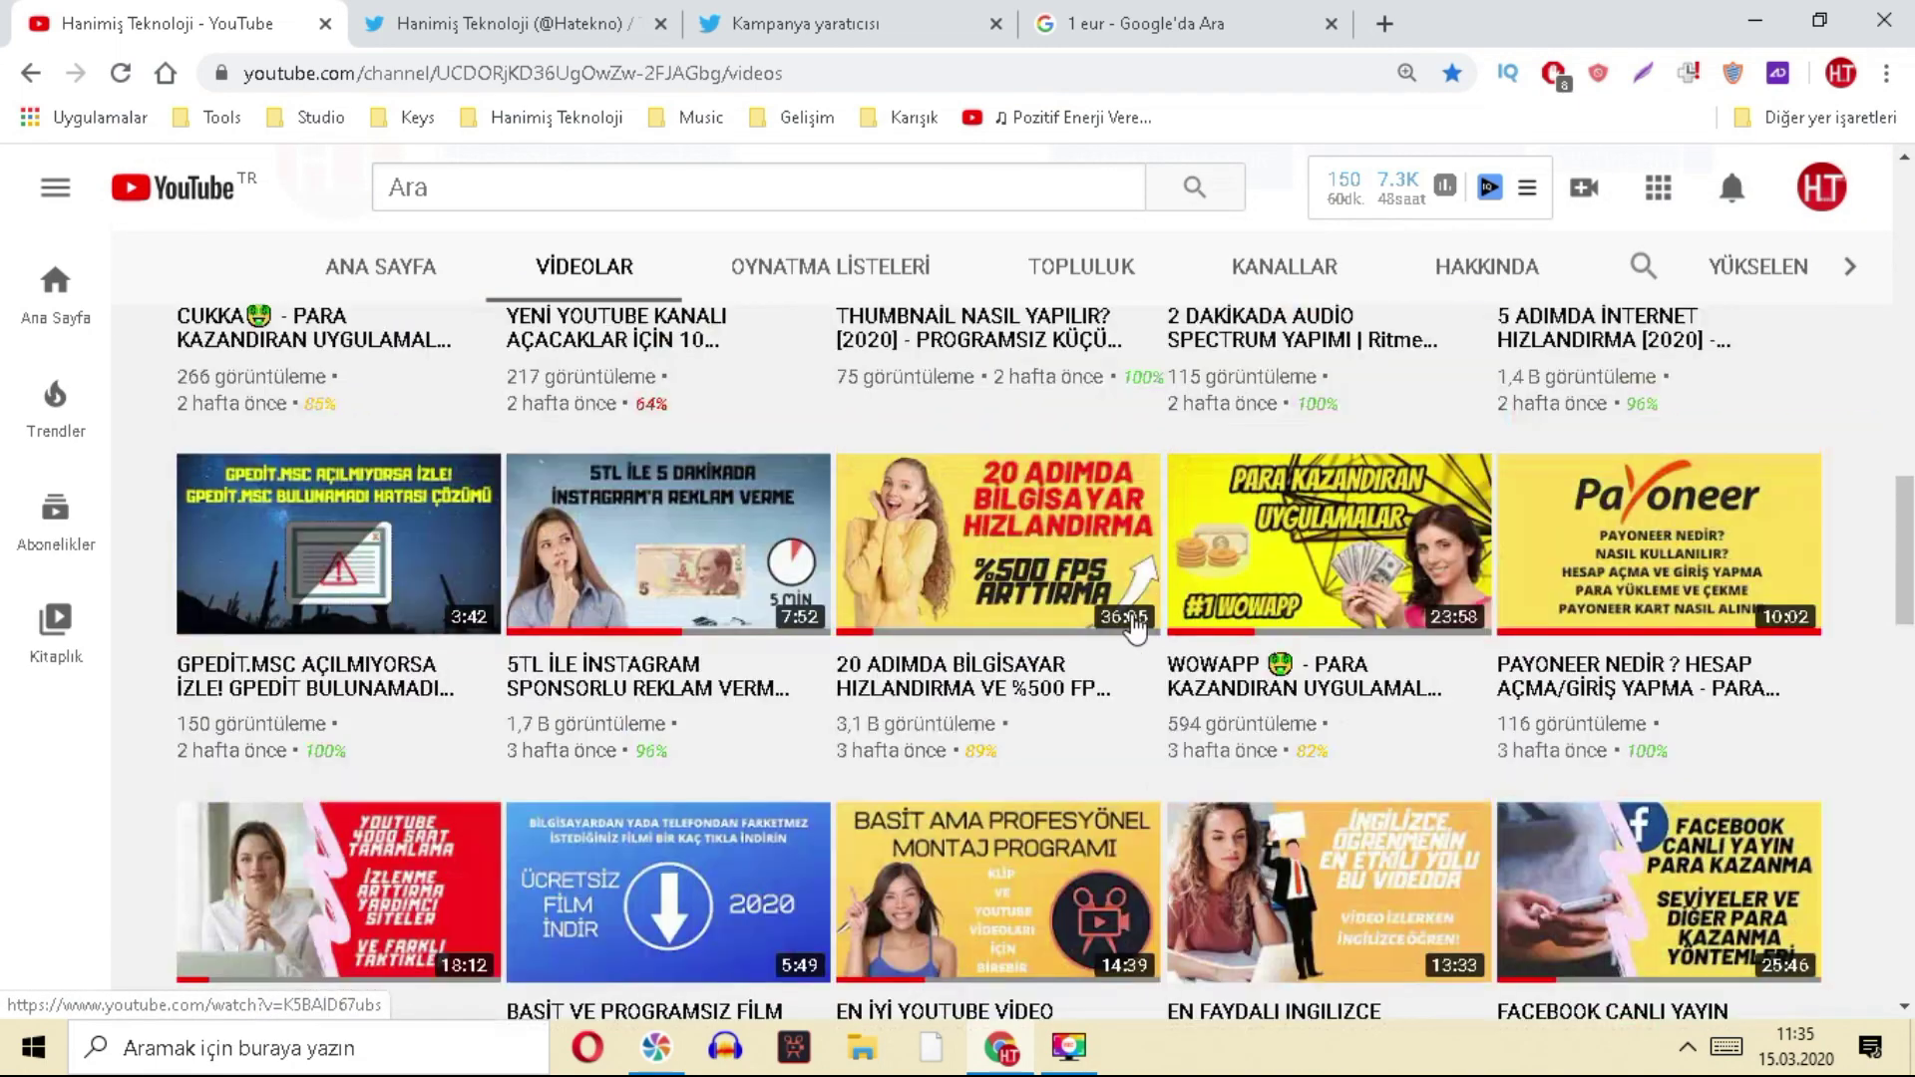
scroll(1135, 626, "up", 15)
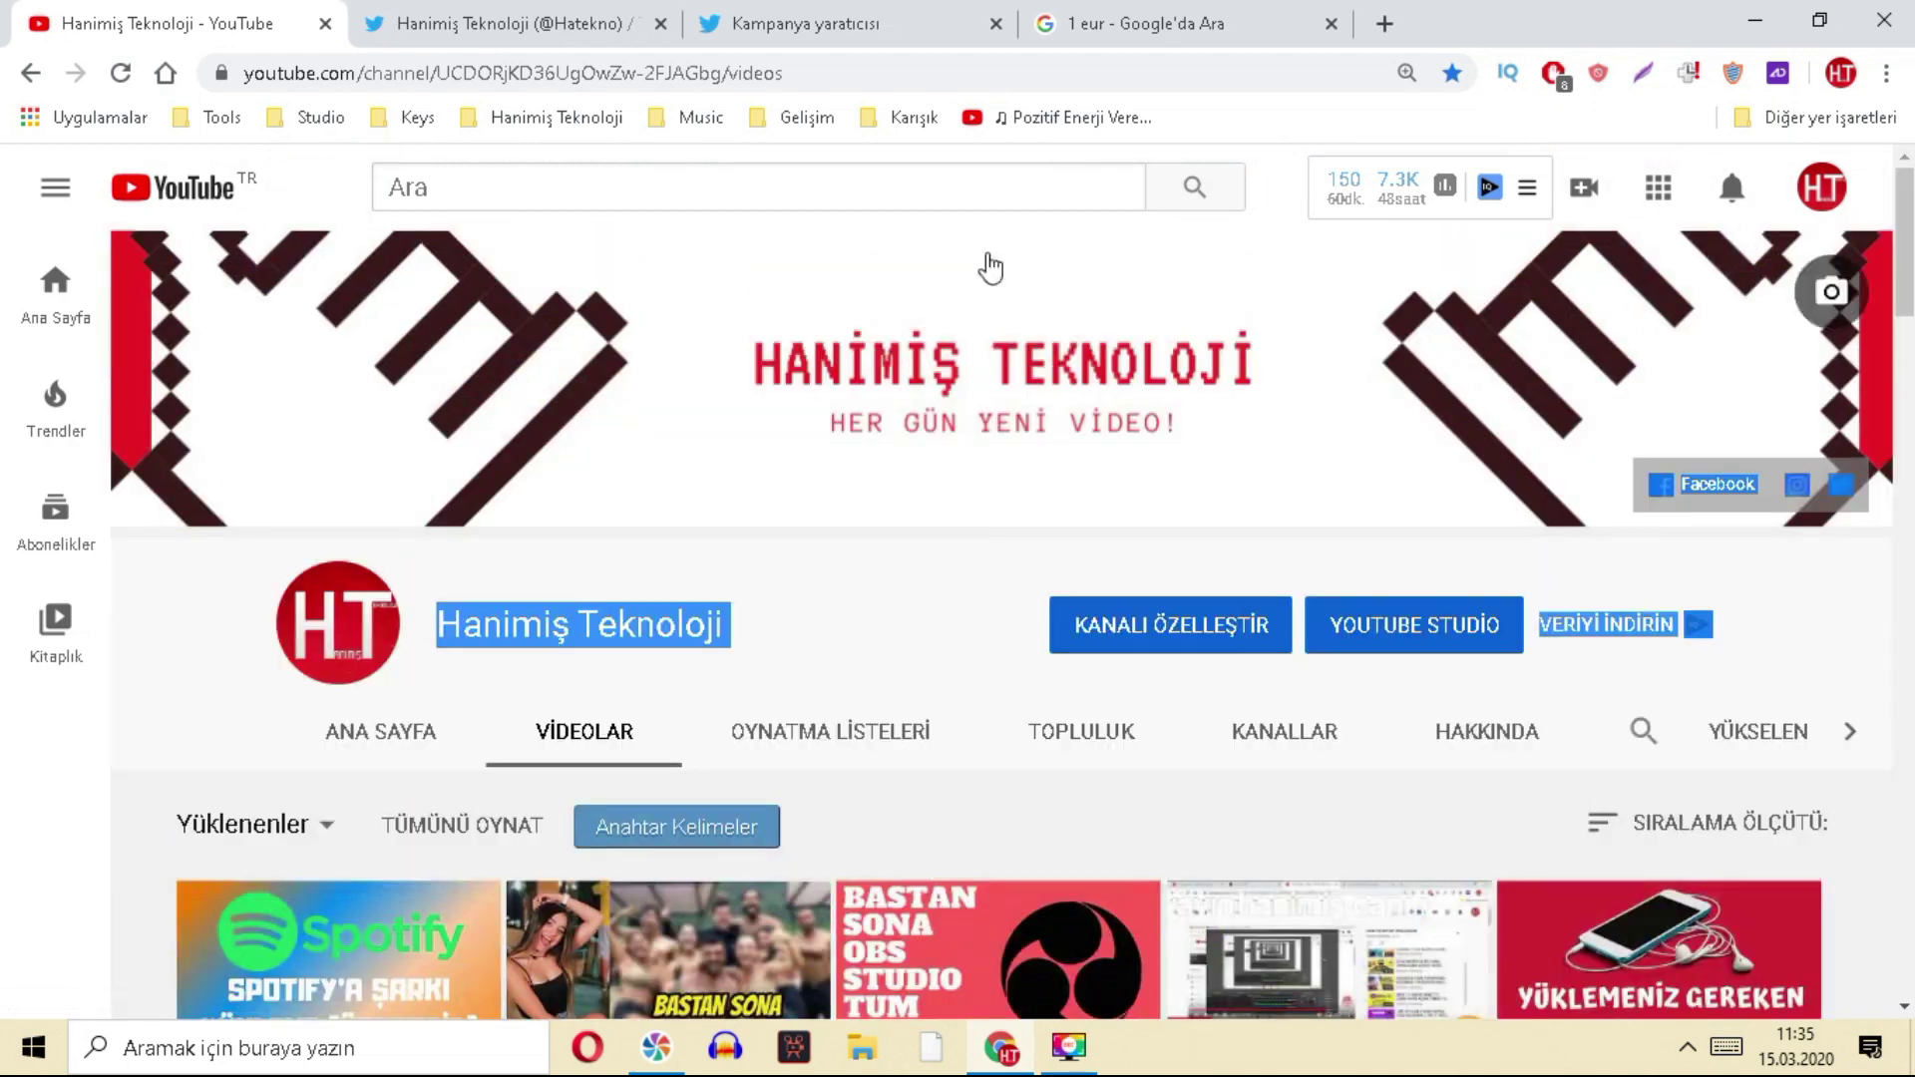
left_click(904, 18)
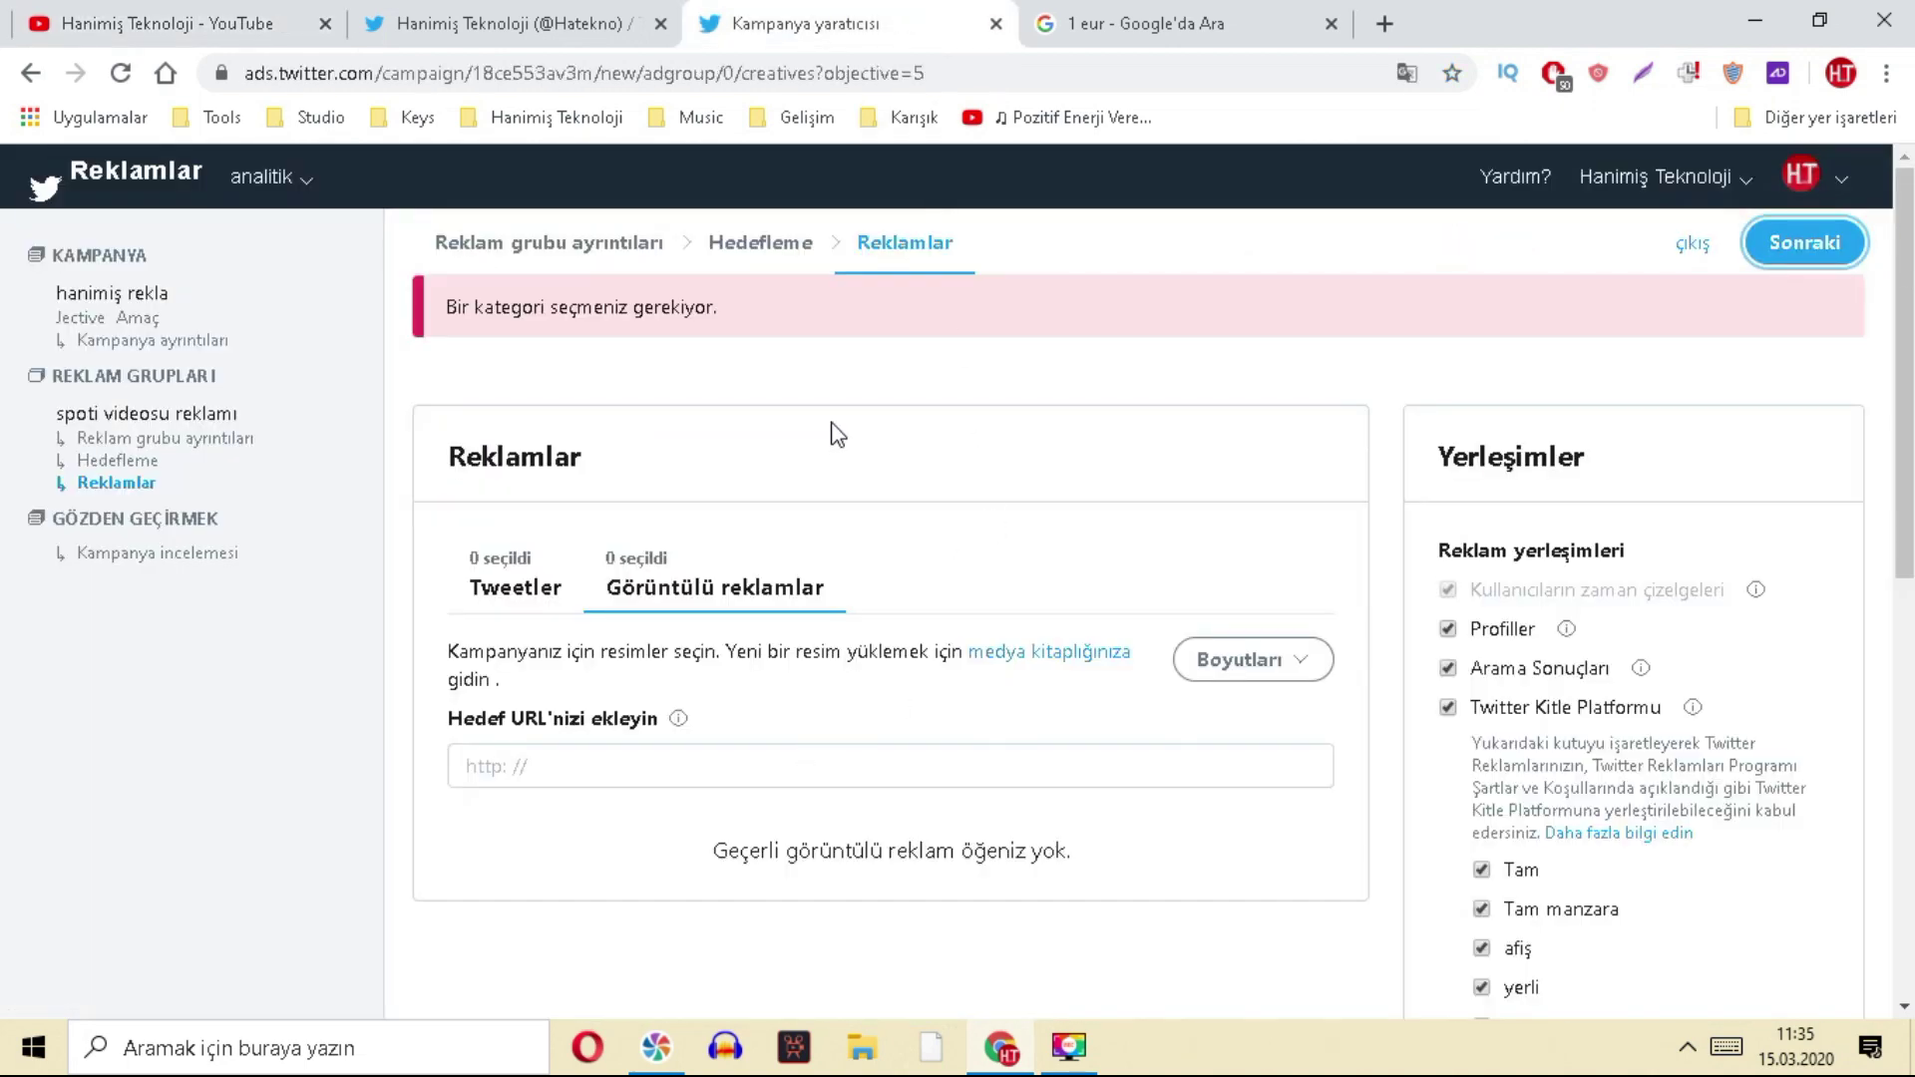
- Open the Spotify song upload video on the YouTube channel and copy its URL without the time parameter
left_click(325, 8)
scroll(385, 342, "down", 5)
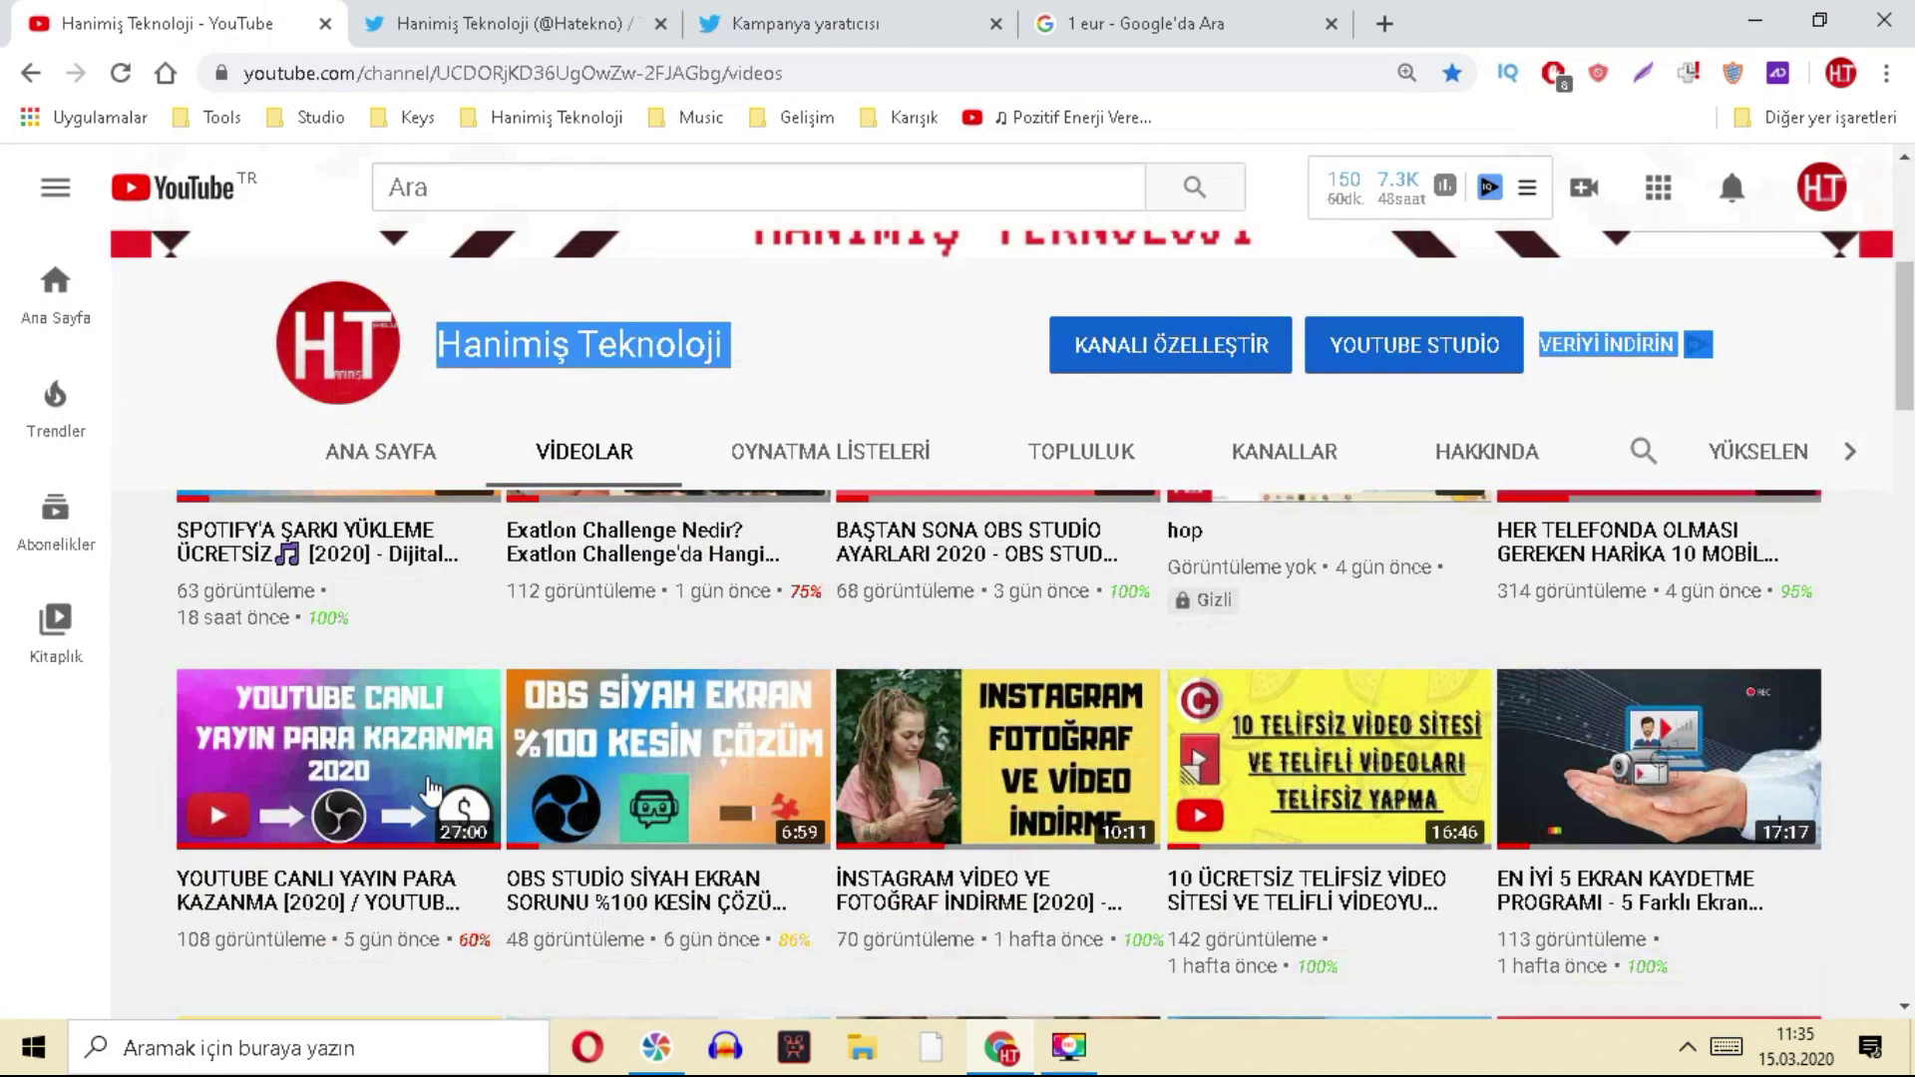
left_click(316, 475)
left_click(213, 800)
left_click_drag(586, 72, 1215, 114)
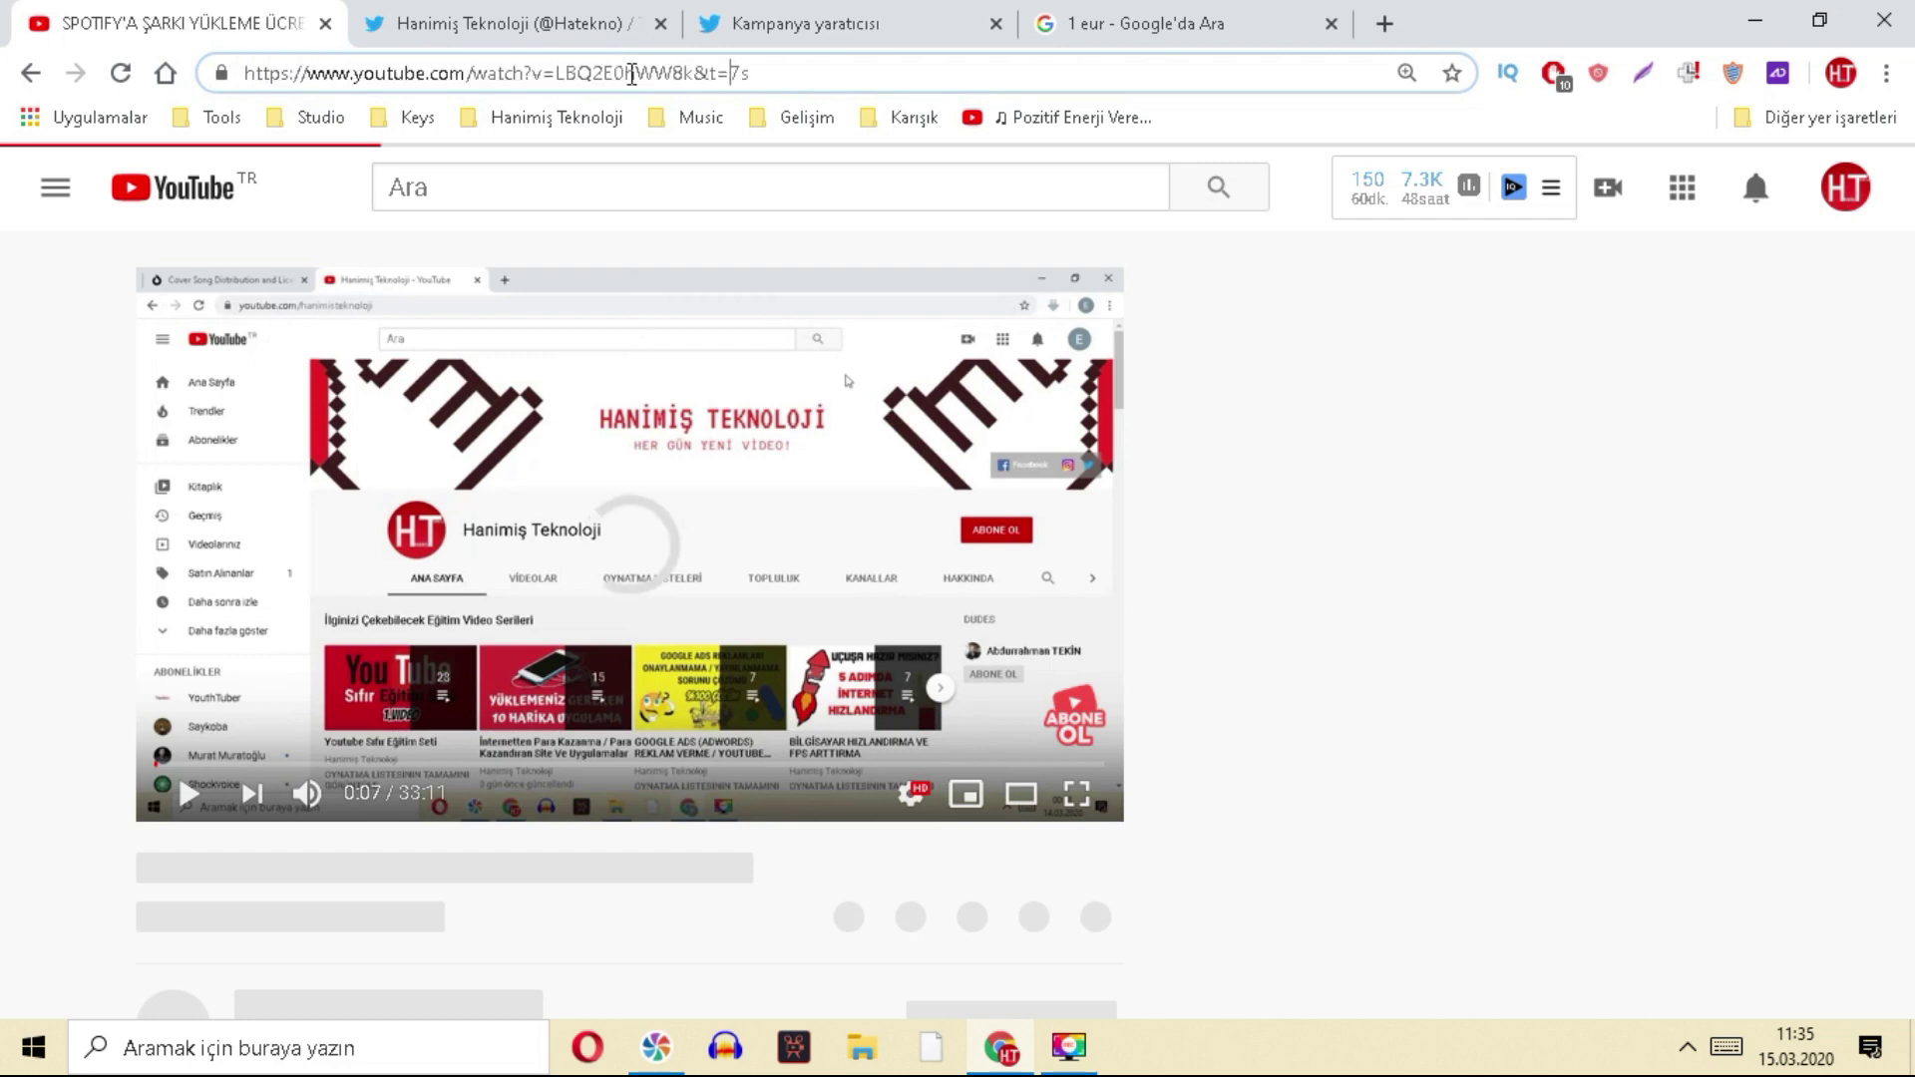
key("BackSpace")
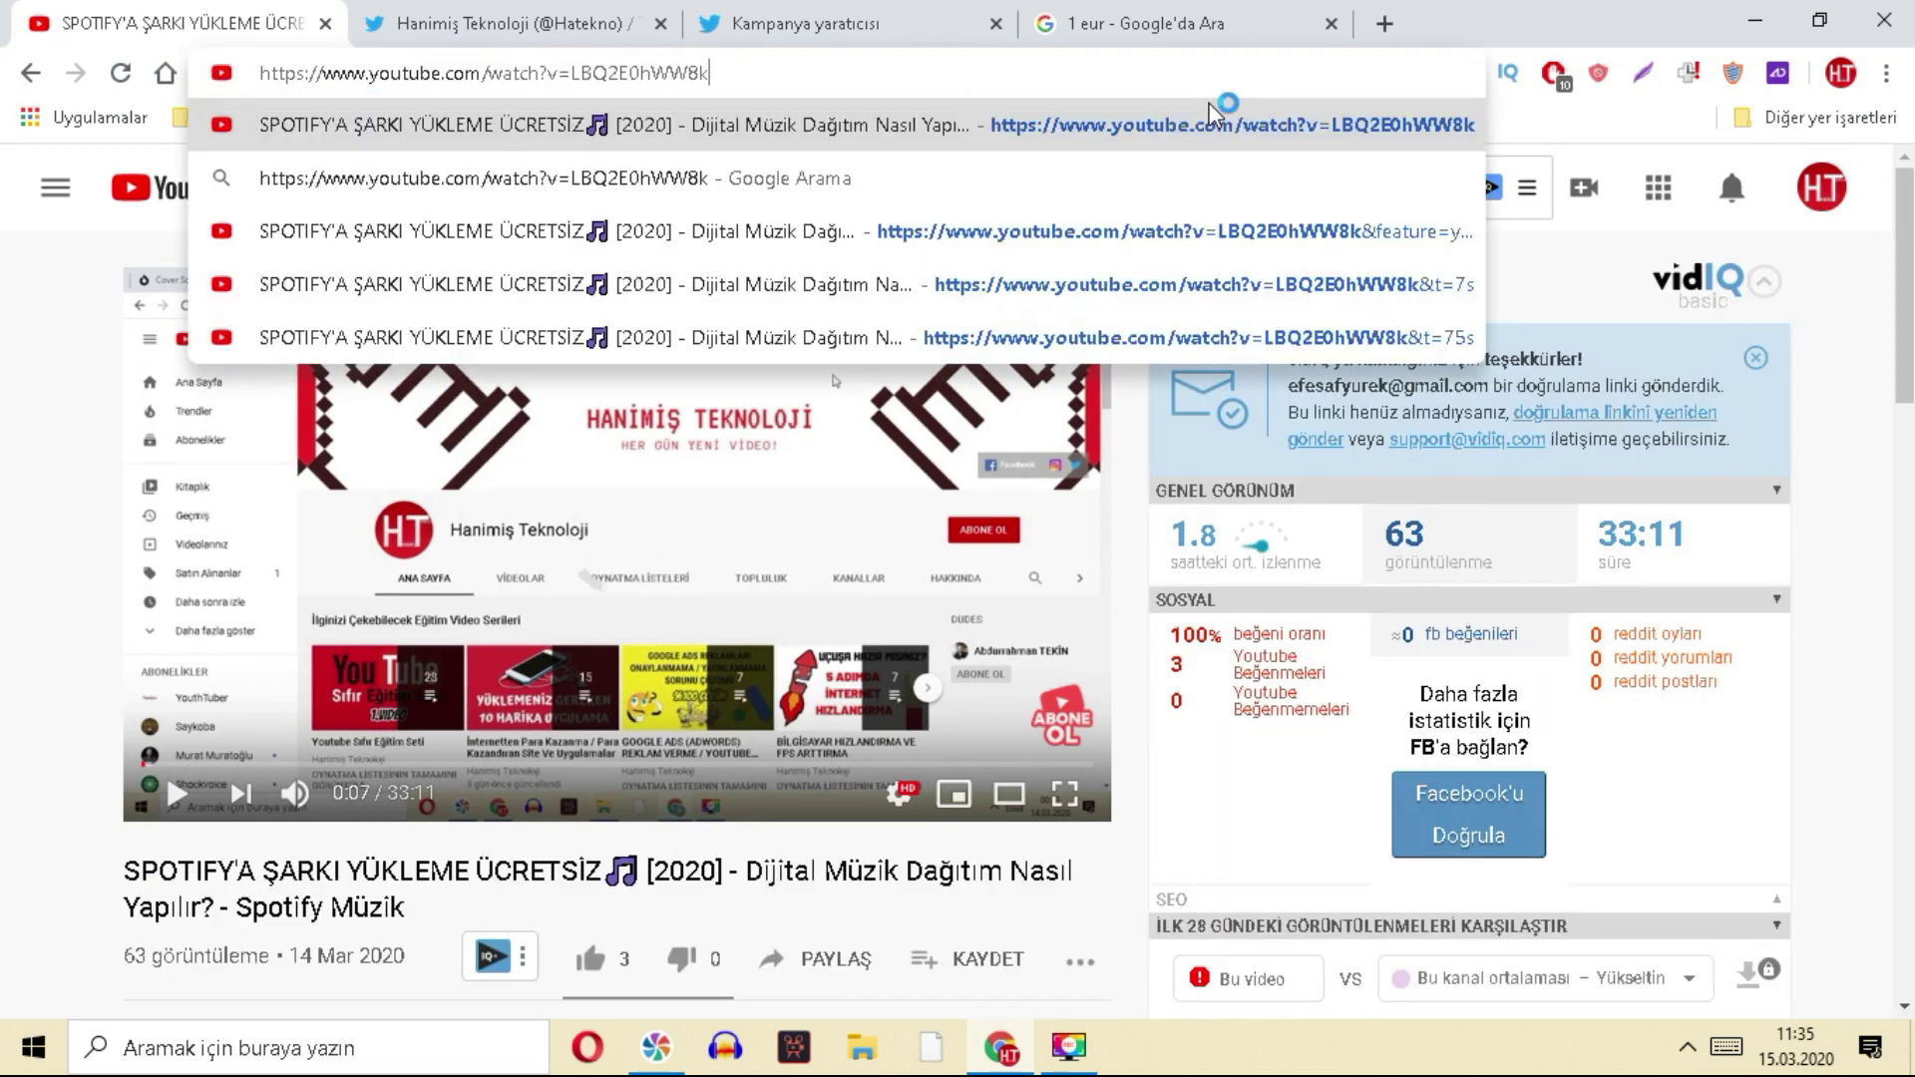
key("ctrl+a")
key("ctrl+c")
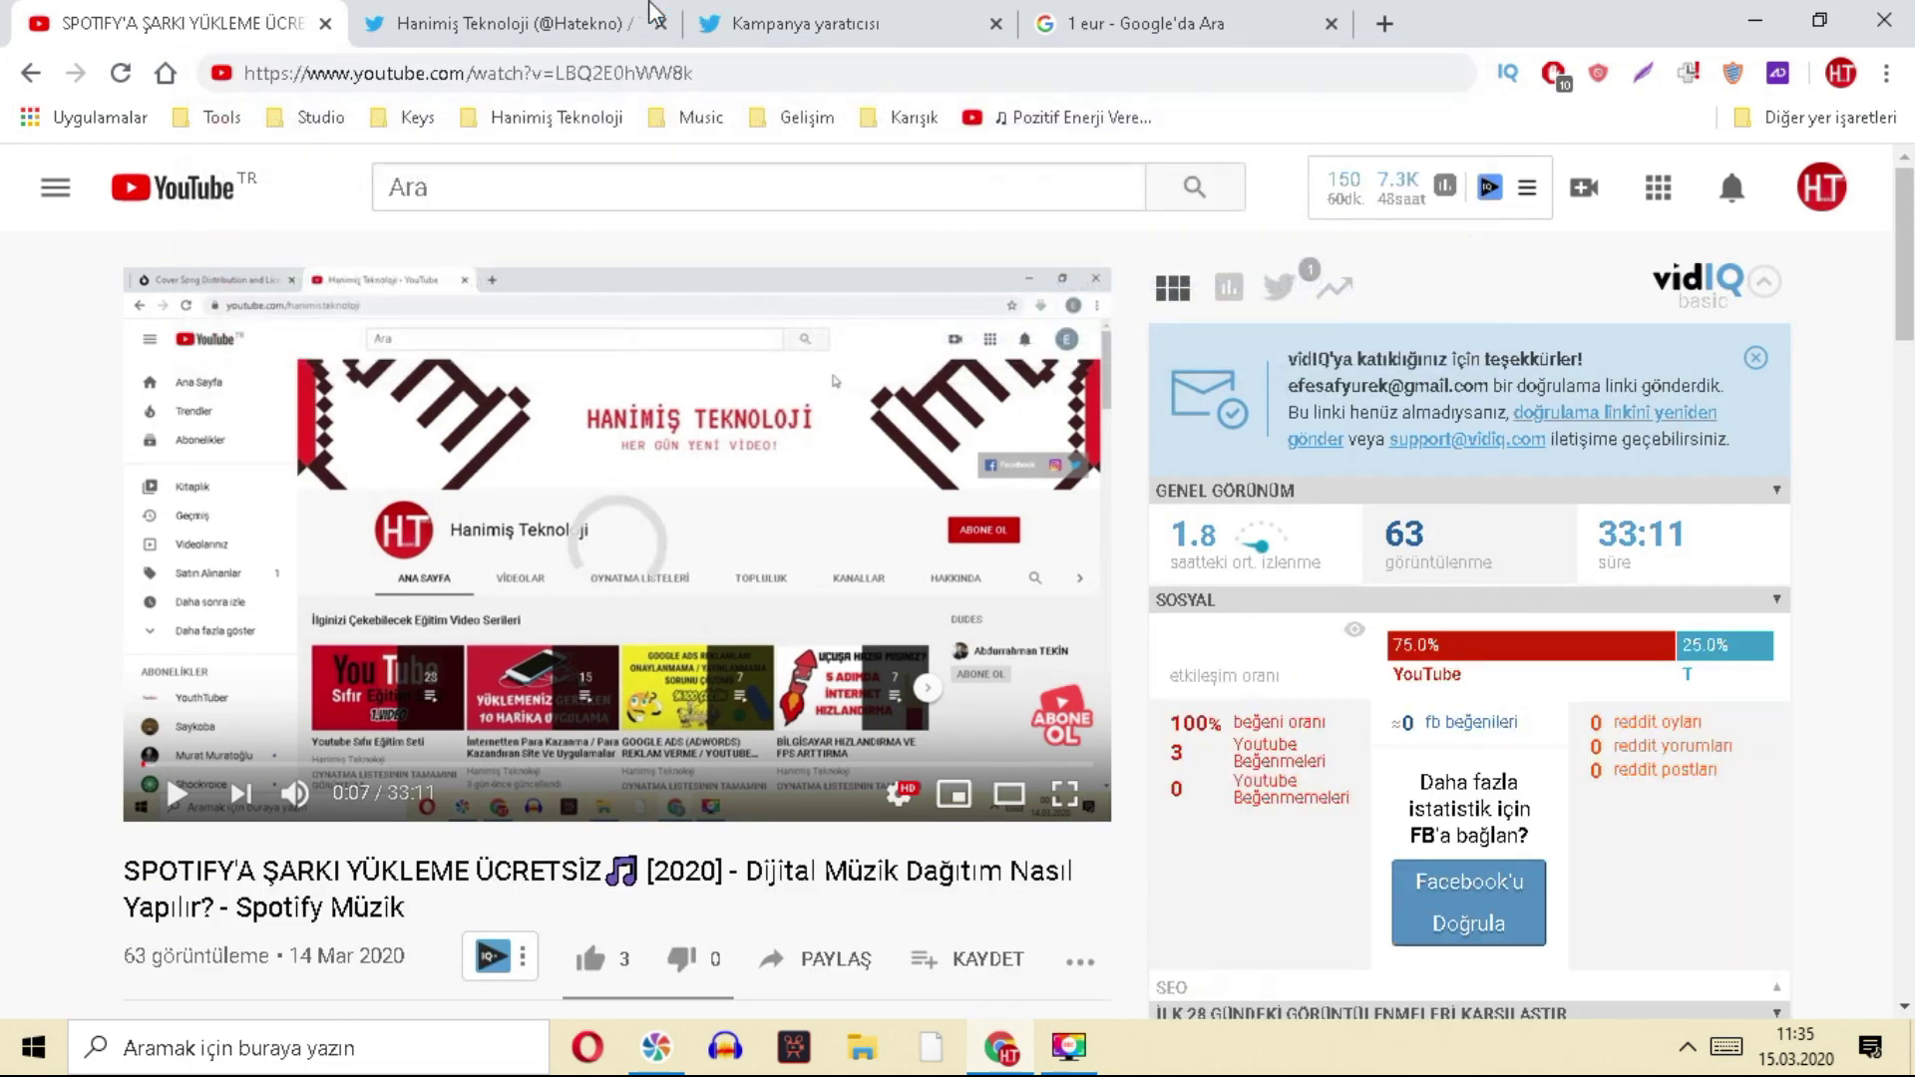
- Paste the copied video link as the display ads' destination URL and continue to the campaign review
left_click(581, 20)
left_click(902, 20)
left_click(655, 758)
key("ctrl+v")
left_click(649, 923)
scroll(758, 878, "down", 3)
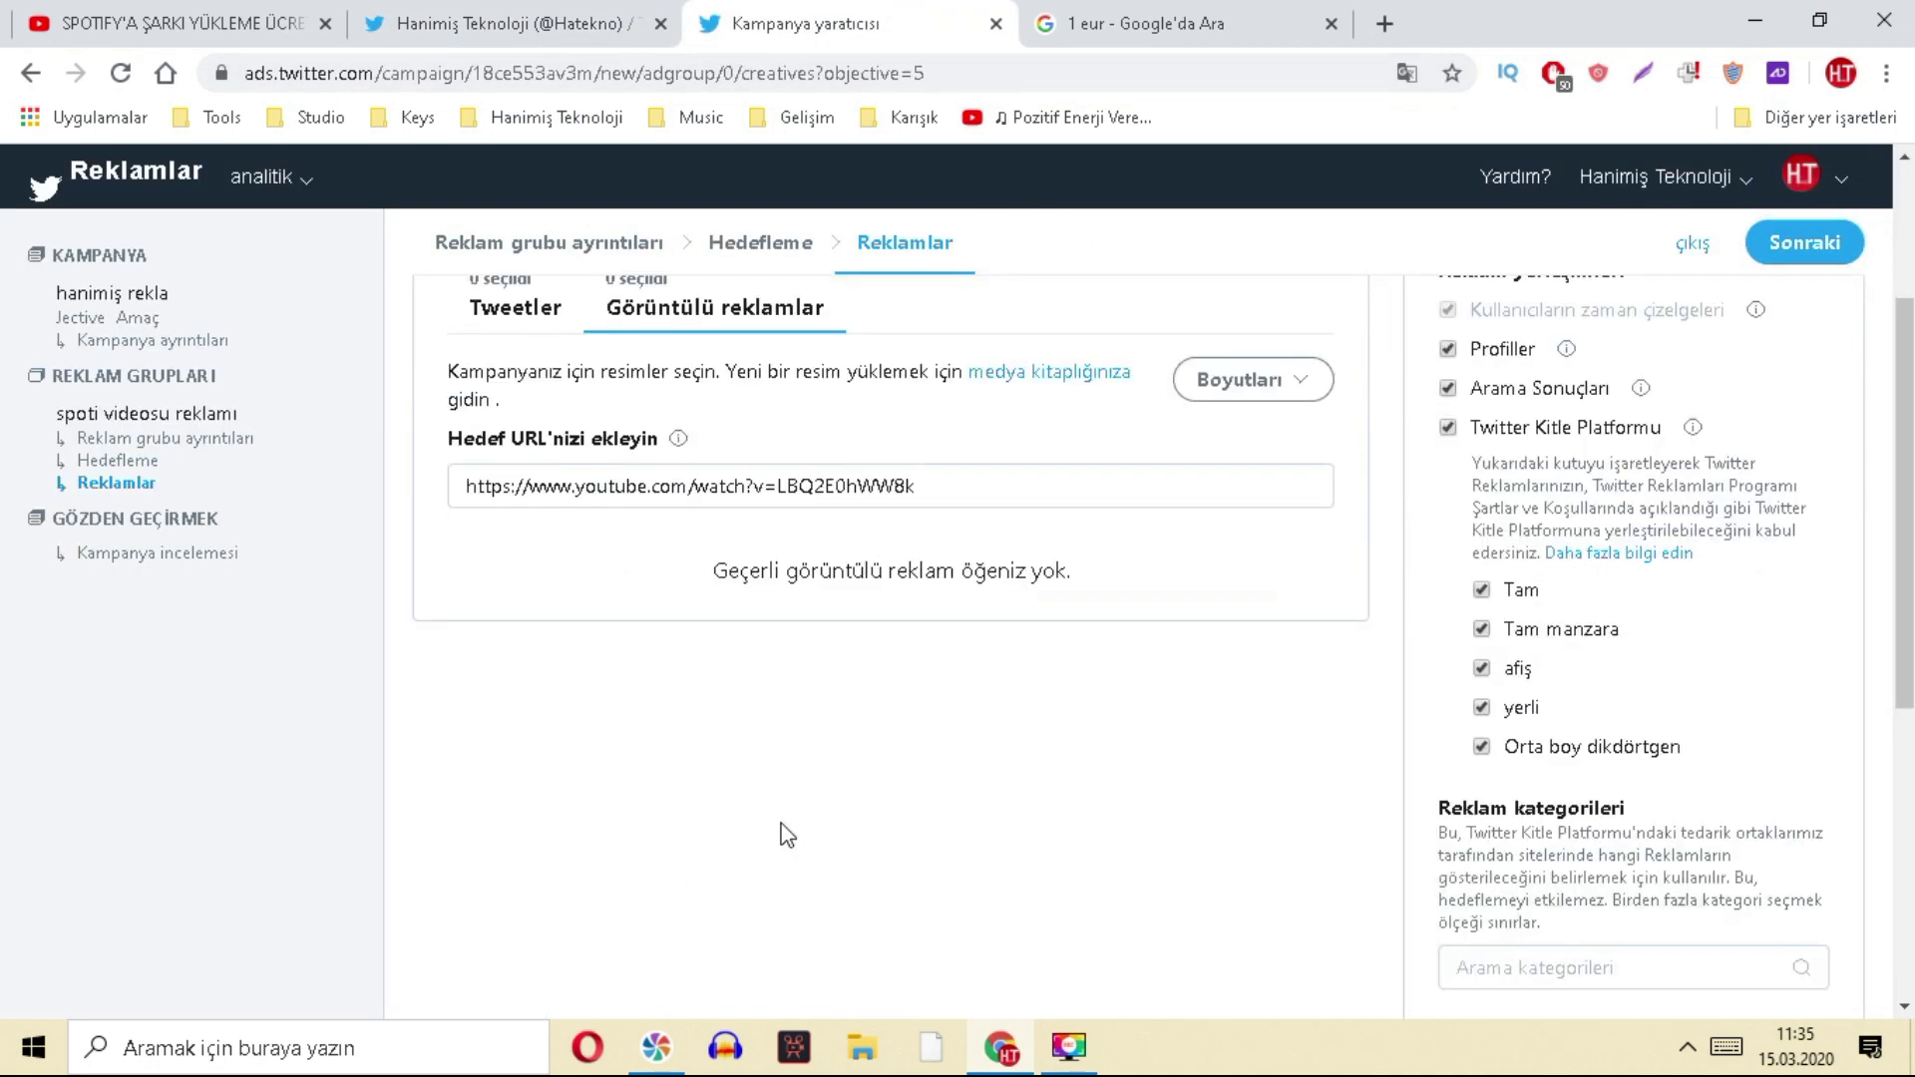
left_click(1272, 379)
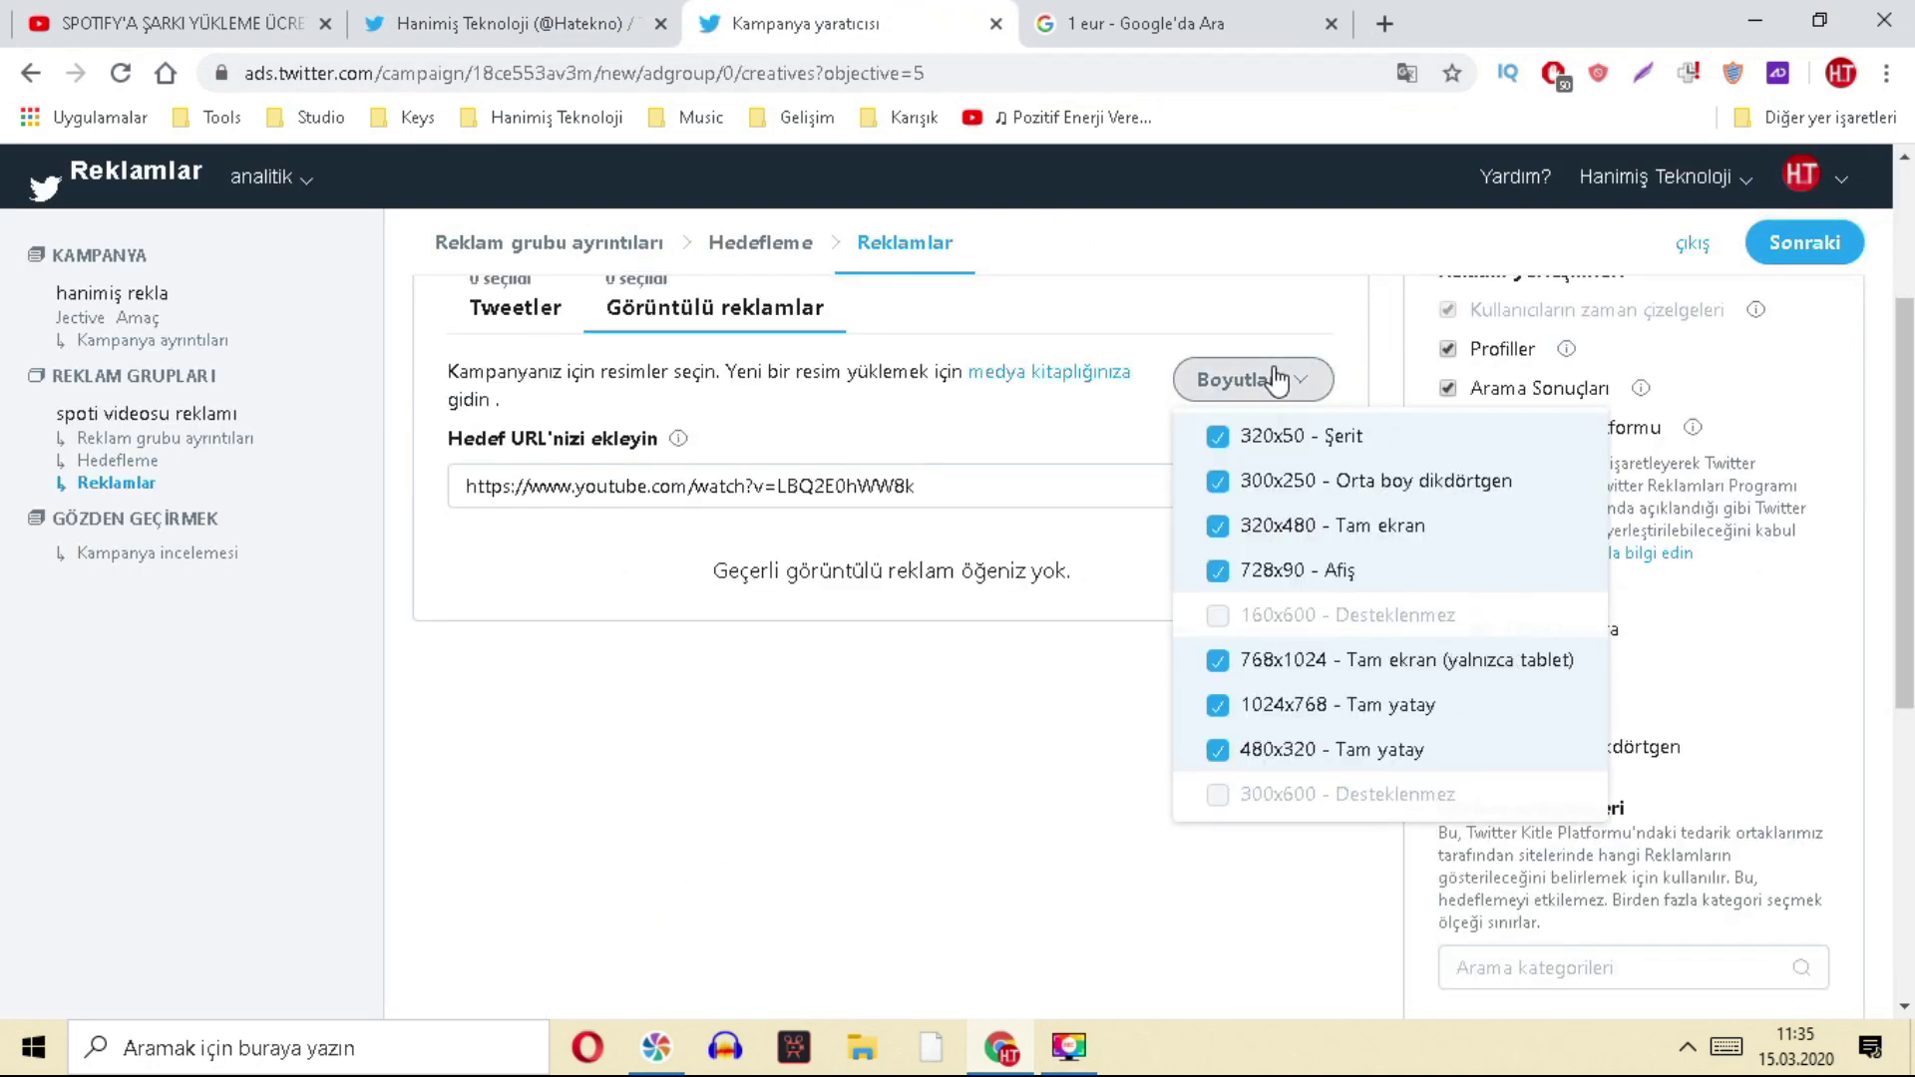
left_click(1805, 242)
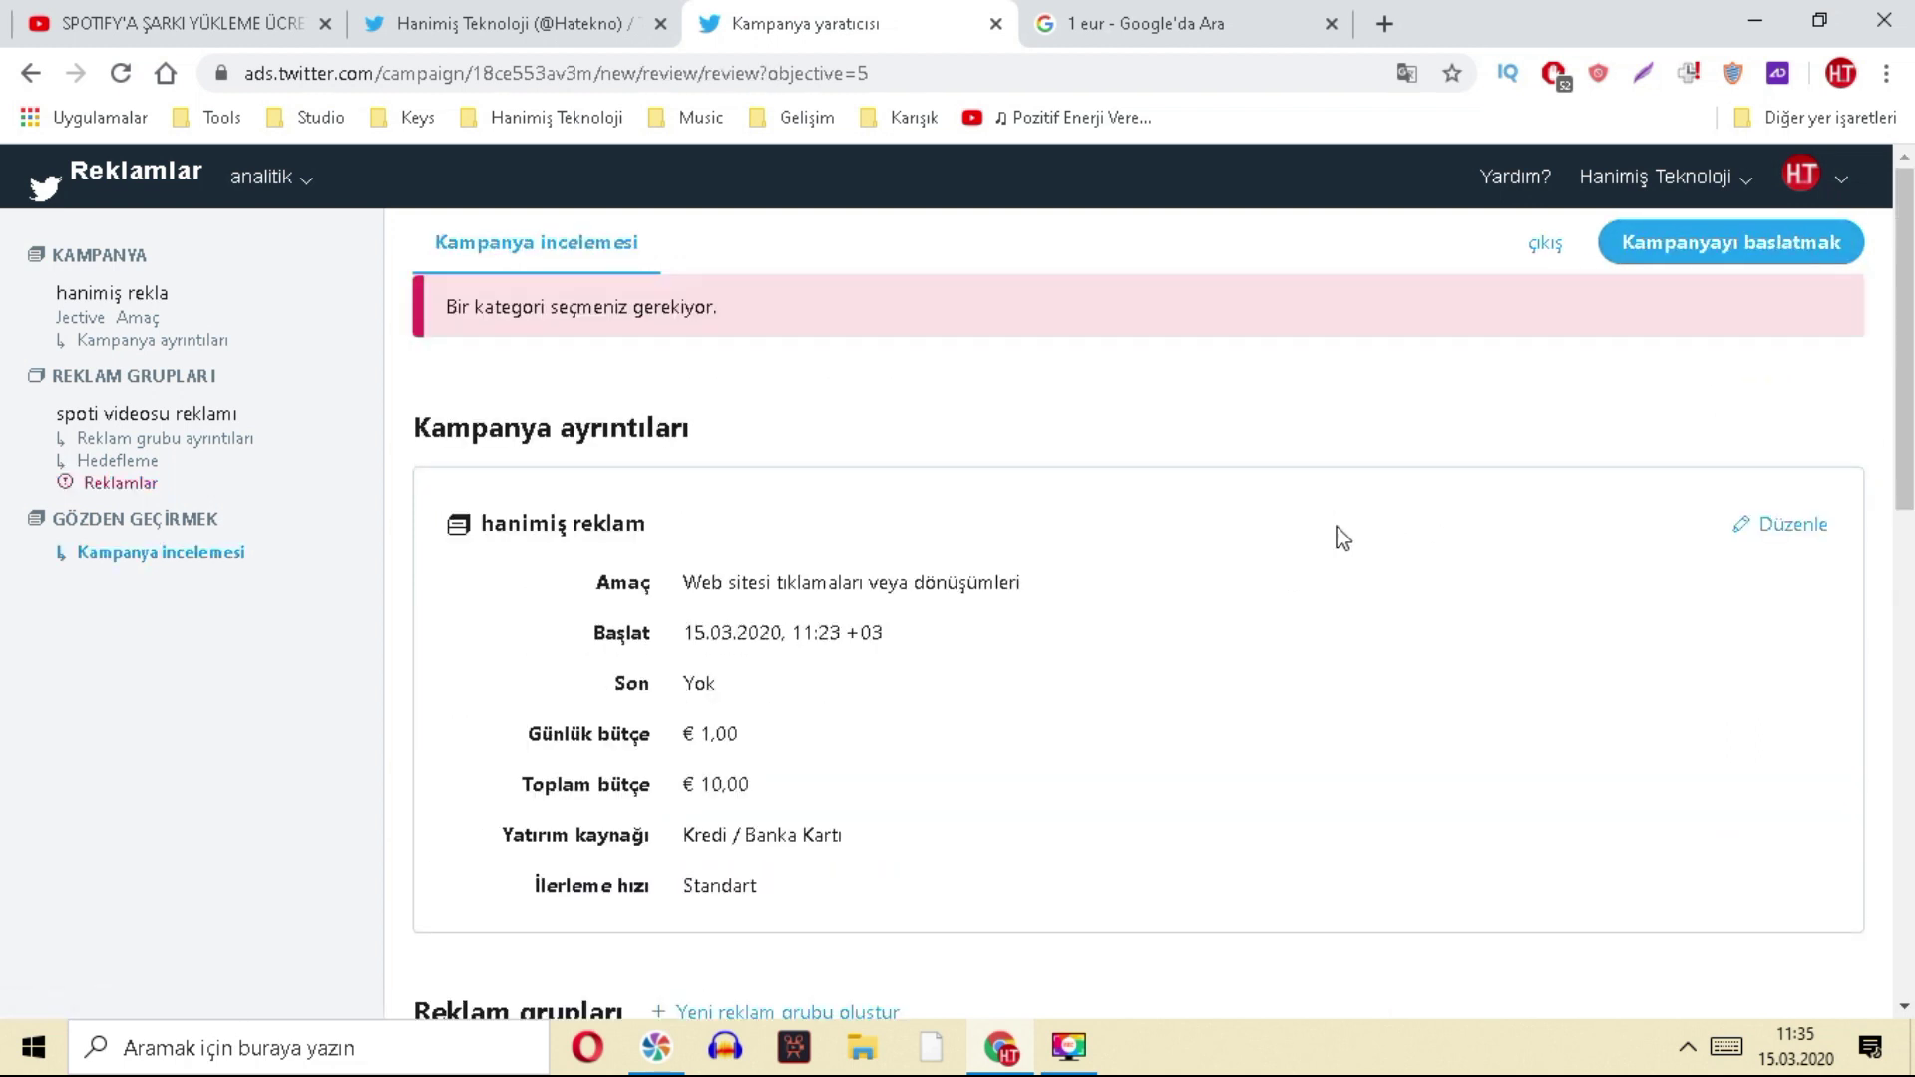
- Review the campaign details, ad group budget and bid, targeting summary and selected ads
left_click_drag(783, 581, 1053, 836)
left_click(1052, 836)
scroll(715, 643, "down", 4)
scroll(709, 649, "up", 4)
scroll(755, 806, "down", 5)
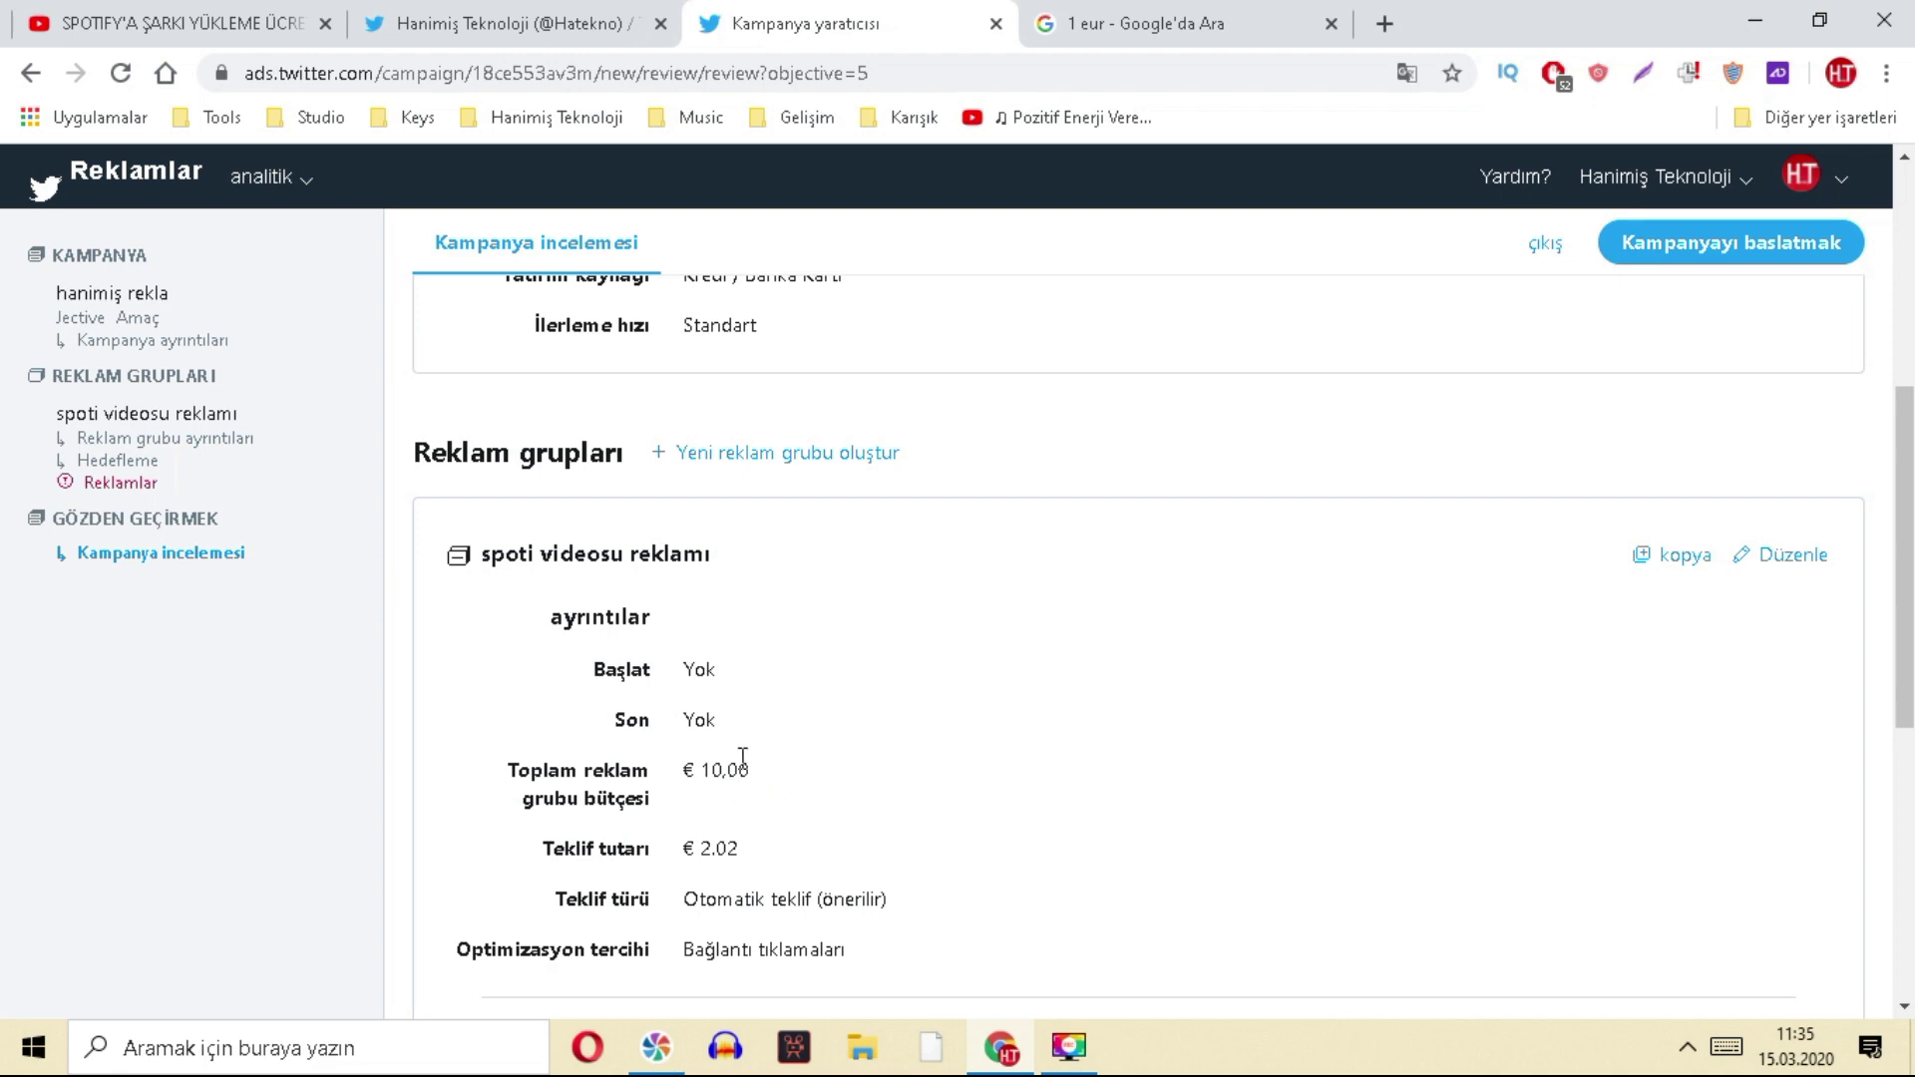
scroll(1020, 758, "down", 5)
scroll(1047, 638, "down", 2)
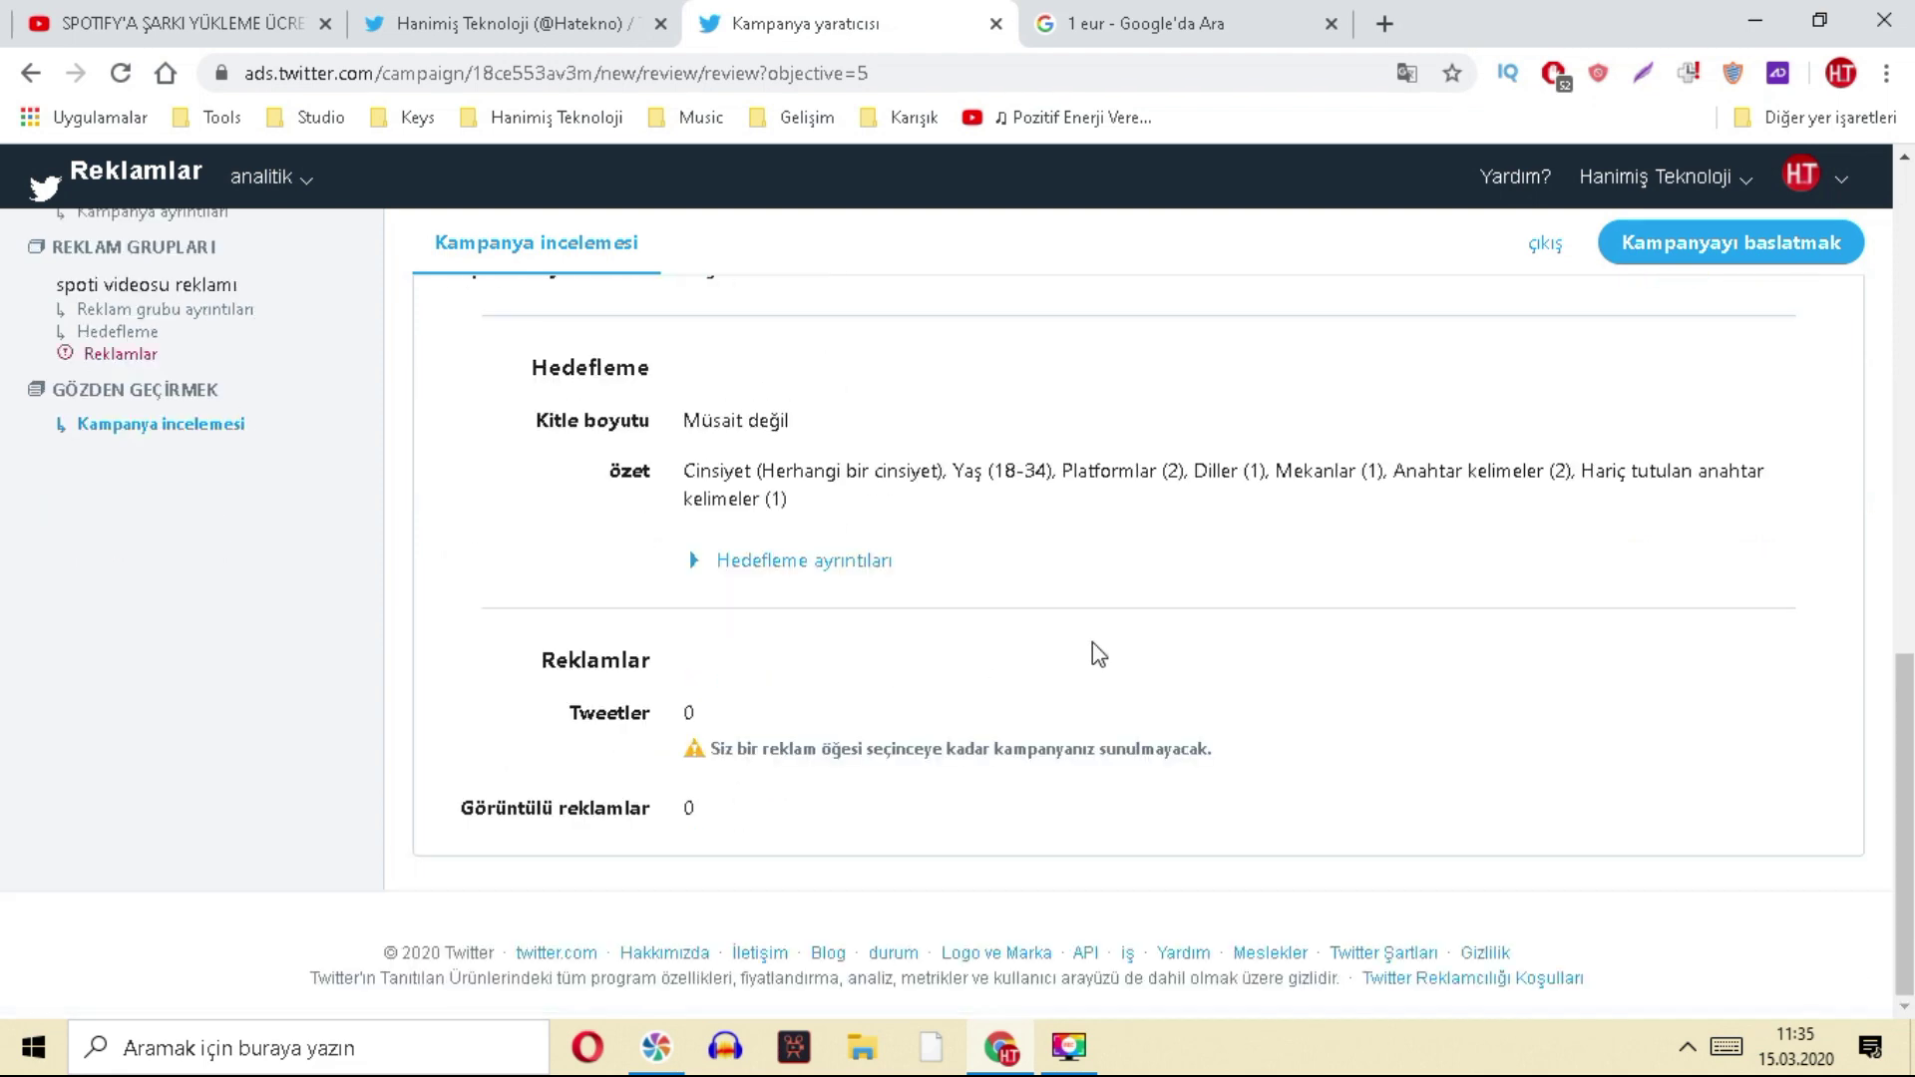
scroll(1092, 654, "up", 12)
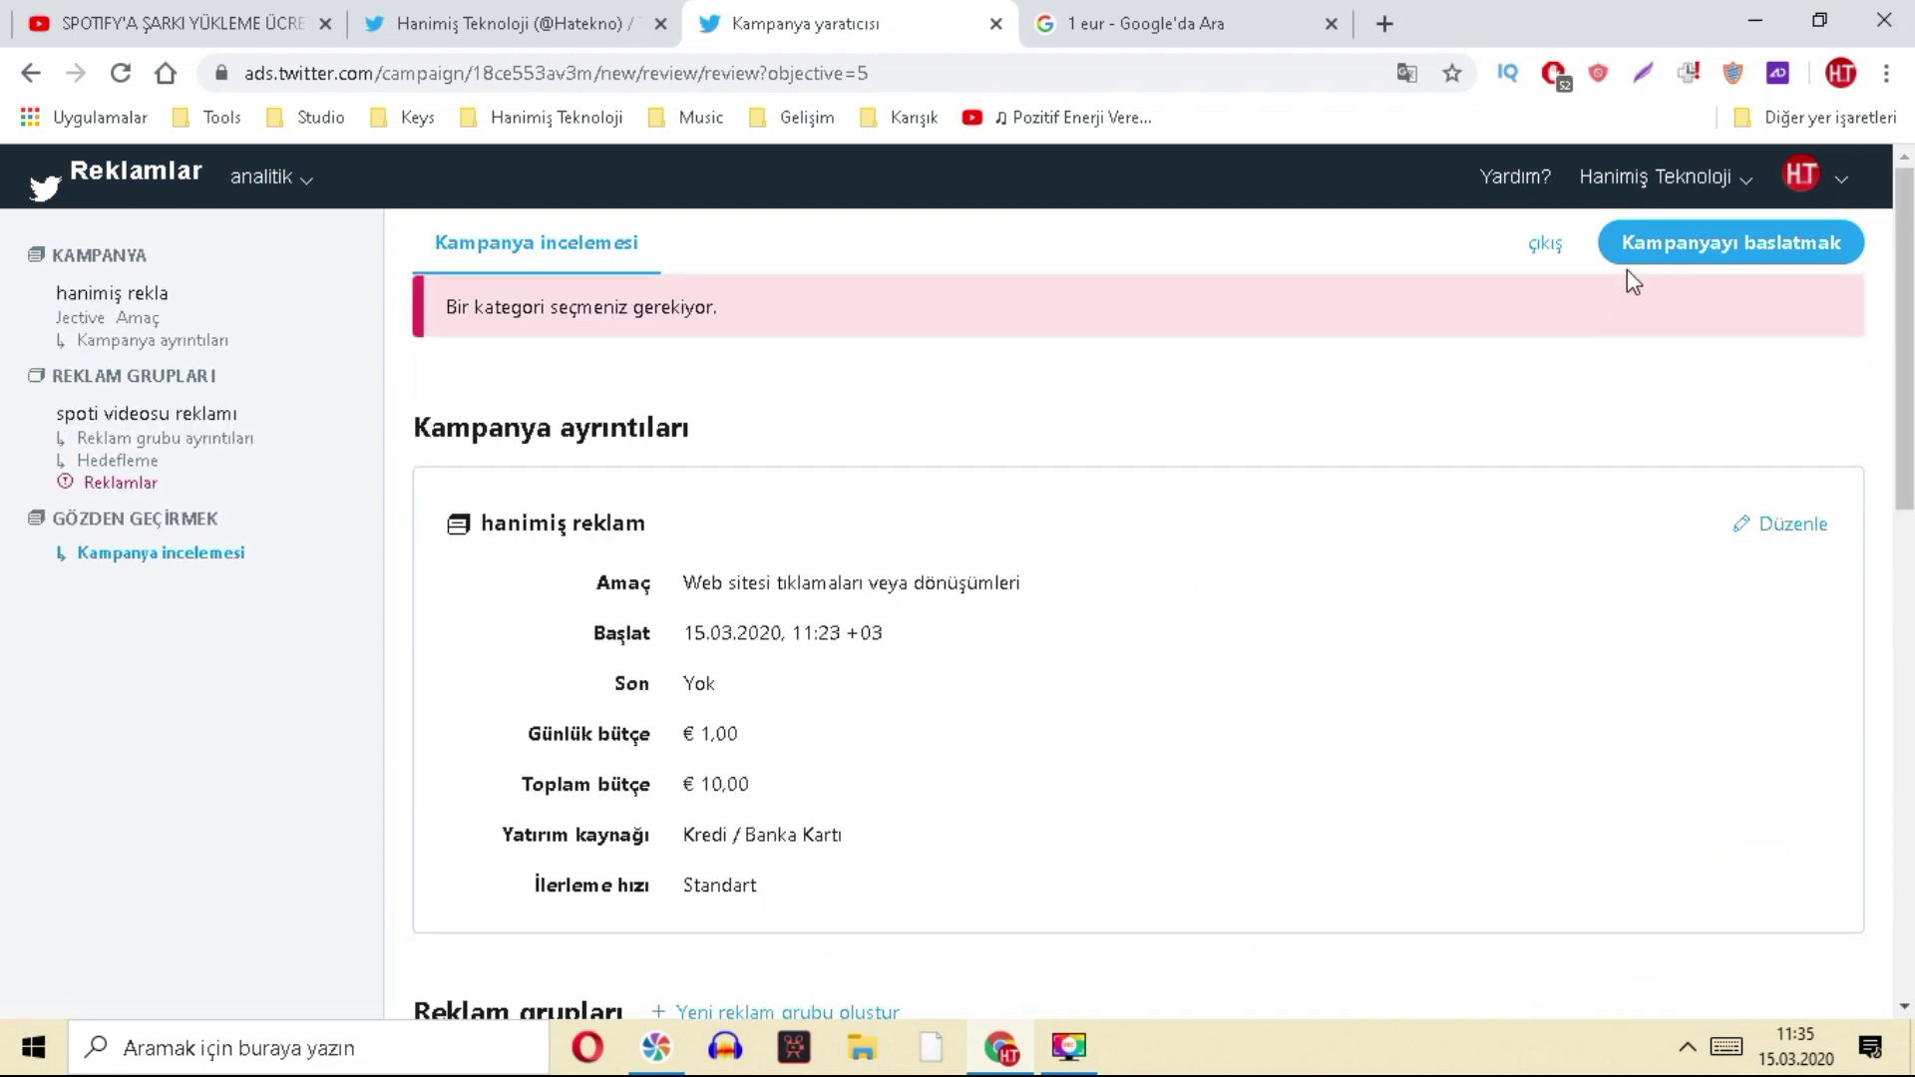
- Try to launch the campaign and look over the ad group summary on the review page
mouse_move(1703, 212)
left_click(1810, 243)
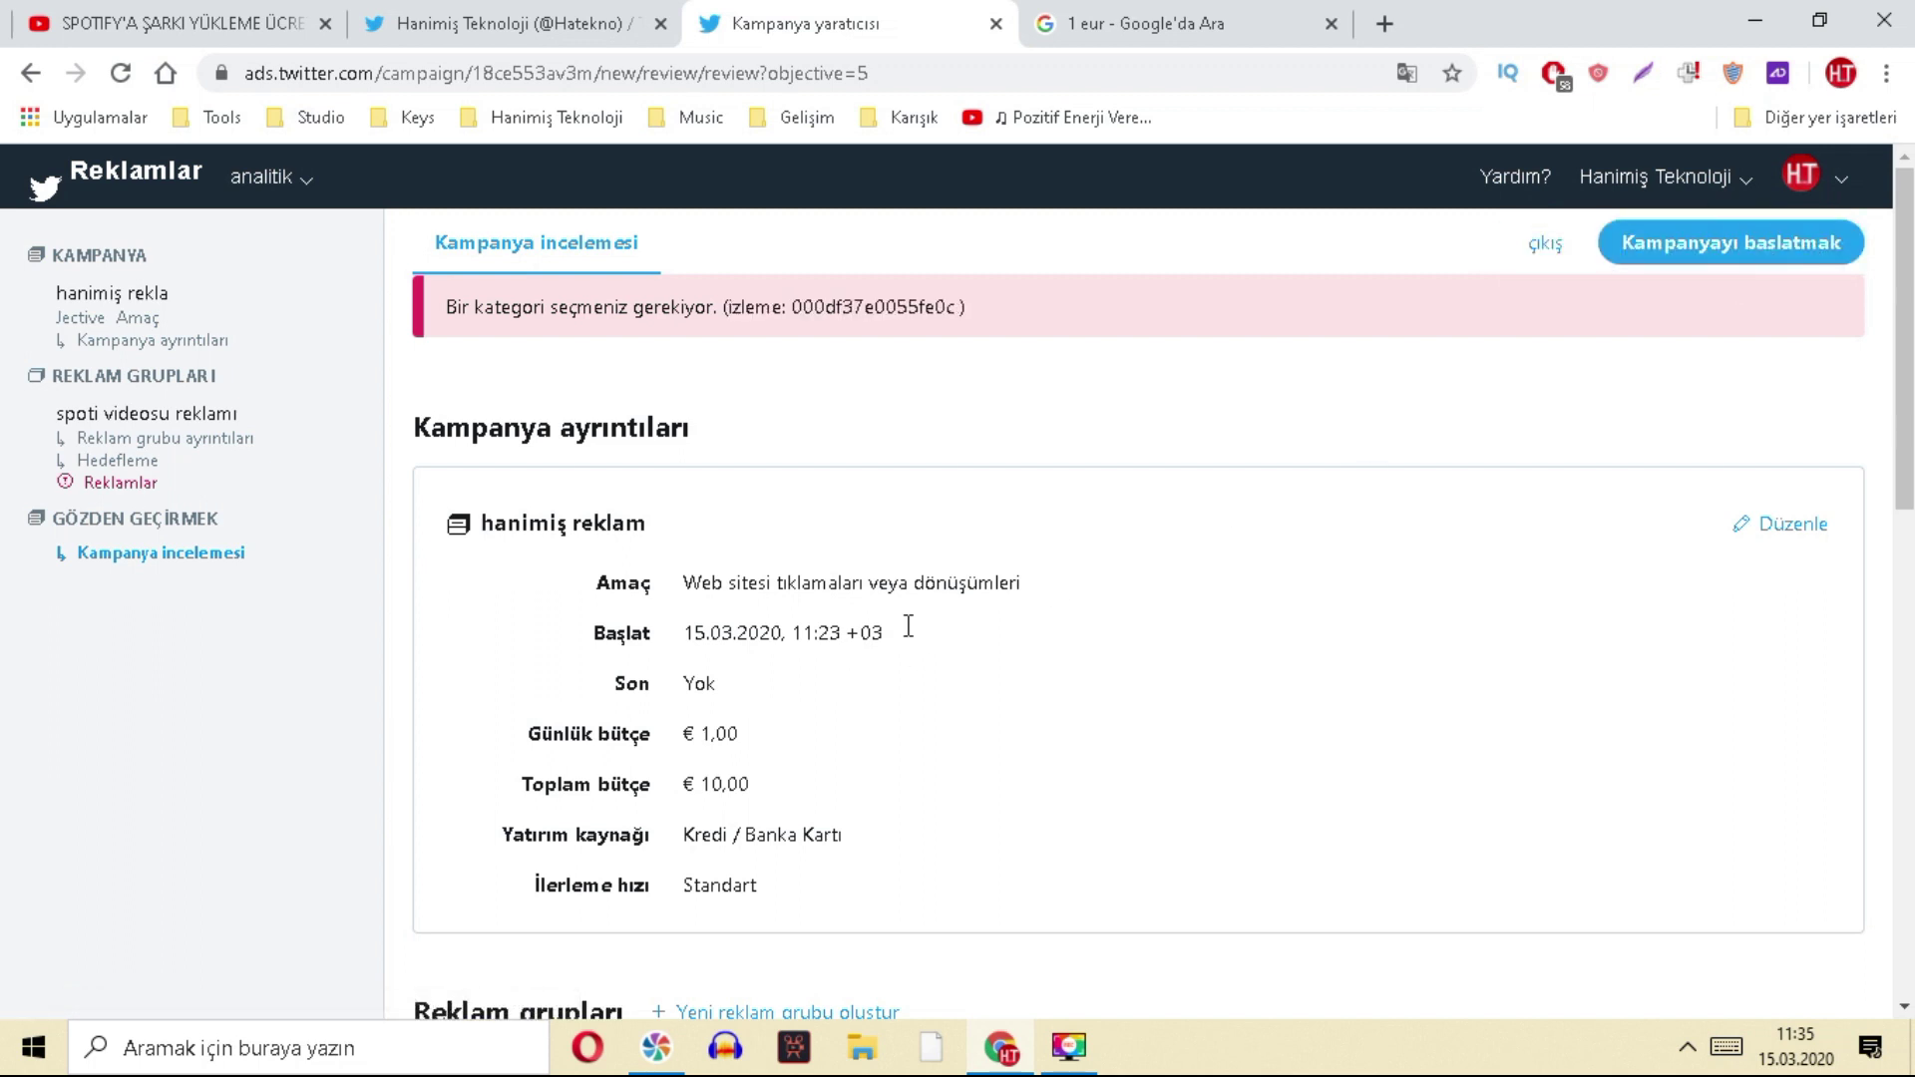
left_click(1678, 257)
scroll(995, 576, "down", 3)
scroll(995, 577, "down", 6)
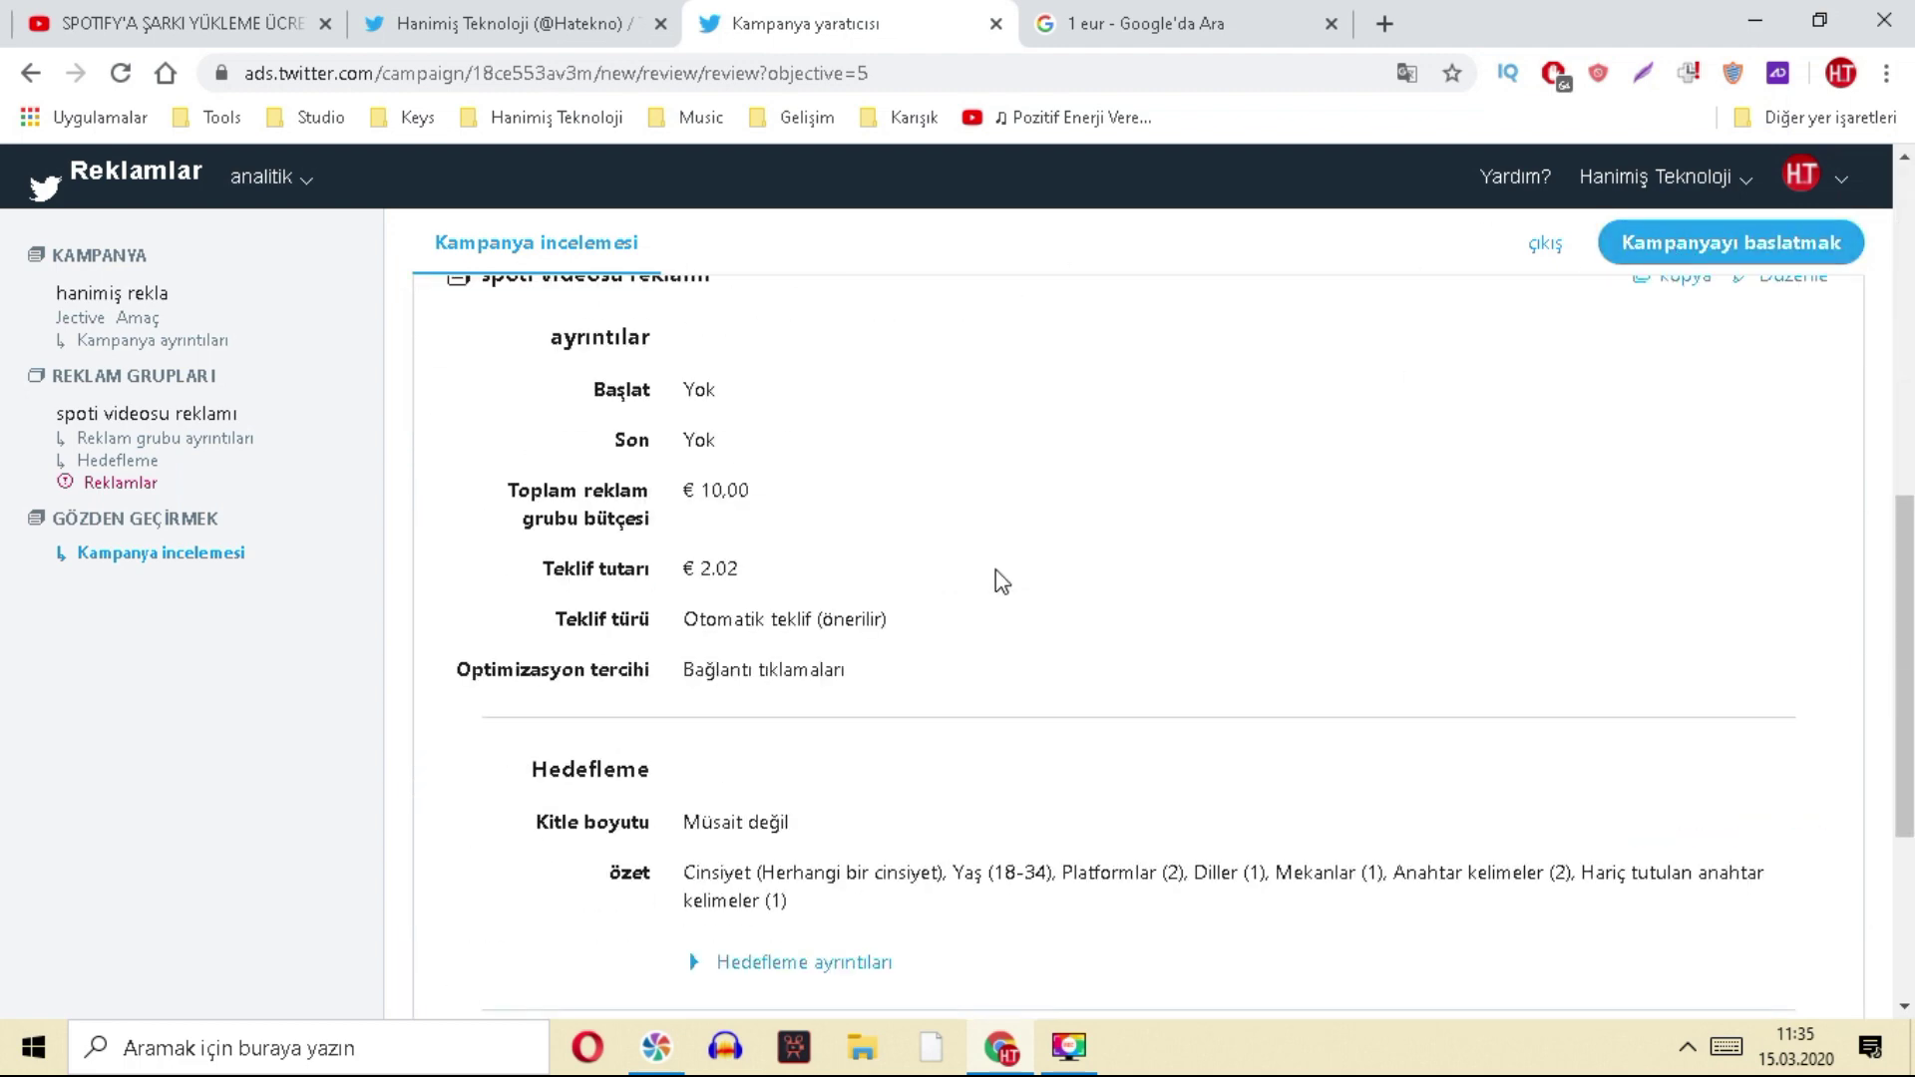
scroll(996, 577, "up", 3)
scroll(995, 574, "down", 5)
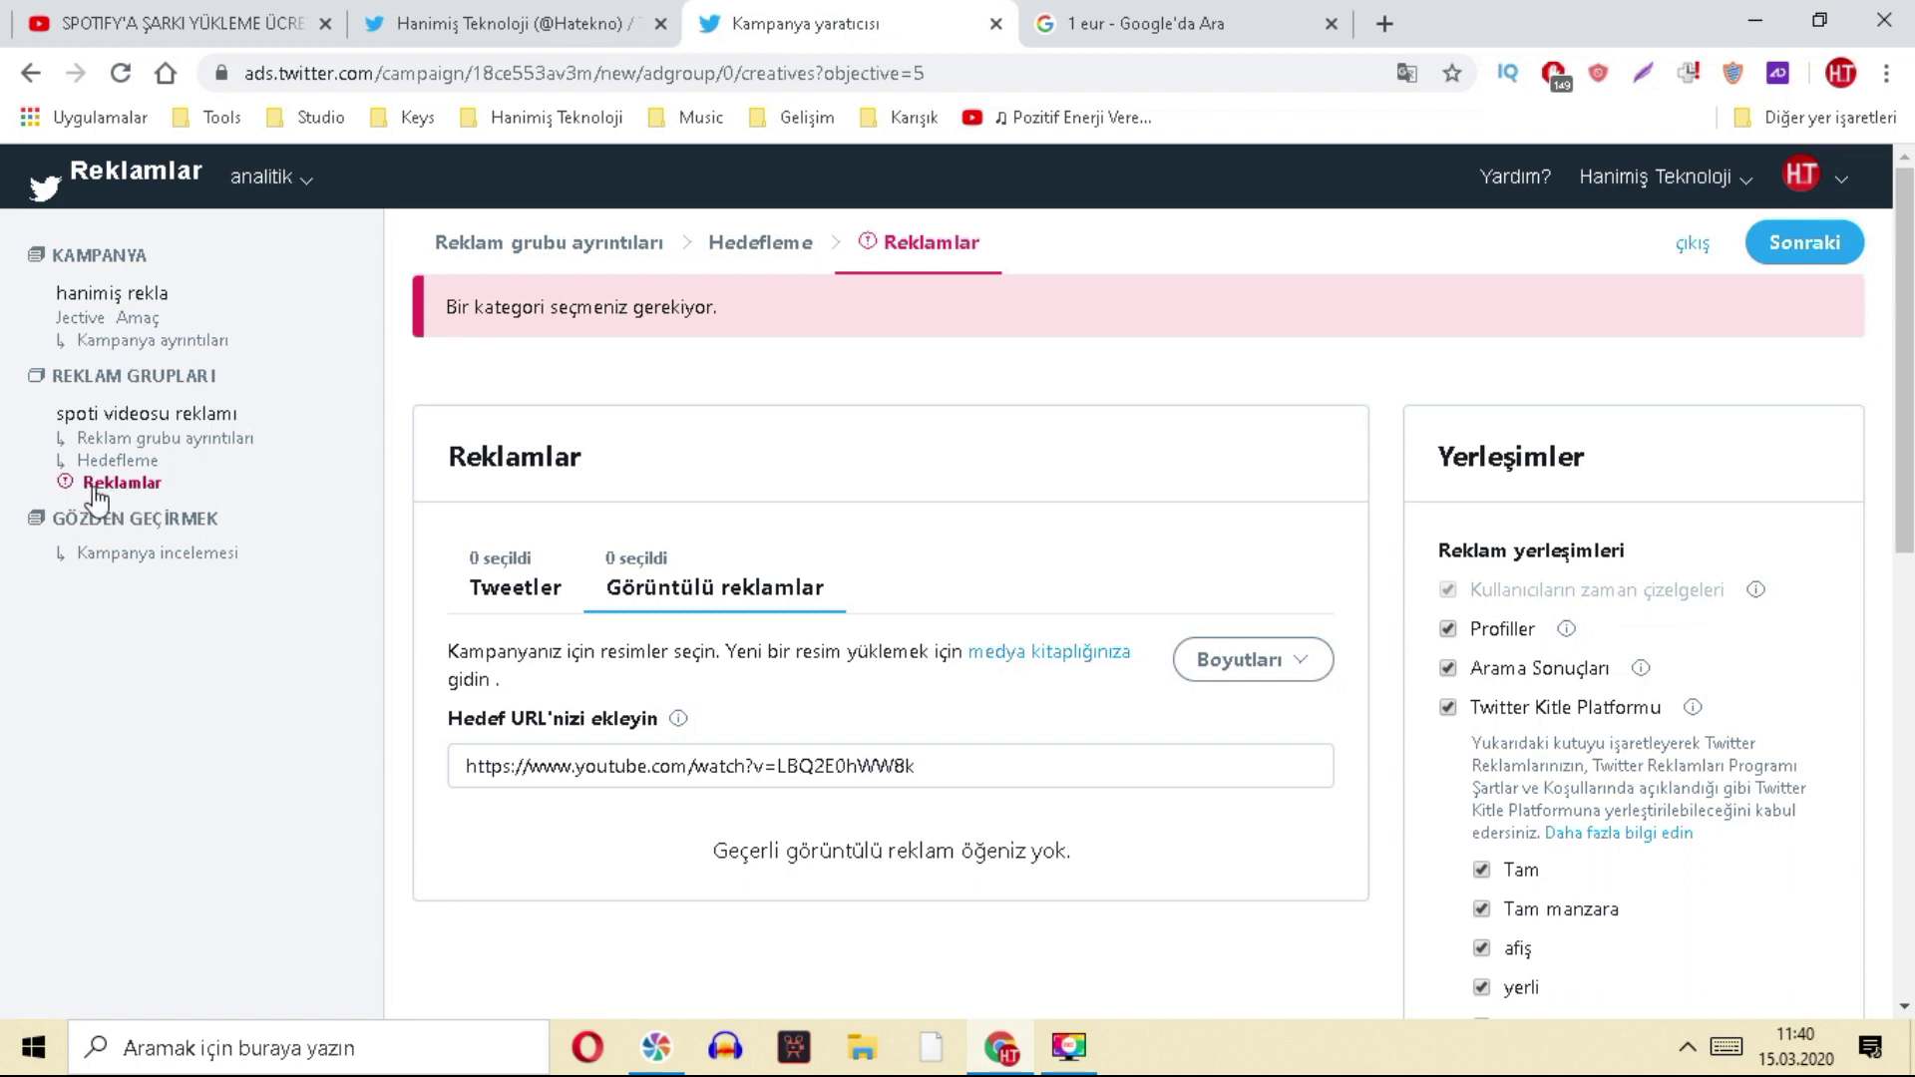
- Search the ad categories on the ad group's ads page for "internet" and add Internet Technology
scroll(1068, 662, "down", 8)
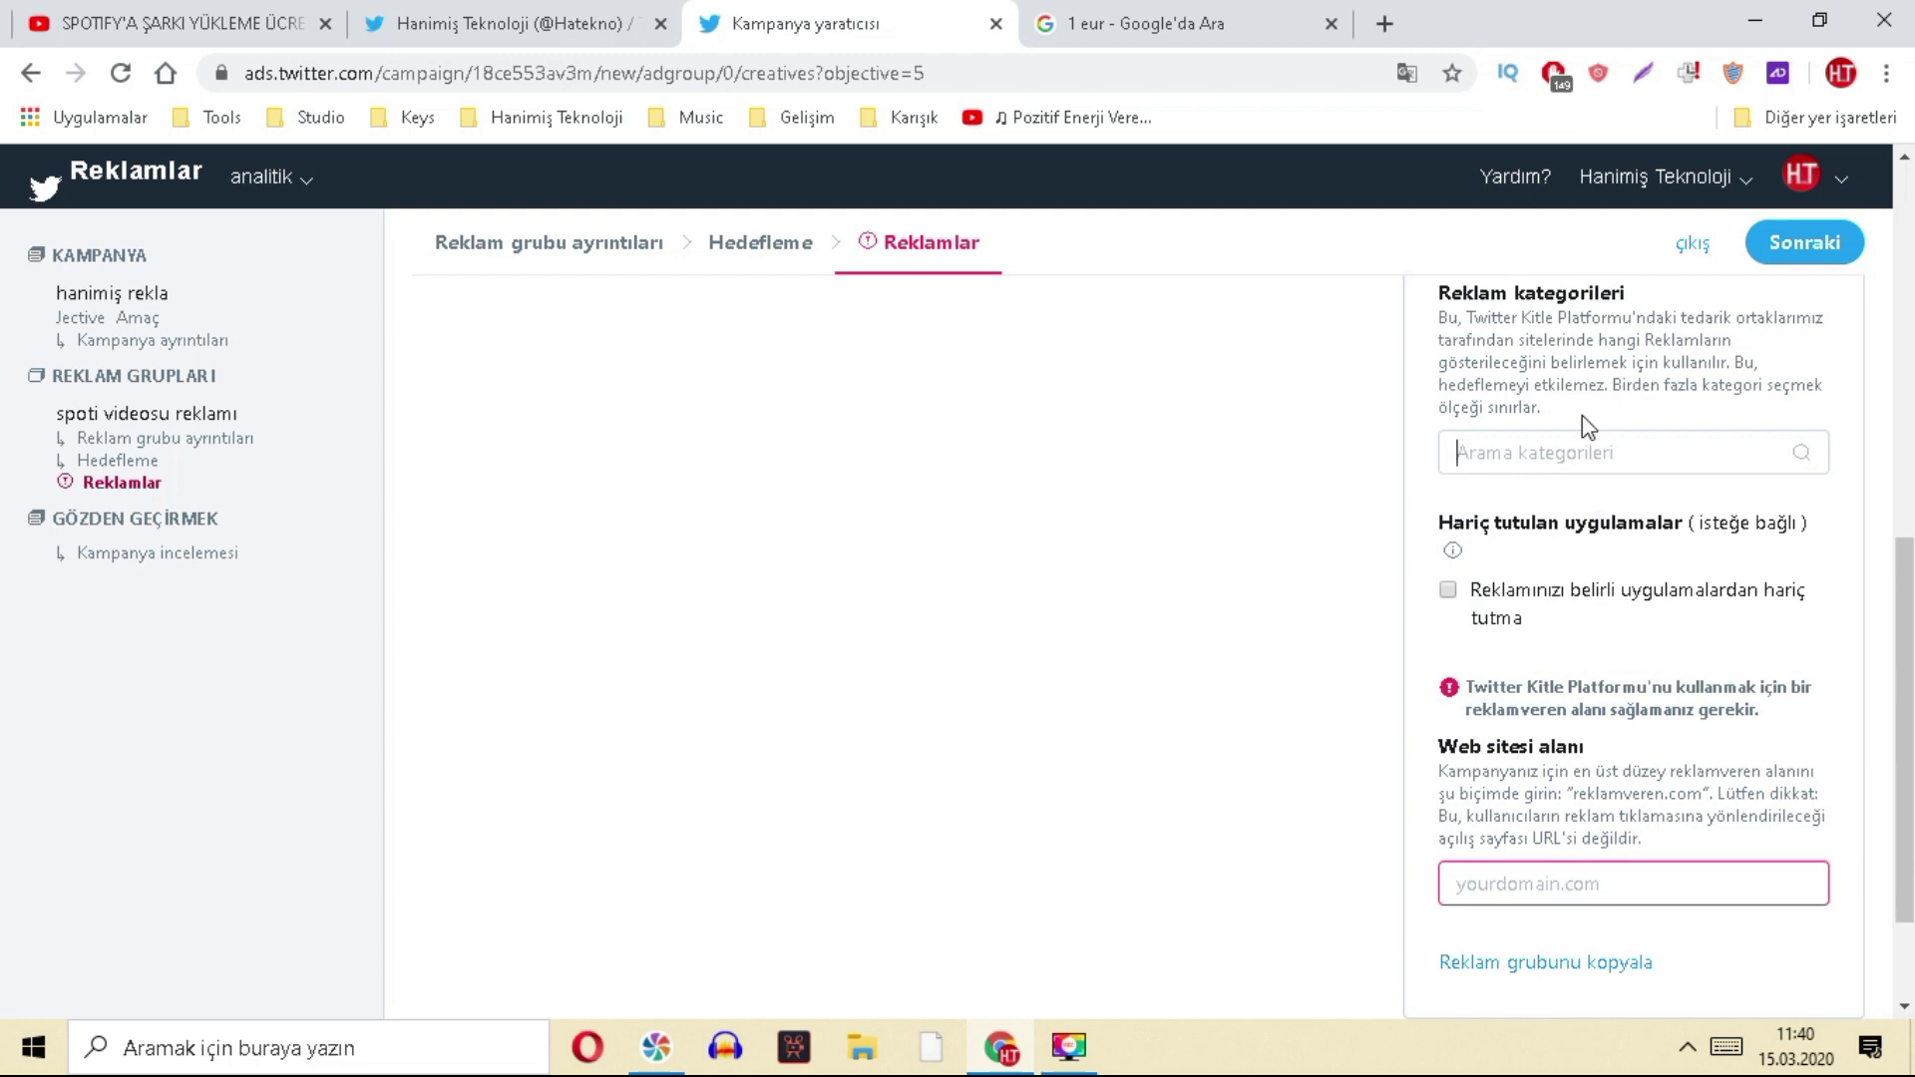
scroll(1582, 417, "up", 4)
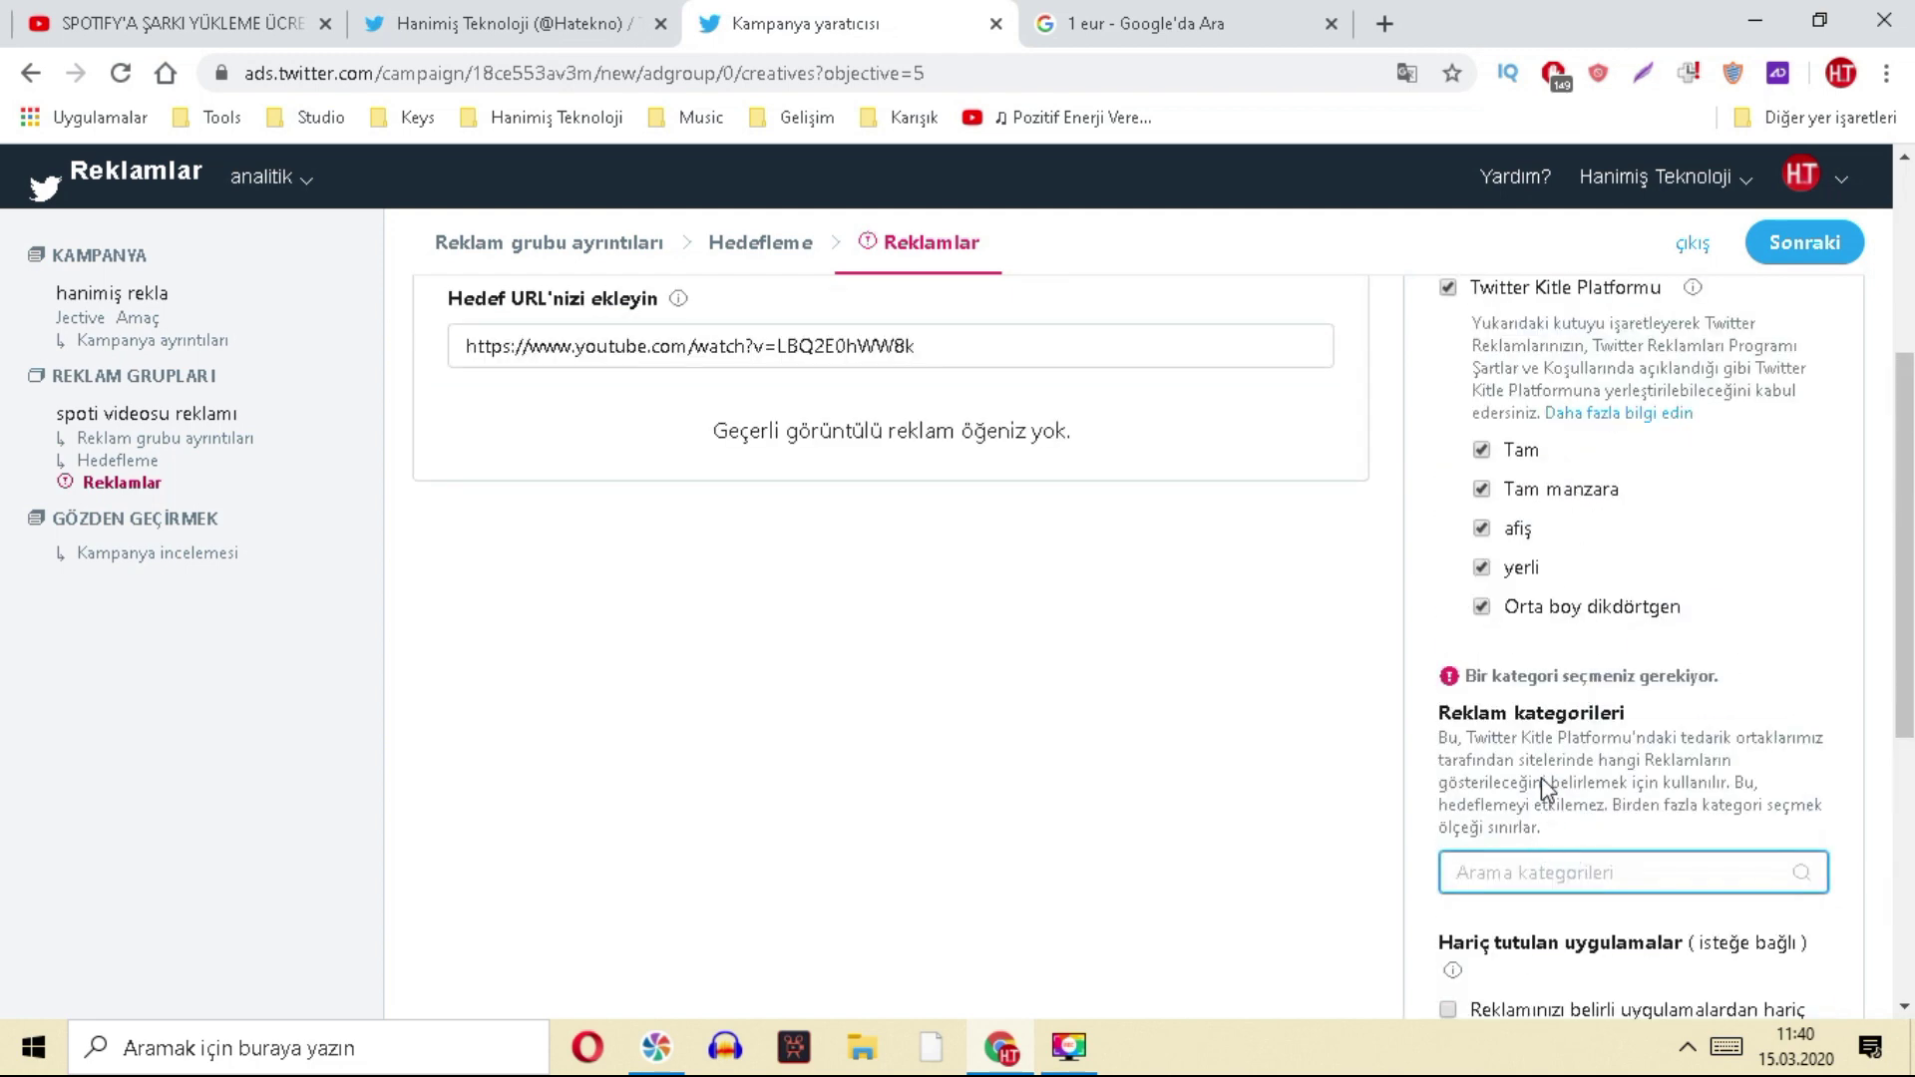
scroll(1541, 775, "down", 1)
type("internet")
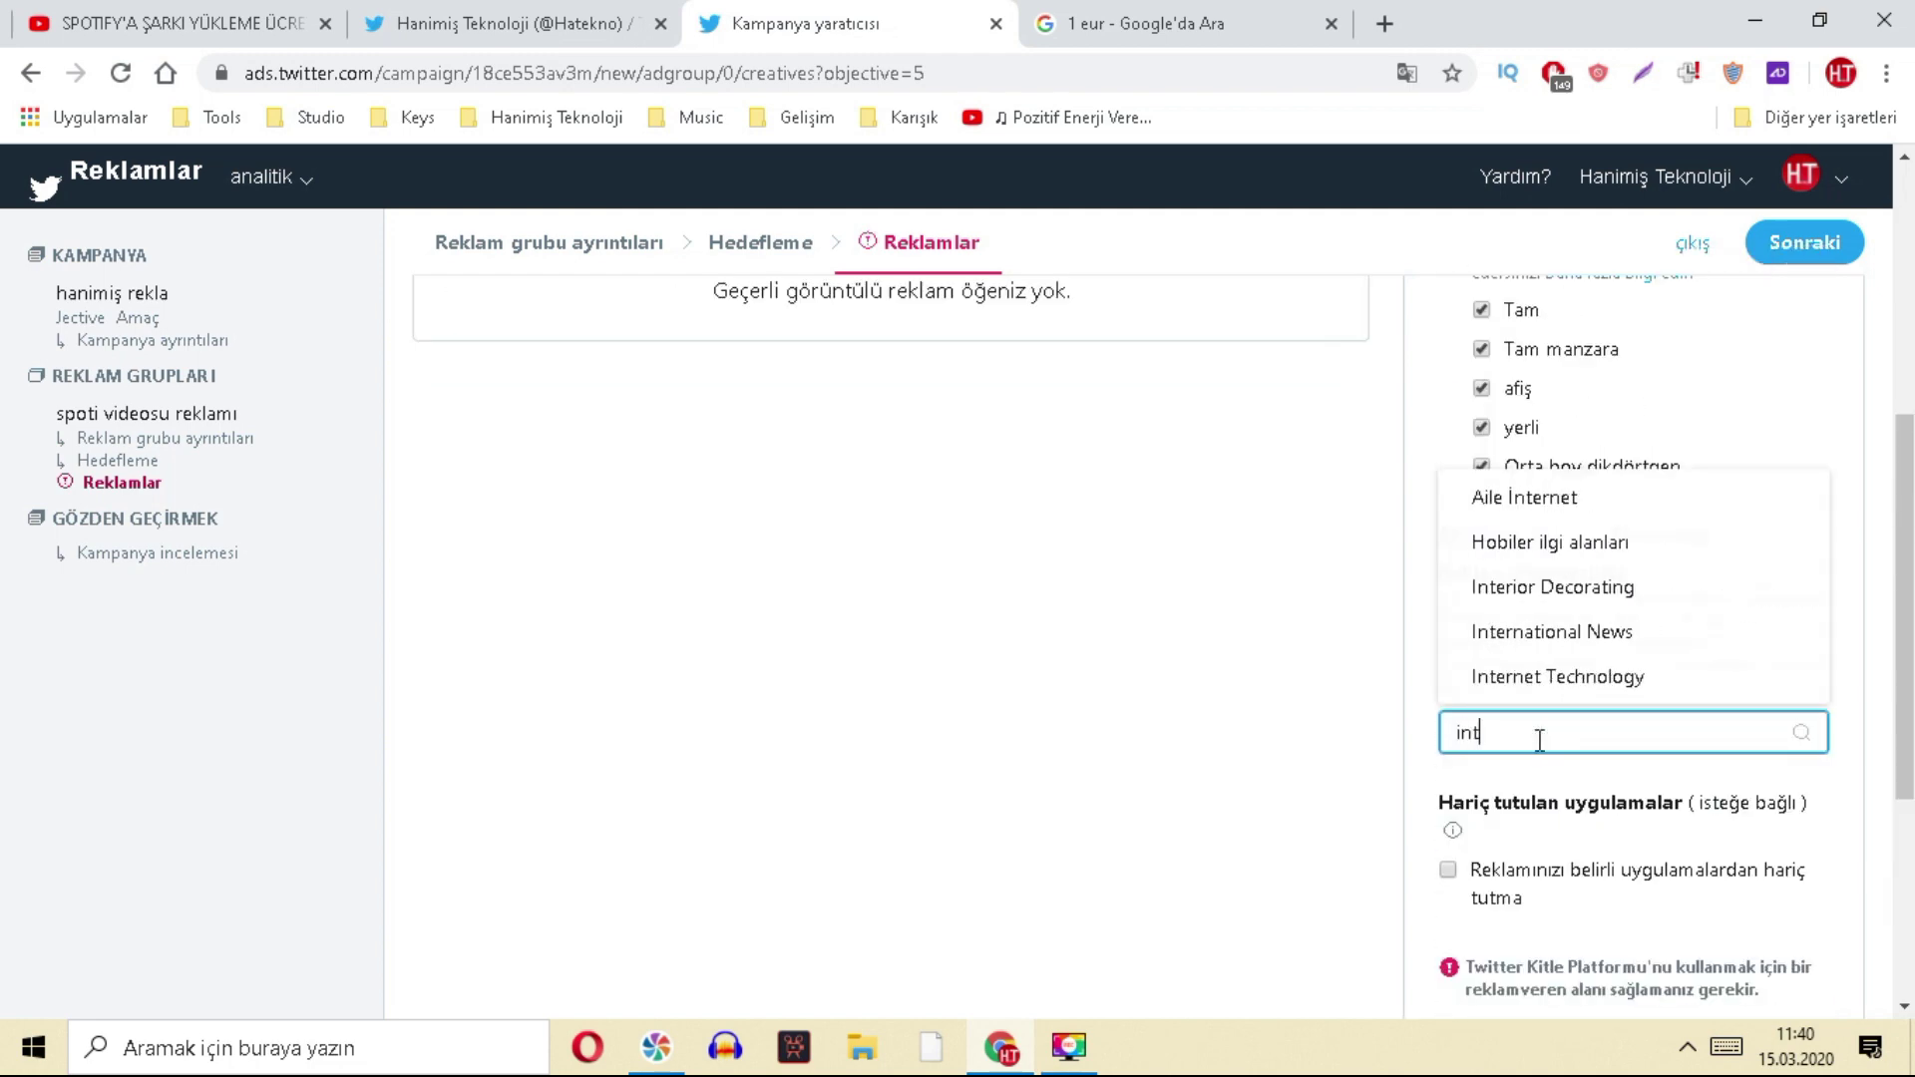
left_click(1546, 680)
scroll(1547, 688, "down", 3)
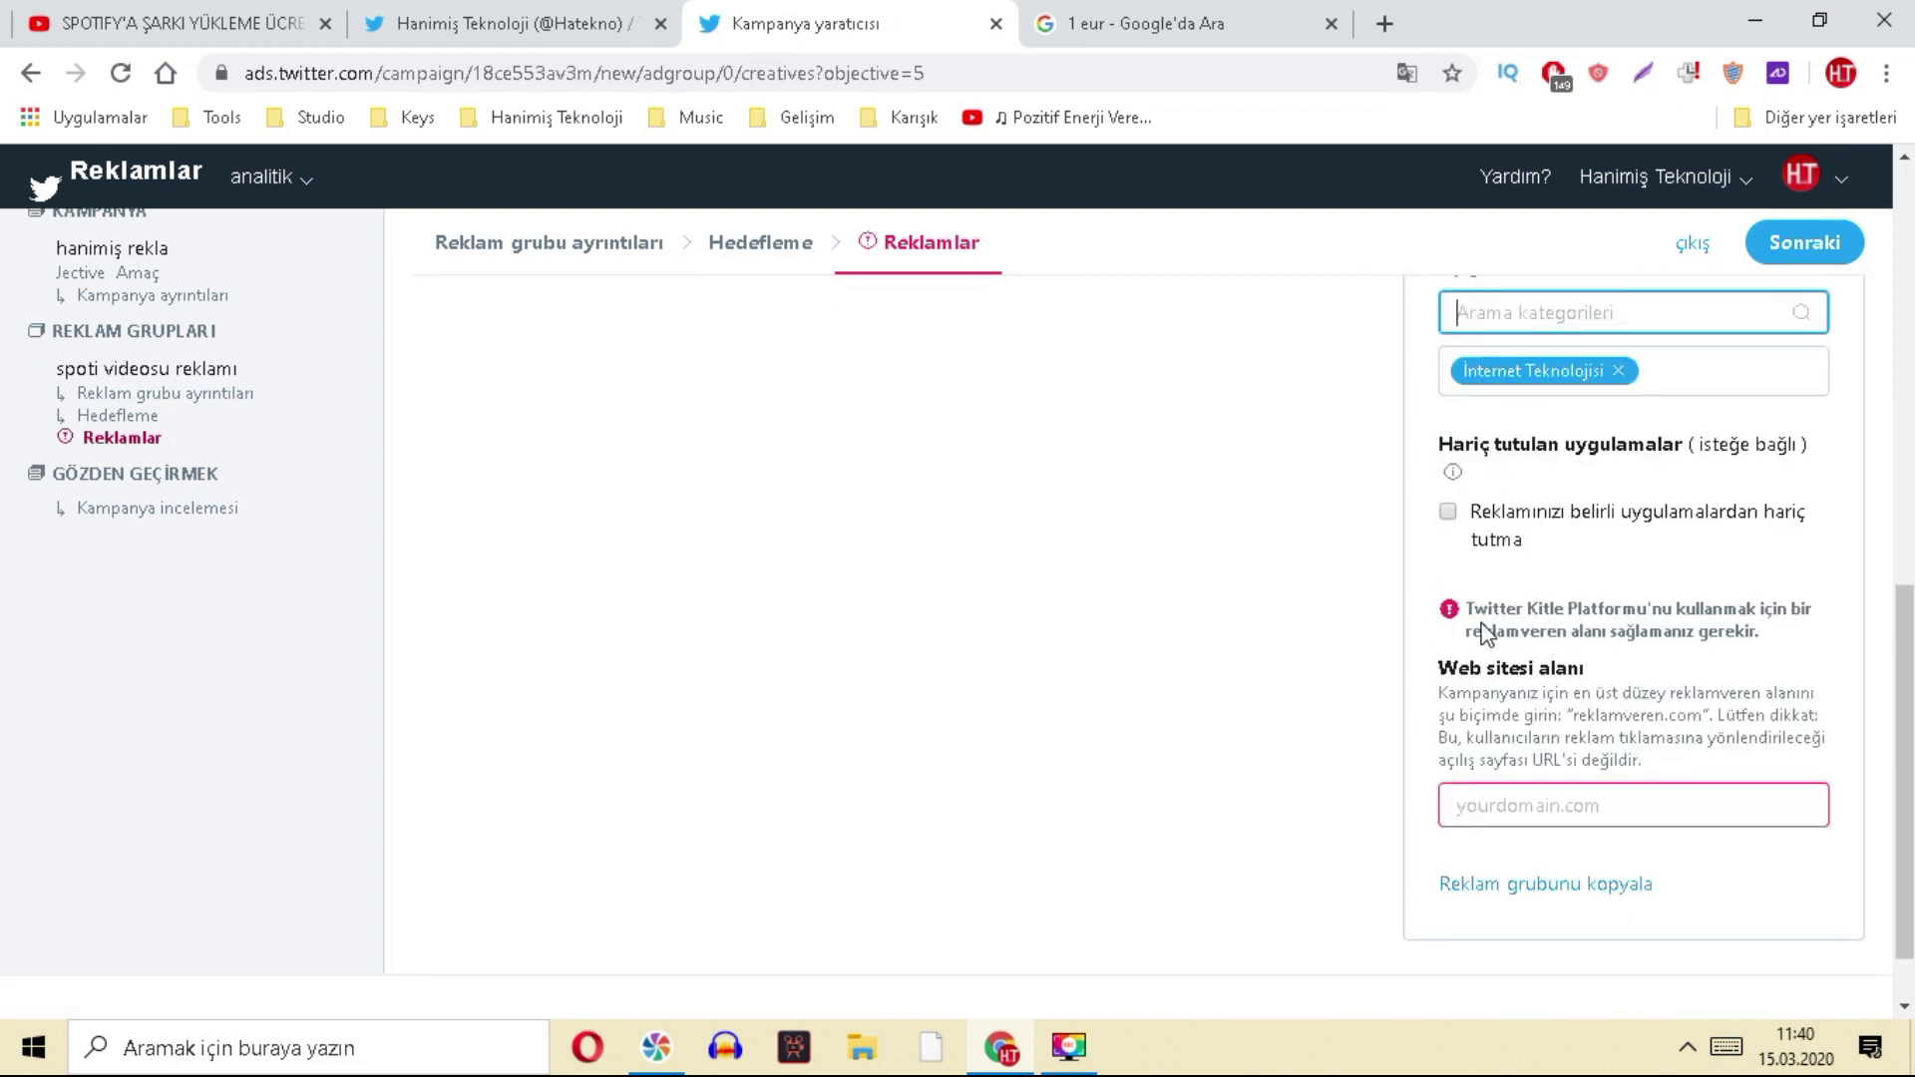
- Enter youtube.com as the advertiser's website domain on the ad group's ads page
left_click(1575, 795)
type("youtube.com")
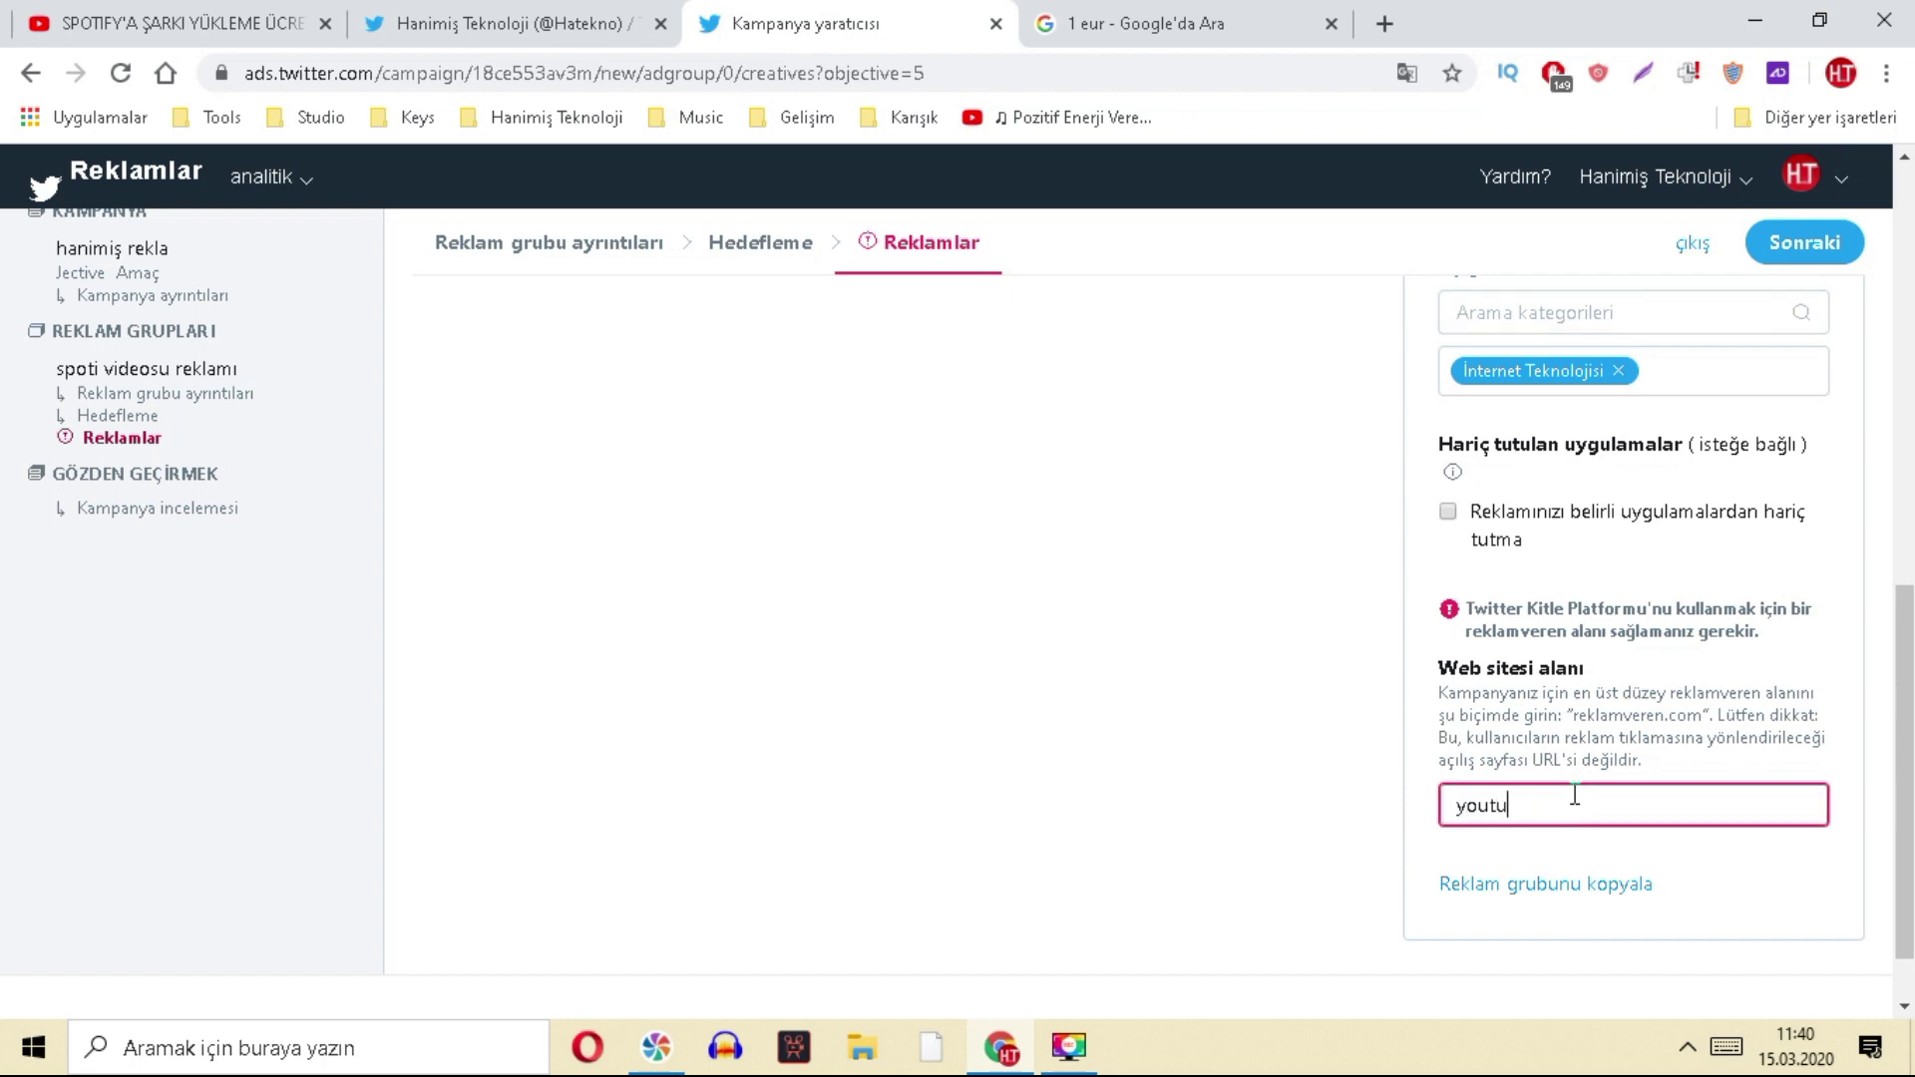
left_click(170, 23)
left_click(848, 23)
left_click_drag(1593, 813, 1290, 820)
left_click(908, 838)
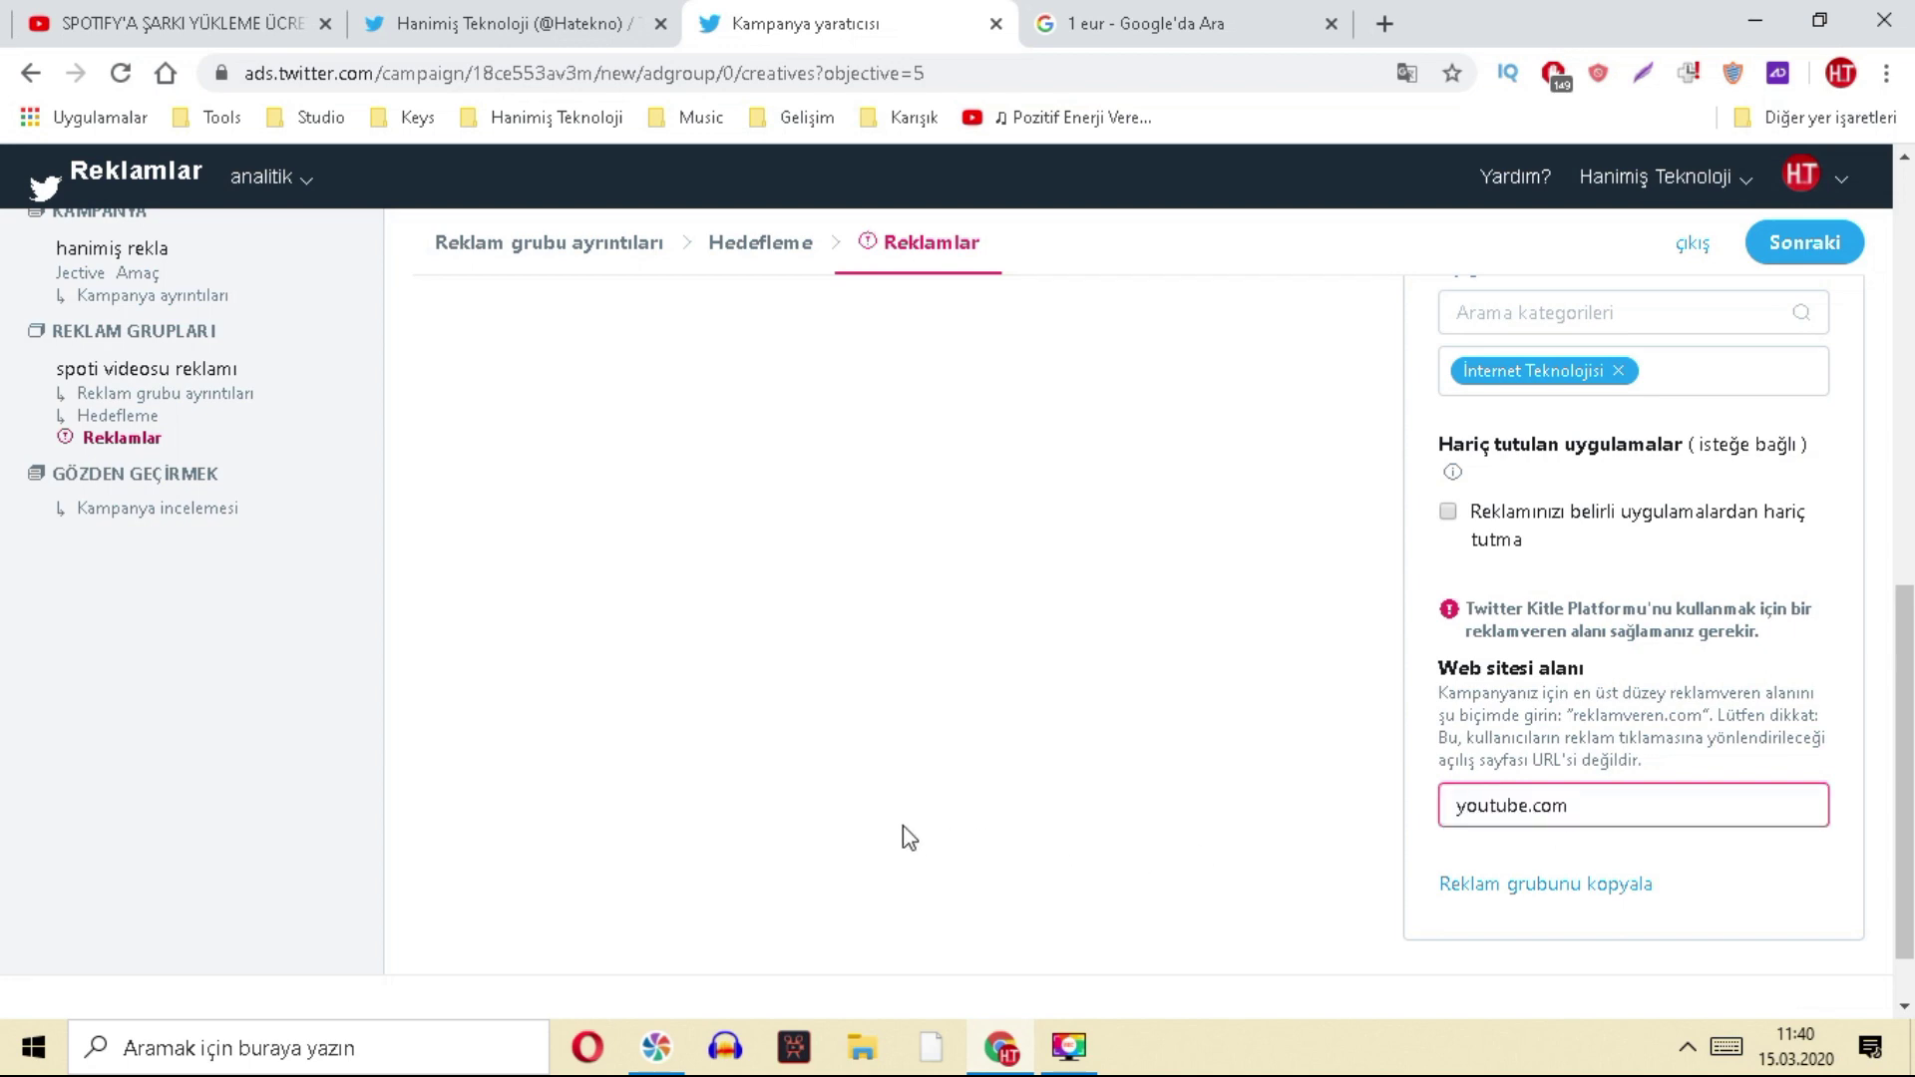
- Switch to the YouTube video's page and highlight only the youtube.com domain in its address
left_click(257, 14)
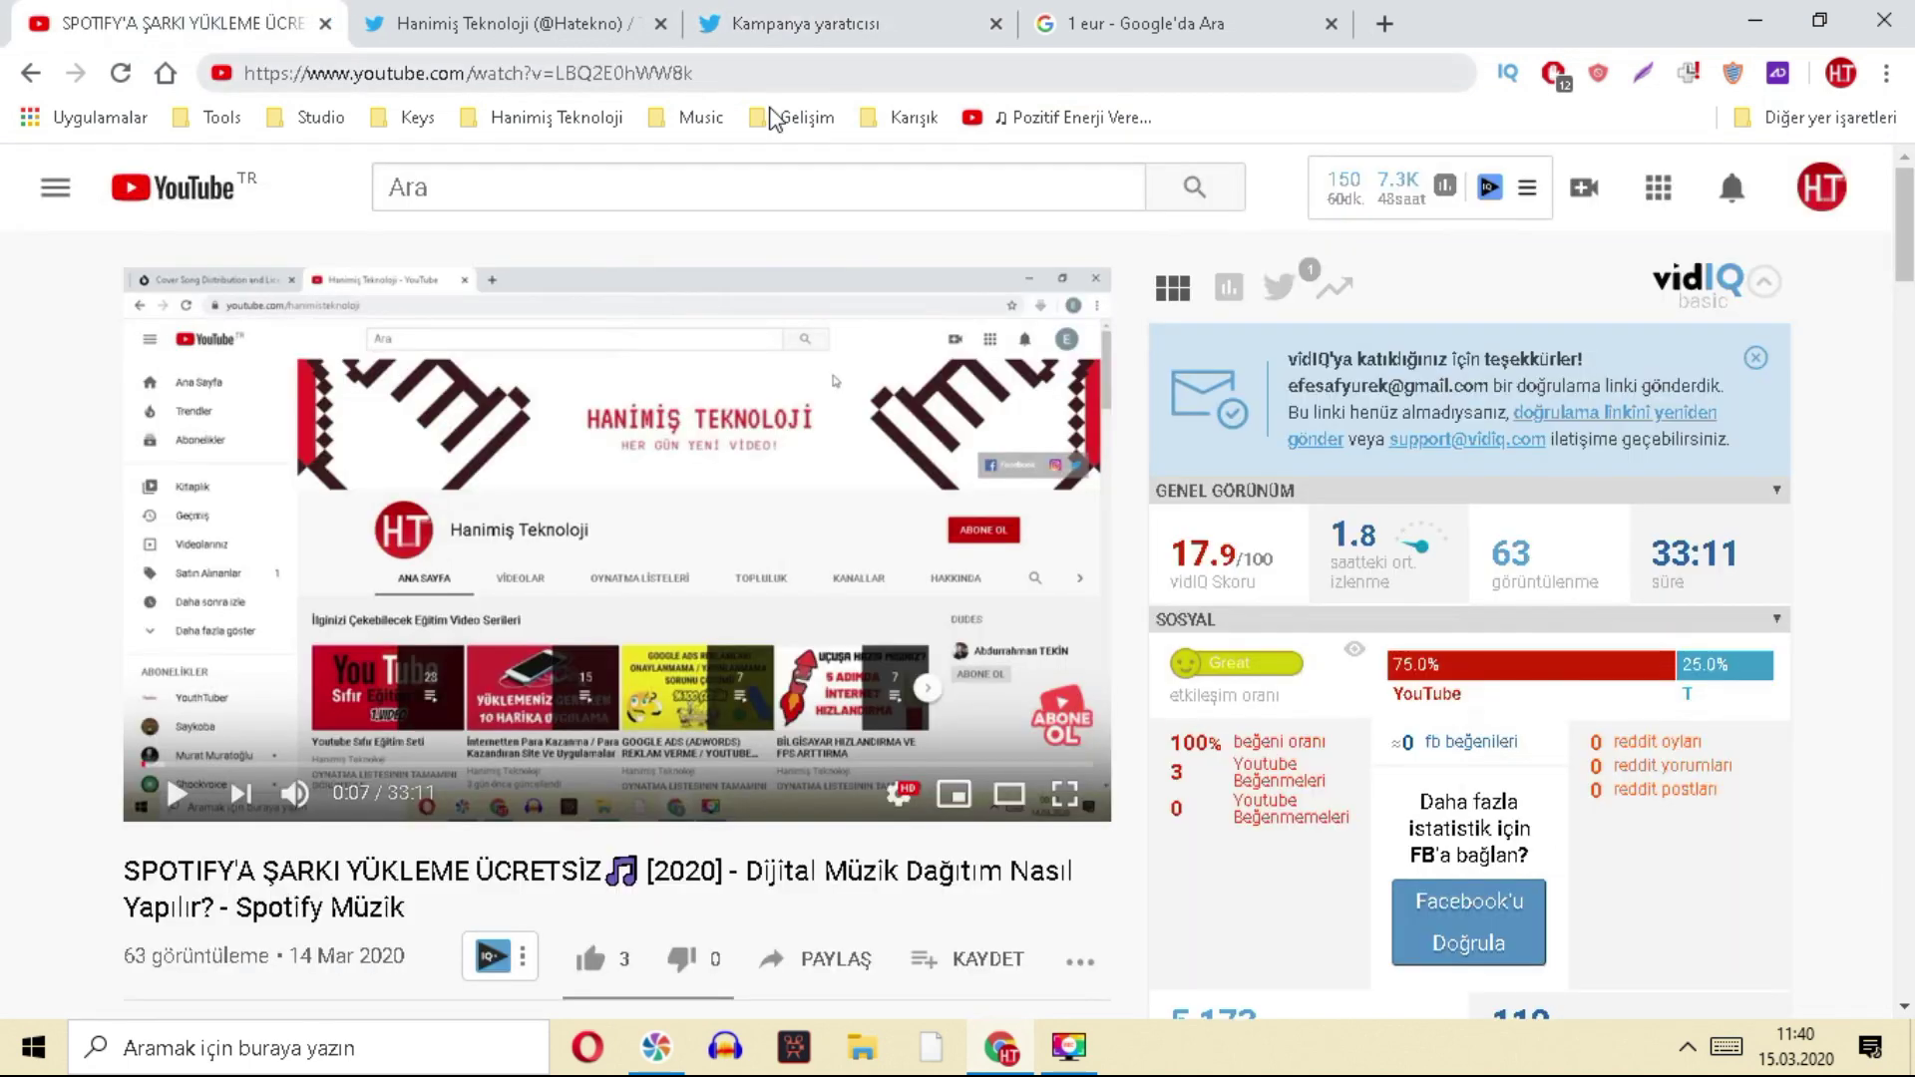
left_click(803, 74)
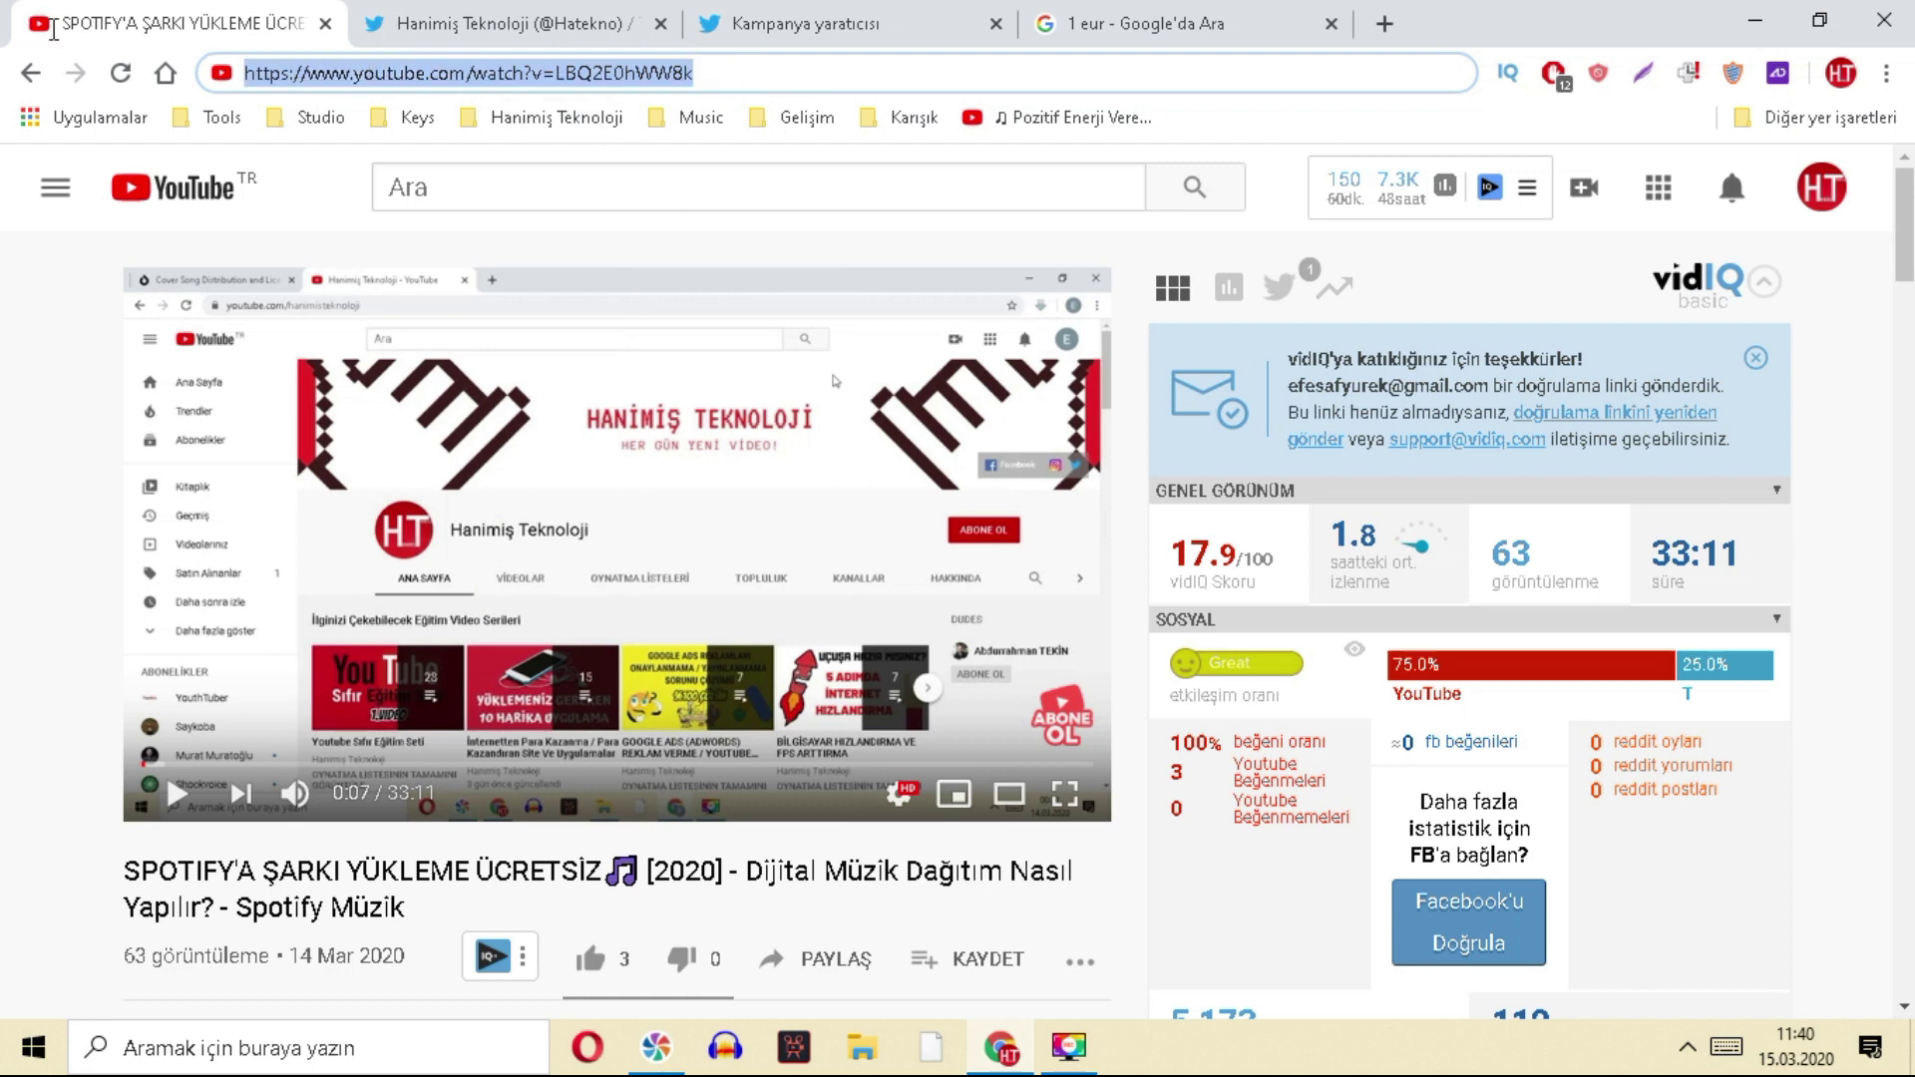
left_click(416, 72)
left_click_drag(354, 72, 485, 72)
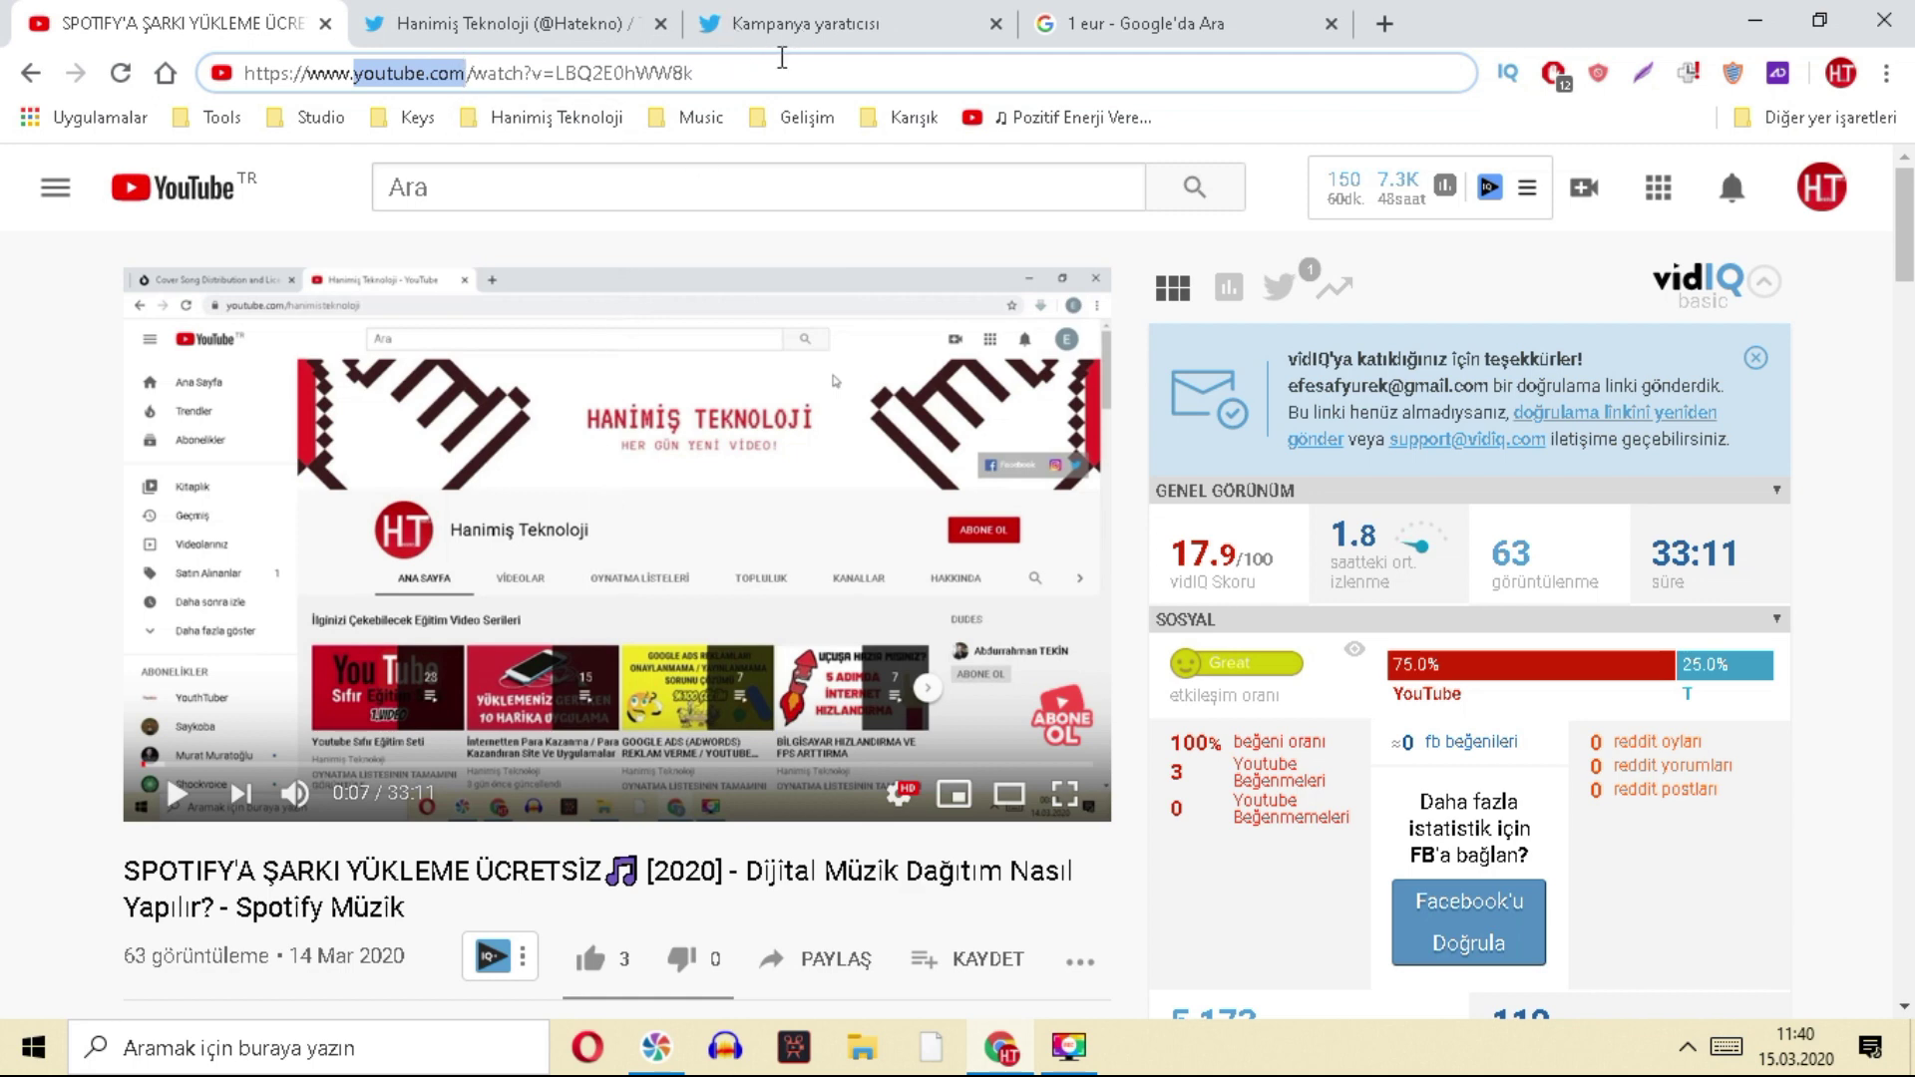
- Write the example page address hanimisteknoloji.com/slkadşkjskjdlaslkjdsakjdlkasjdkasd.html in a new browser tab without loading it
left_click(1384, 23)
type("hani")
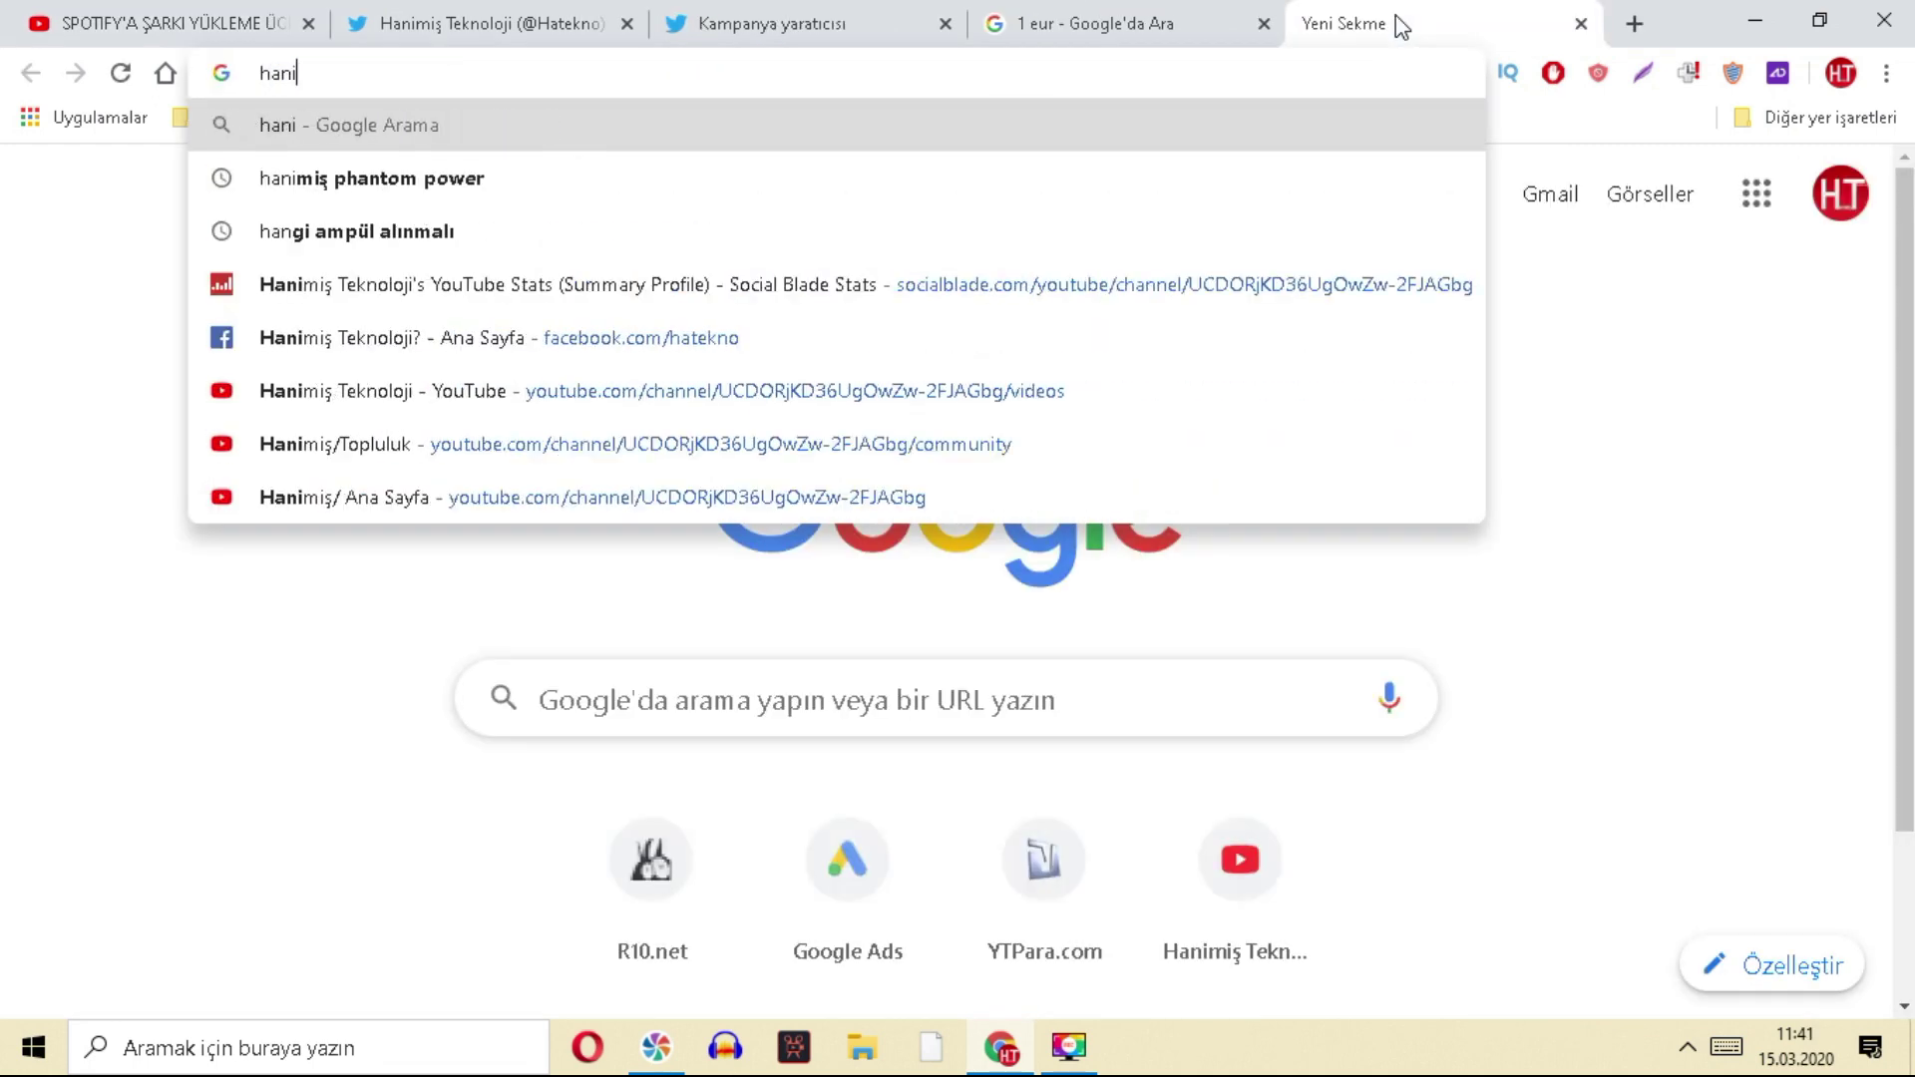
type("misteknoloji.com/")
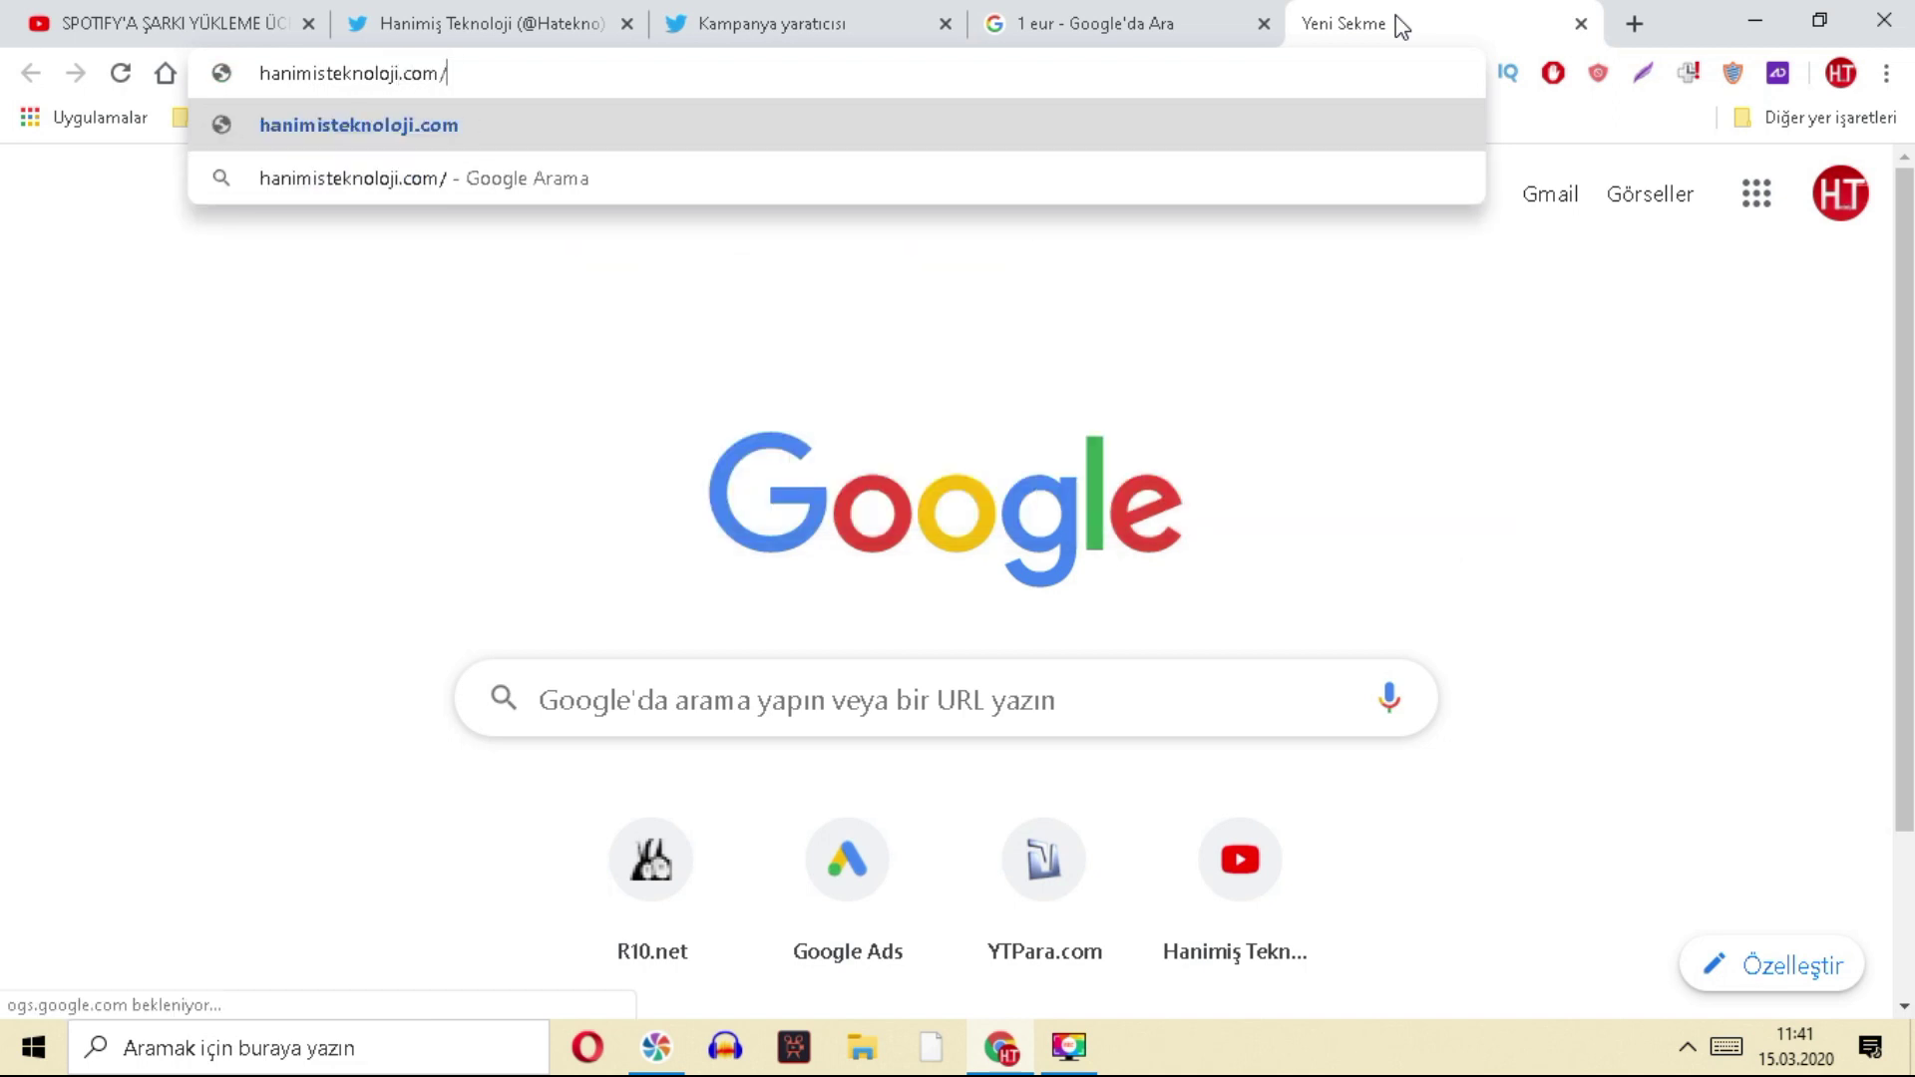
type("slkadşkjskjdlaslkjdsakjdlkasjdkasd")
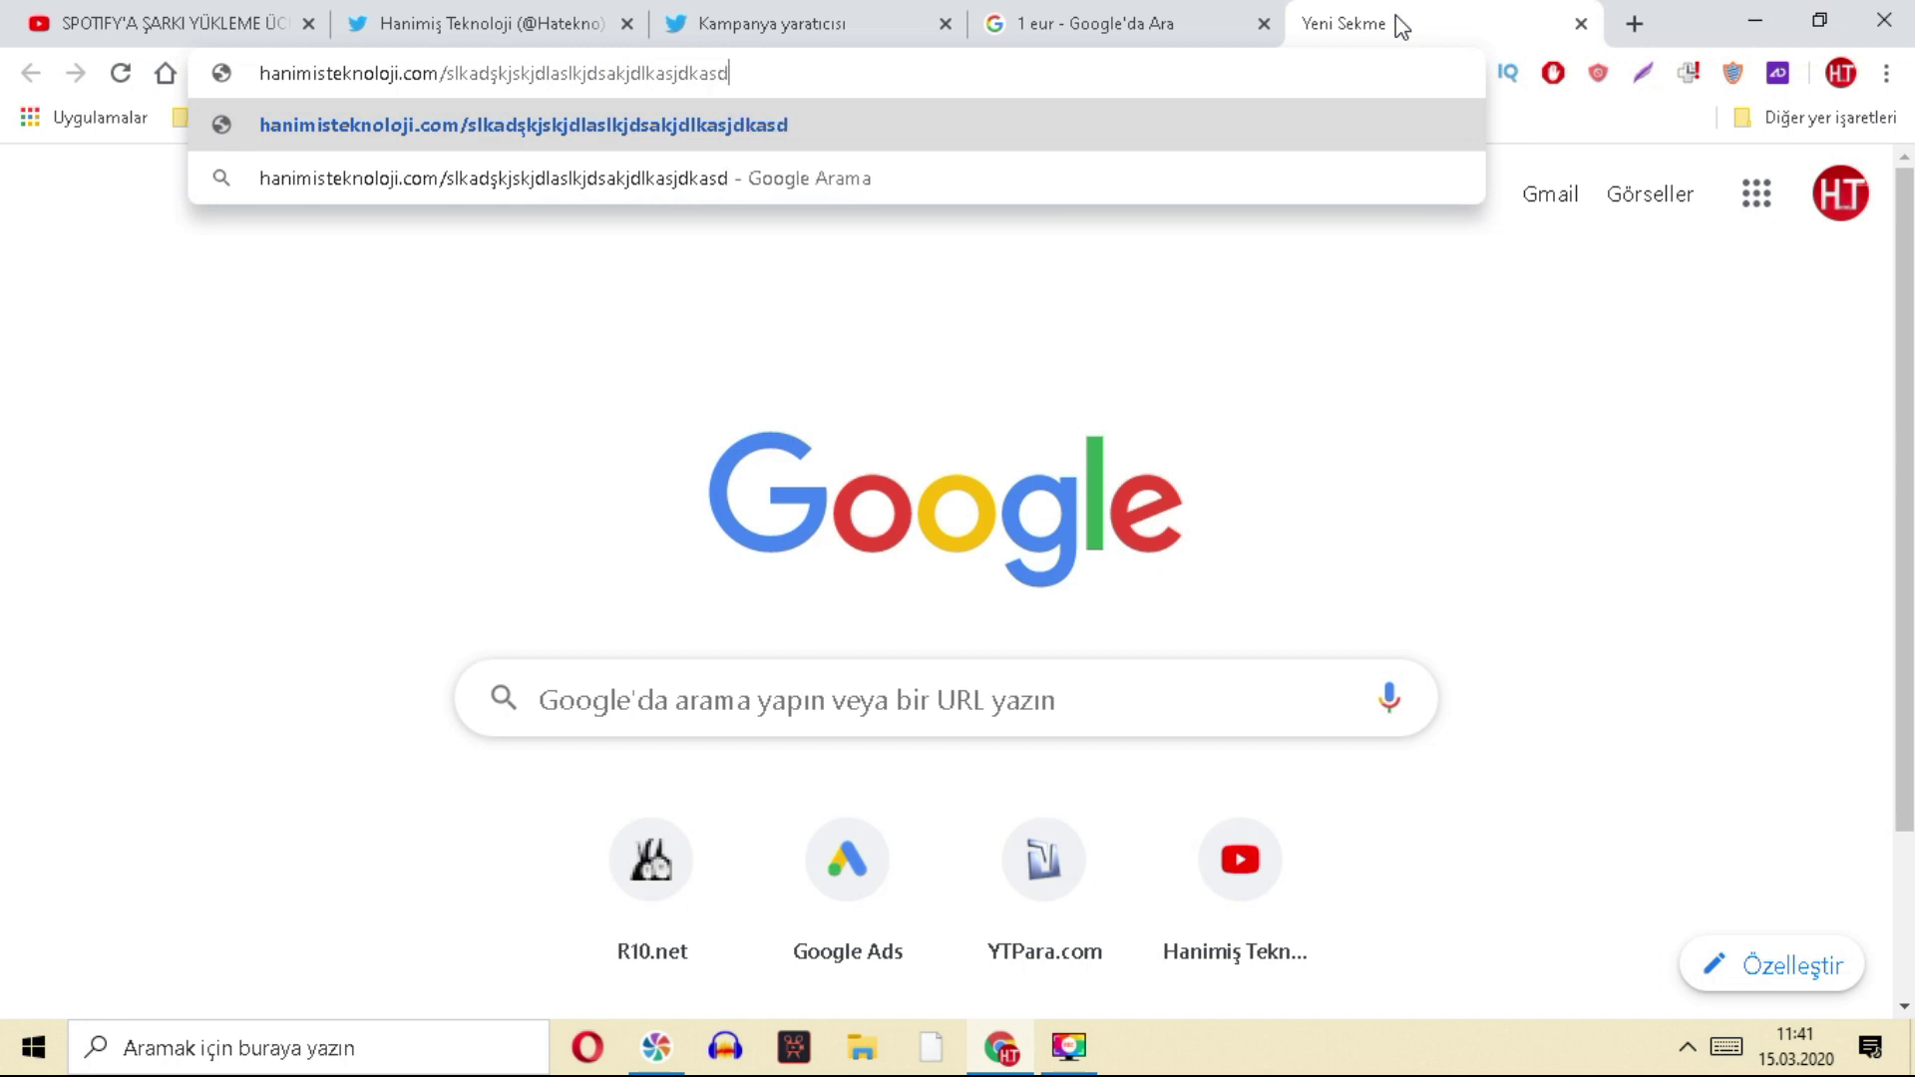
type(".html")
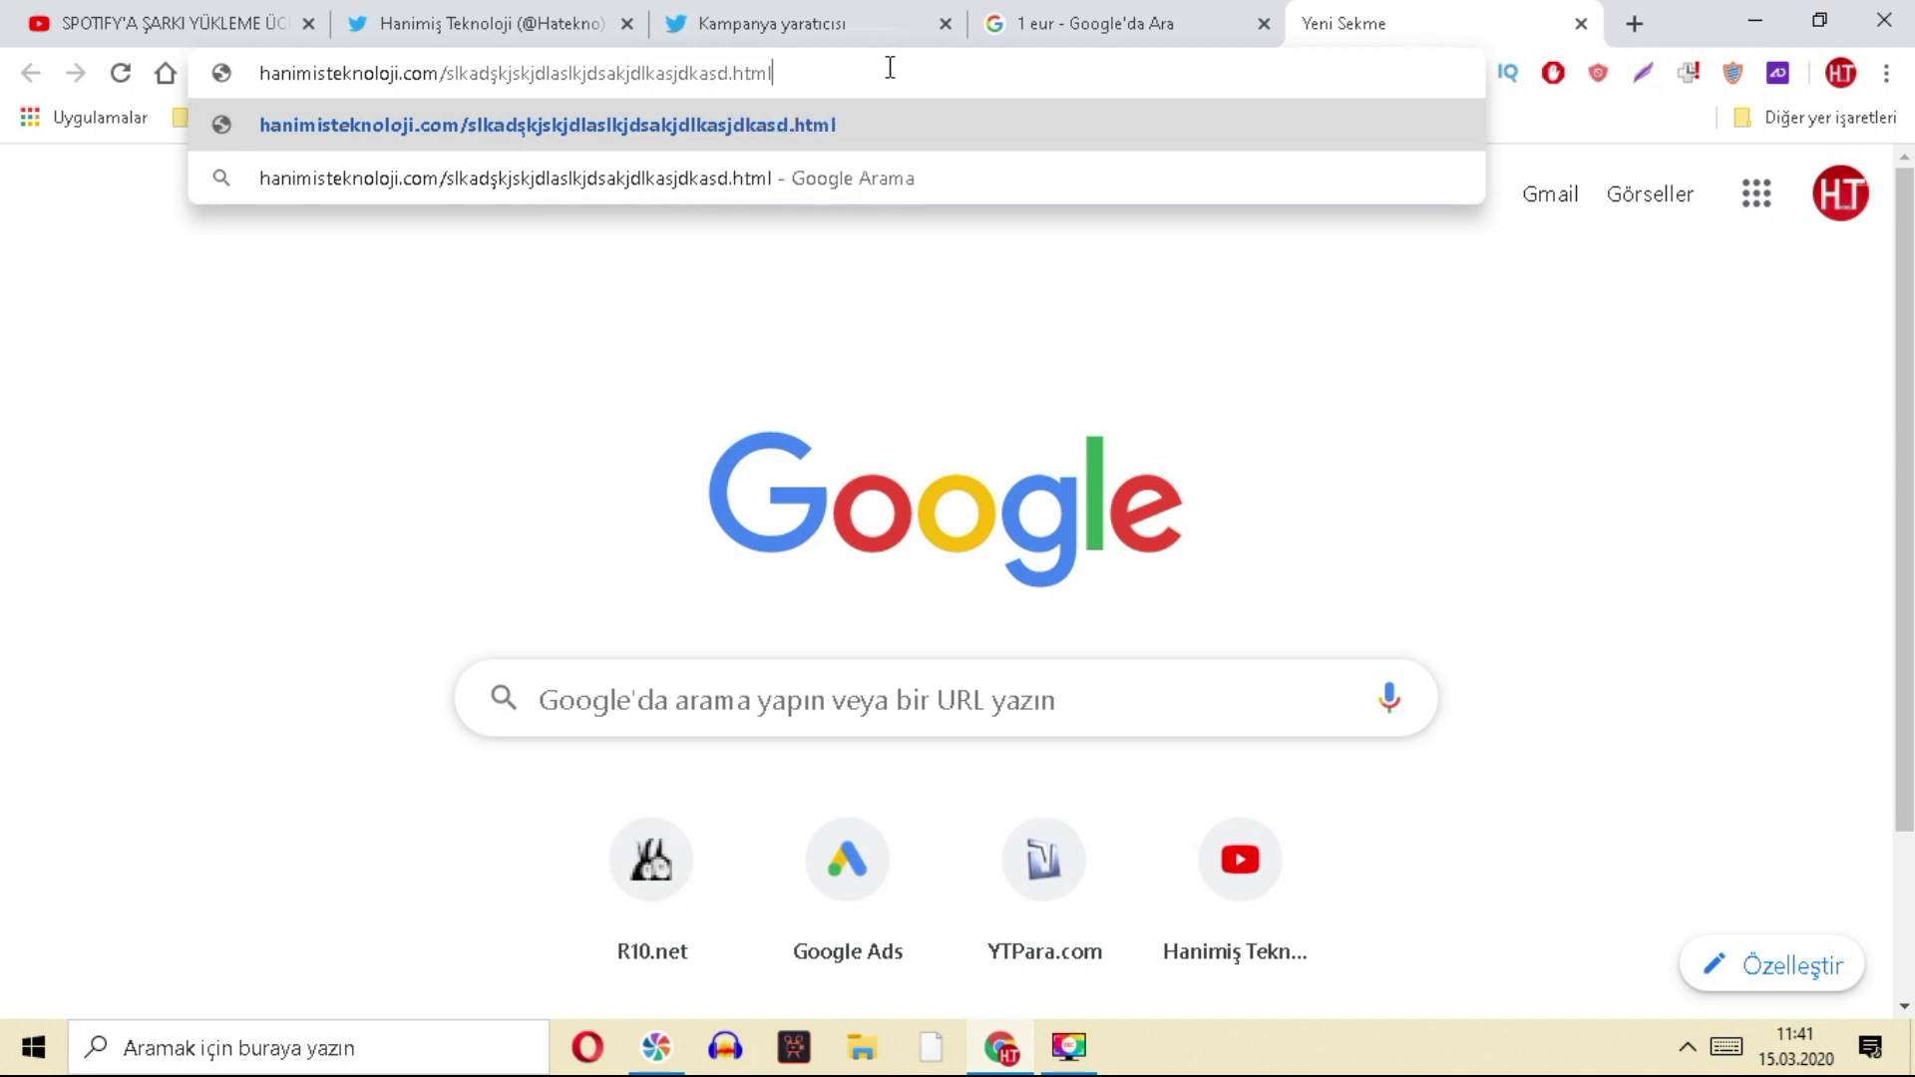
- Compare the example address with the campaign's website domain entry and highlight only its hanimisteknoloji.com part
key("ctrl+a")
left_click(392, 8)
left_click(723, 14)
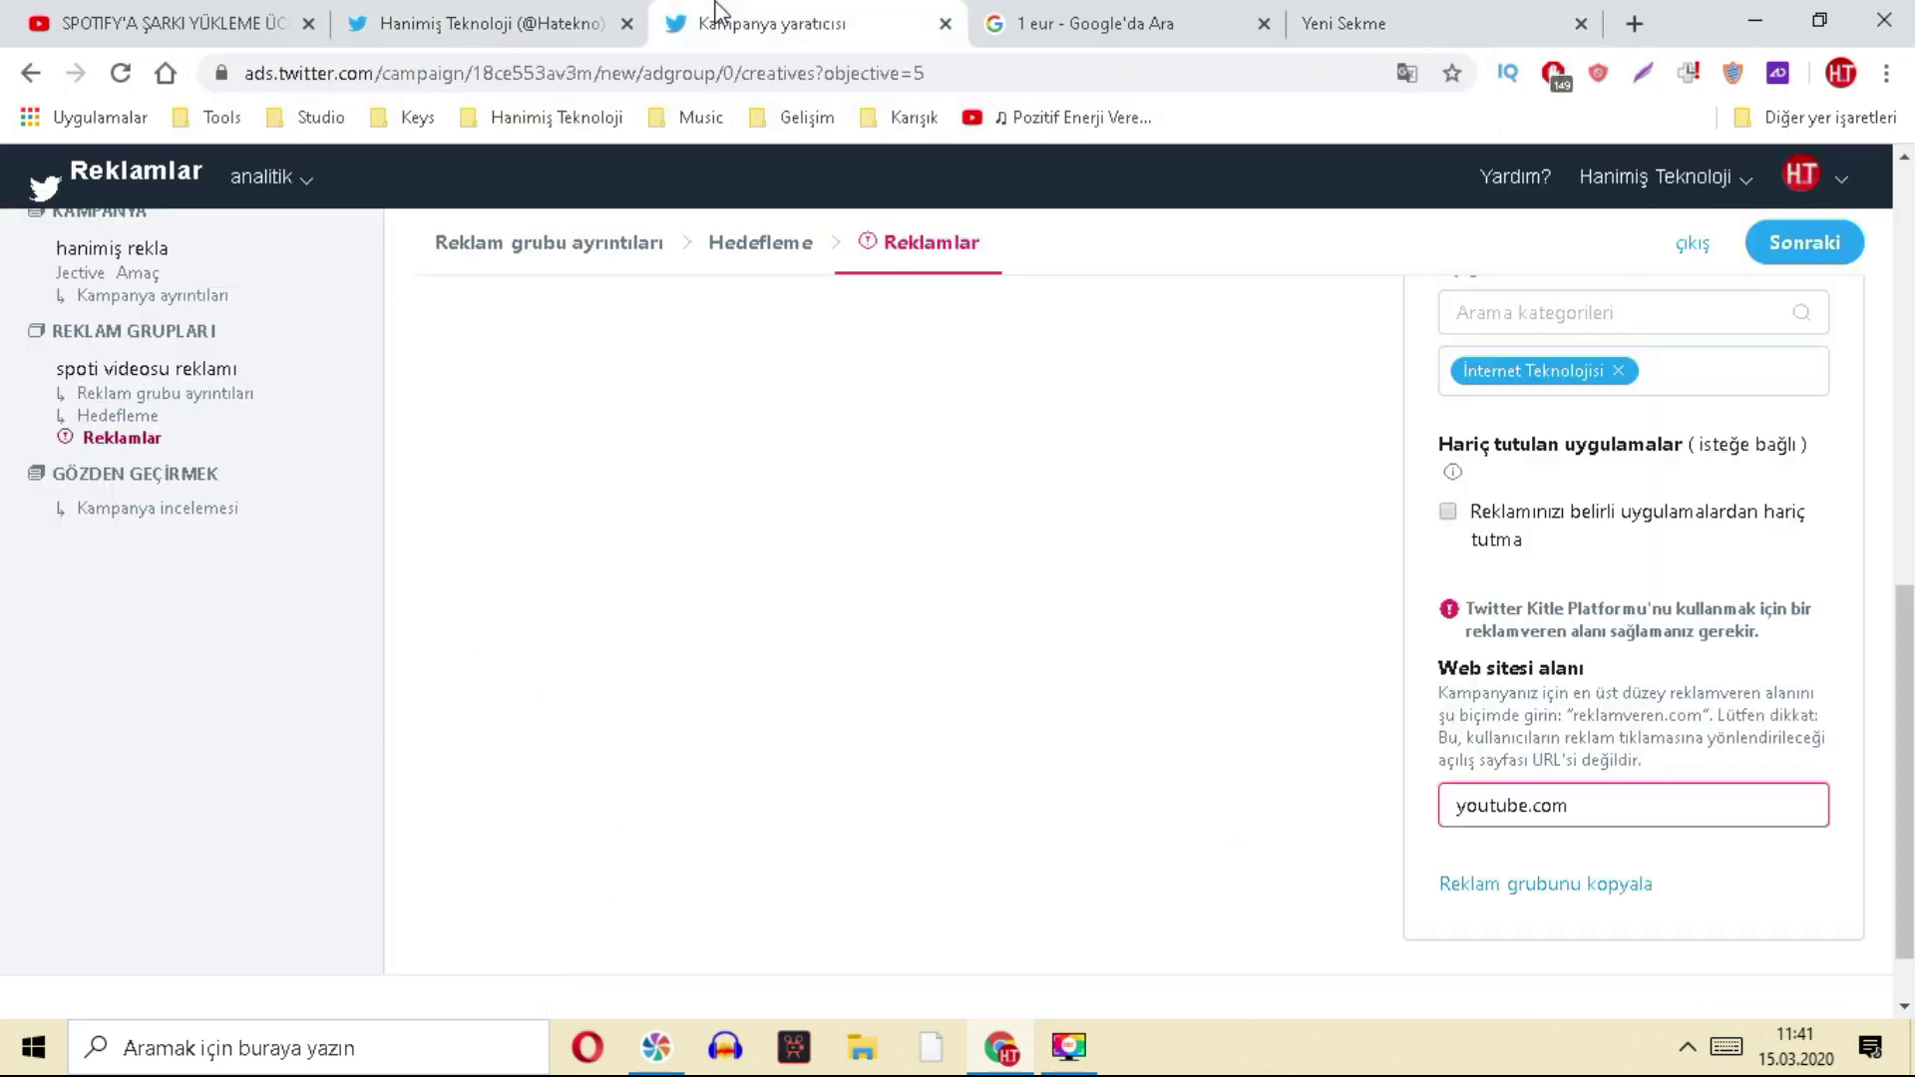
left_click(1296, 4)
left_click_drag(886, 68, 4, 37)
left_click(448, 75)
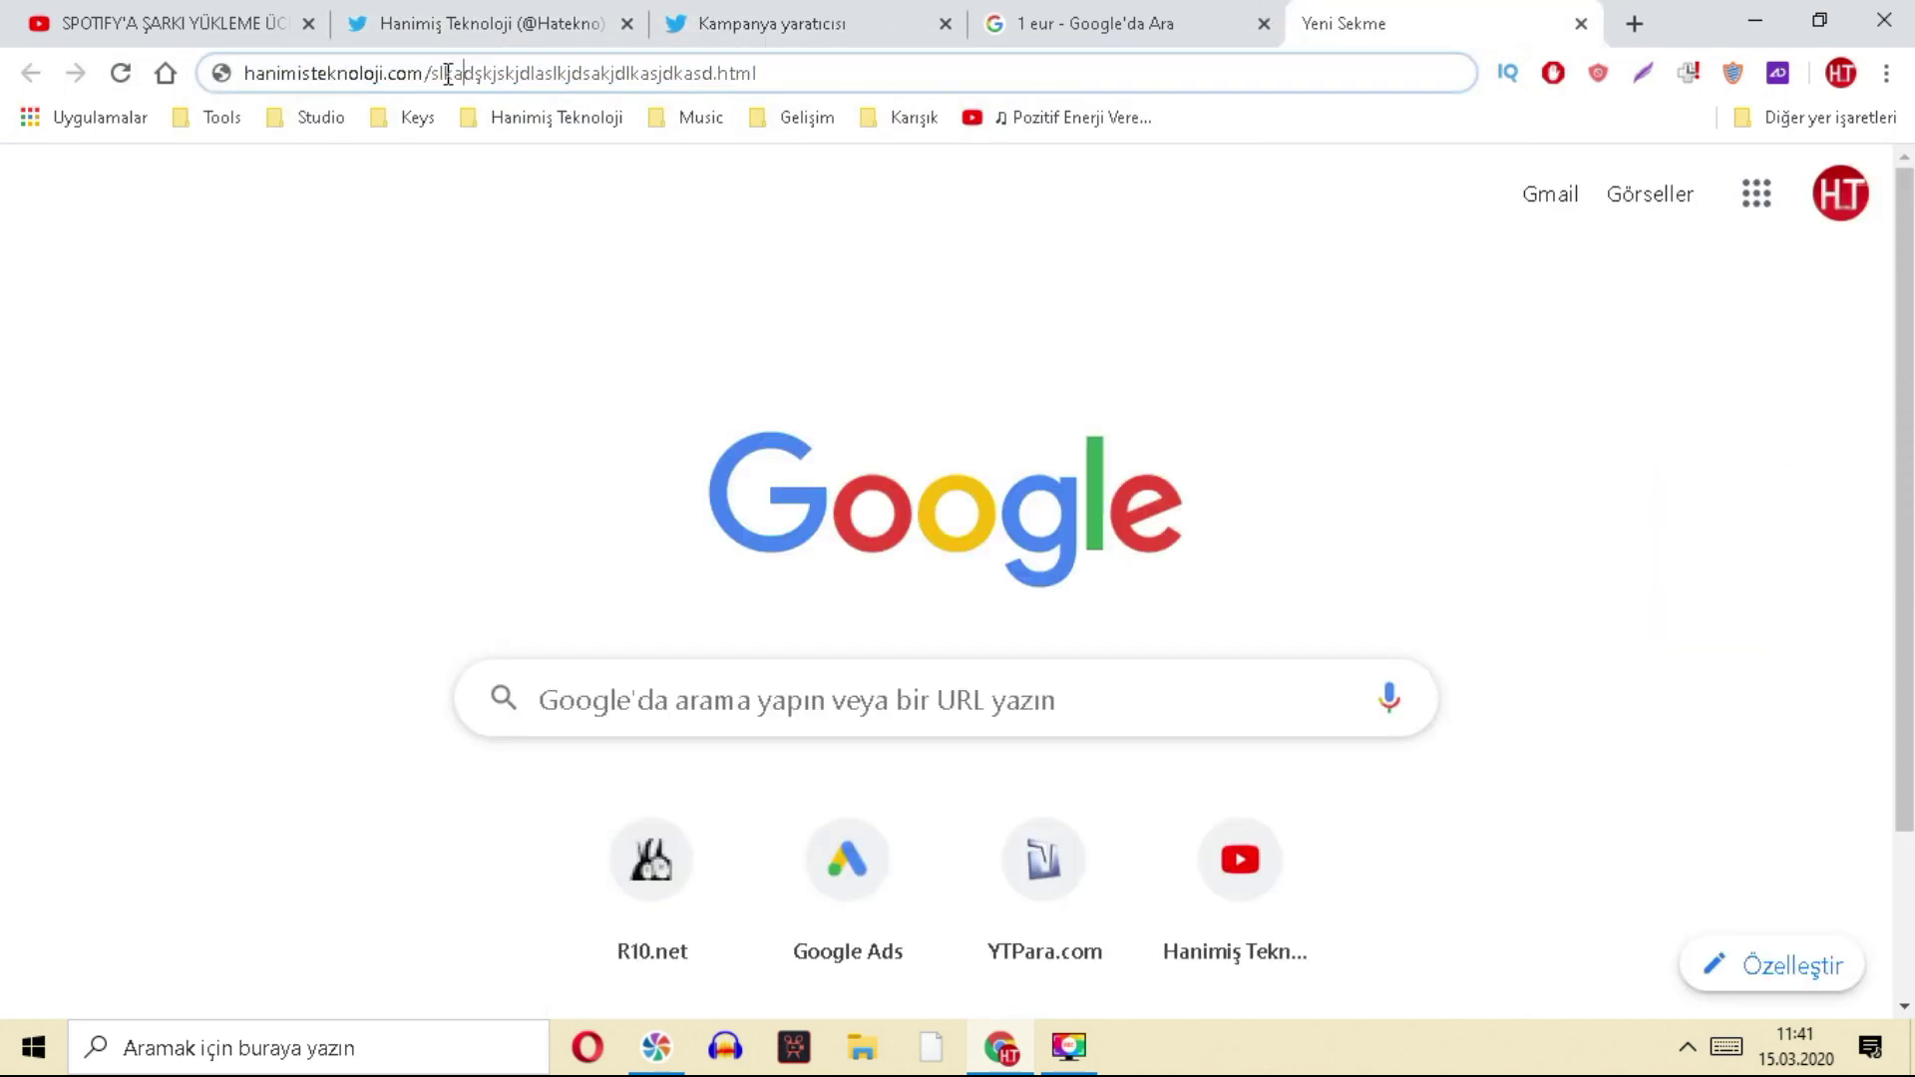
left_click_drag(423, 73, 235, 73)
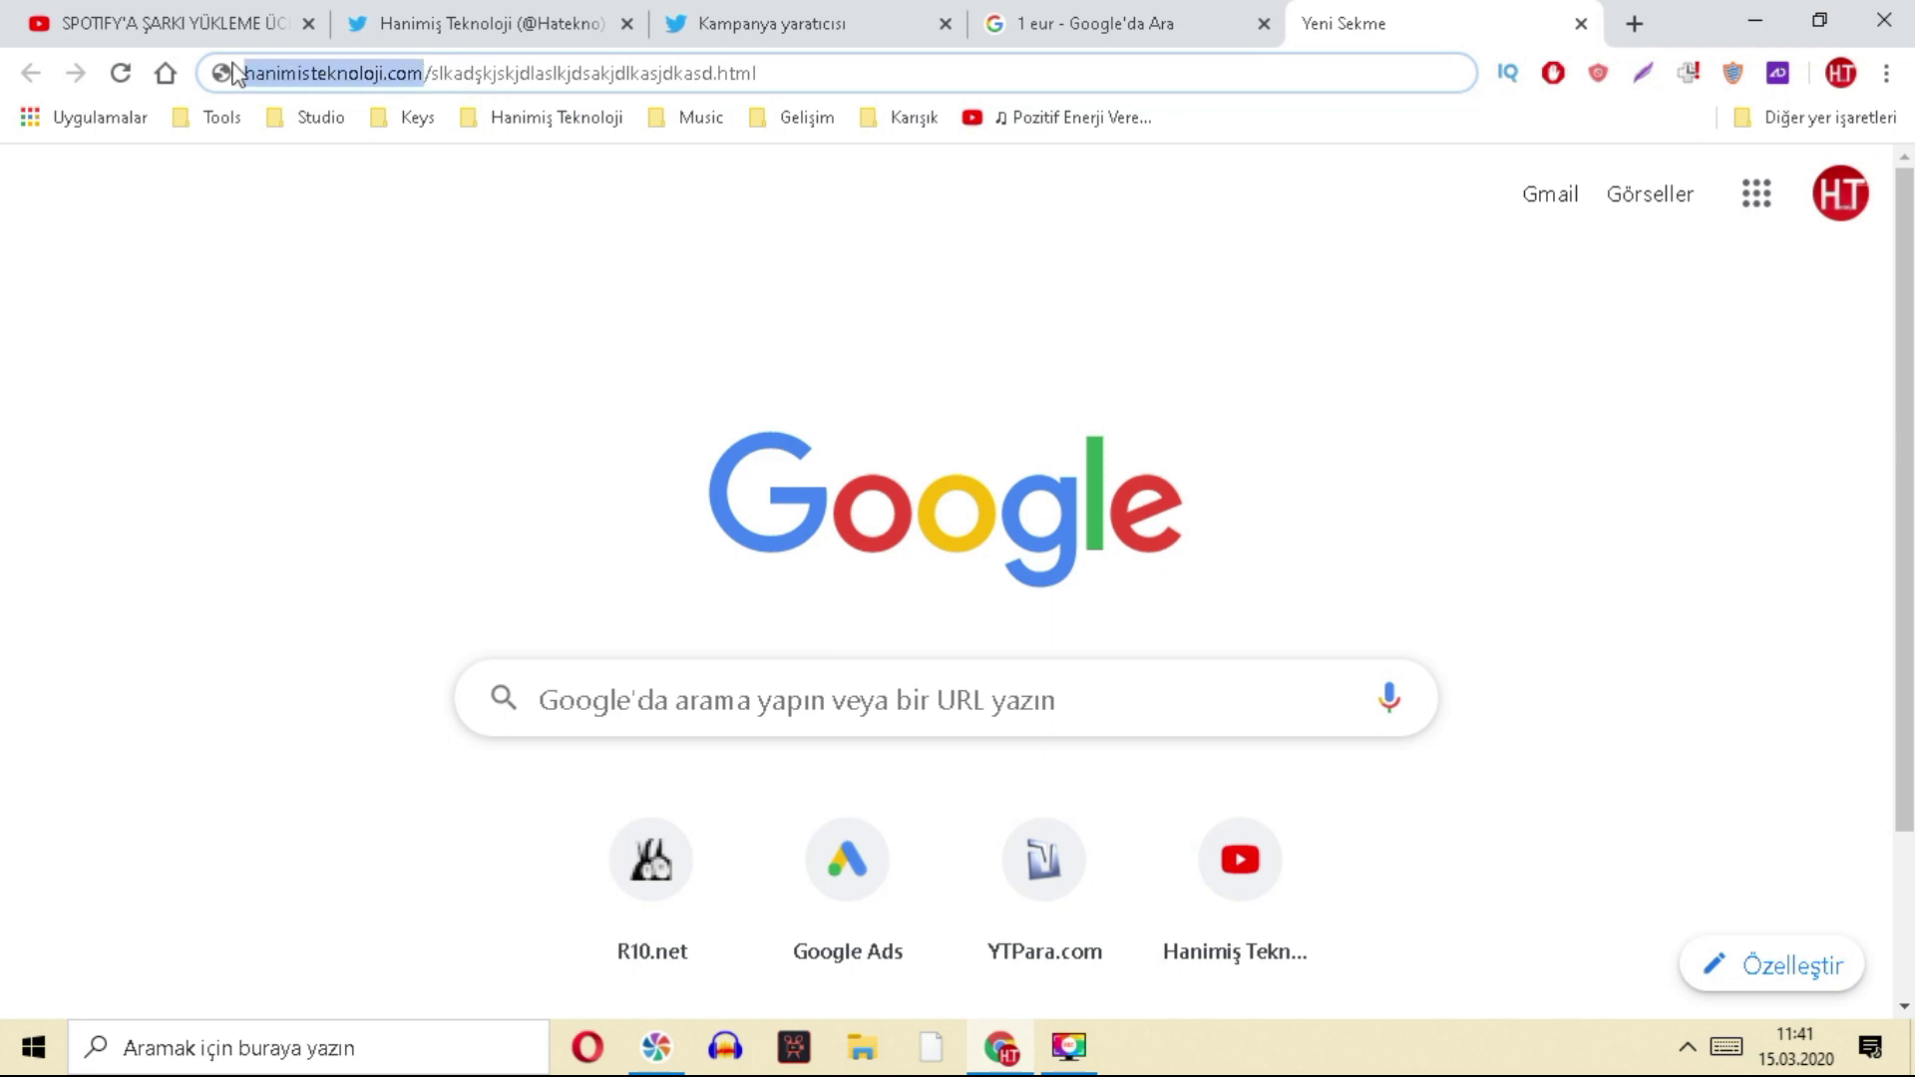
- Return to the Twitter campaign, continue to the campaign review and launch the campaign
left_click(213, 14)
left_click(489, 14)
left_click(743, 14)
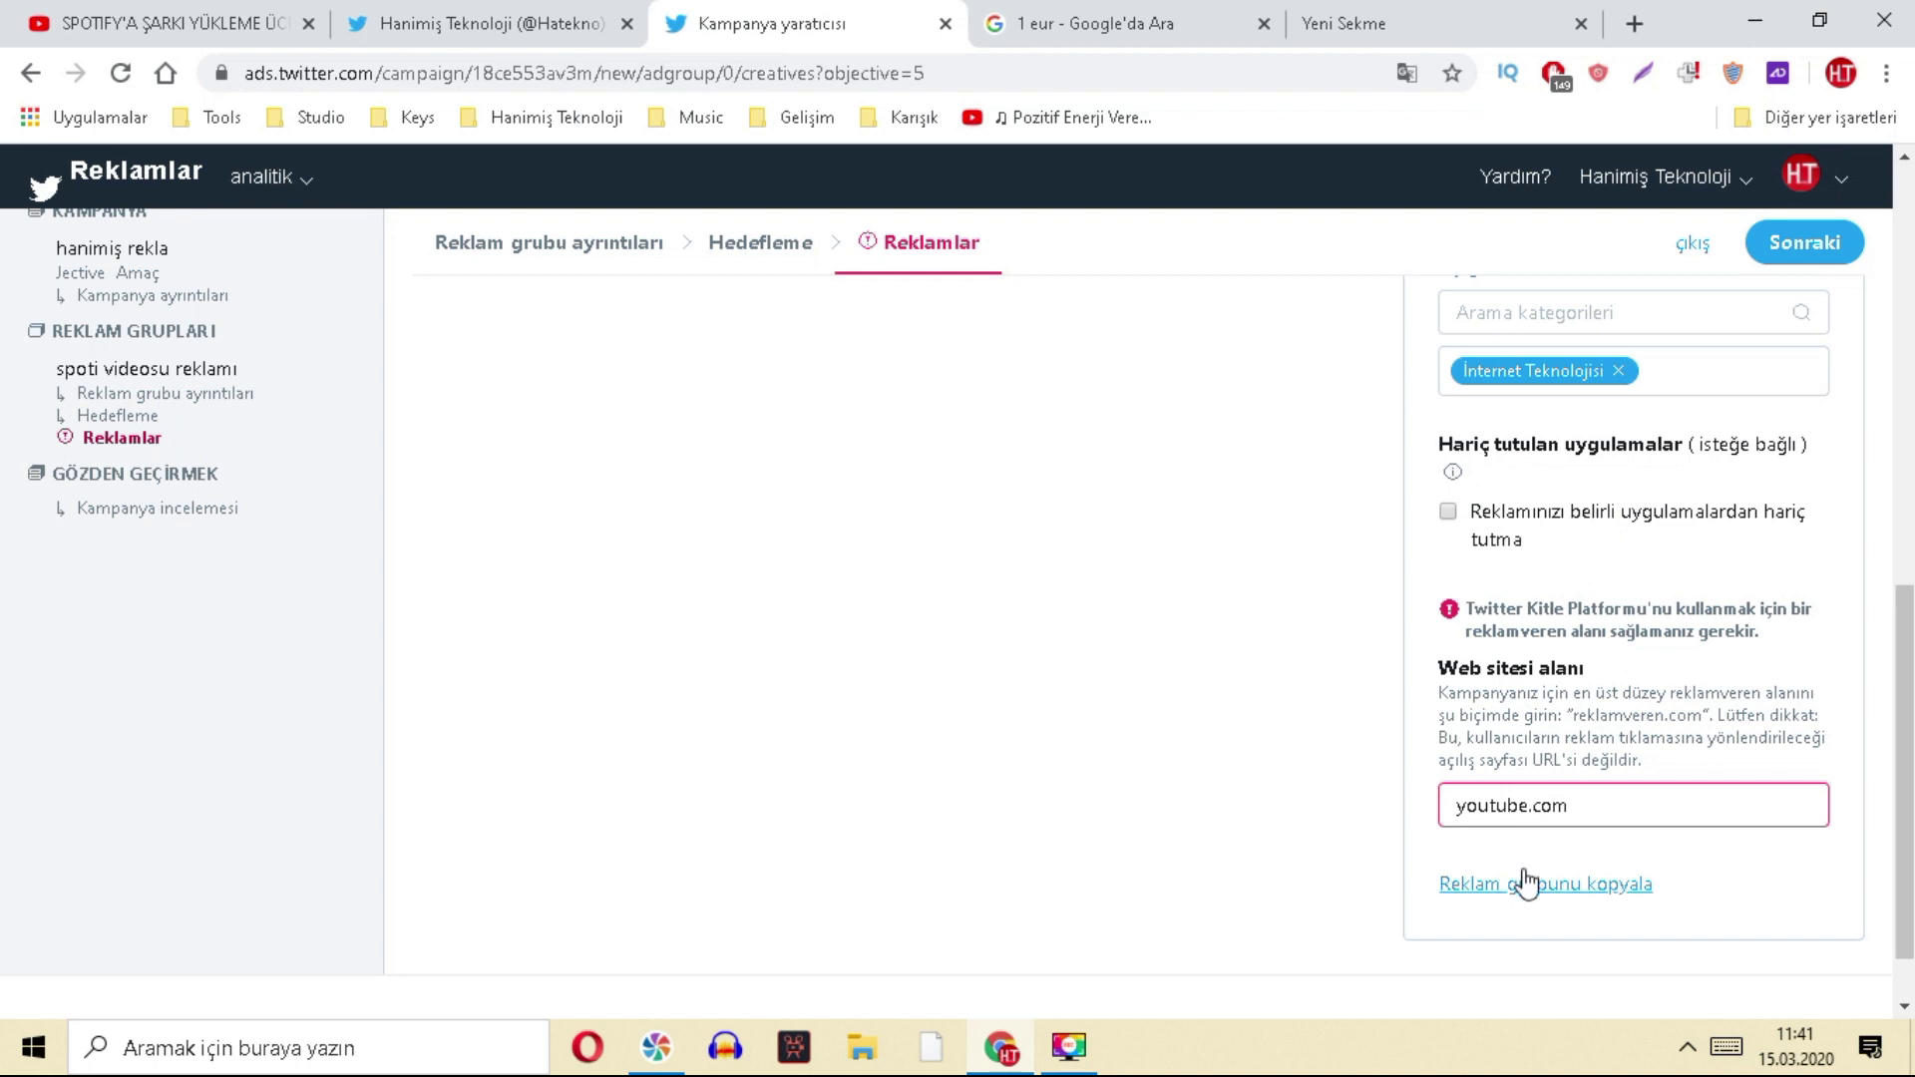
scroll(1509, 733, "down", 1)
scroll(1509, 733, "up", 10)
left_click(1805, 243)
left_click(1835, 245)
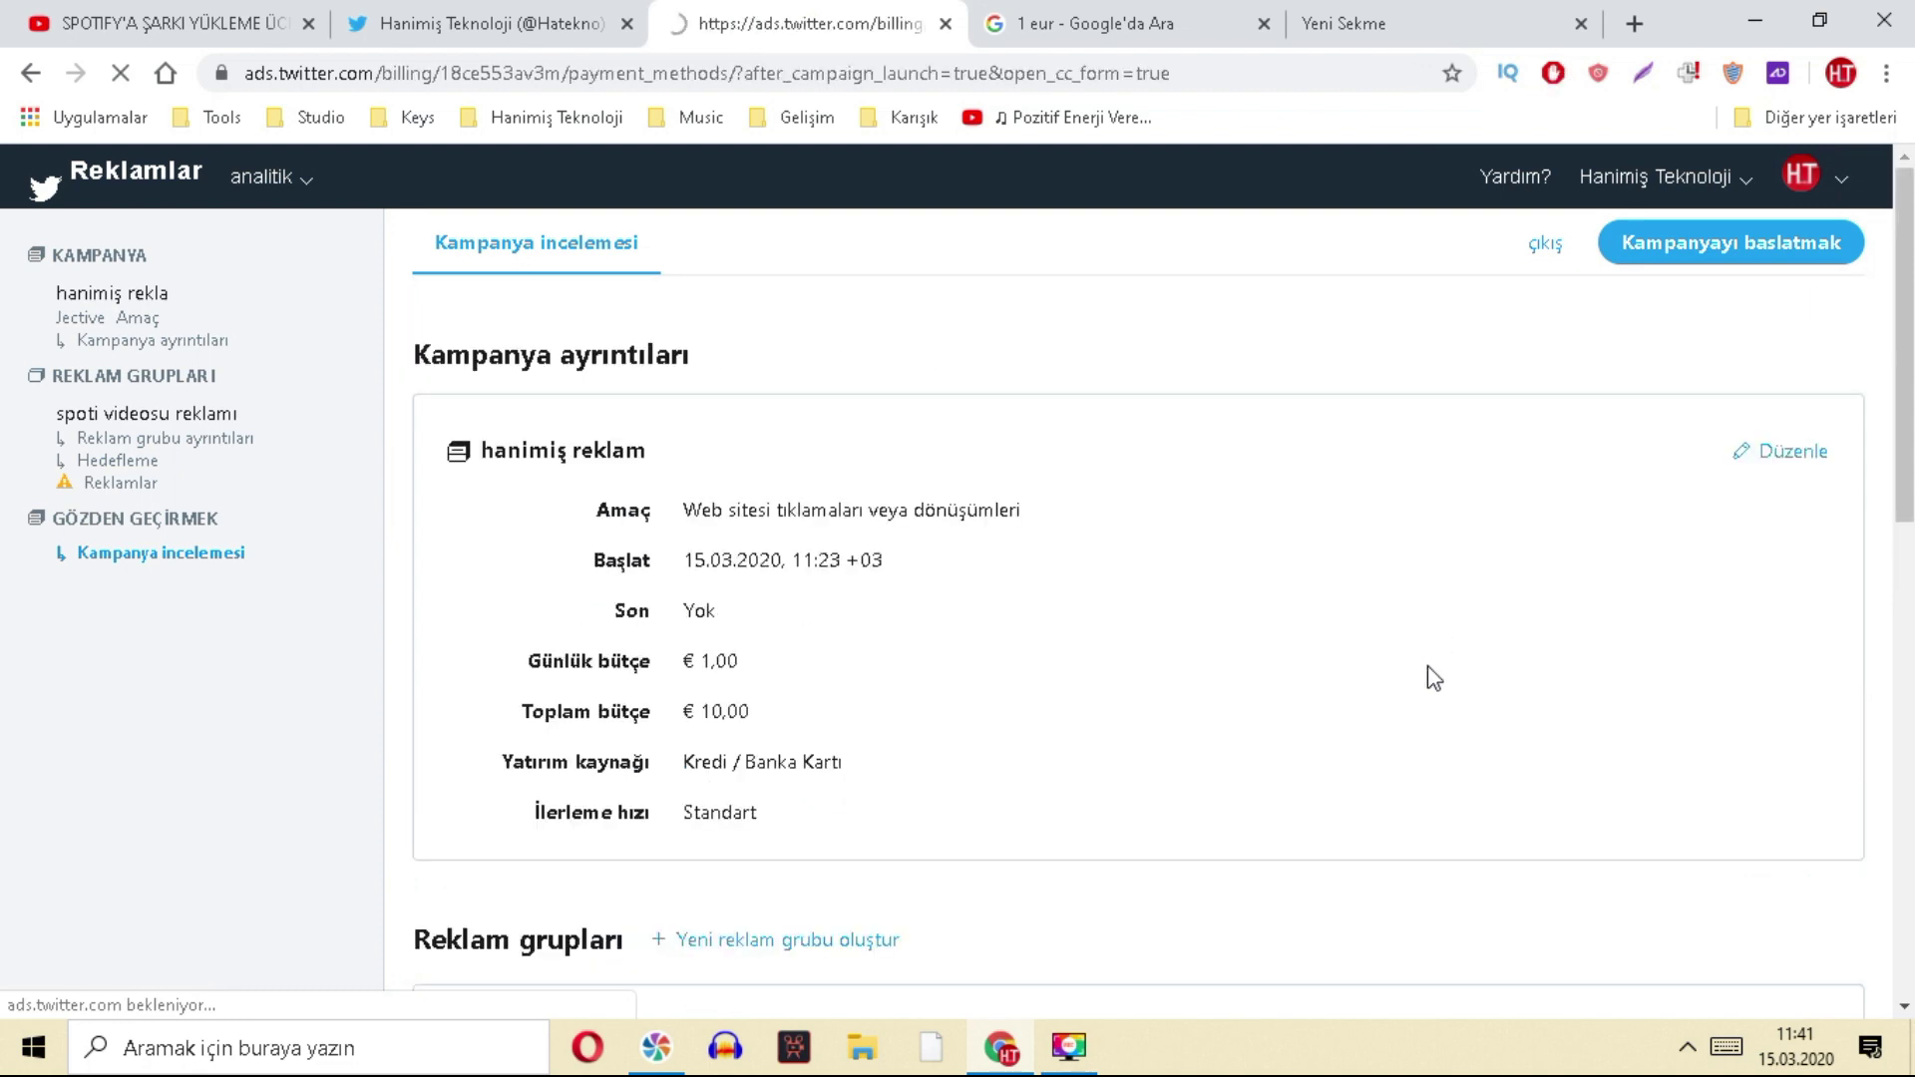
- Examine the payment form's credit card, billing address and email fields, the advertising terms and the billing notes
scroll(1127, 598, "down", 3)
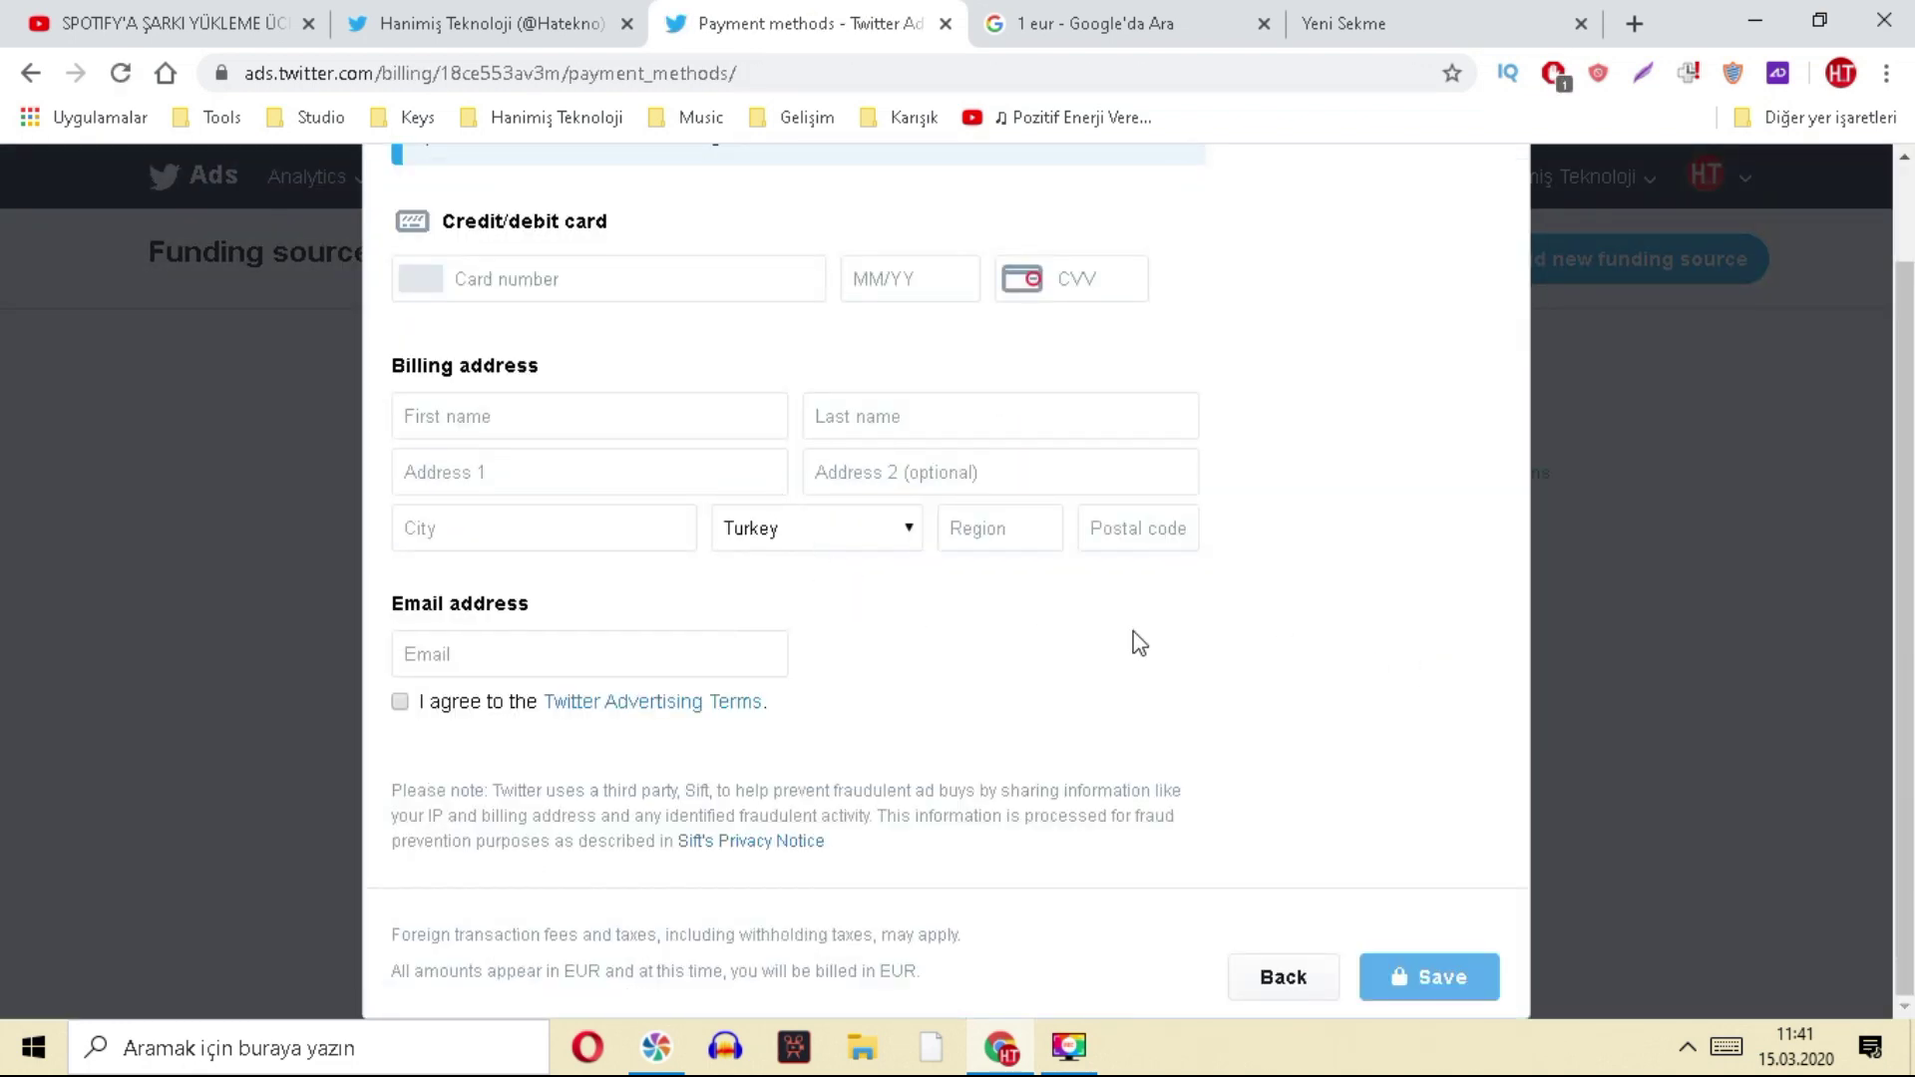
scroll(998, 598, "up", 1)
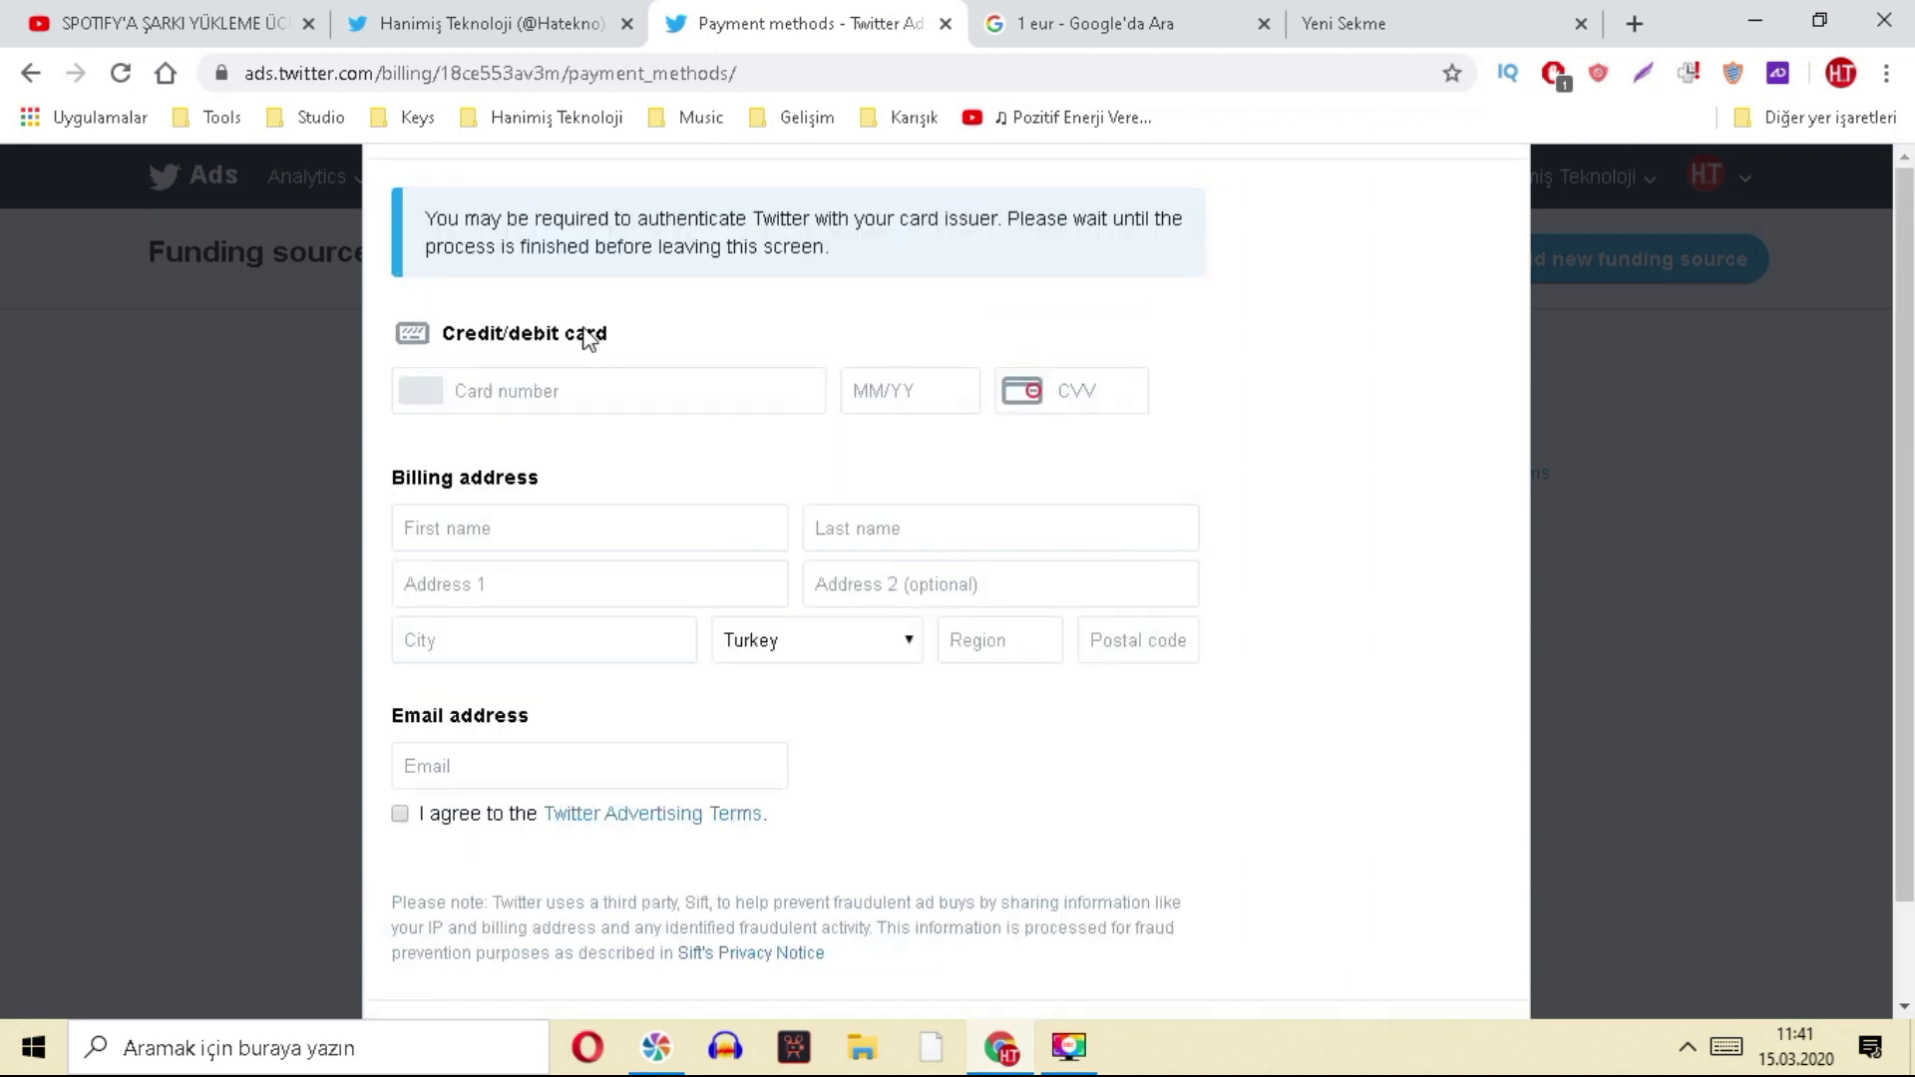
left_click(577, 387)
left_click(1152, 500)
scroll(752, 569, "down", 1)
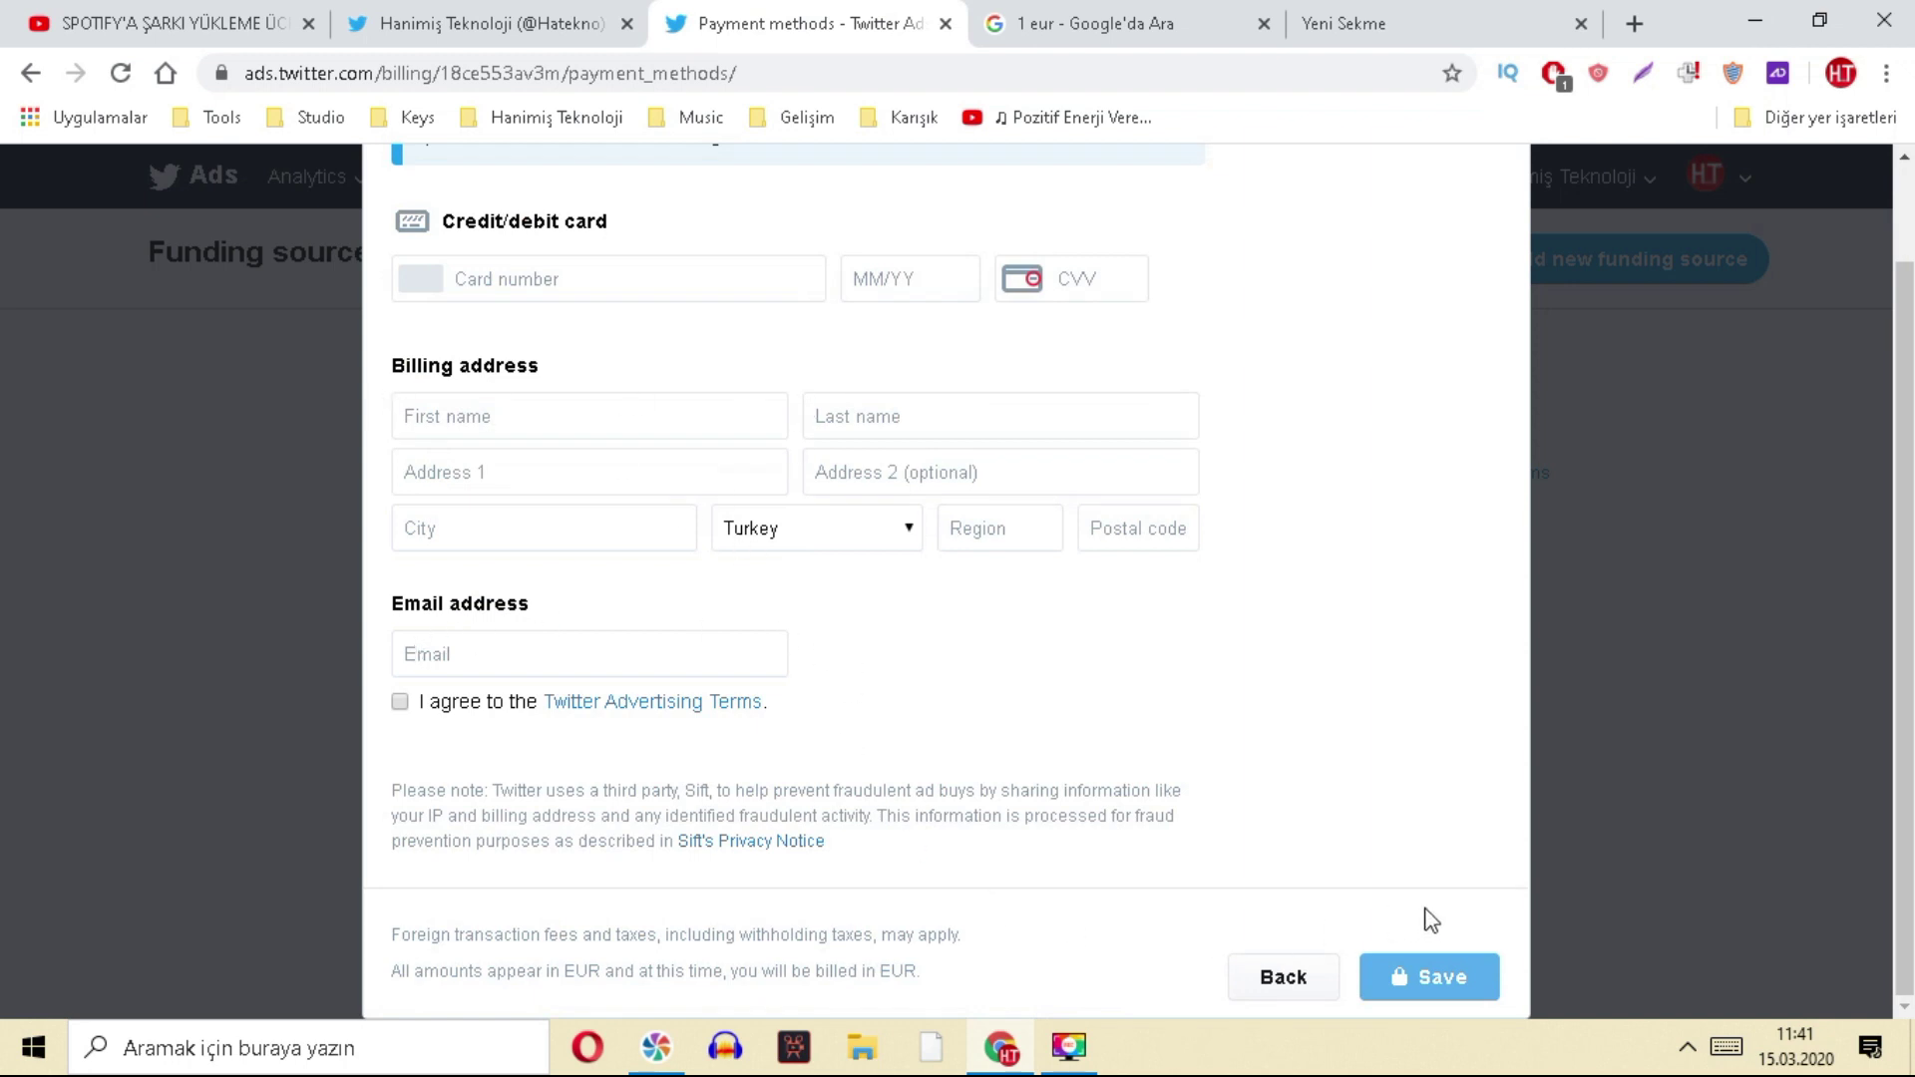
scroll(1475, 470, "up", 1)
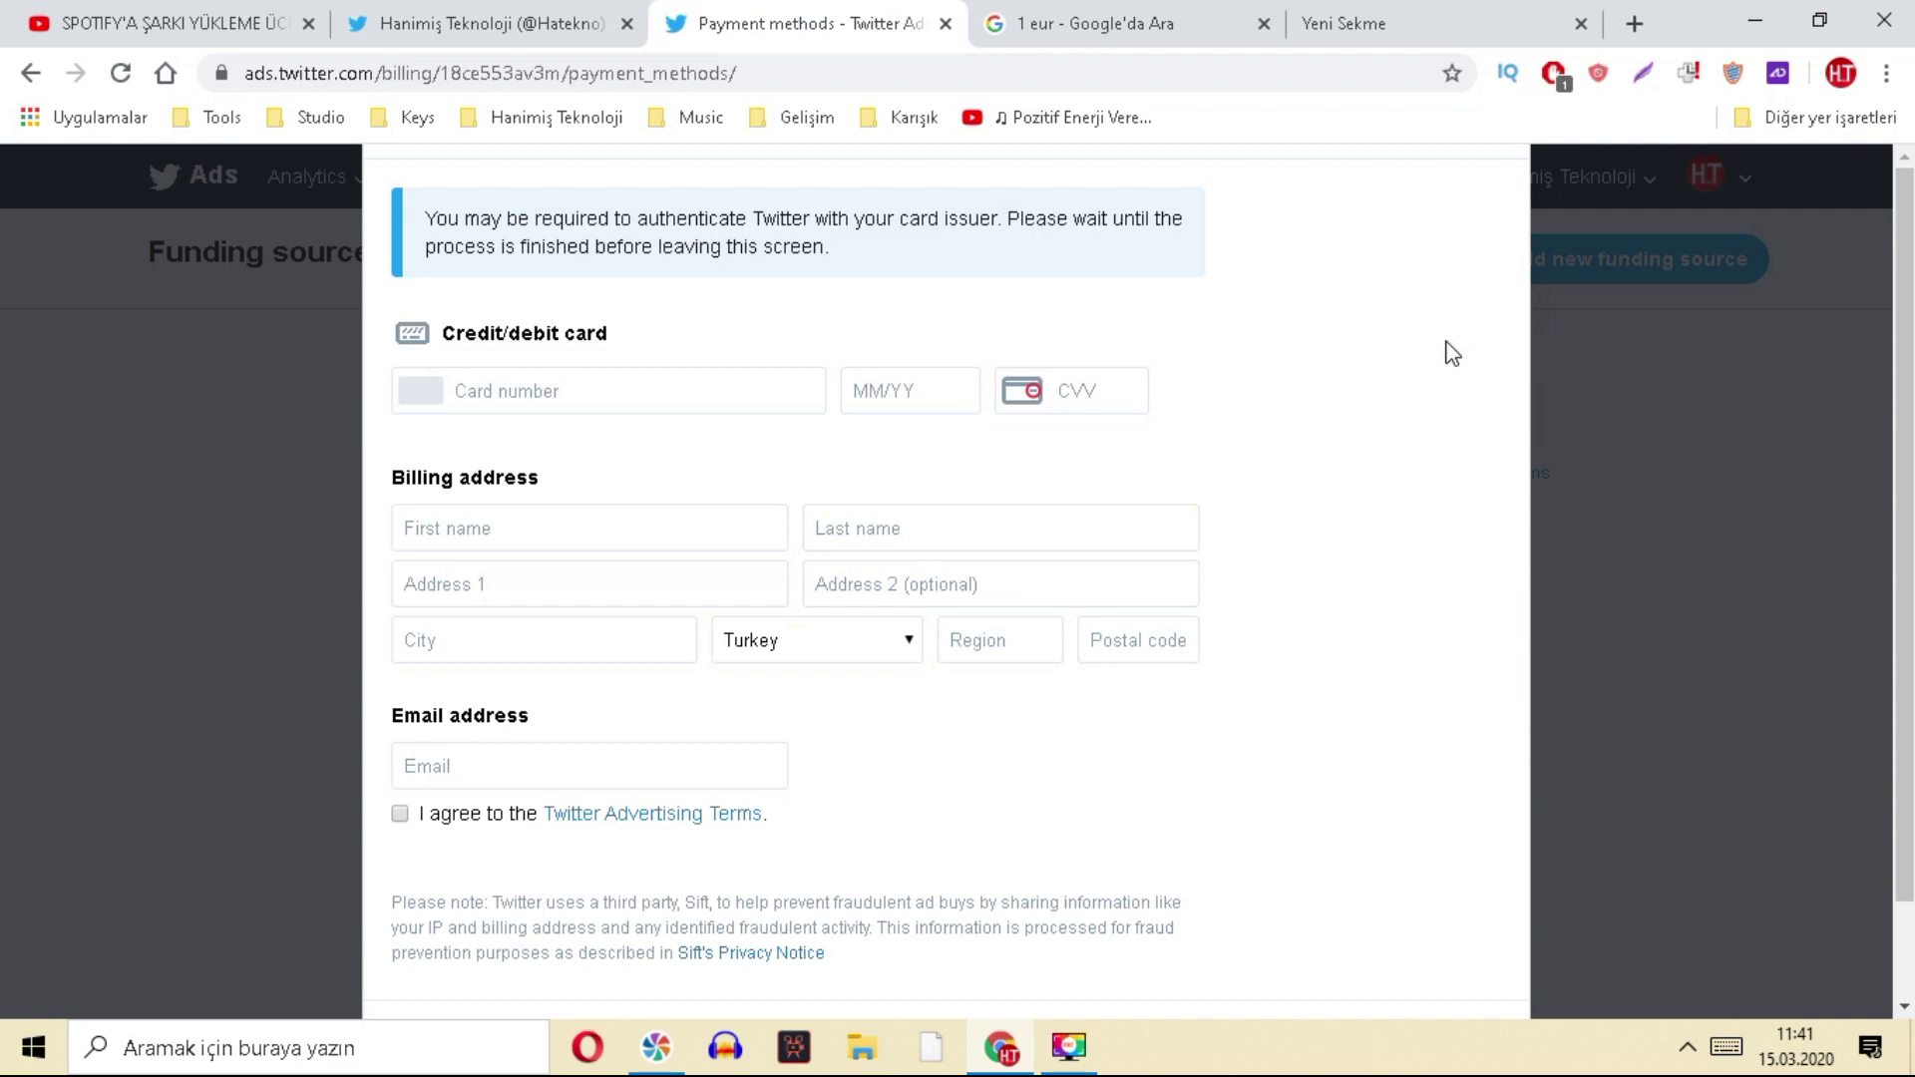
- Switch to the YouTube video's page and view its channel name, description and comments
left_click(277, 18)
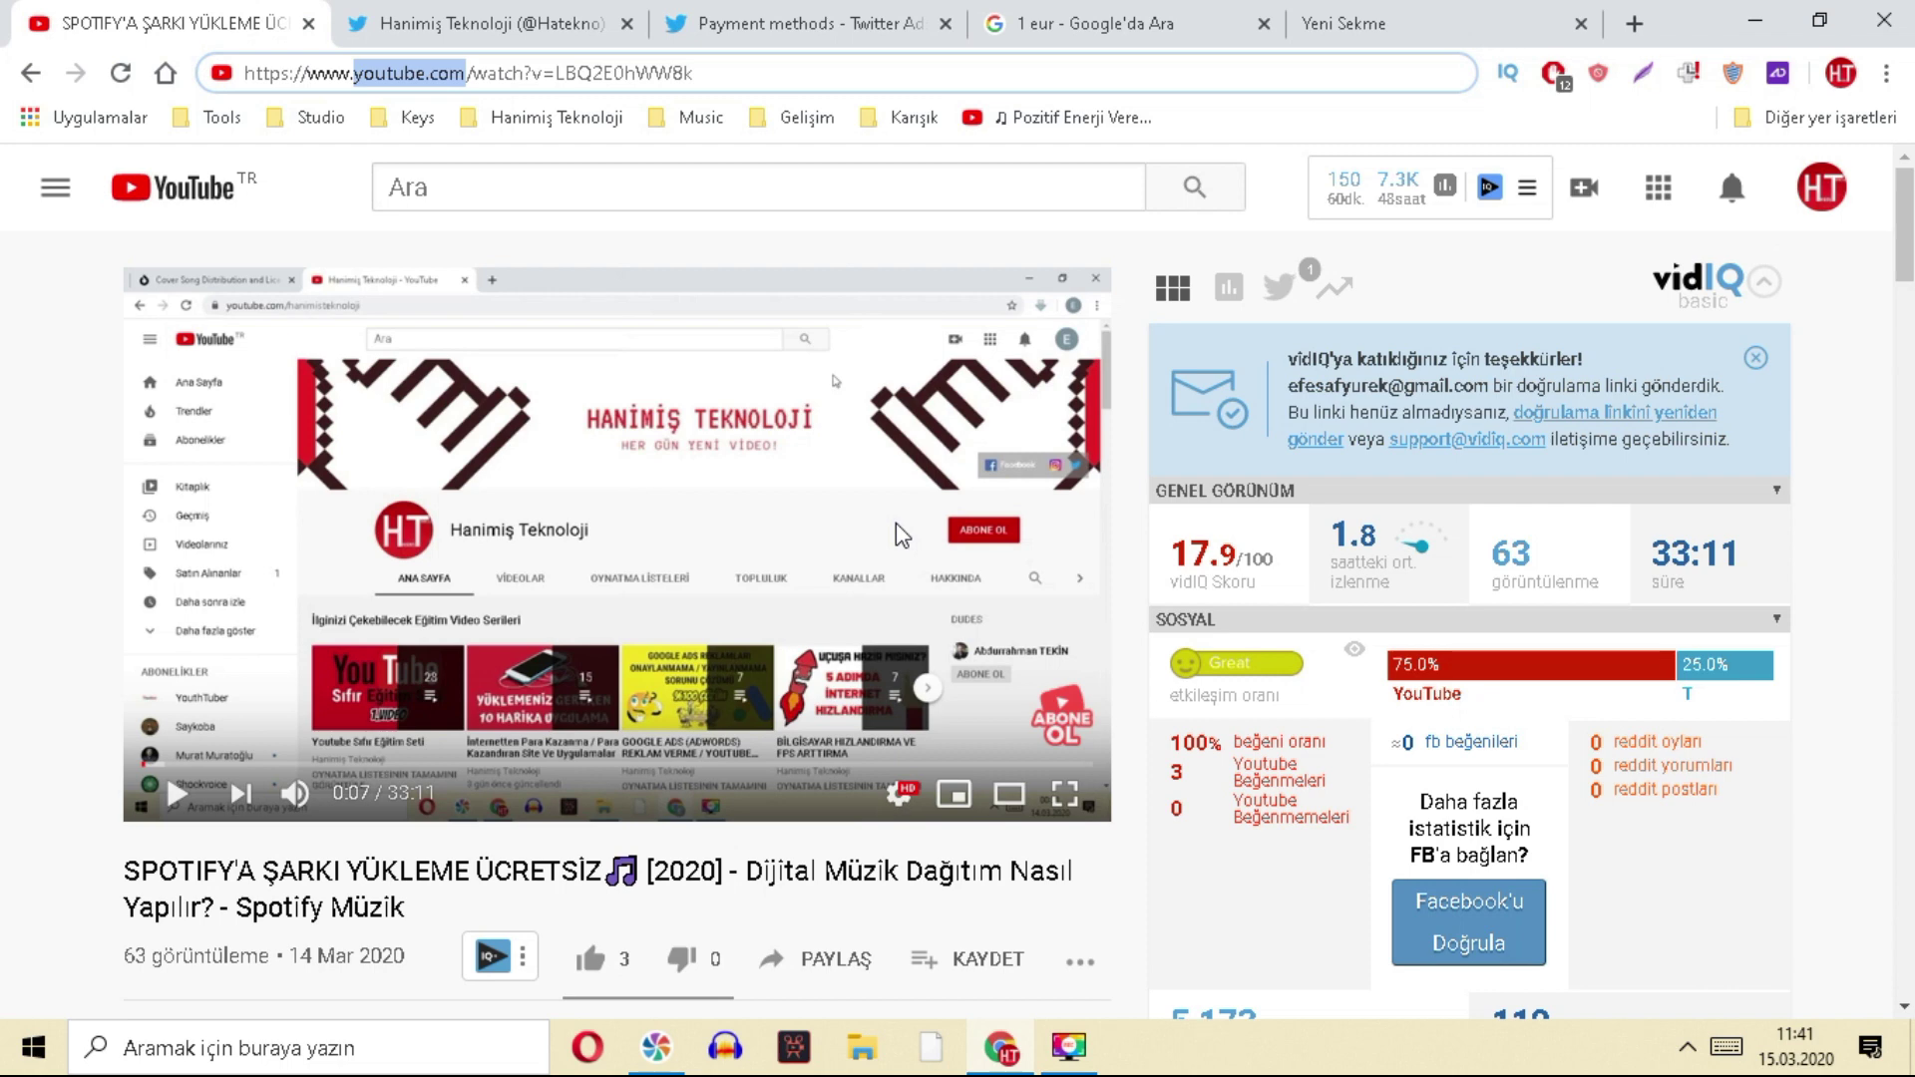
scroll(895, 535, "down", 5)
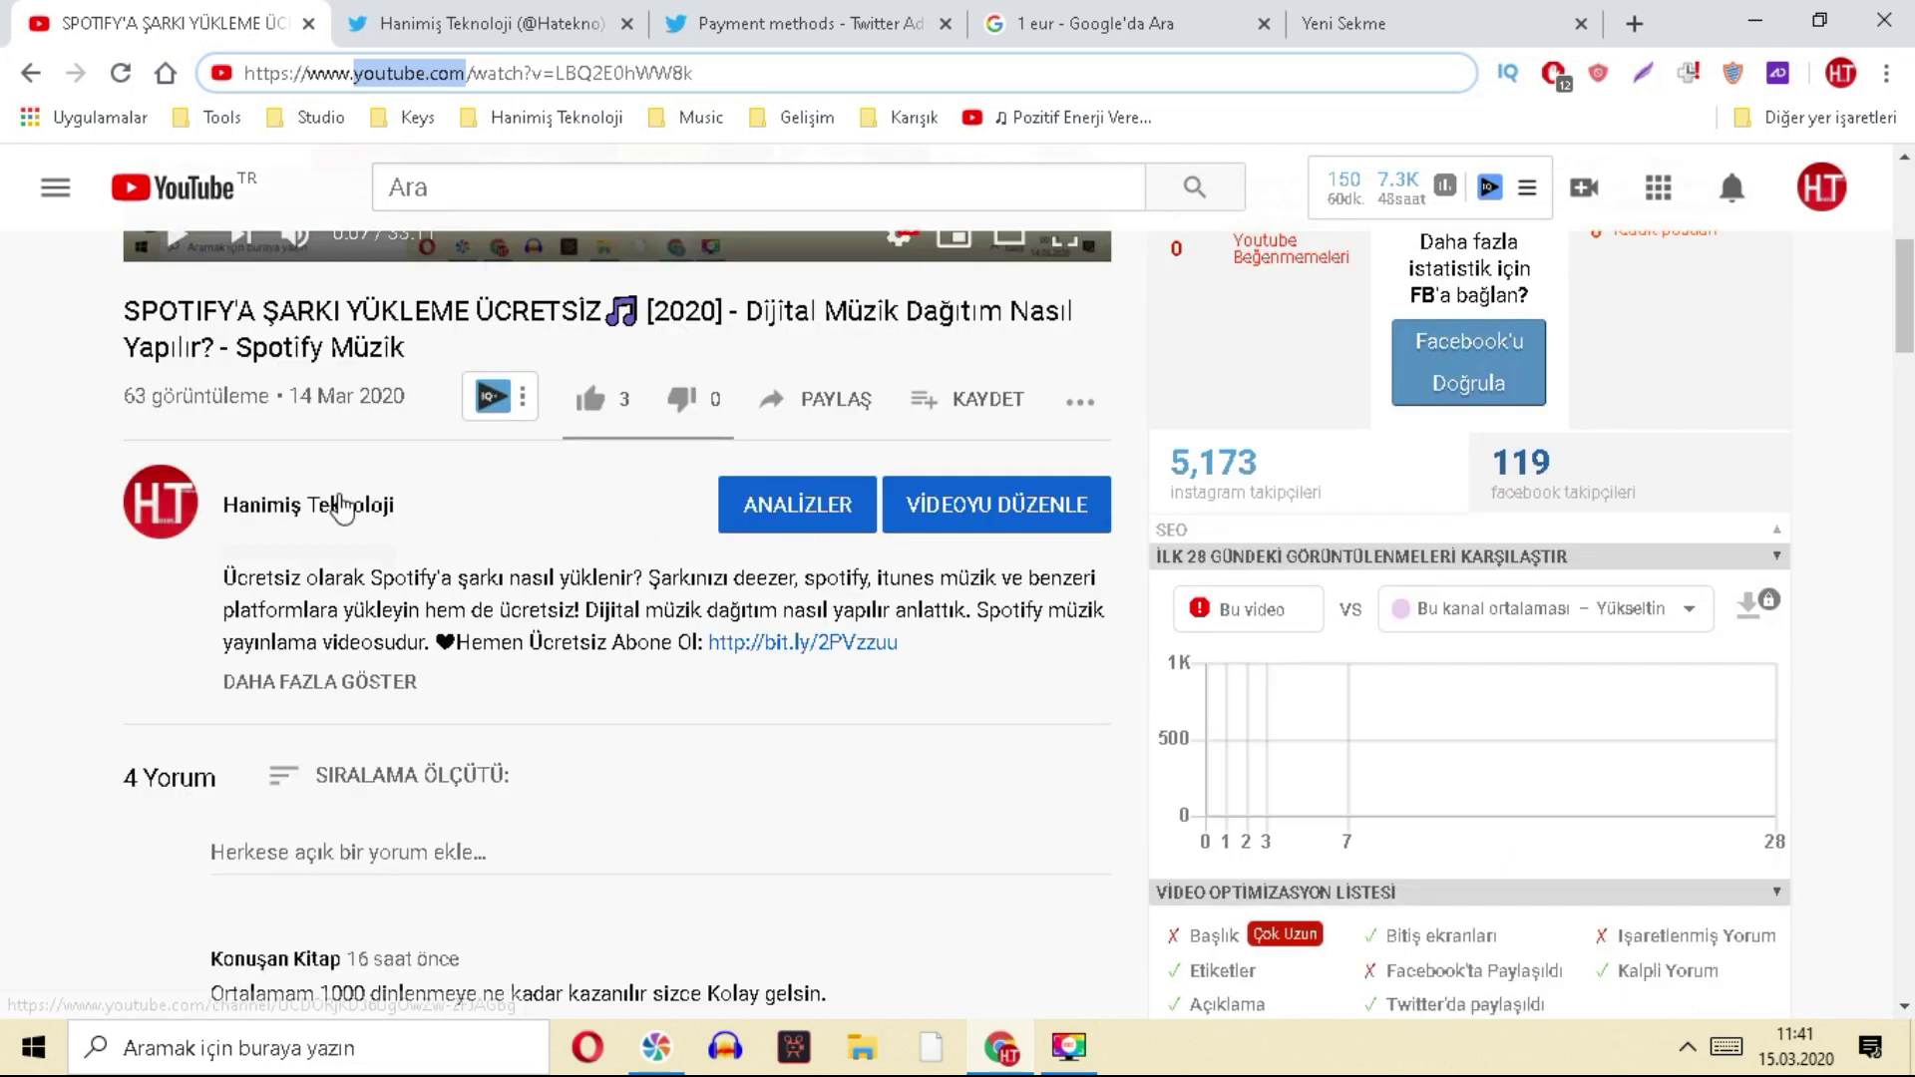